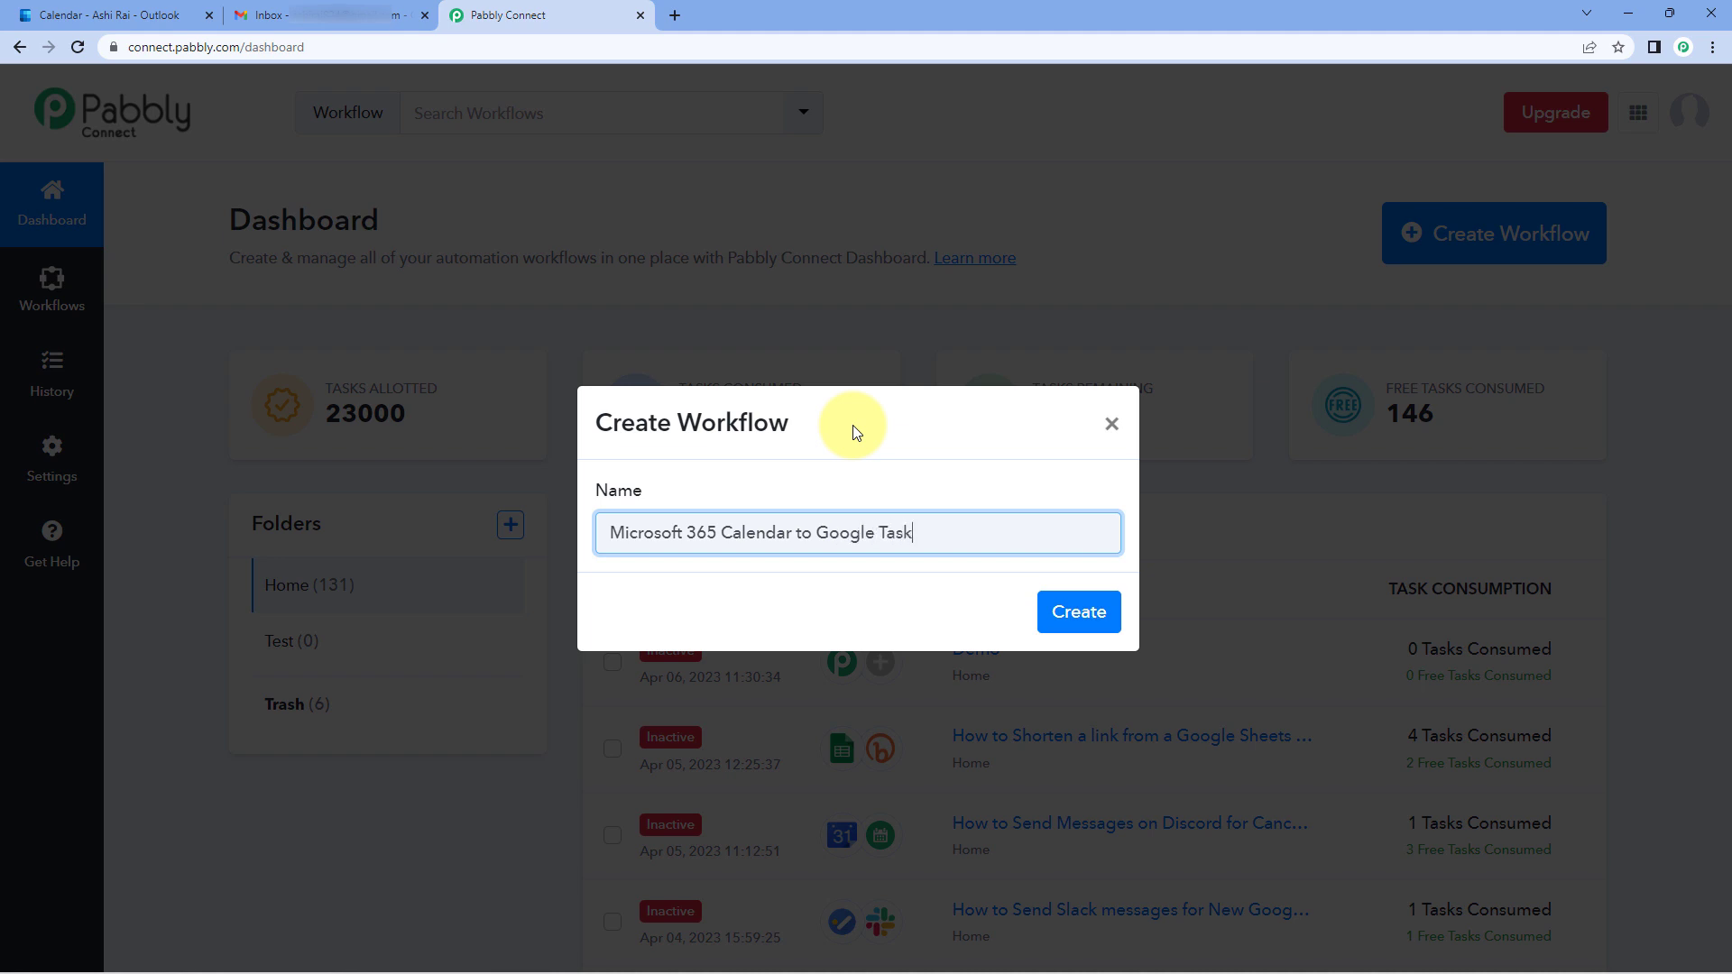
- Create the workflow named Microsoft 365 Calendar to Google Task and look over its trigger and action steps
left_click(1063, 610)
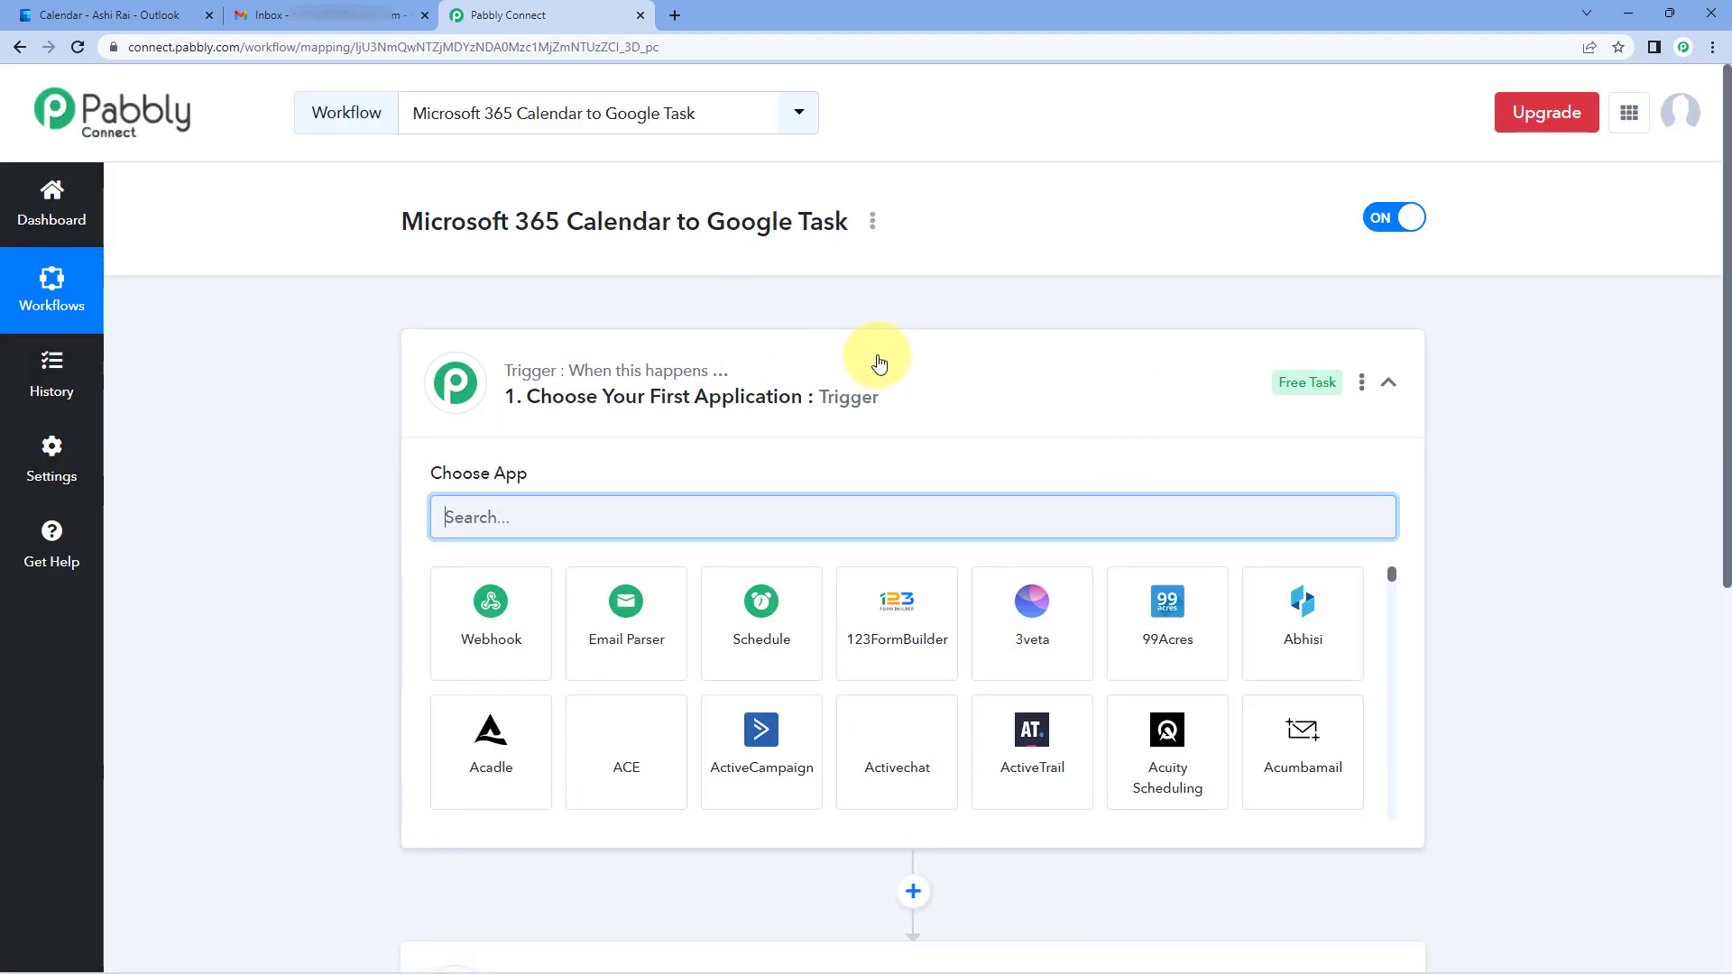
left_click(837, 359)
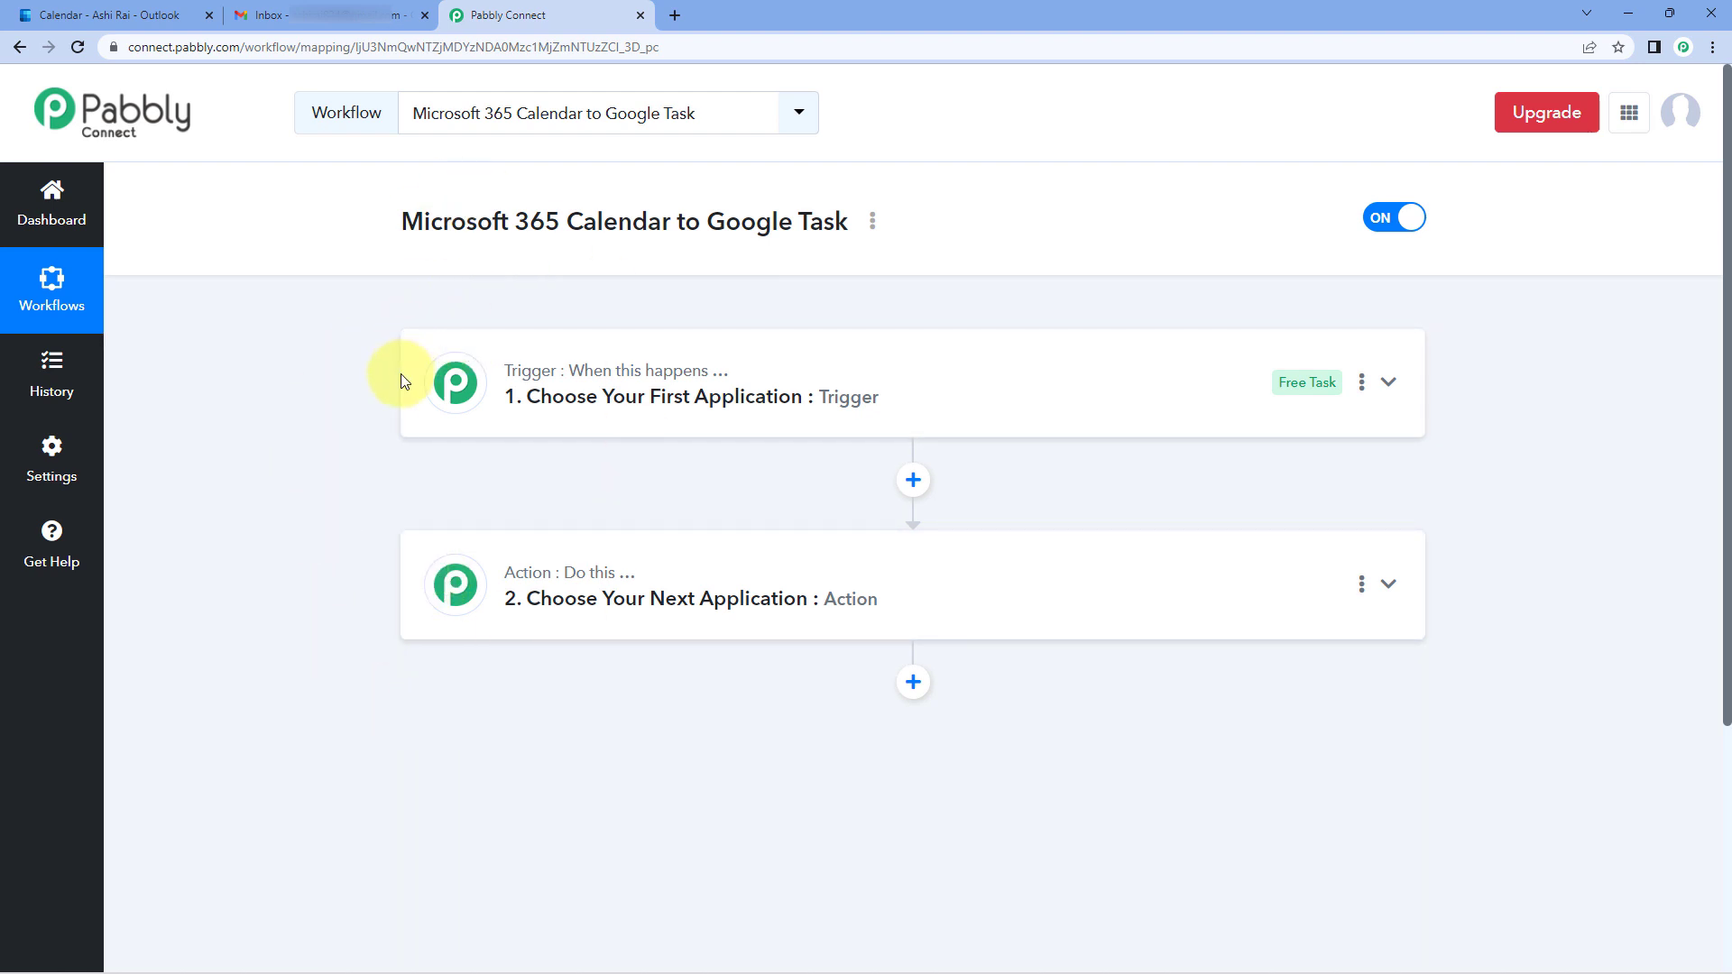
mouse_move(575, 374)
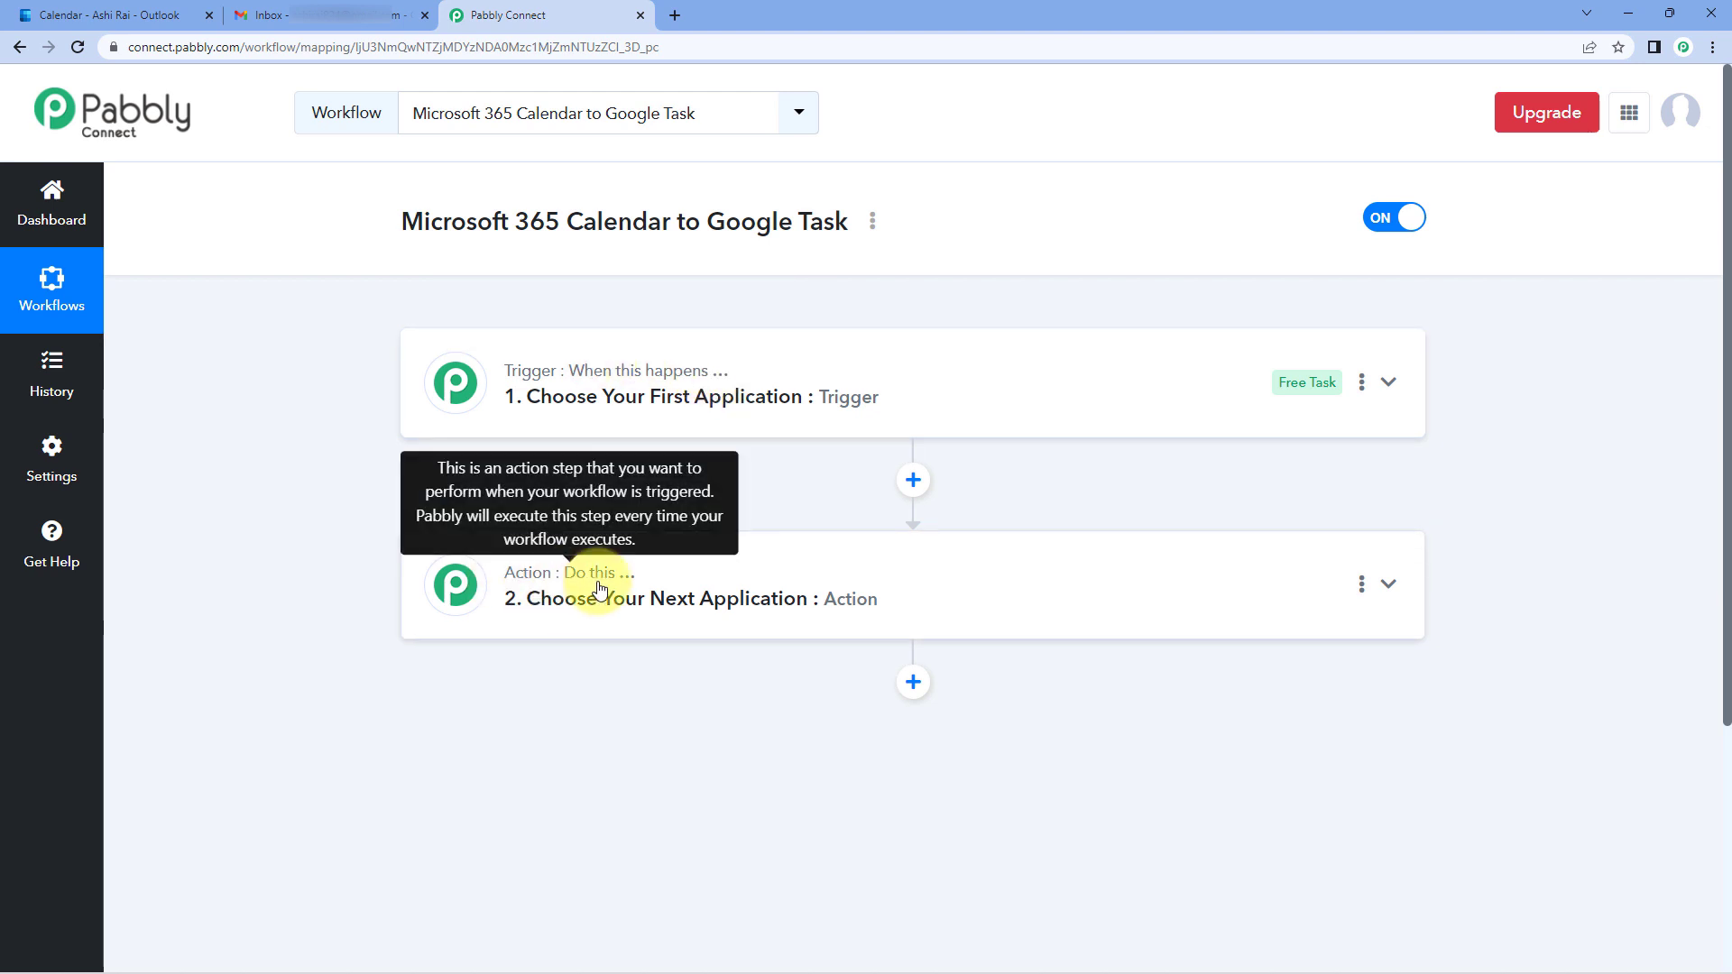
left_click(859, 376)
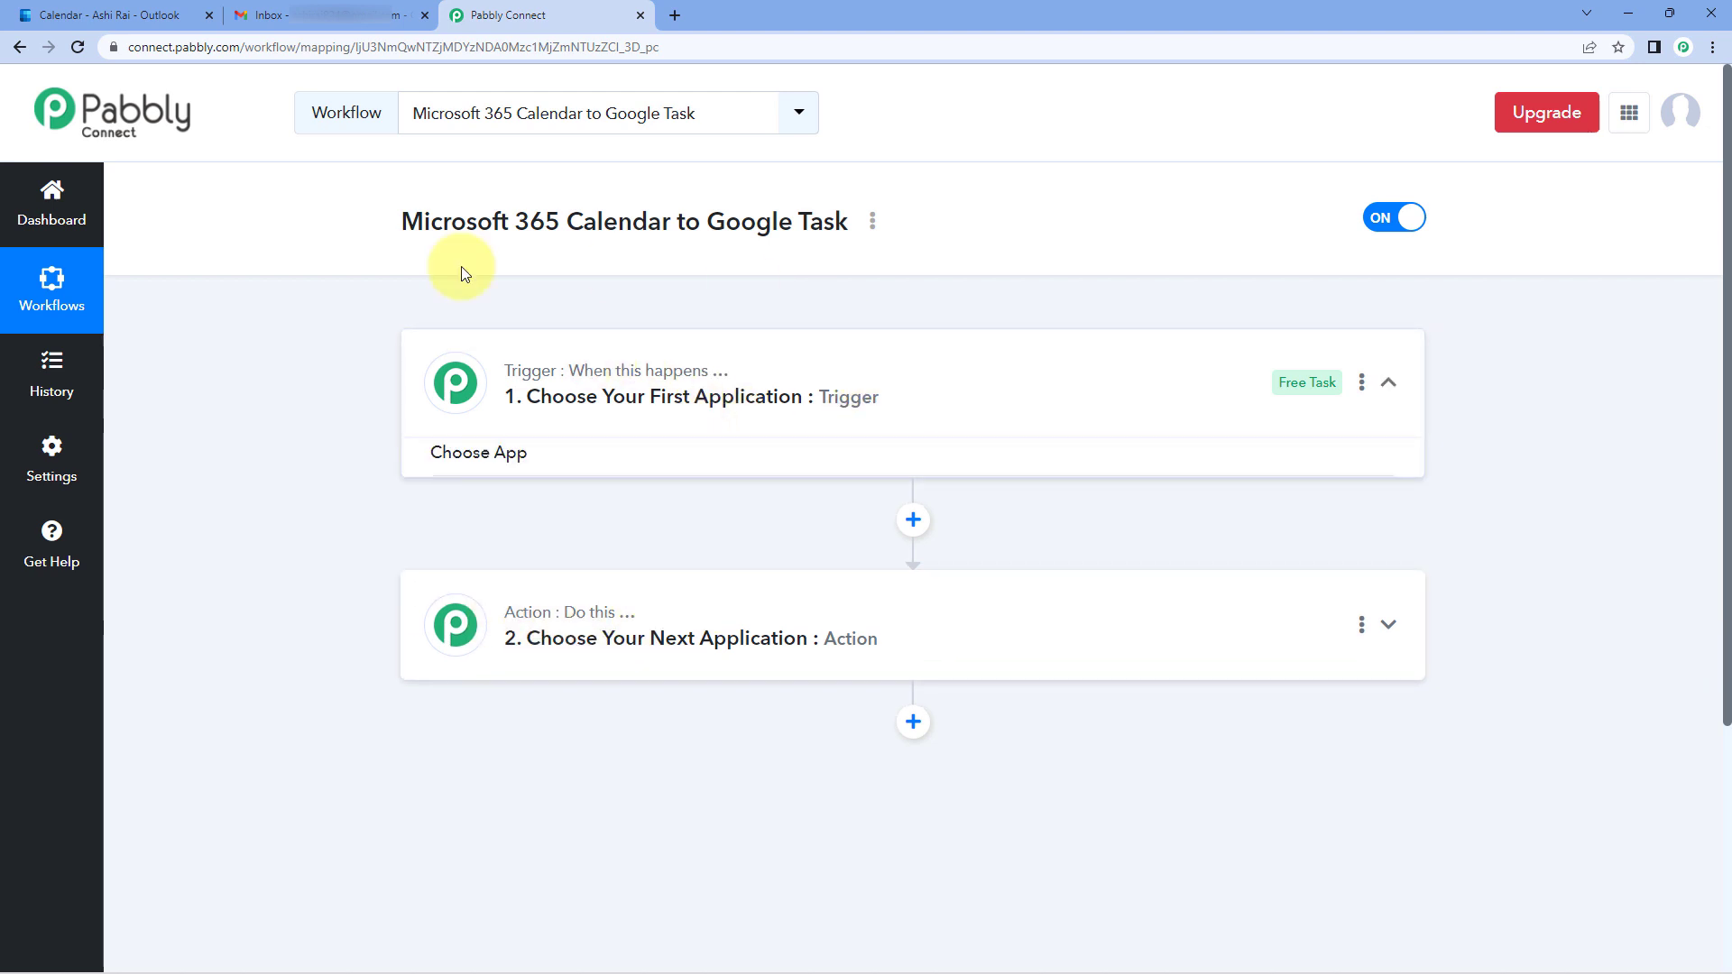
- Review the events in the Outlook calendar and the unconfigured trigger and action steps of the Pabbly Connect workflow
scroll(376, 446, "down", 2)
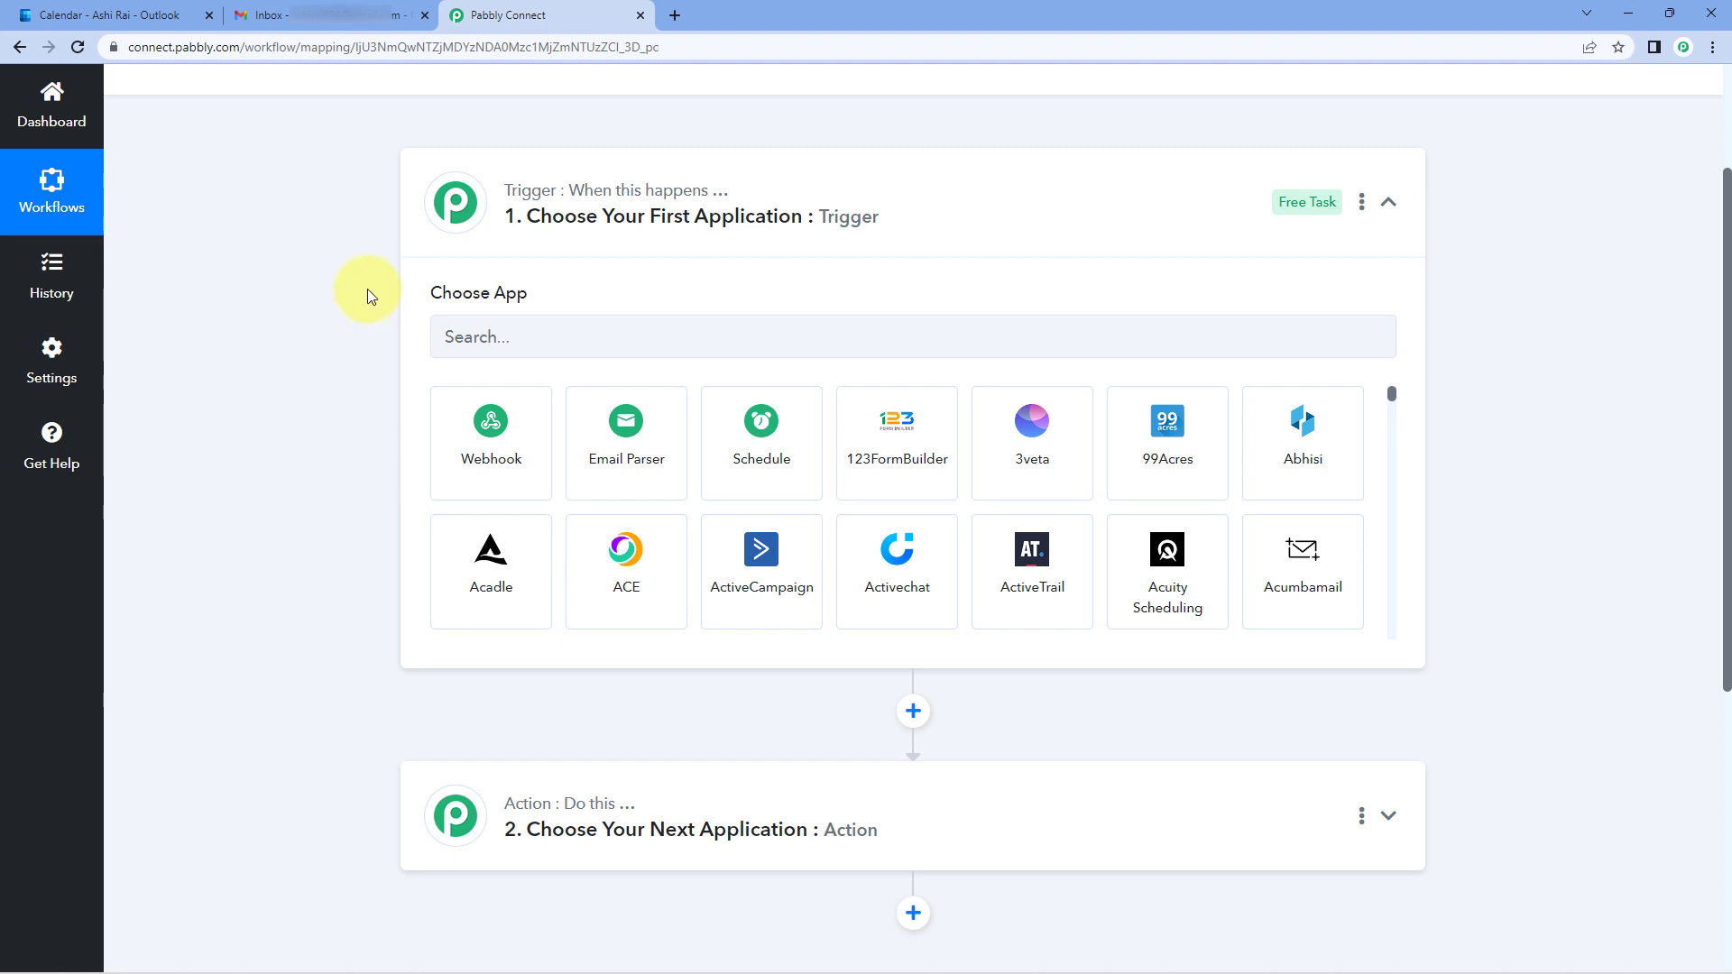
left_click(149, 14)
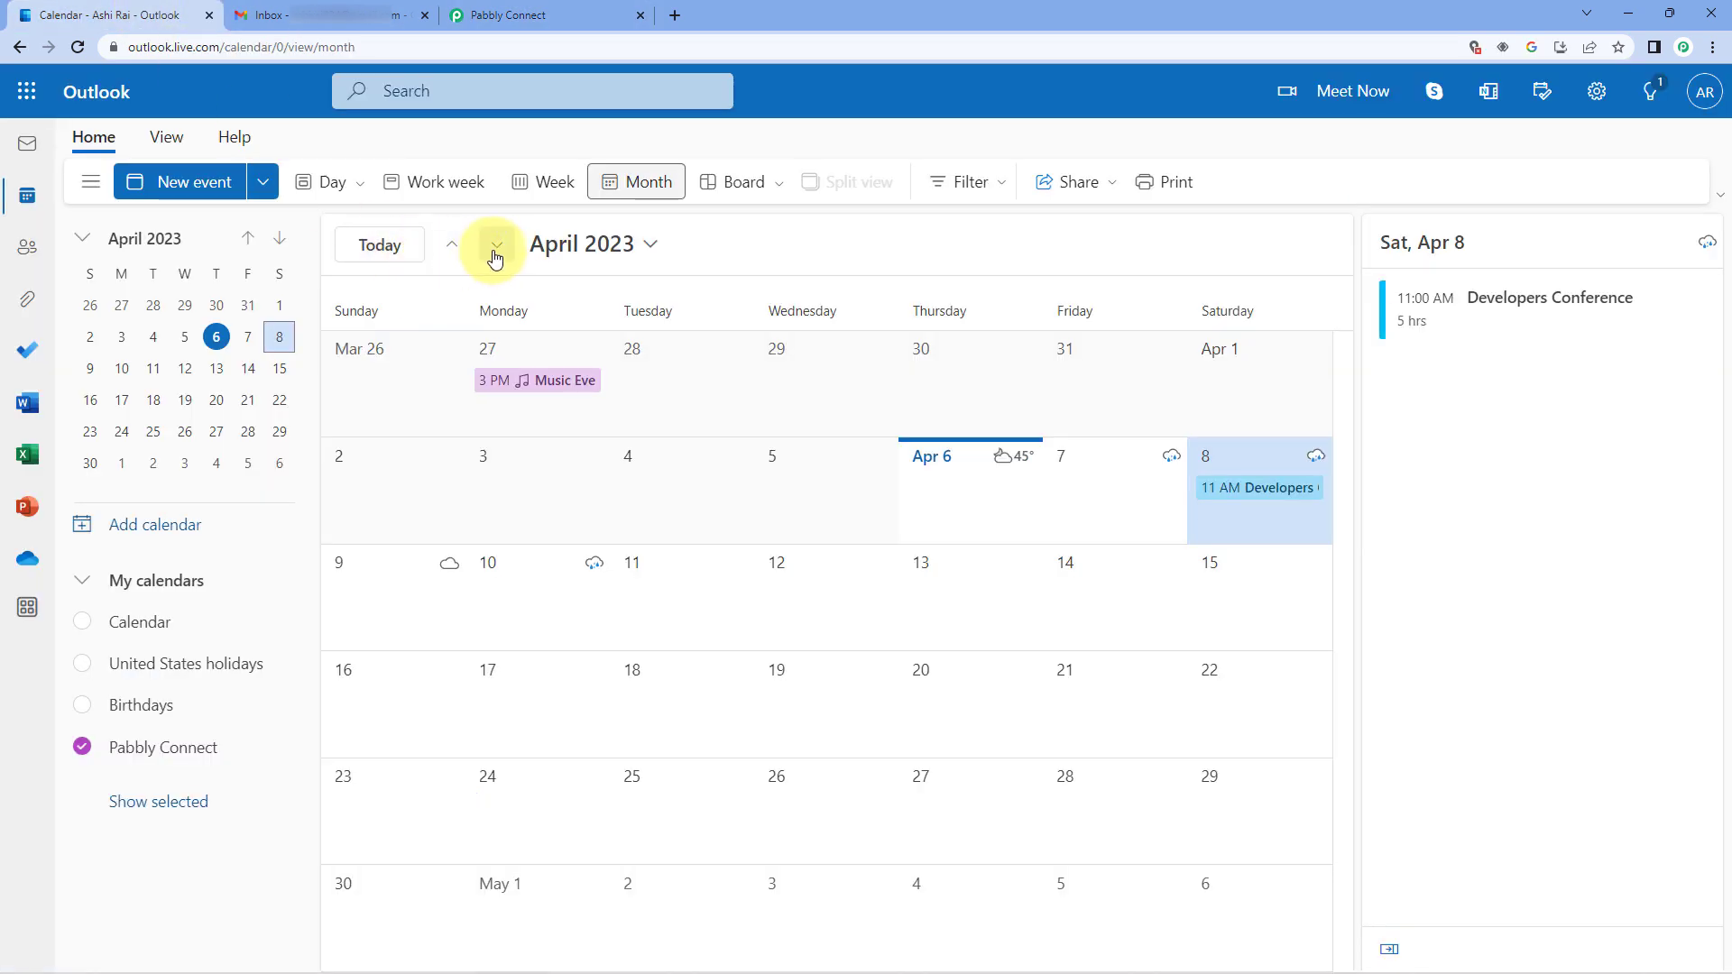
left_click(494, 15)
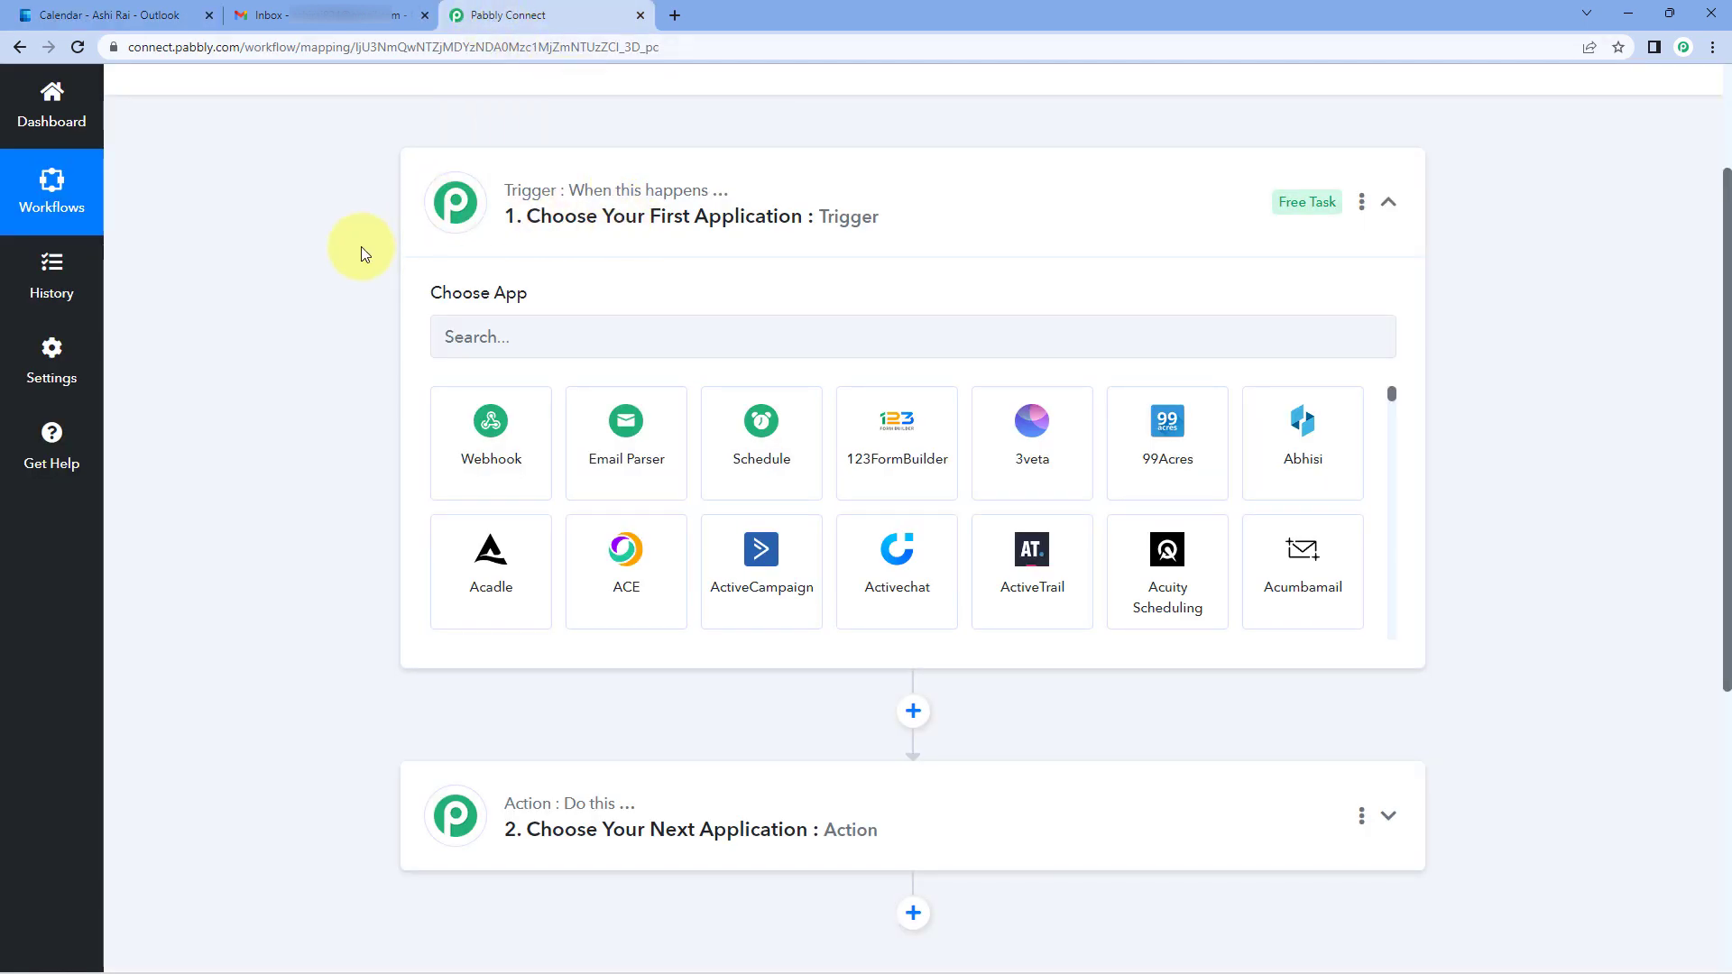
left_click(167, 14)
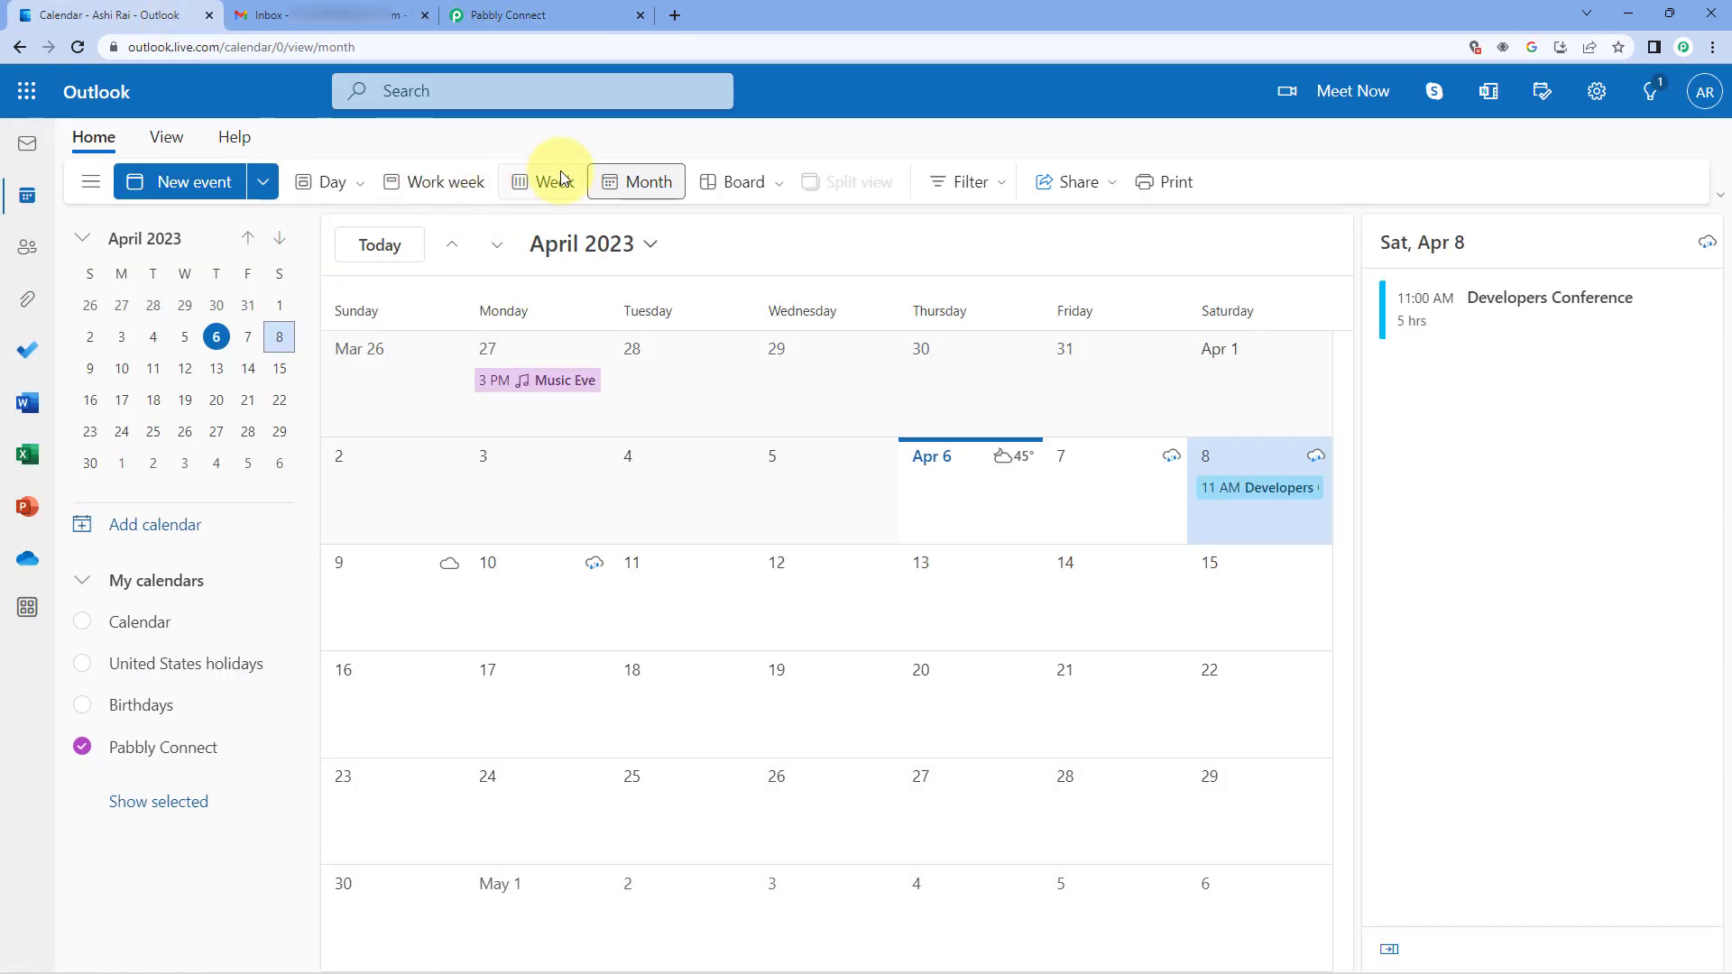
left_click(596, 14)
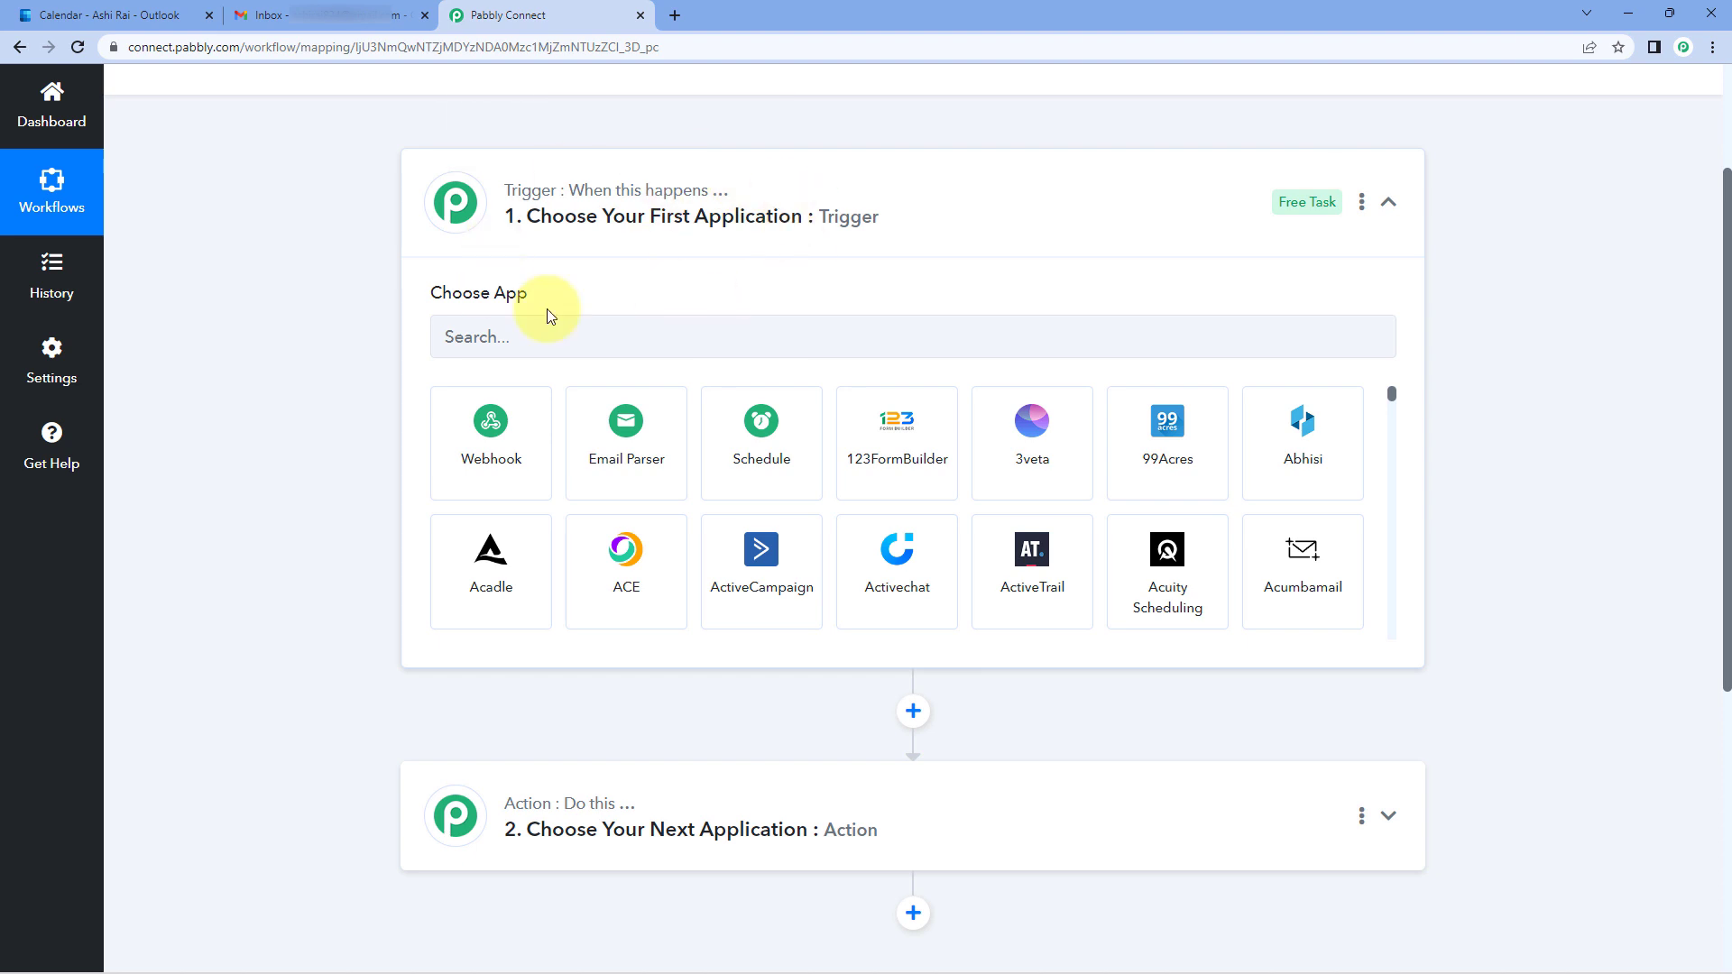
scroll(425, 456, "down", 2)
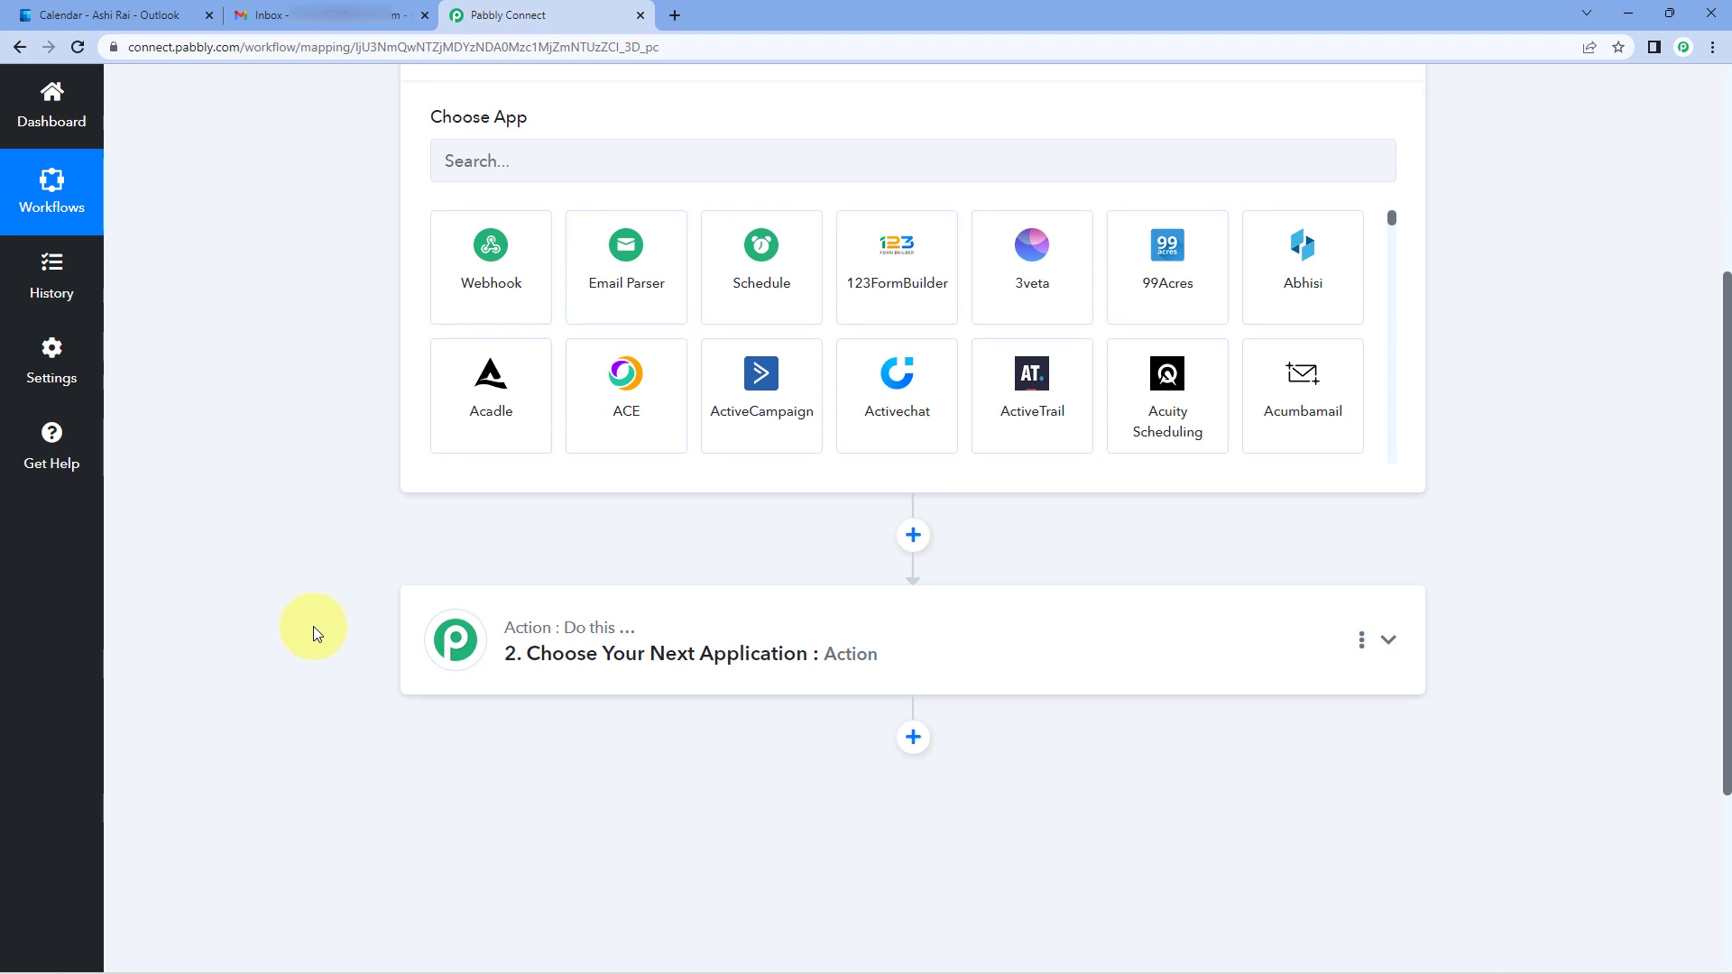
scroll(312, 626, "up", 3)
- Set Microsoft Office 365 as the trigger app and New Calendar Event as its trigger event
left_click(521, 439)
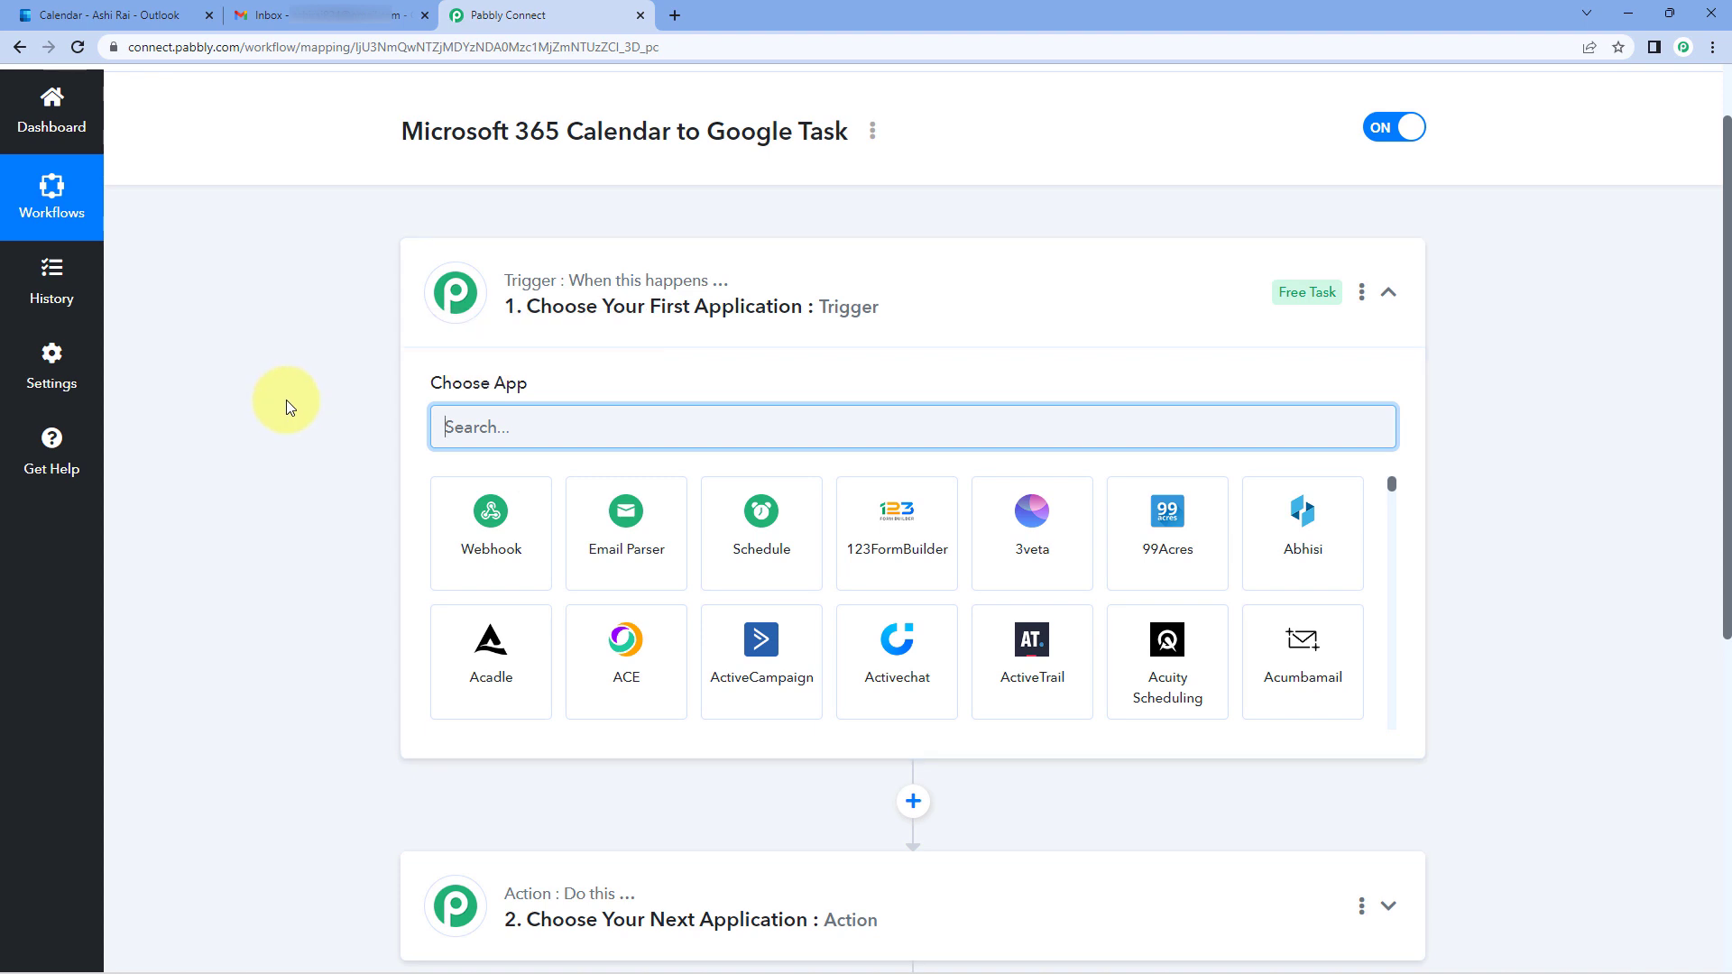
type("Micr")
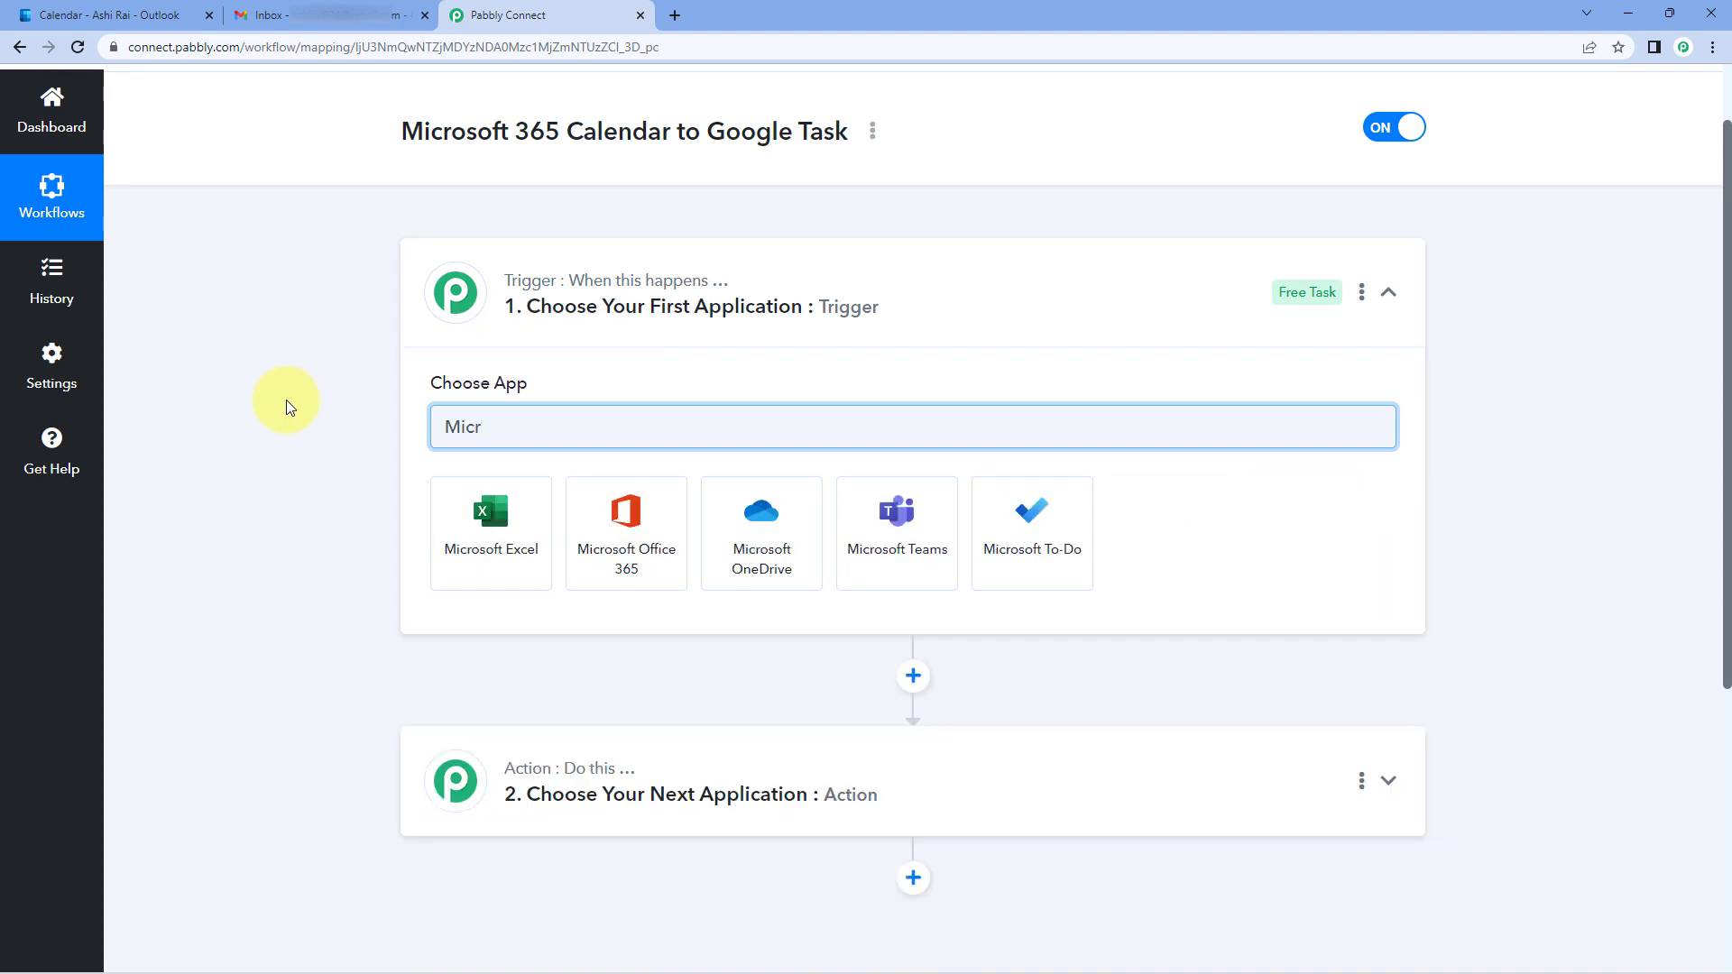
left_click(594, 499)
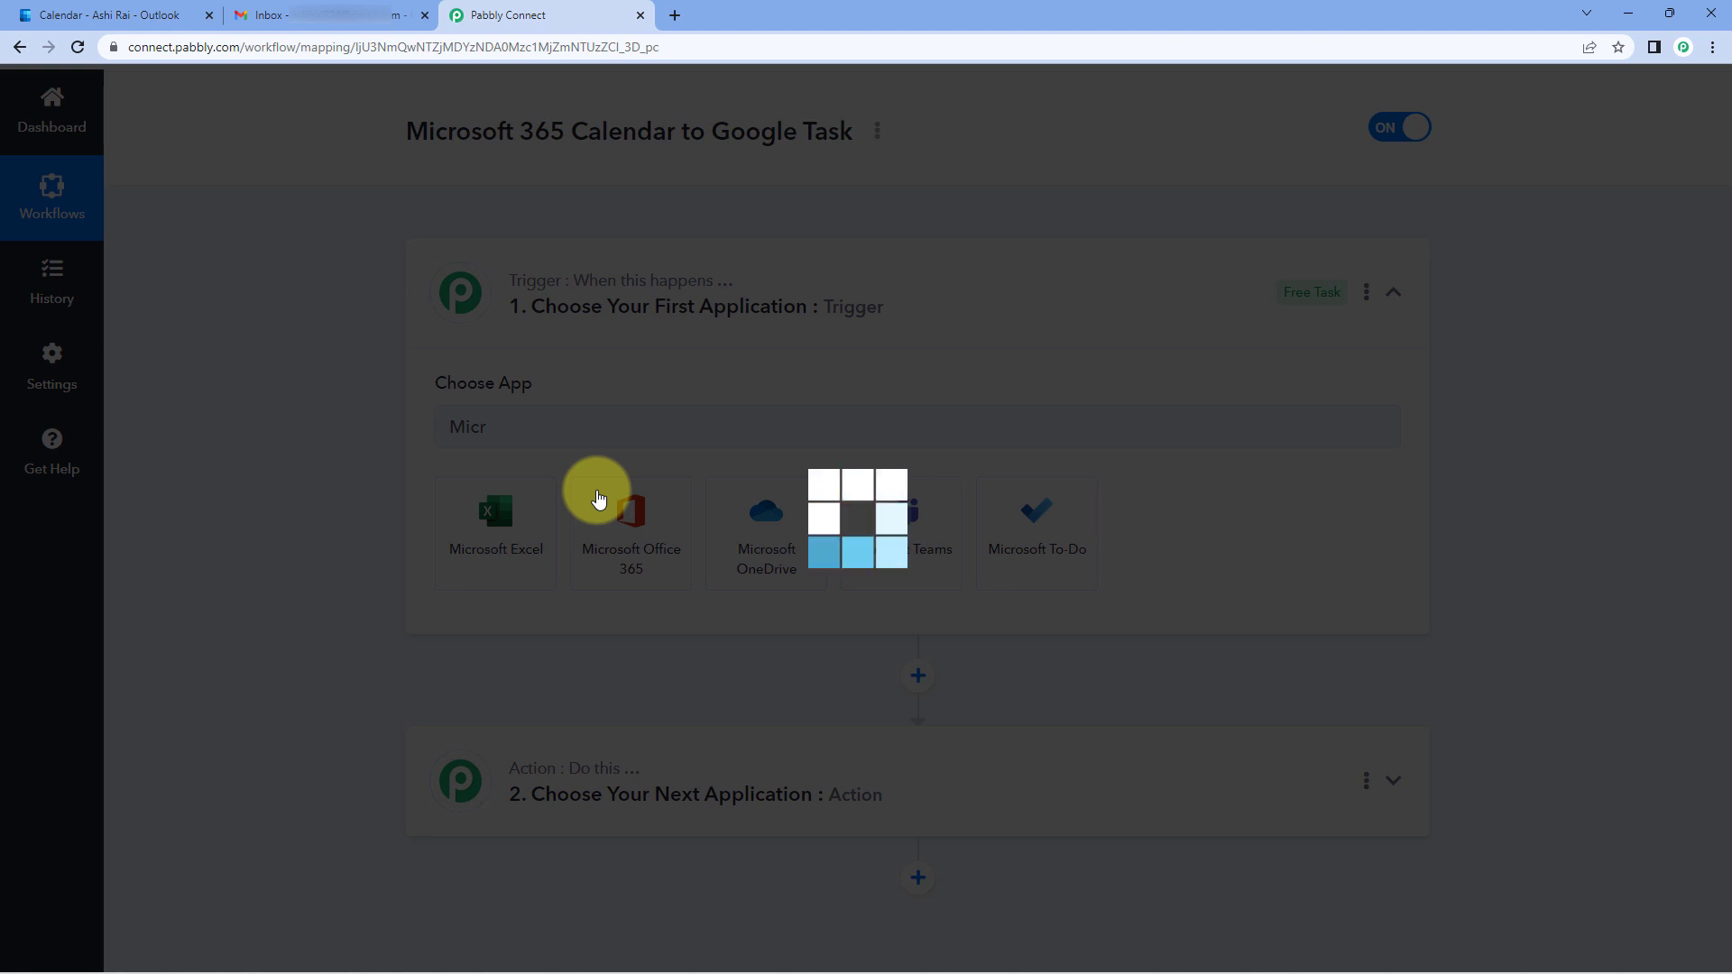
scroll(568, 415, "down", 1)
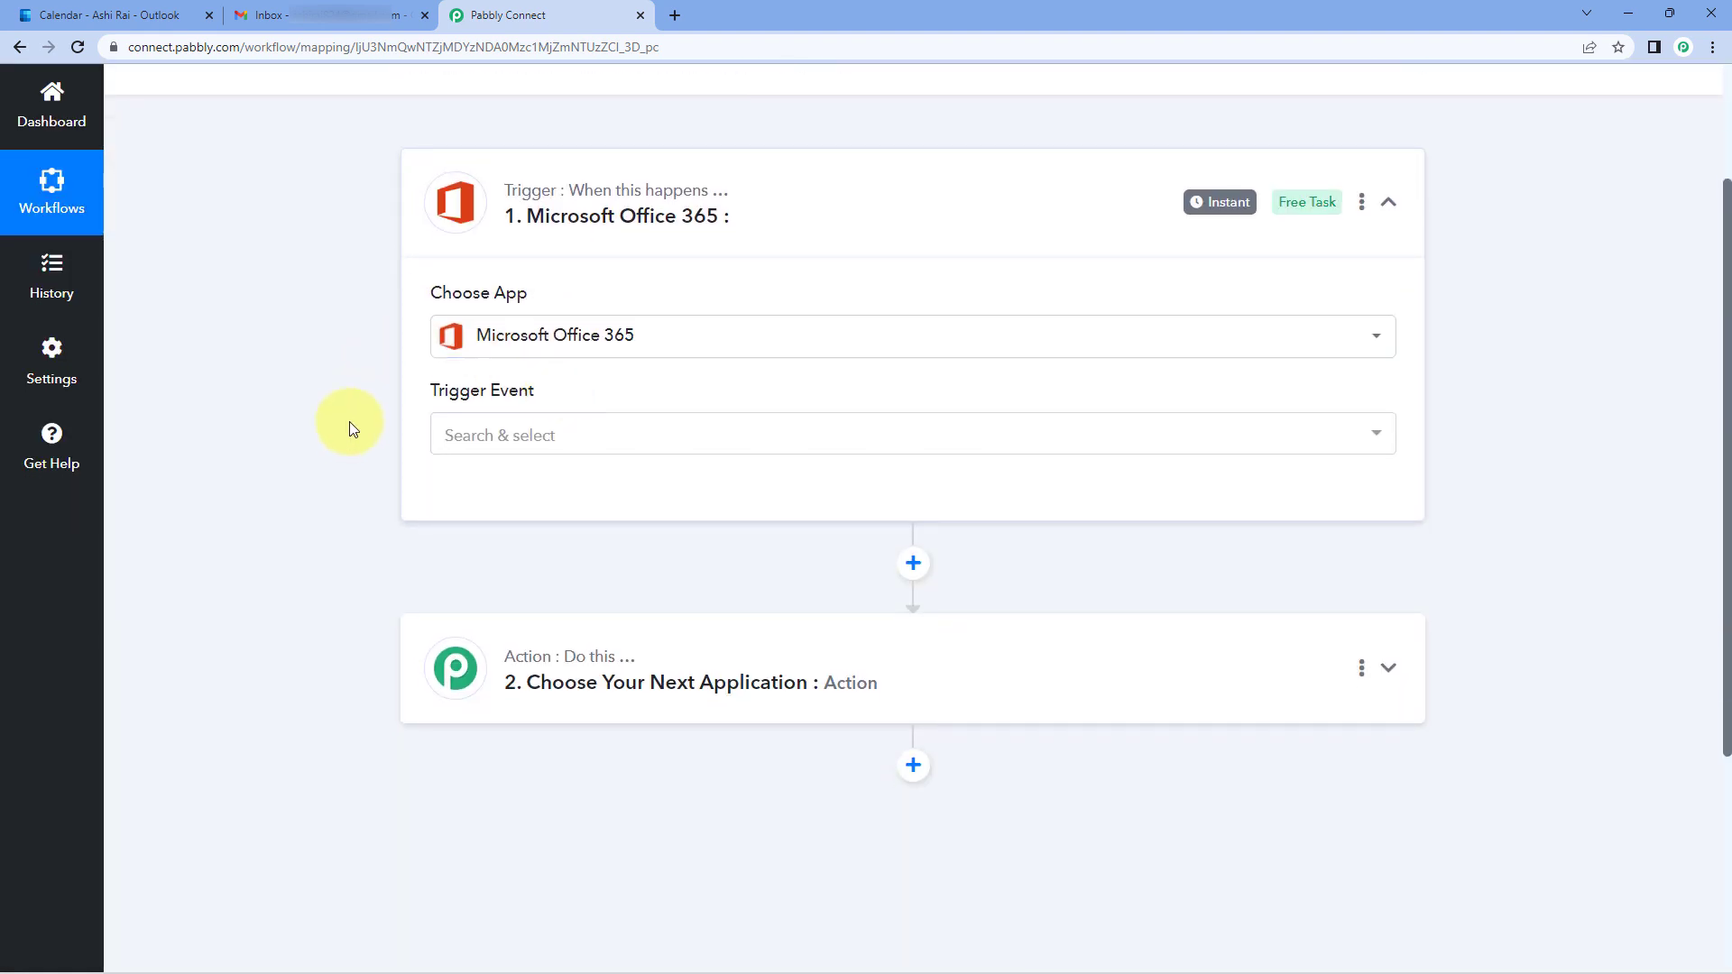
left_click(576, 436)
scroll(364, 446, "down", 2)
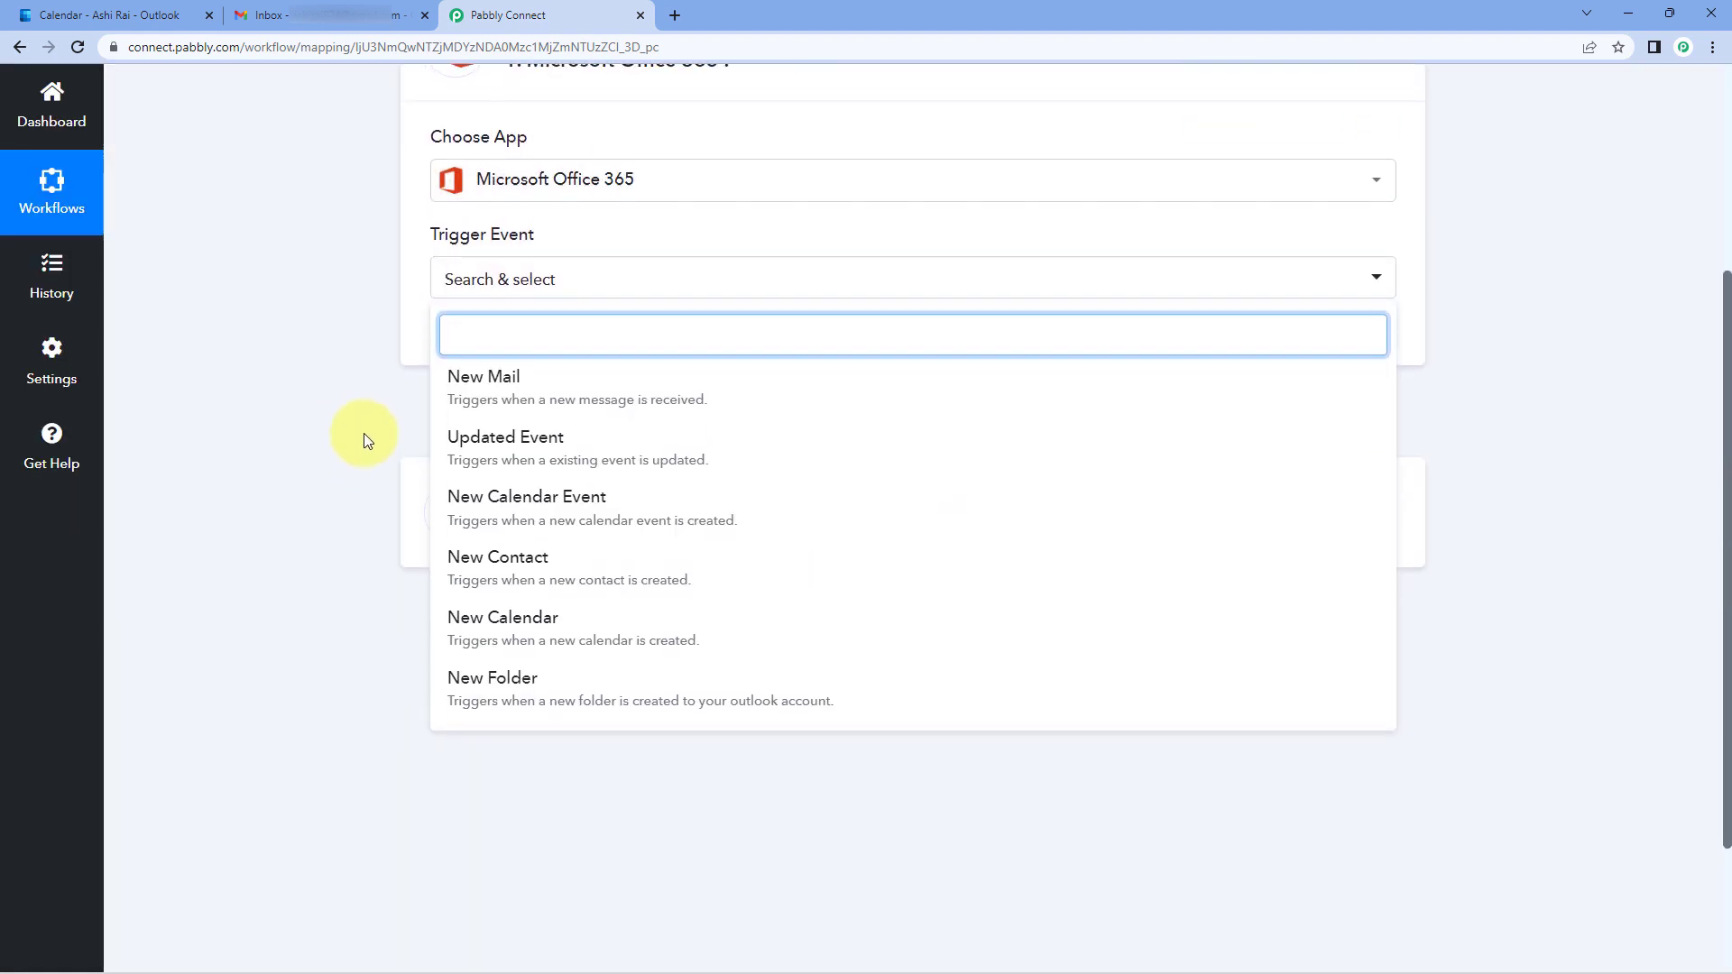
left_click(518, 477)
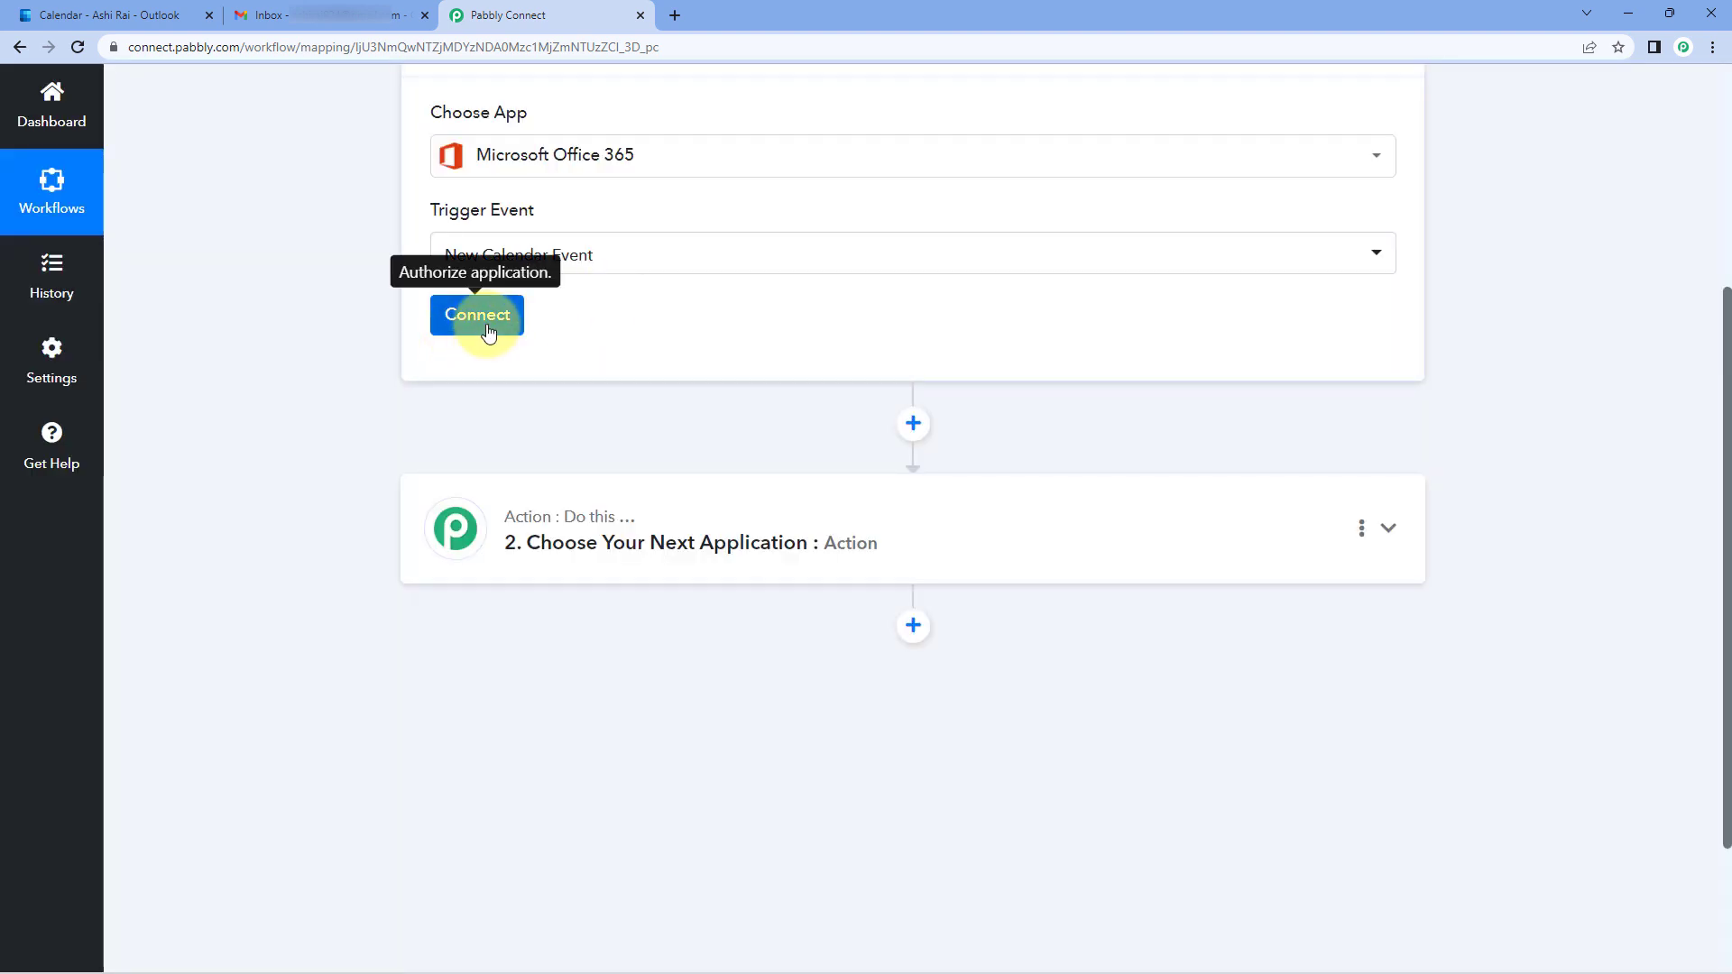
- Add a new Microsoft Office 365 connection for the trigger, pick the personal Microsoft account and grant Pabbly Connect the requested permissions
left_click(477, 317)
left_click(802, 287)
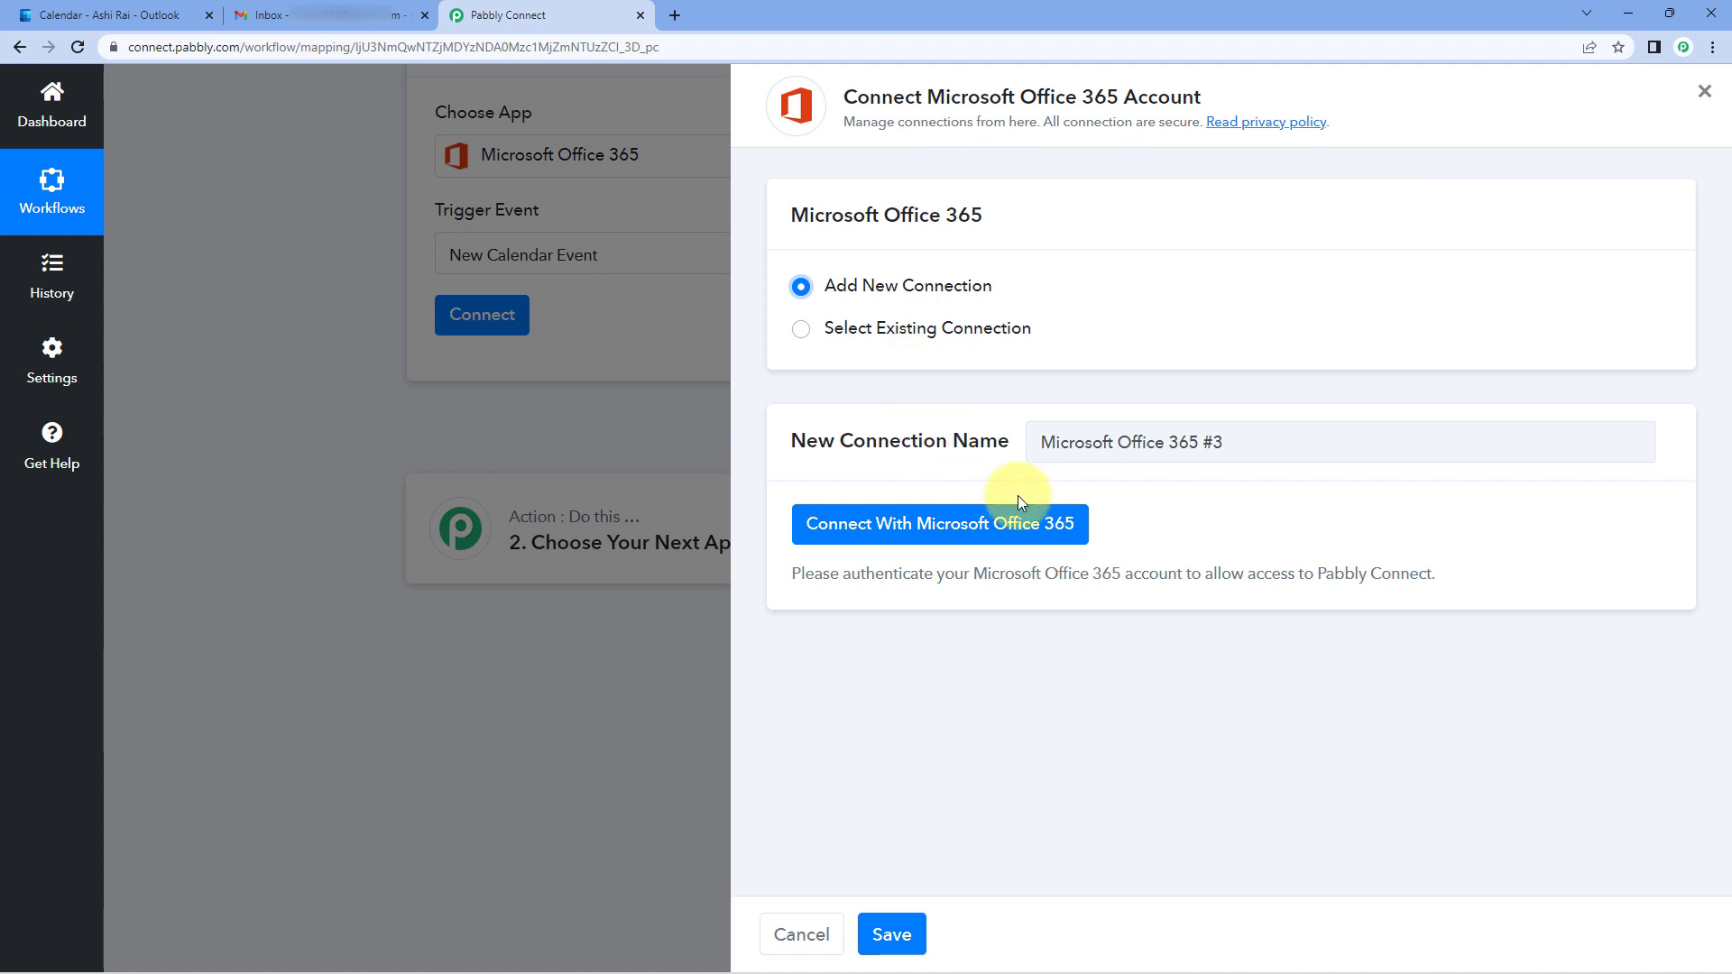
left_click(938, 525)
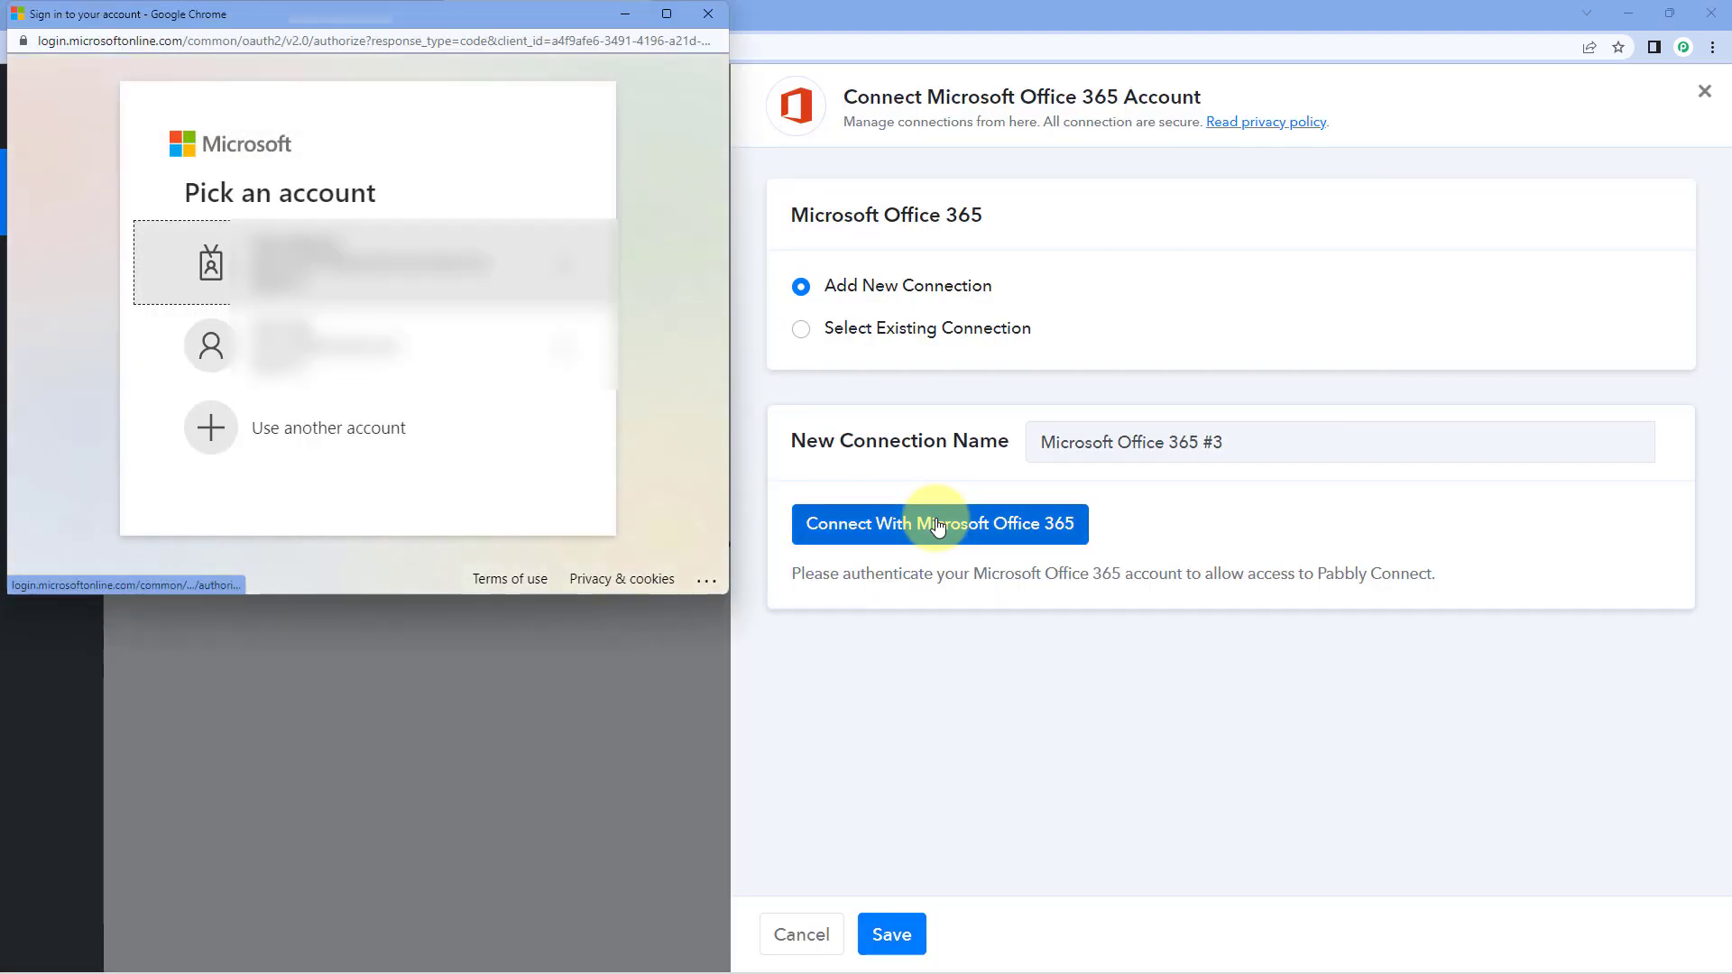
left_click(361, 335)
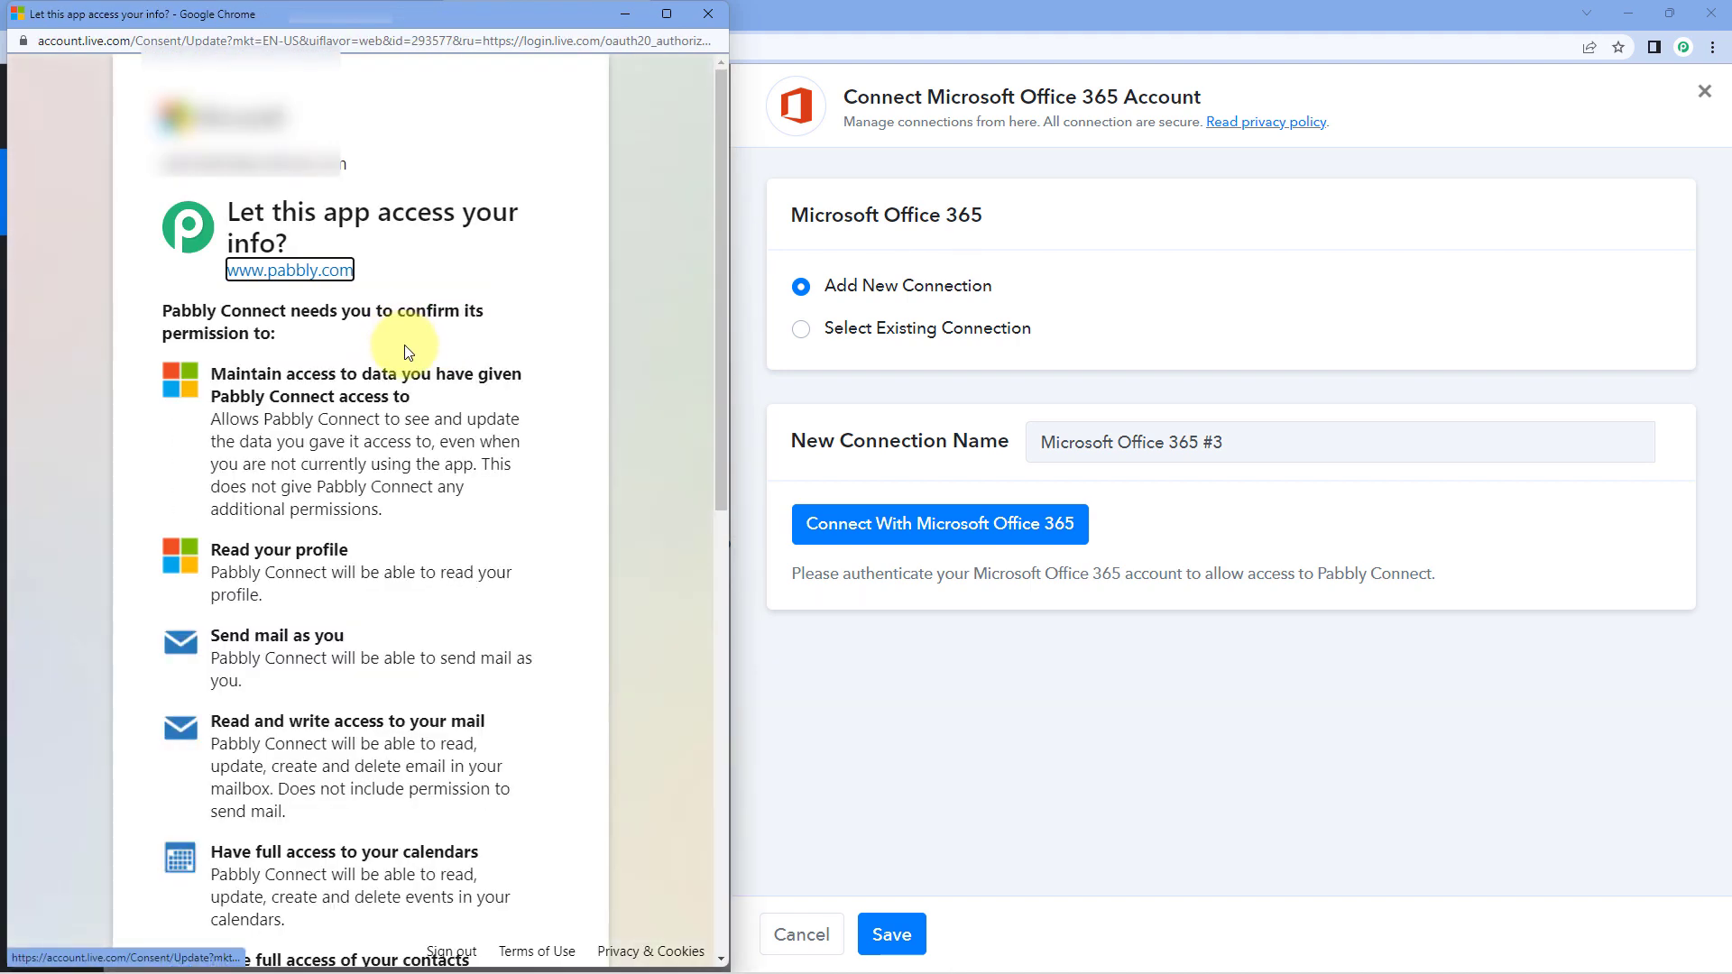
scroll(406, 350, "down", 10)
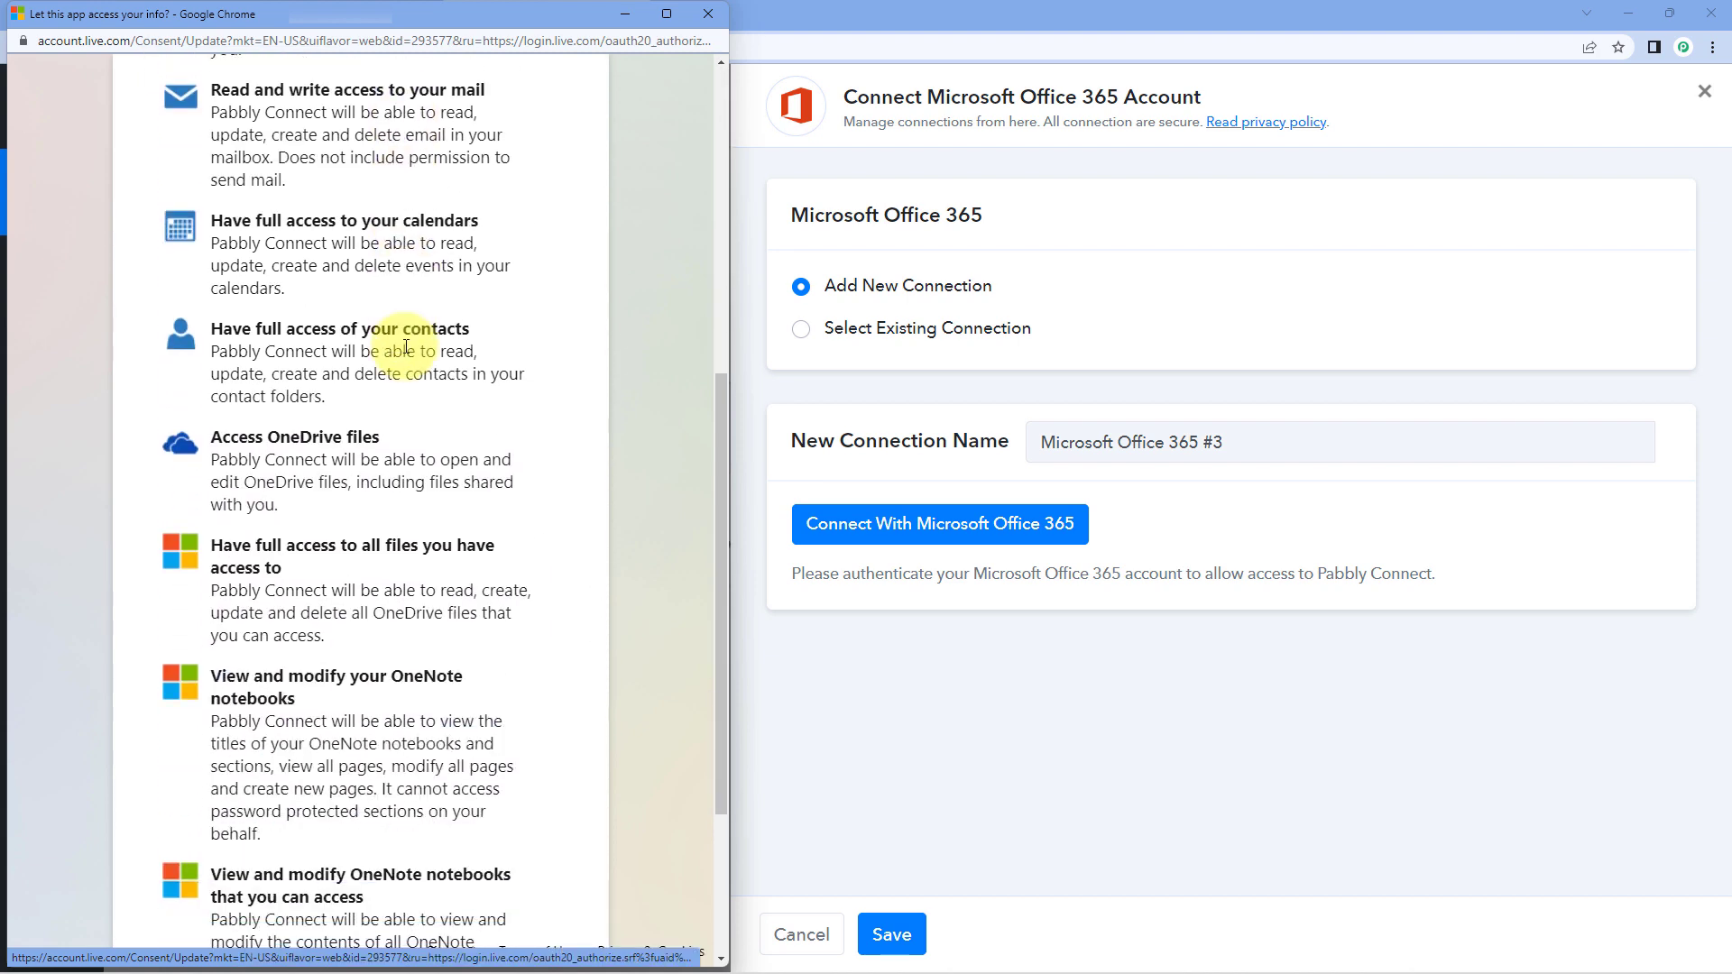
left_click(531, 877)
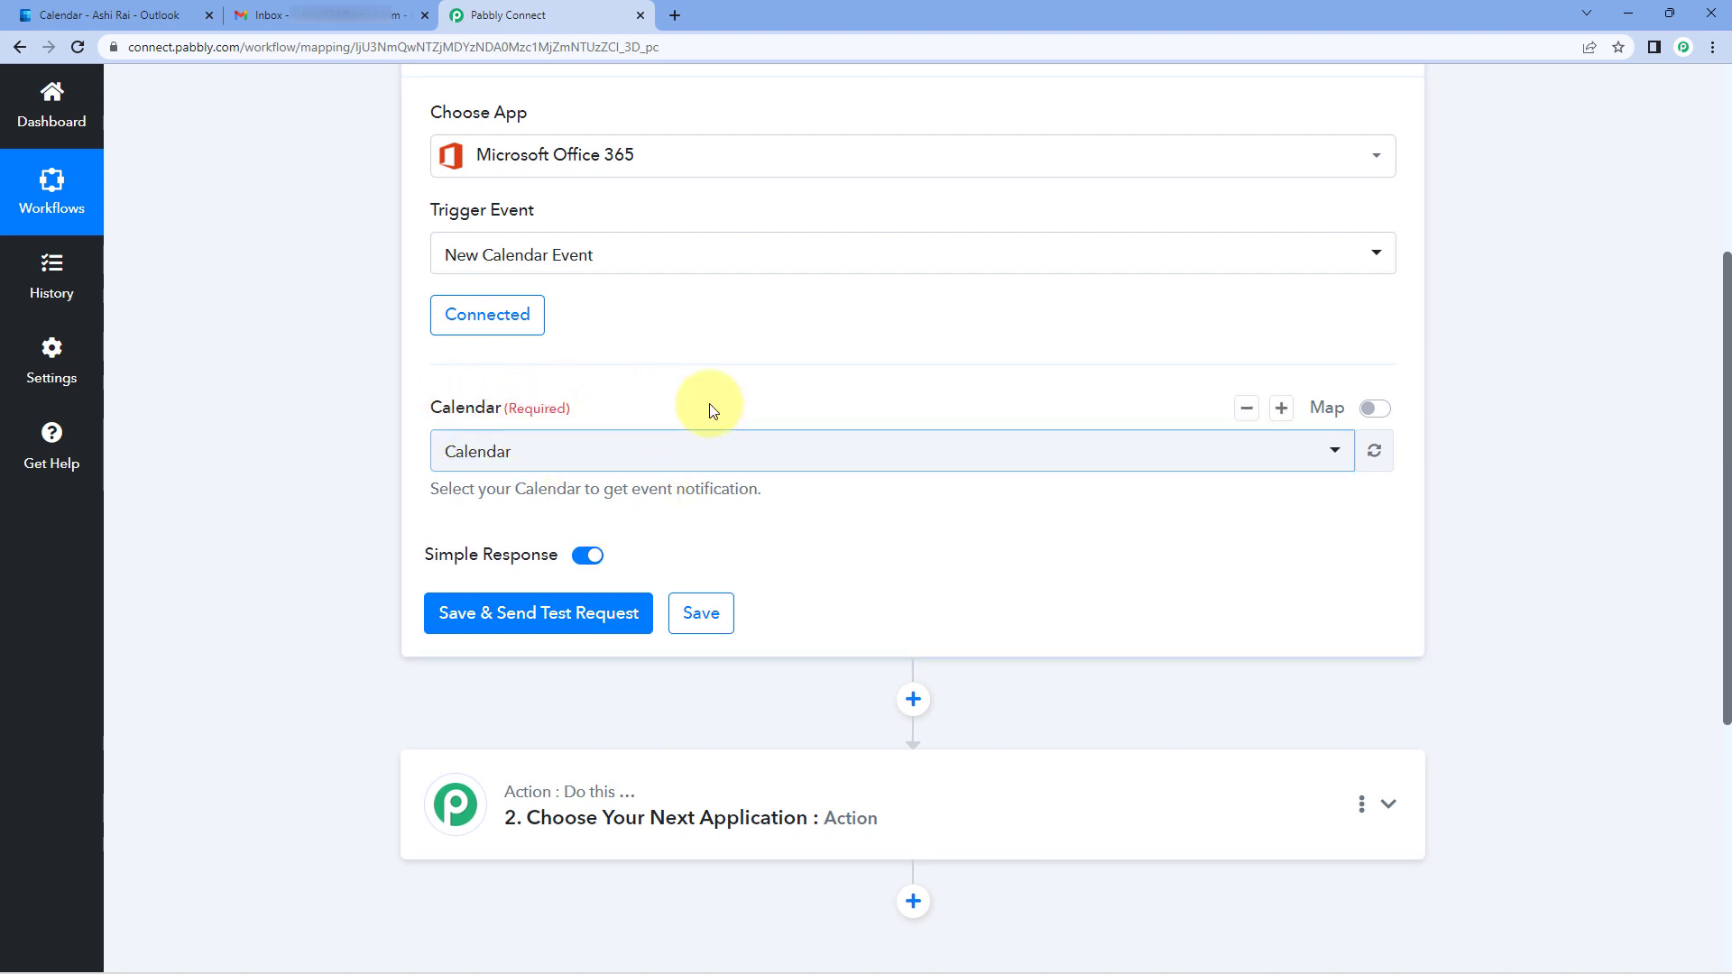
- Check the calendar list and the event's calendar in Outlook, and select Pabbly Connect as the trigger's calendar
left_click(626, 453)
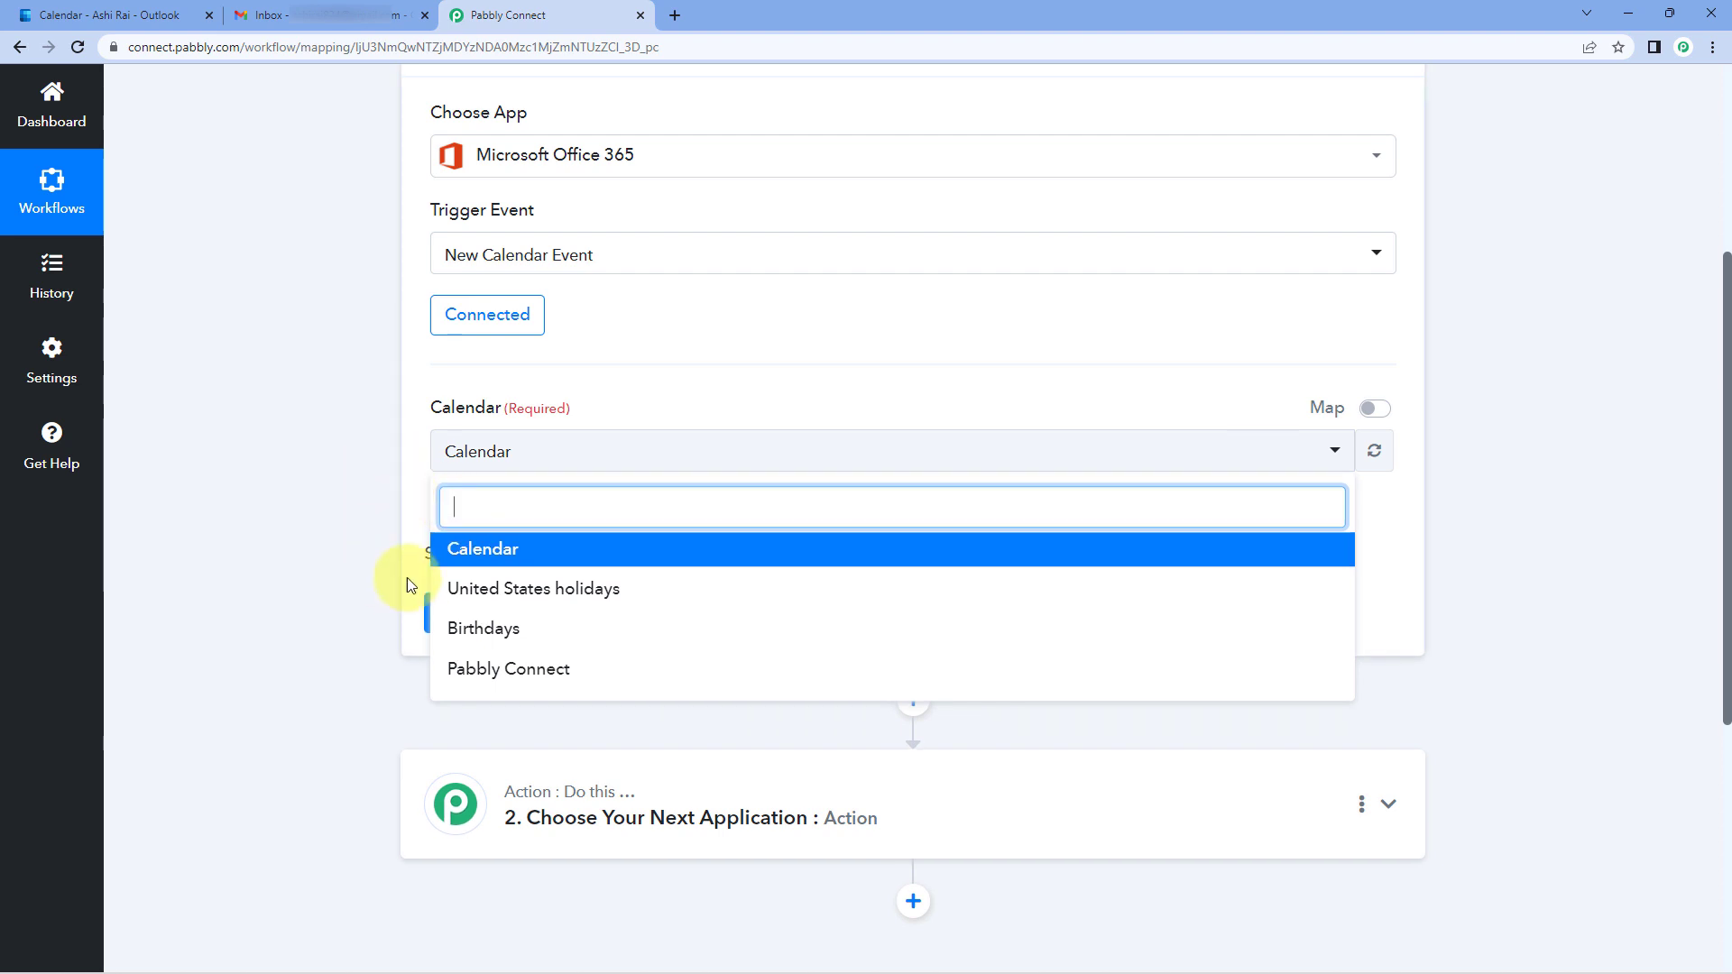
left_click(117, 15)
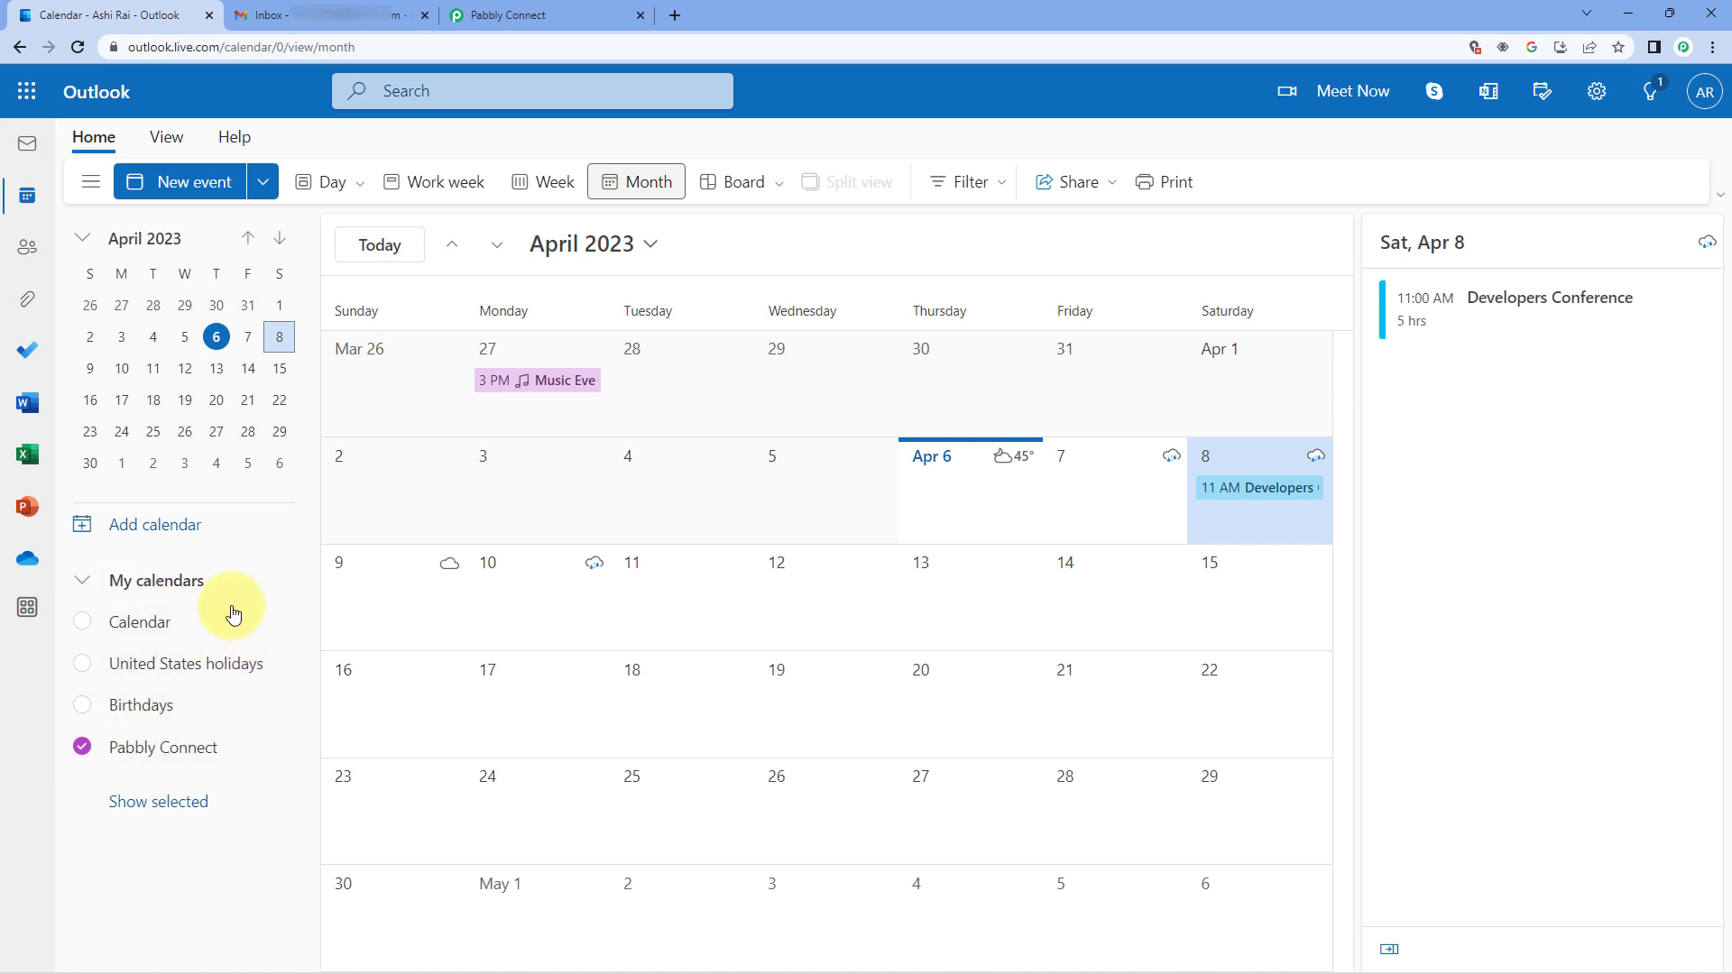
left_click(478, 14)
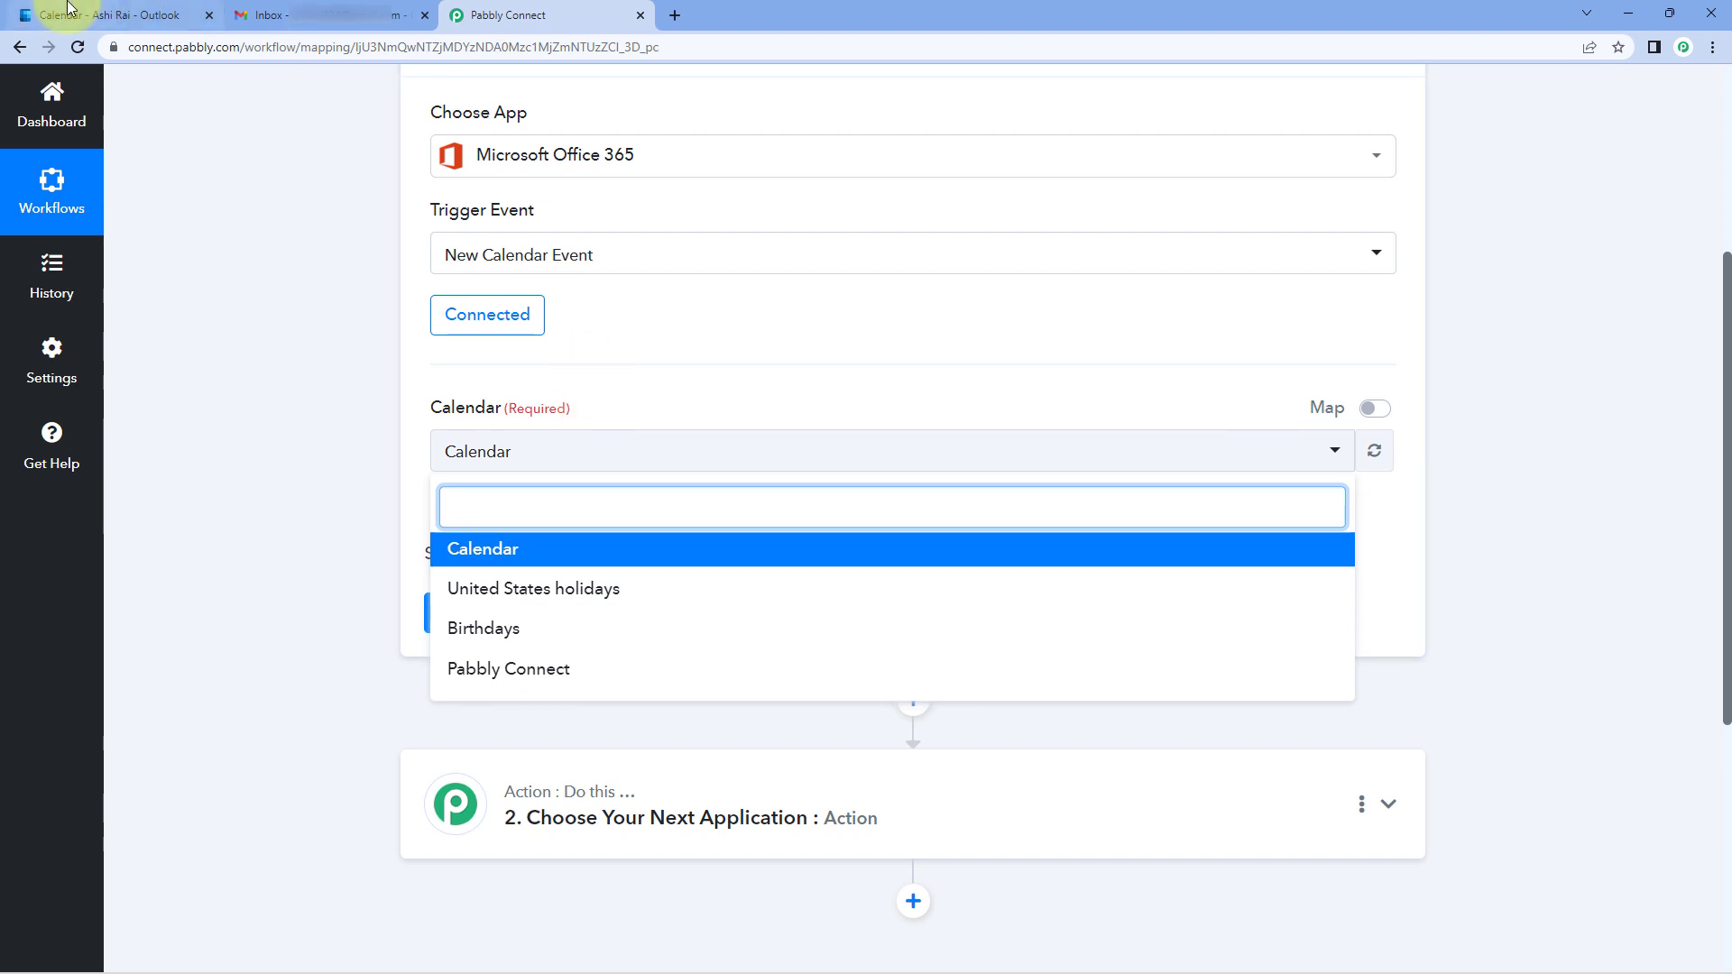
left_click(90, 15)
left_click(81, 741)
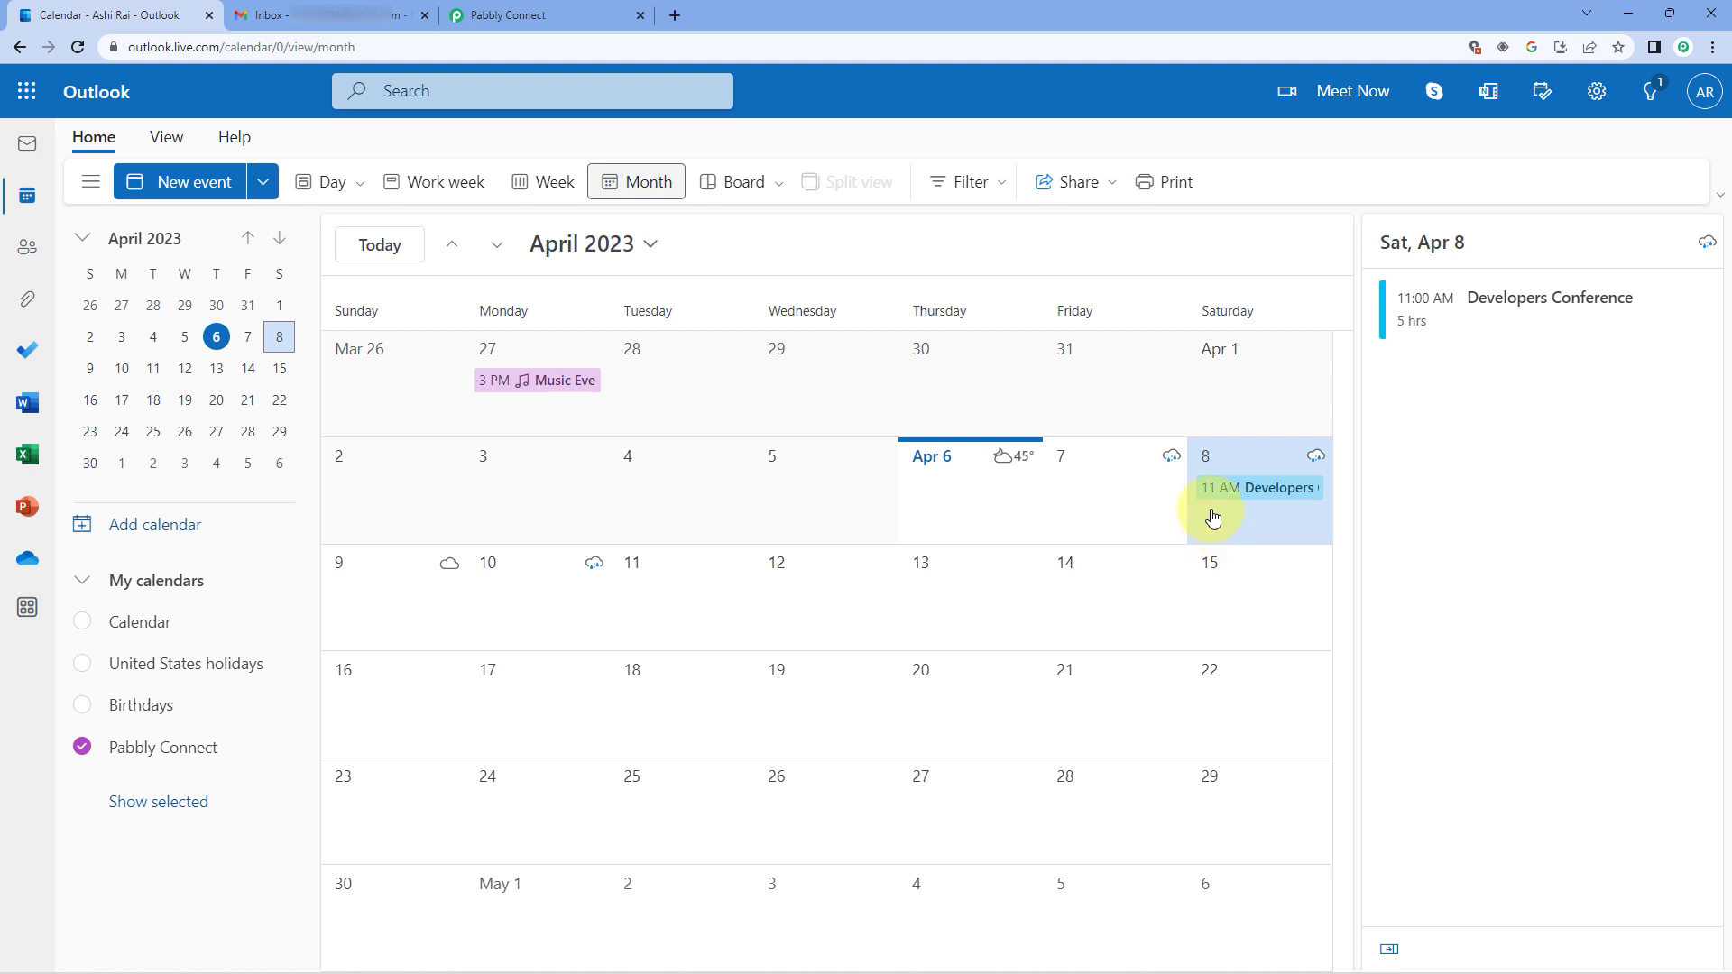
left_click(585, 10)
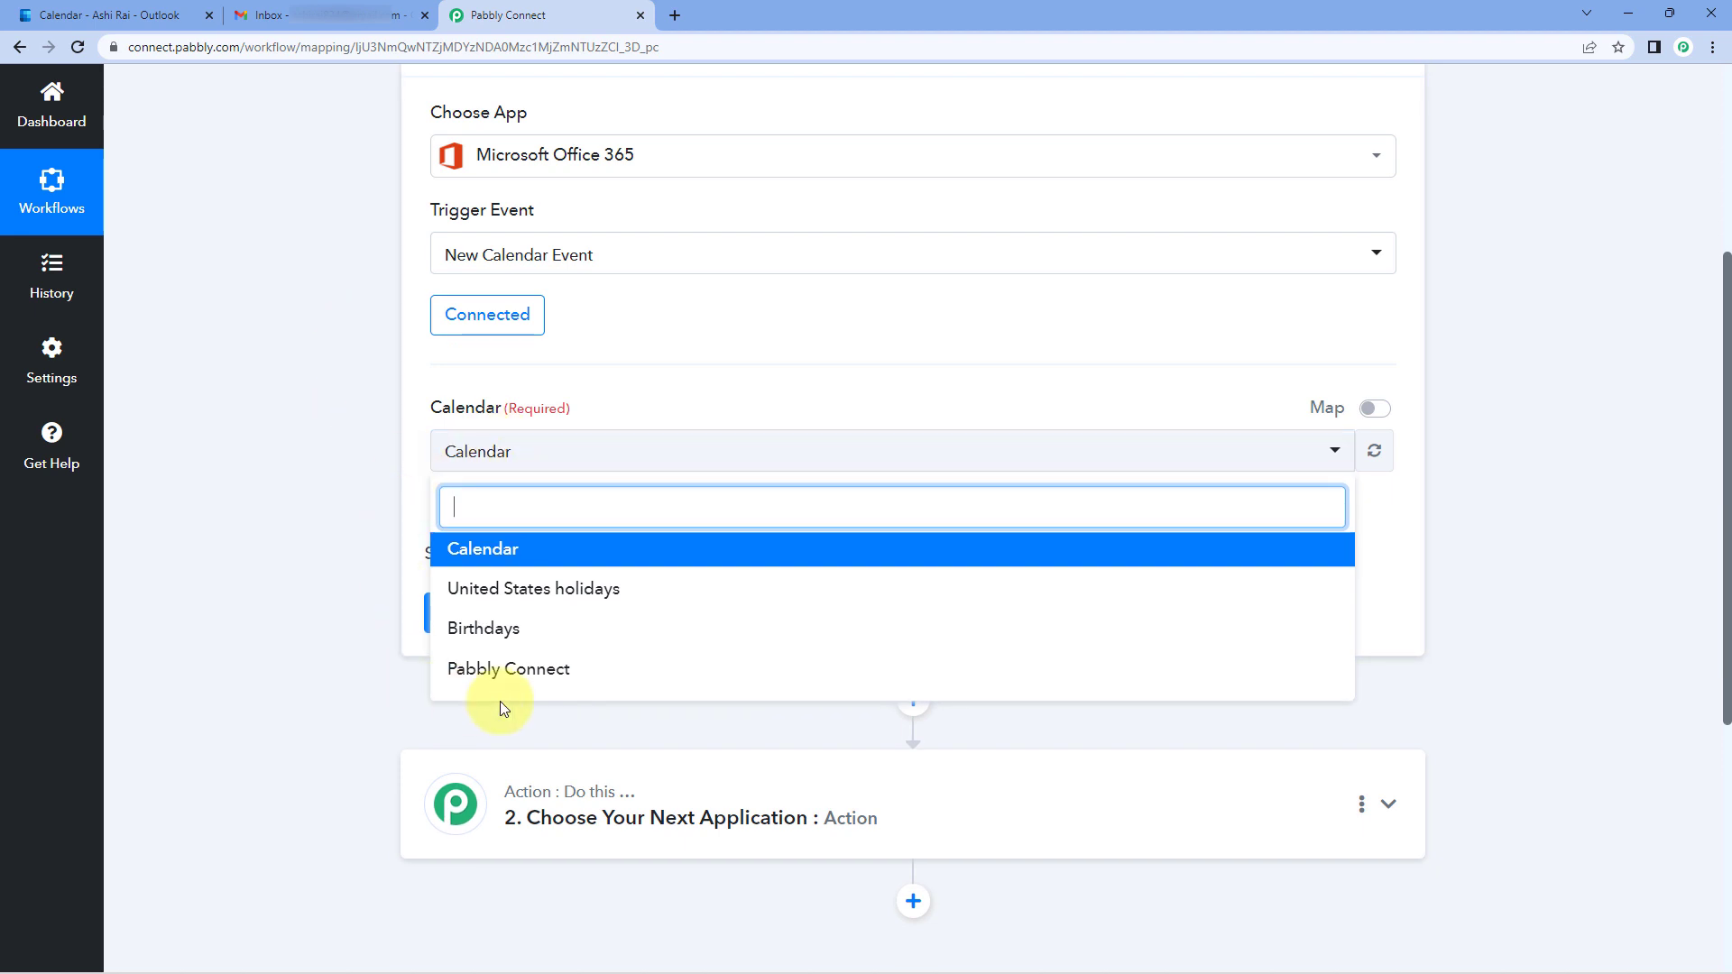
left_click(559, 672)
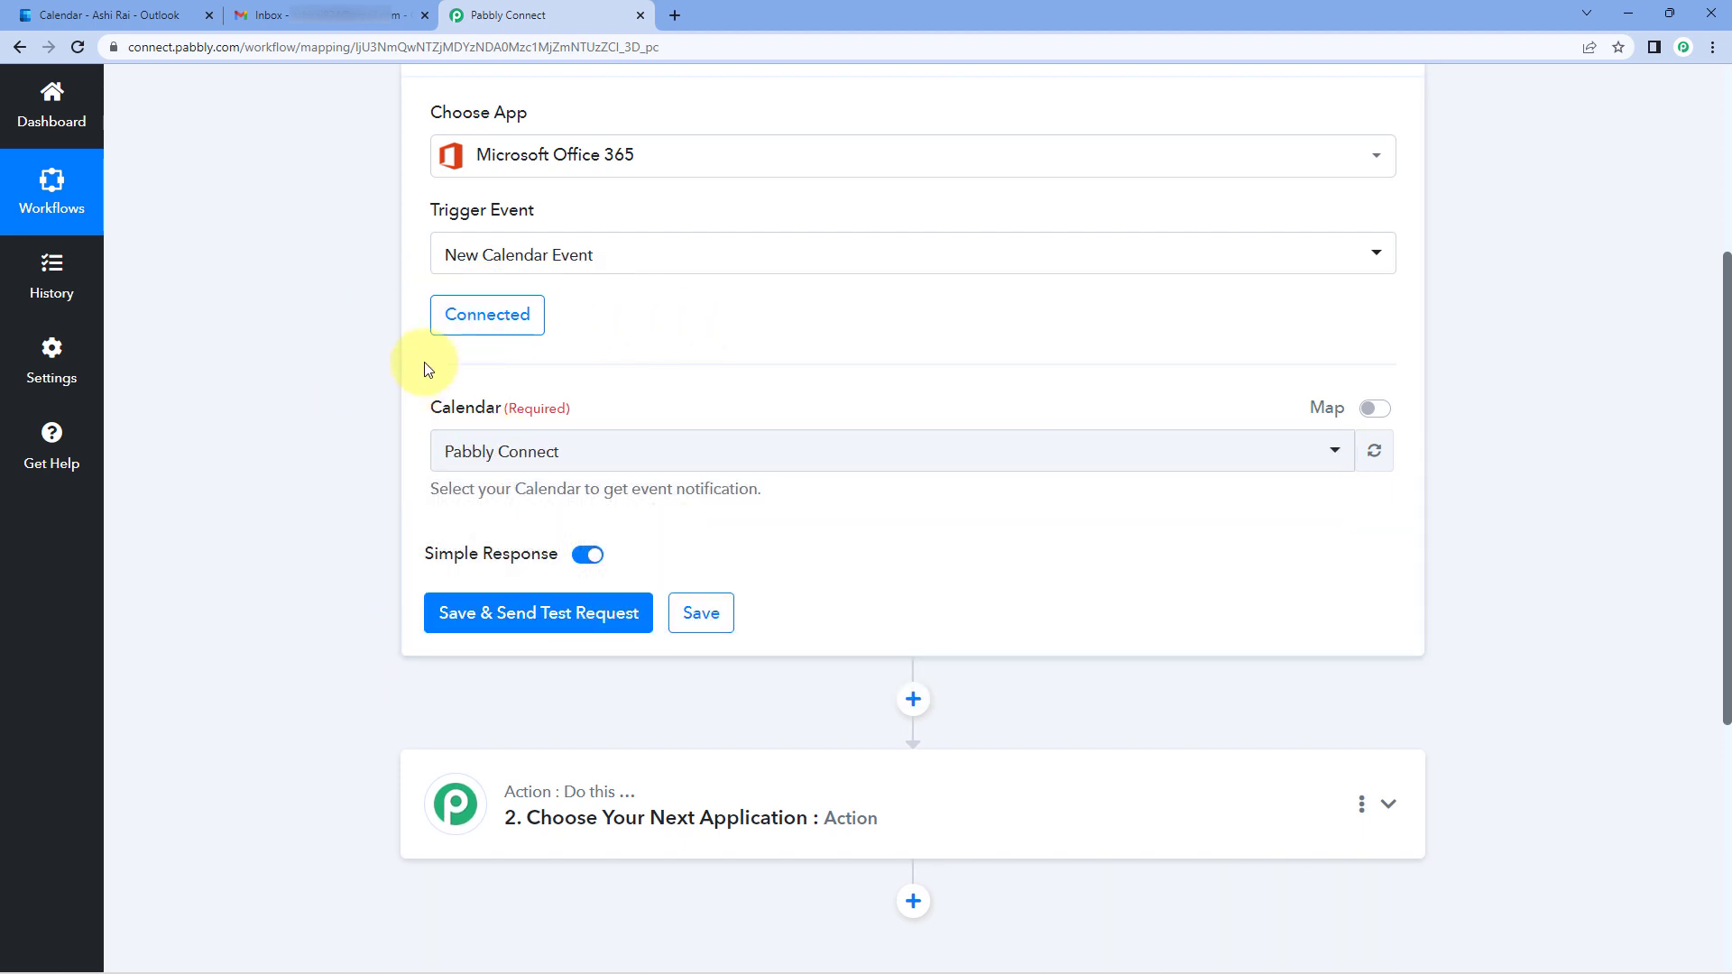
- Check the existing Developers Conference event in Outlook, and save the Pabbly Connect trigger with a test request
scroll(644, 400, "down", 1)
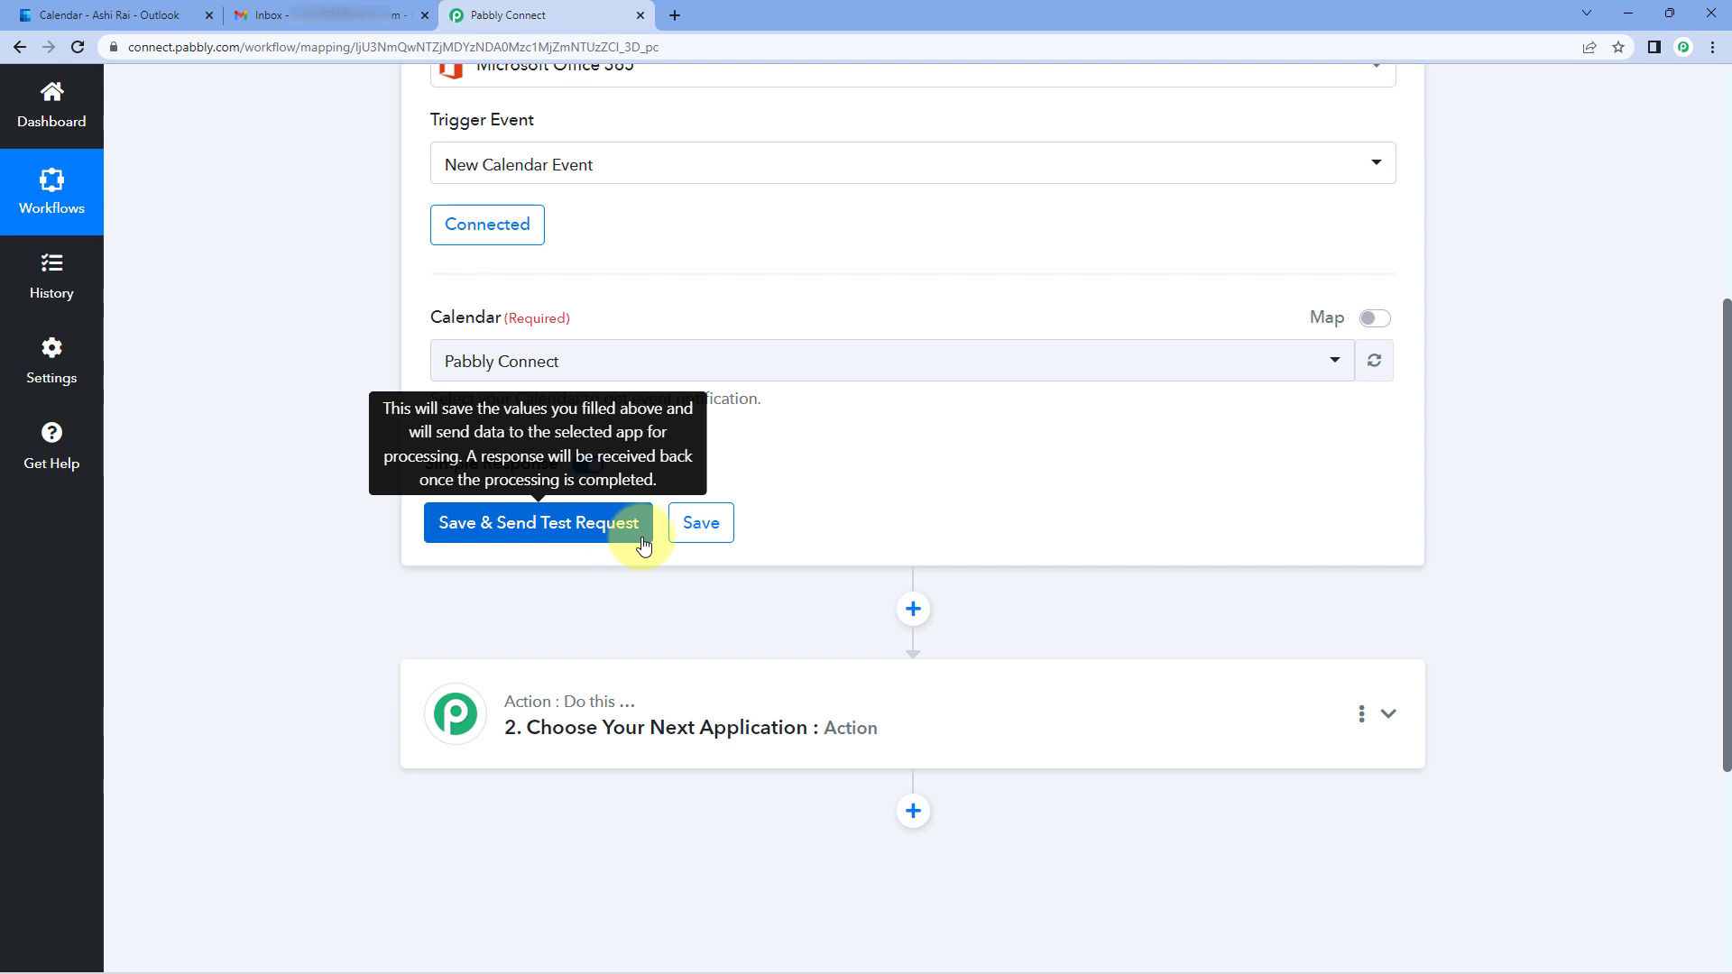
left_click(131, 11)
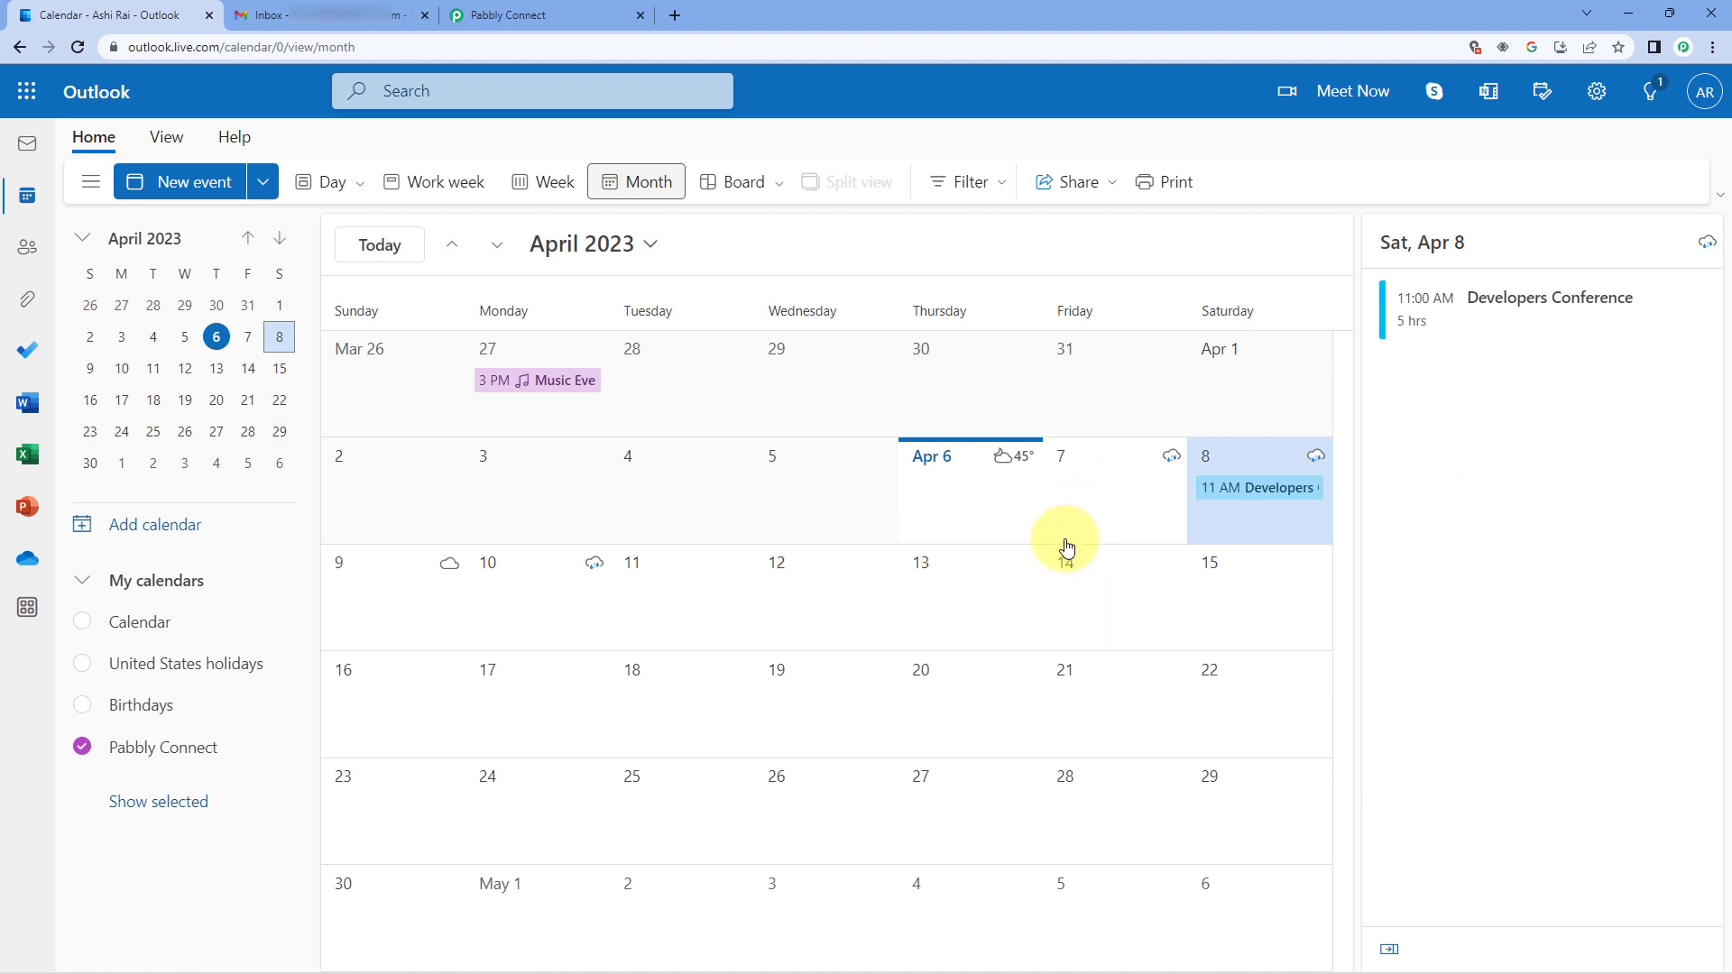
left_click(577, 13)
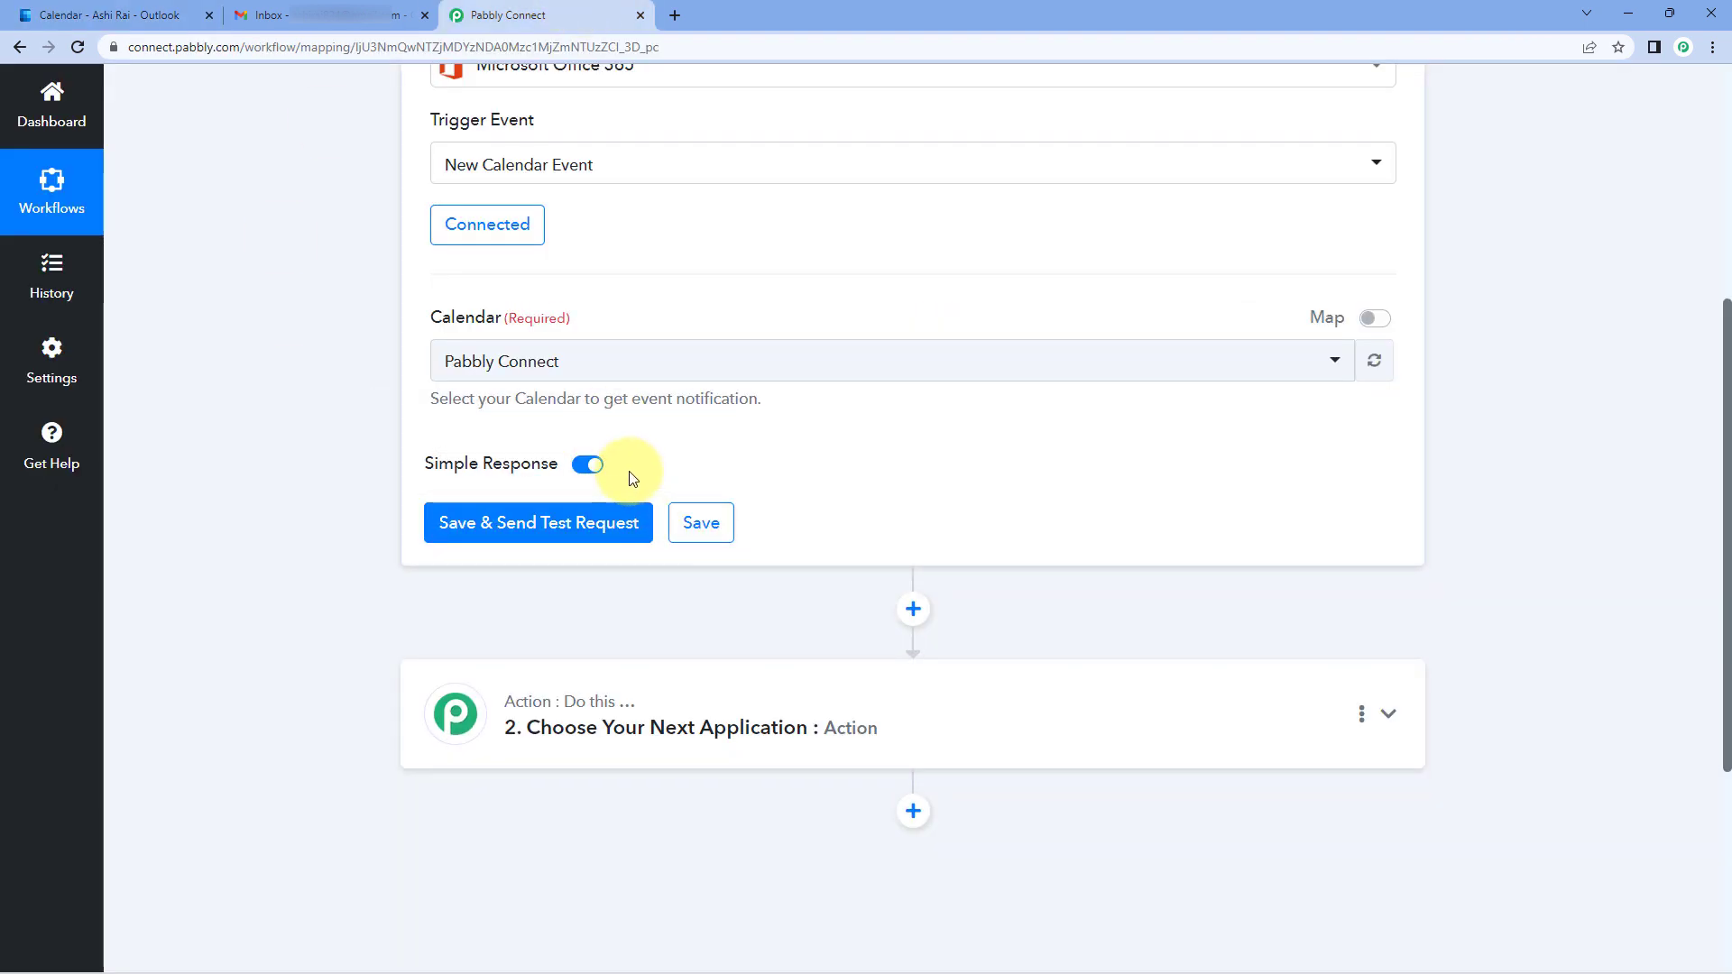
left_click(538, 519)
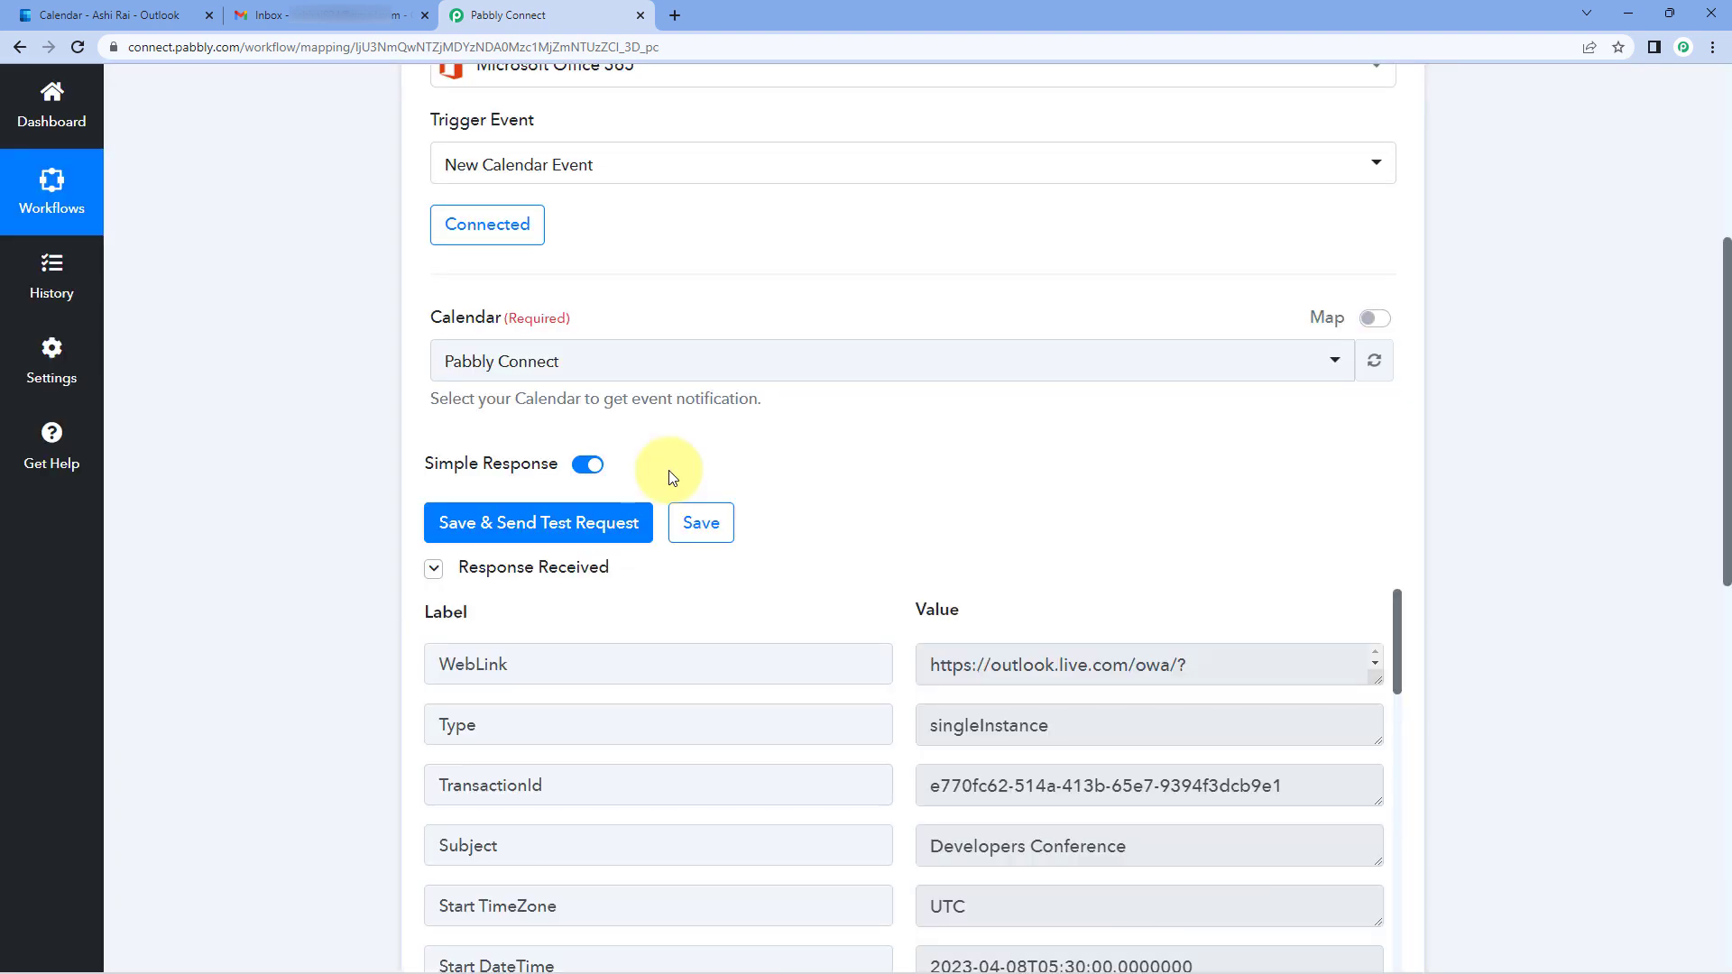
- Look through the trigger's received response, examining the event subject, start date and time, end date and time, and body preview
scroll(938, 478, "down", 1)
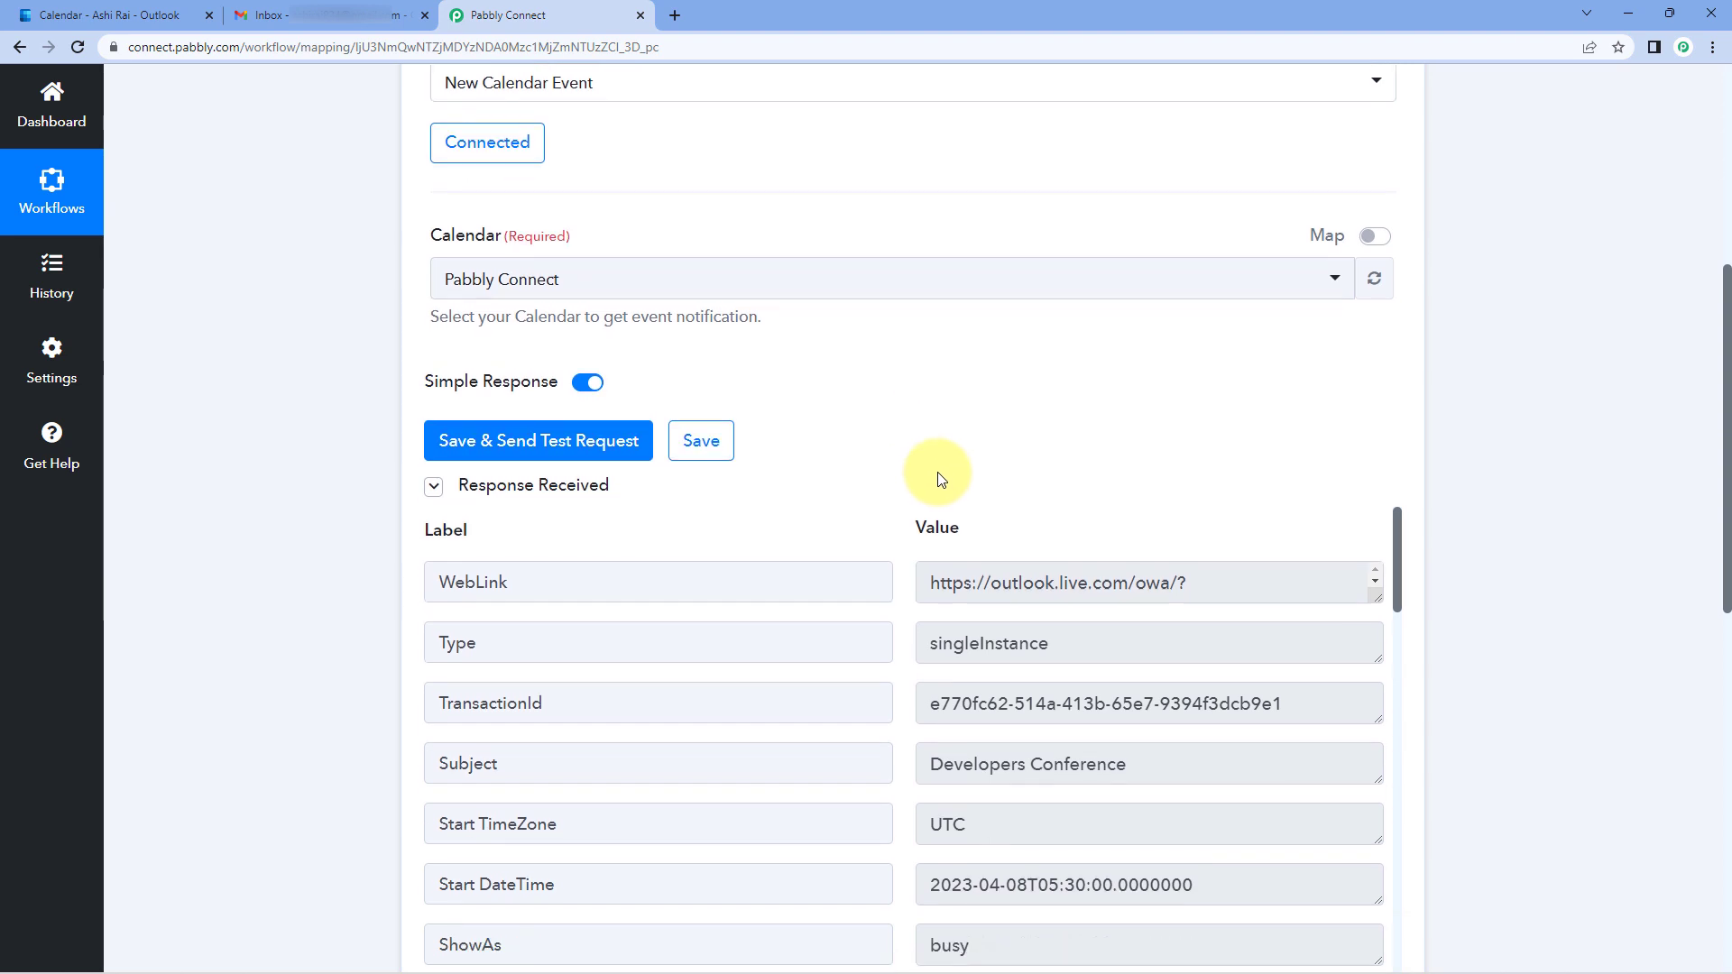
scroll(939, 478, "down", 3)
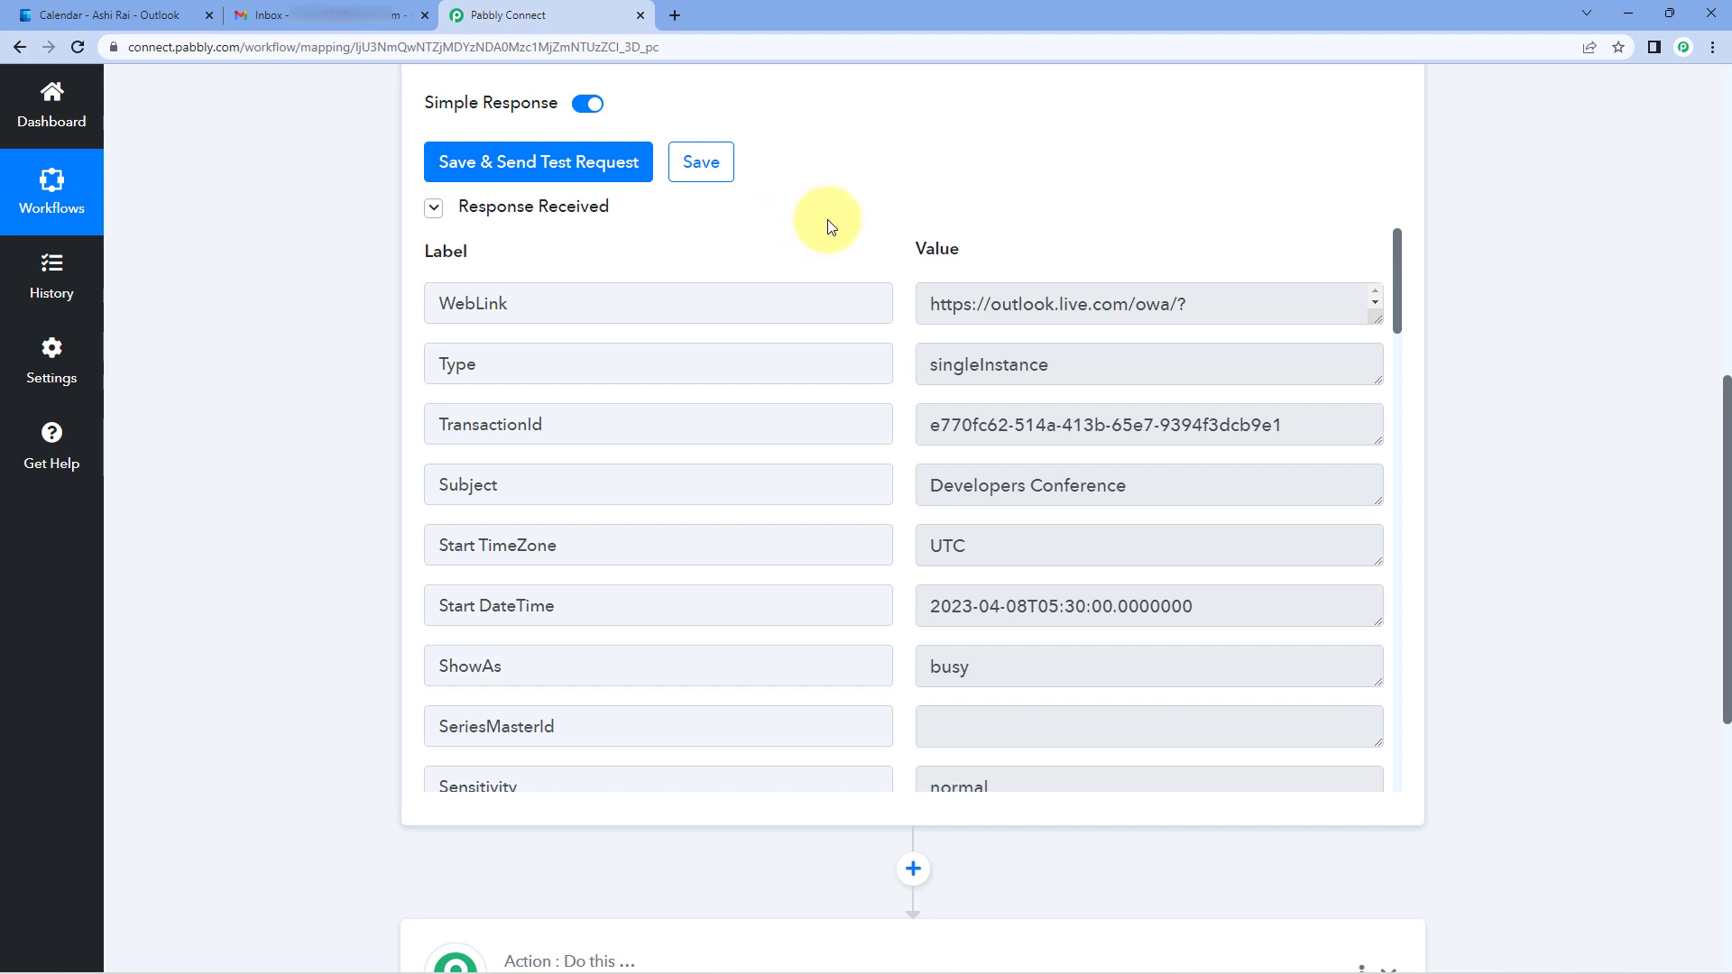
left_click_drag(1149, 482, 1222, 514)
scroll(882, 495, "down", 1)
scroll(911, 523, "down", 6)
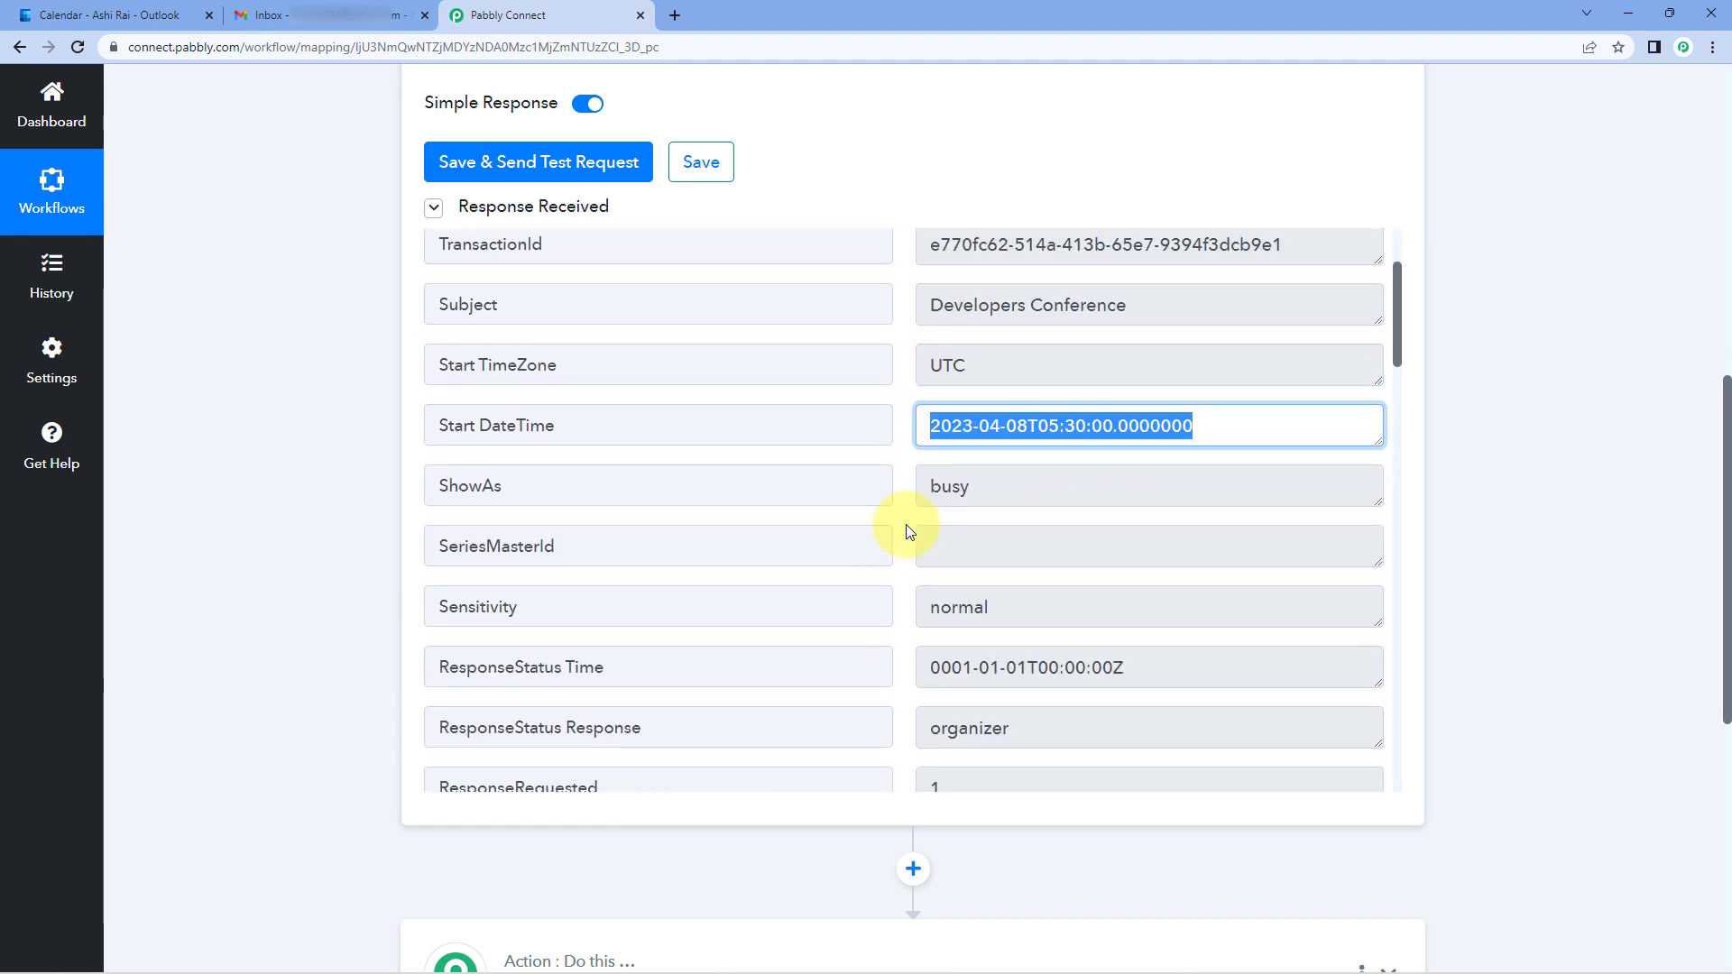
scroll(909, 529, "down", 13)
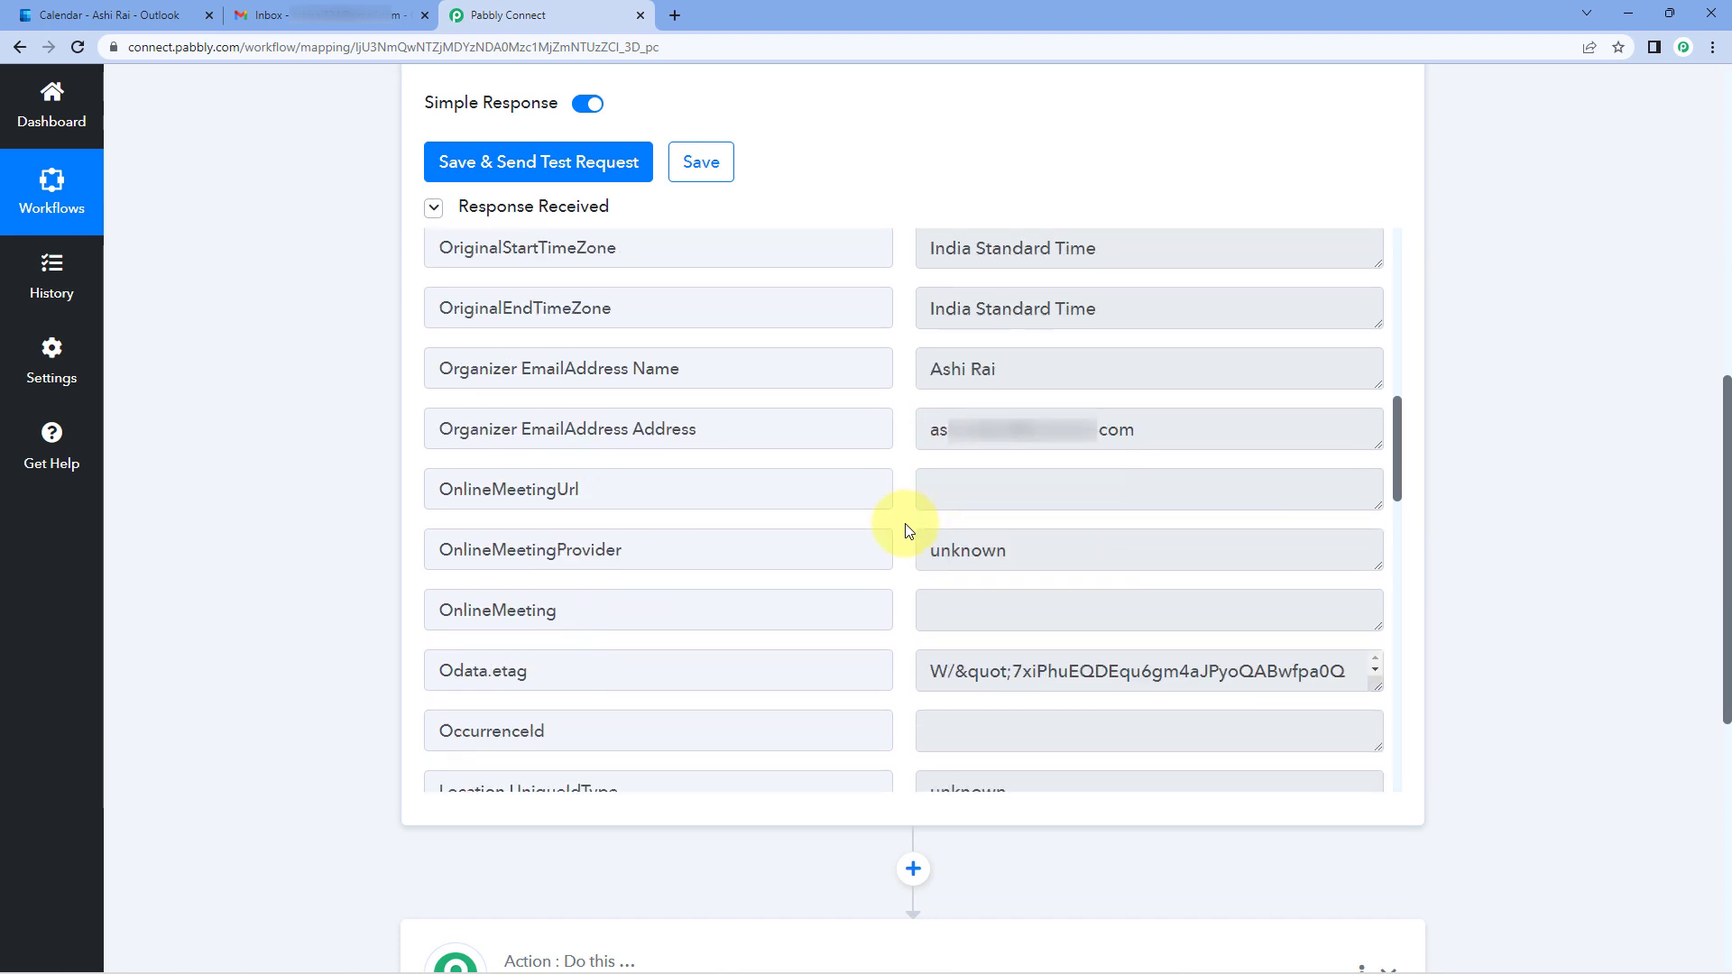
scroll(905, 530, "down", 7)
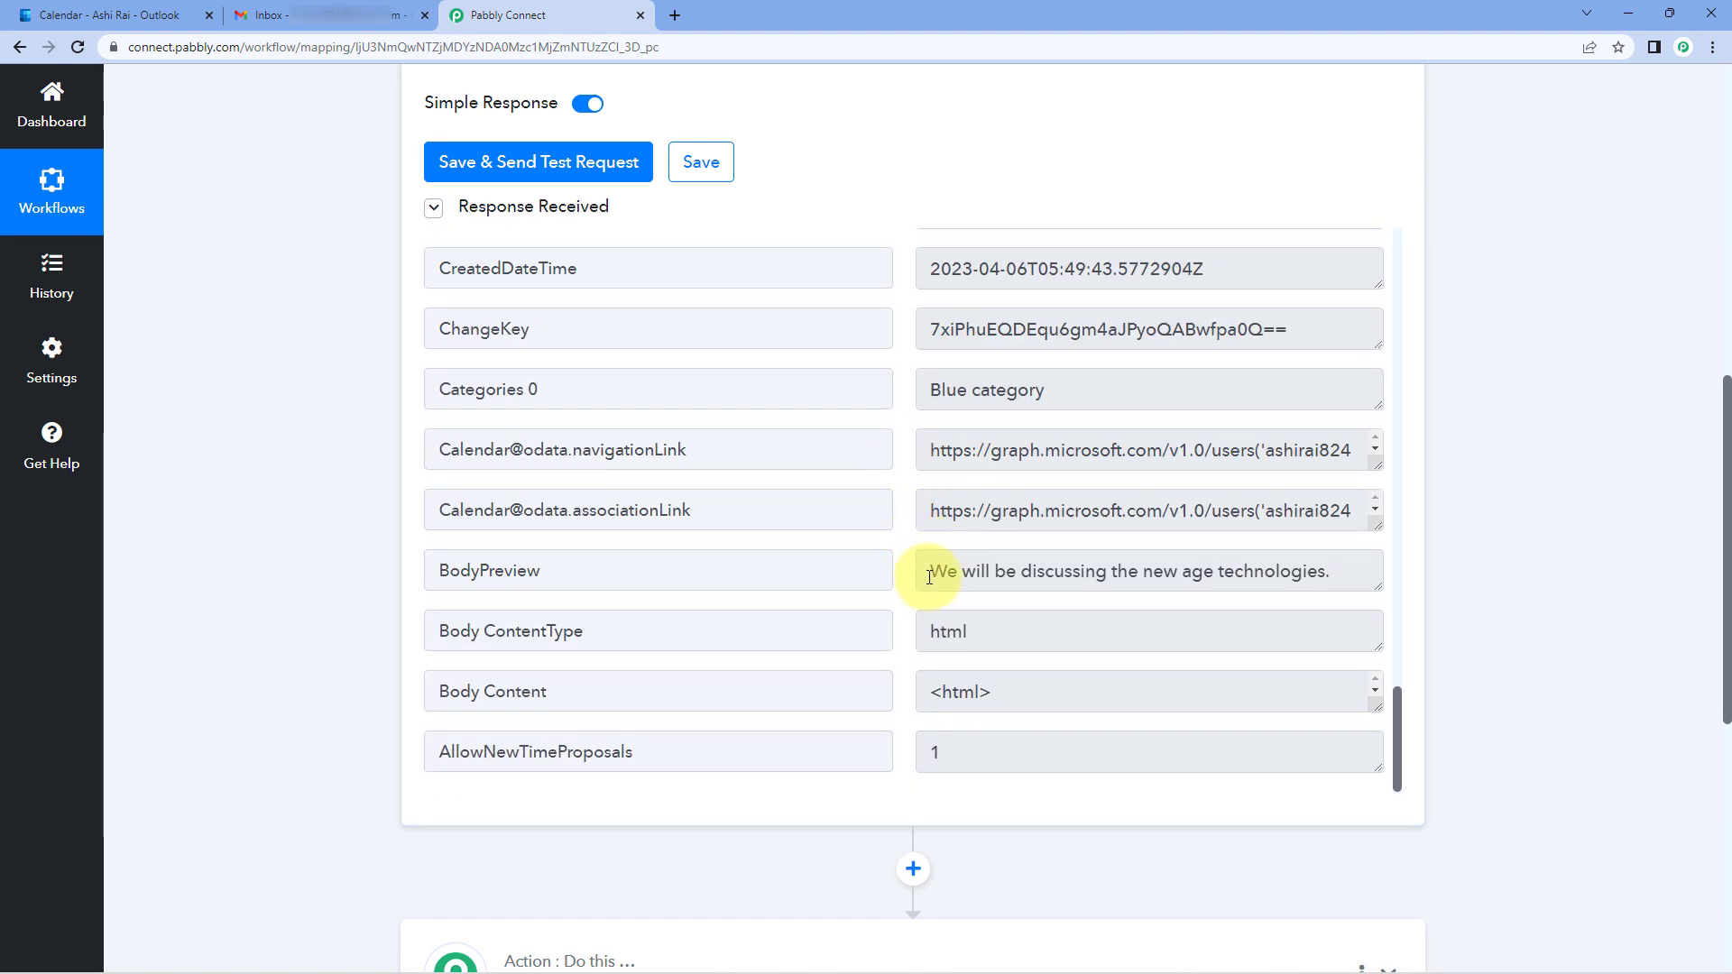
left_click_drag(929, 575, 1335, 571)
scroll(900, 440, "up", 4)
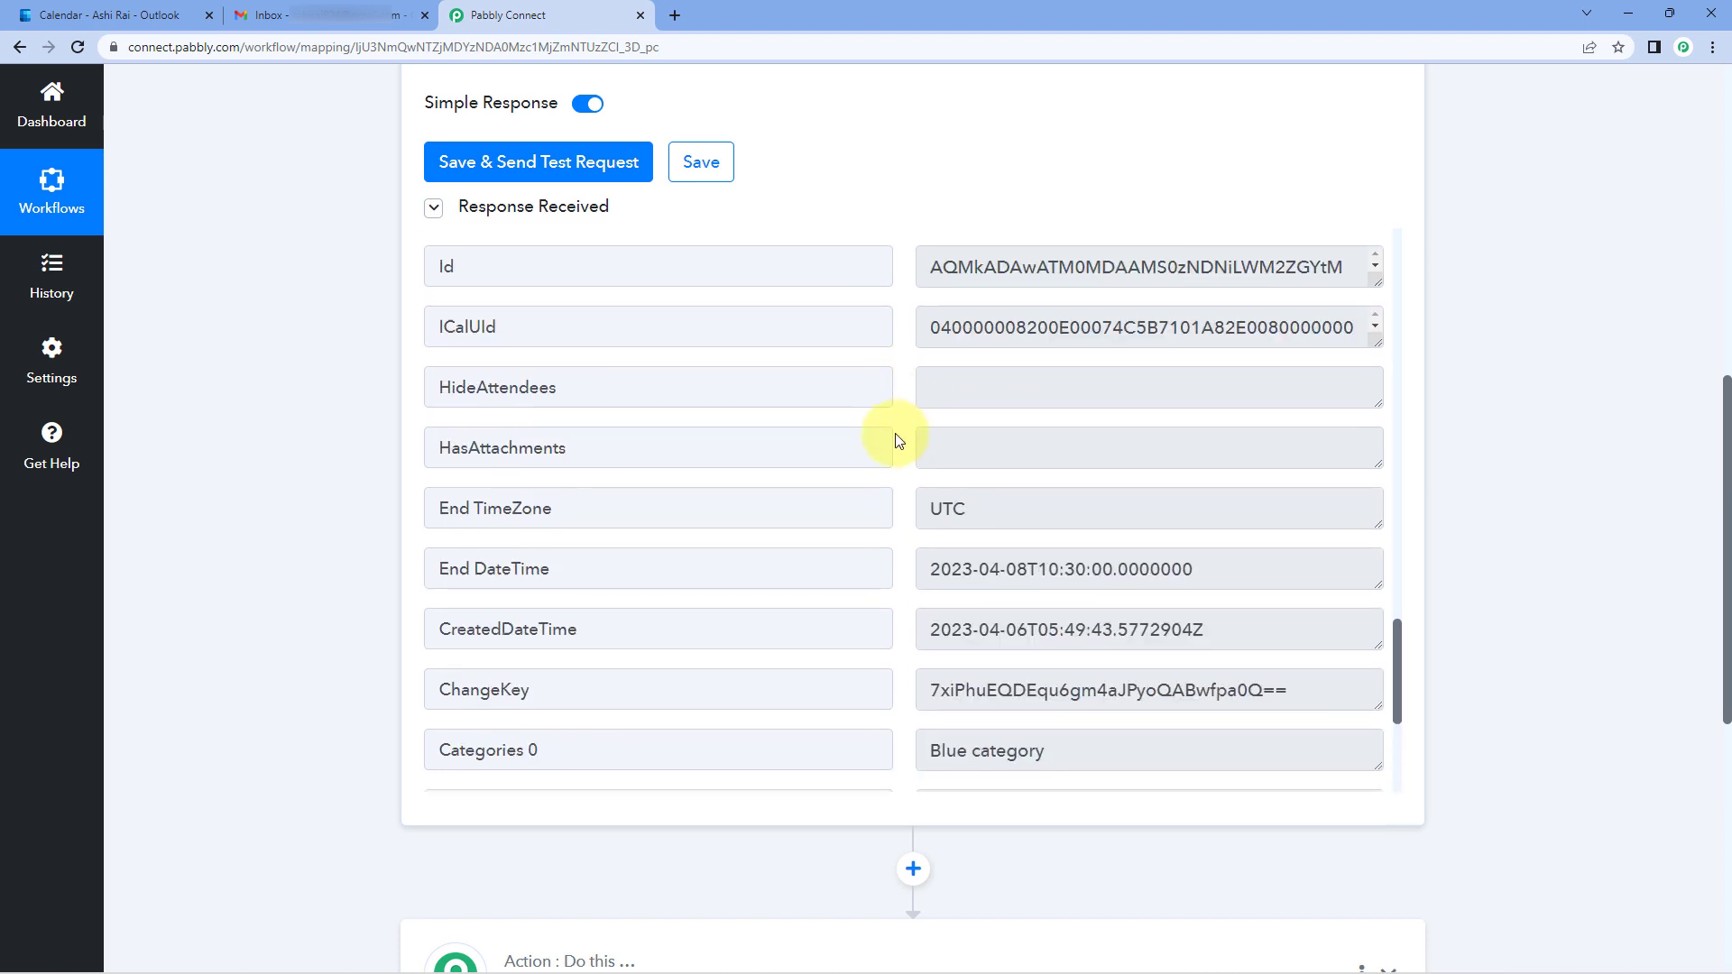
scroll(899, 440, "down", 2)
left_click(978, 575)
scroll(899, 514, "up", 7)
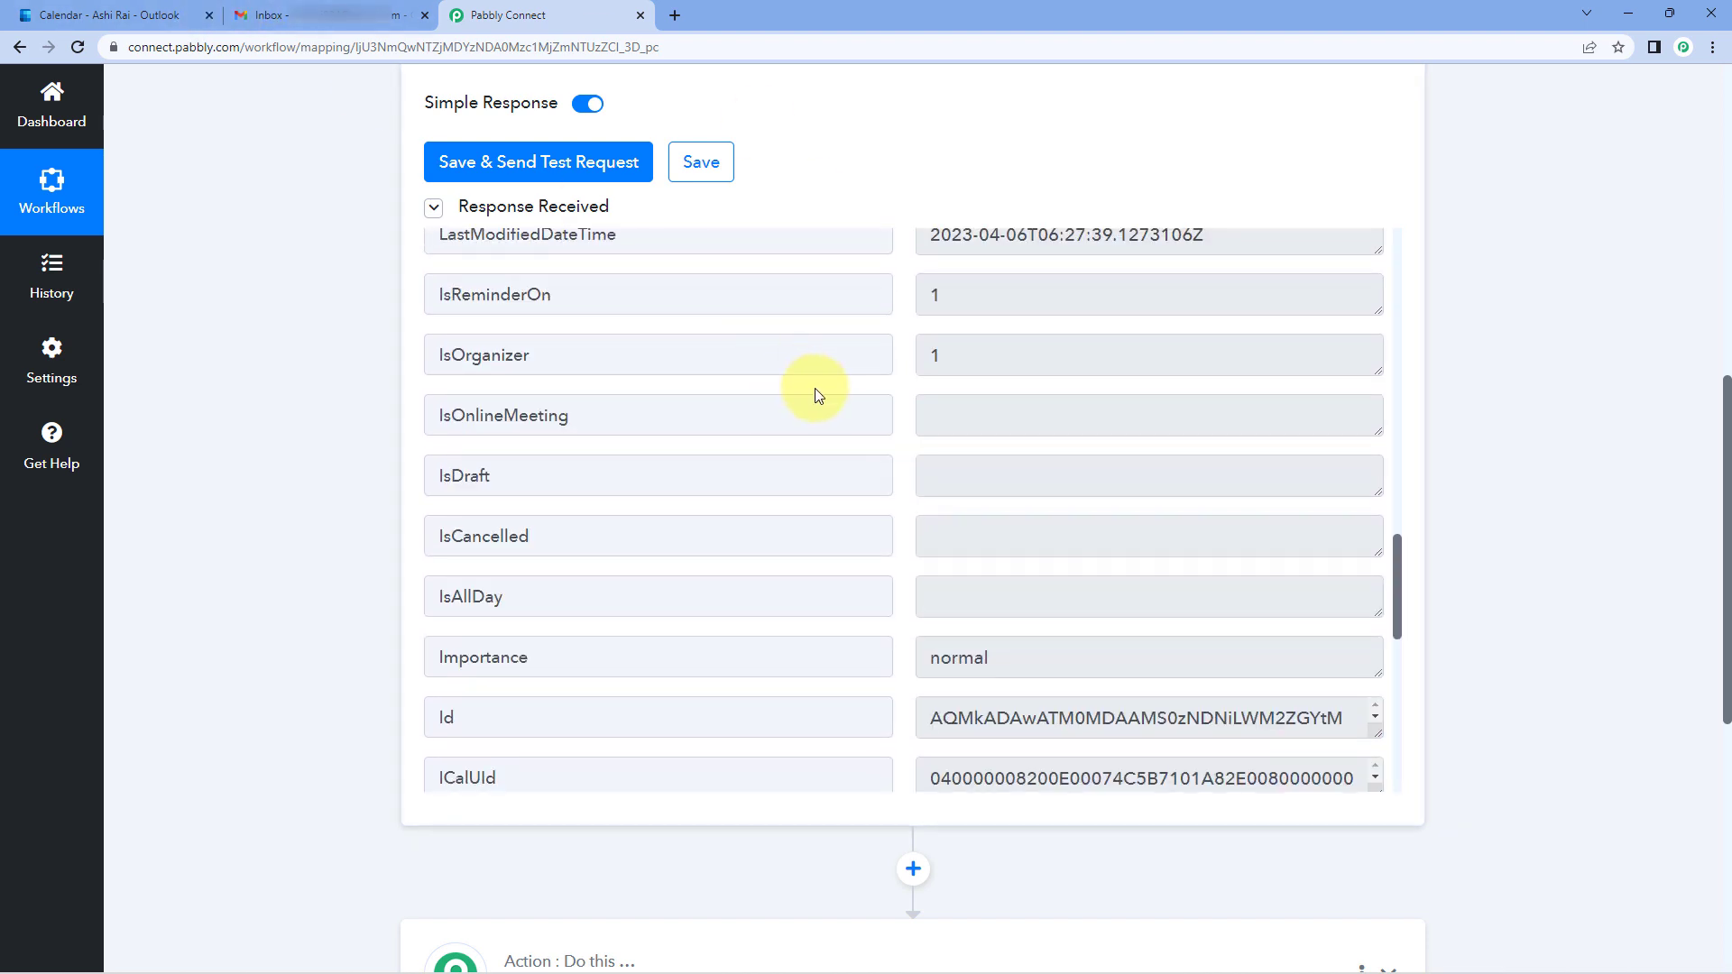
scroll(824, 402, "up", 8)
scroll(798, 620, "up", 6)
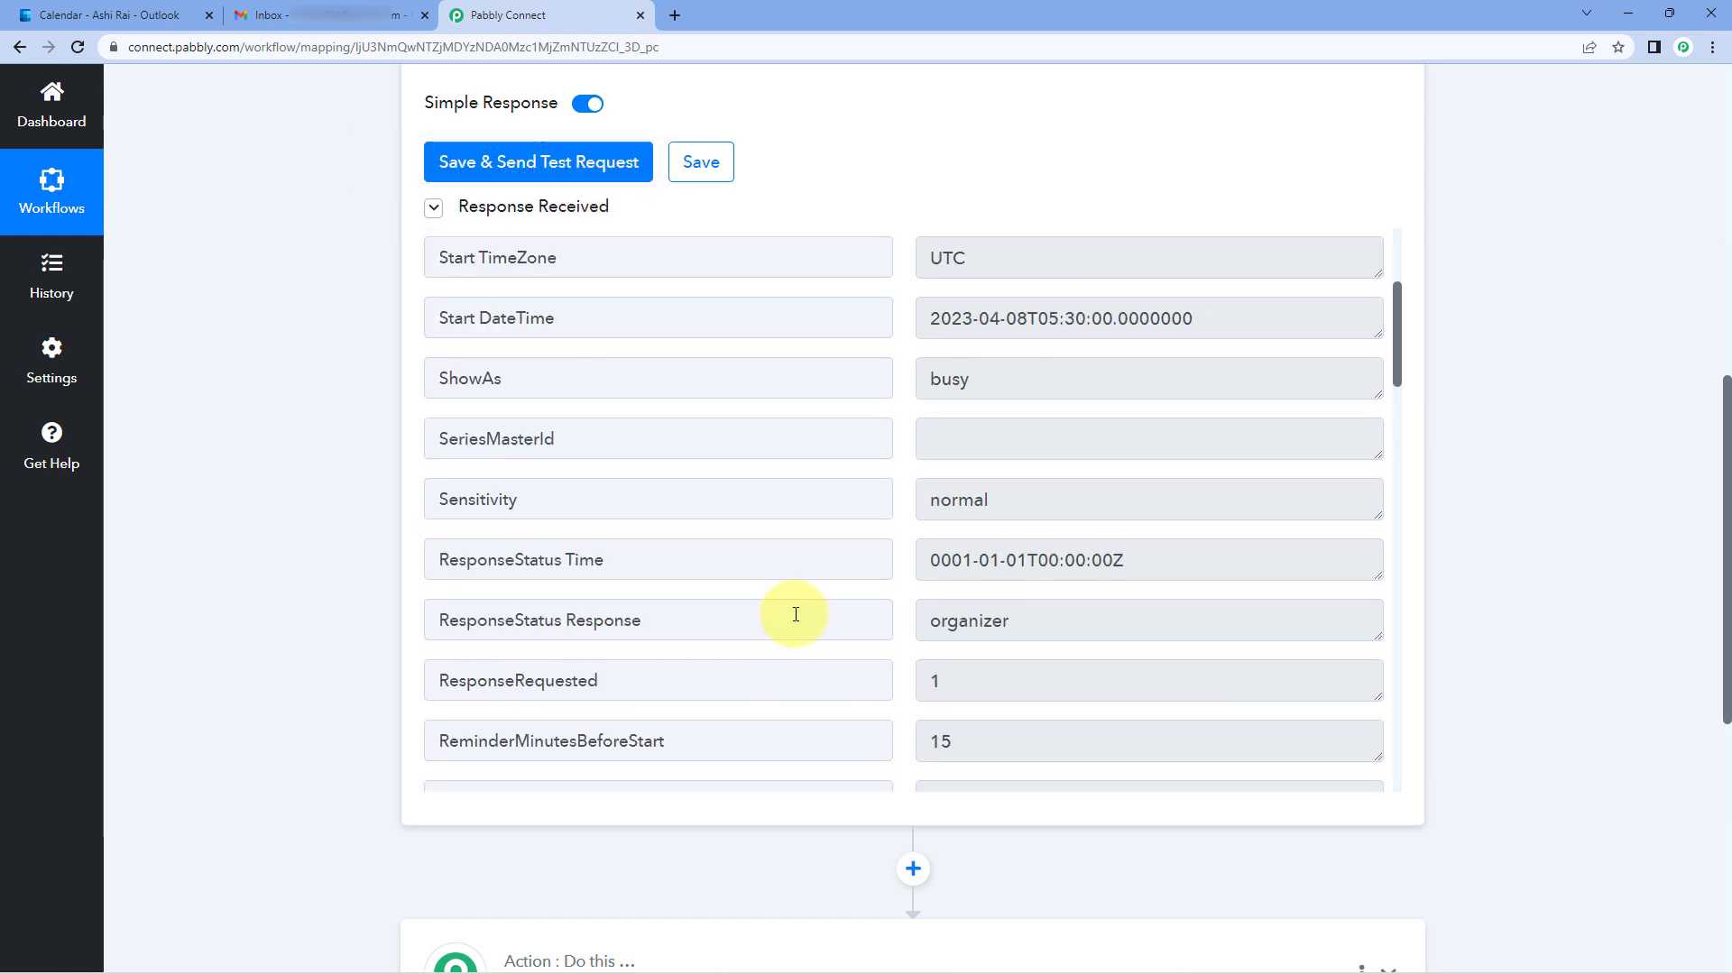
- Open the Developers Conference event in the Outlook calendar and check its date, time and description
left_click(166, 15)
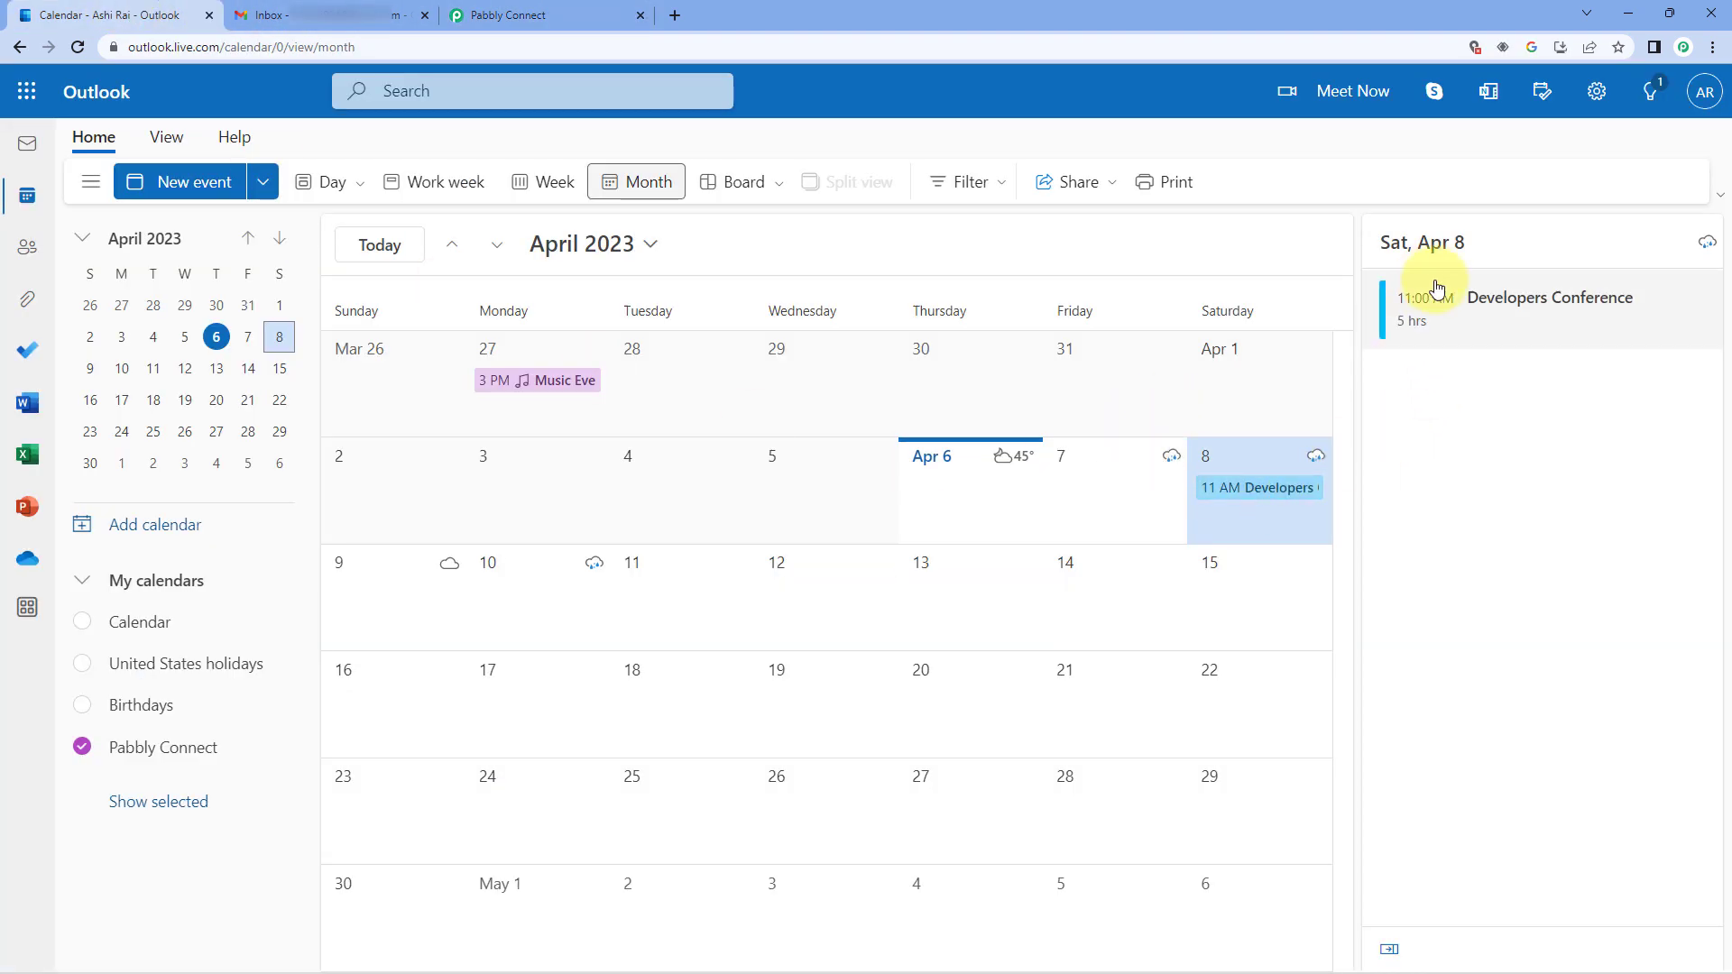
left_click(1463, 314)
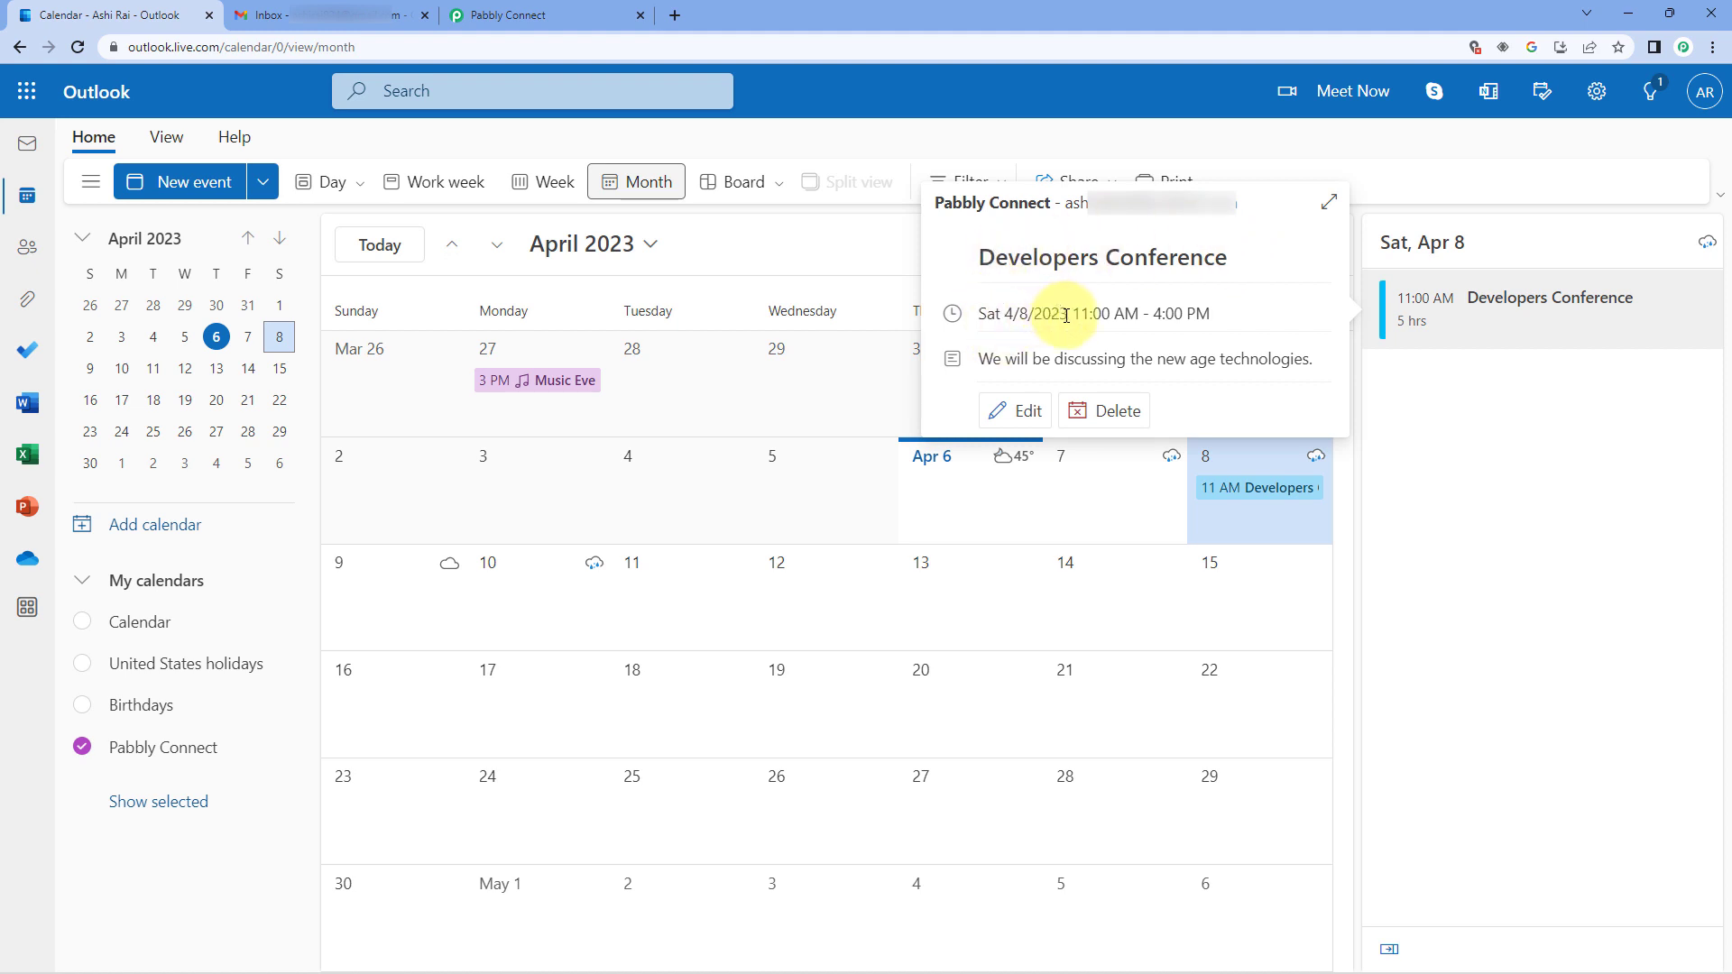
left_click_drag(1067, 316, 1012, 315)
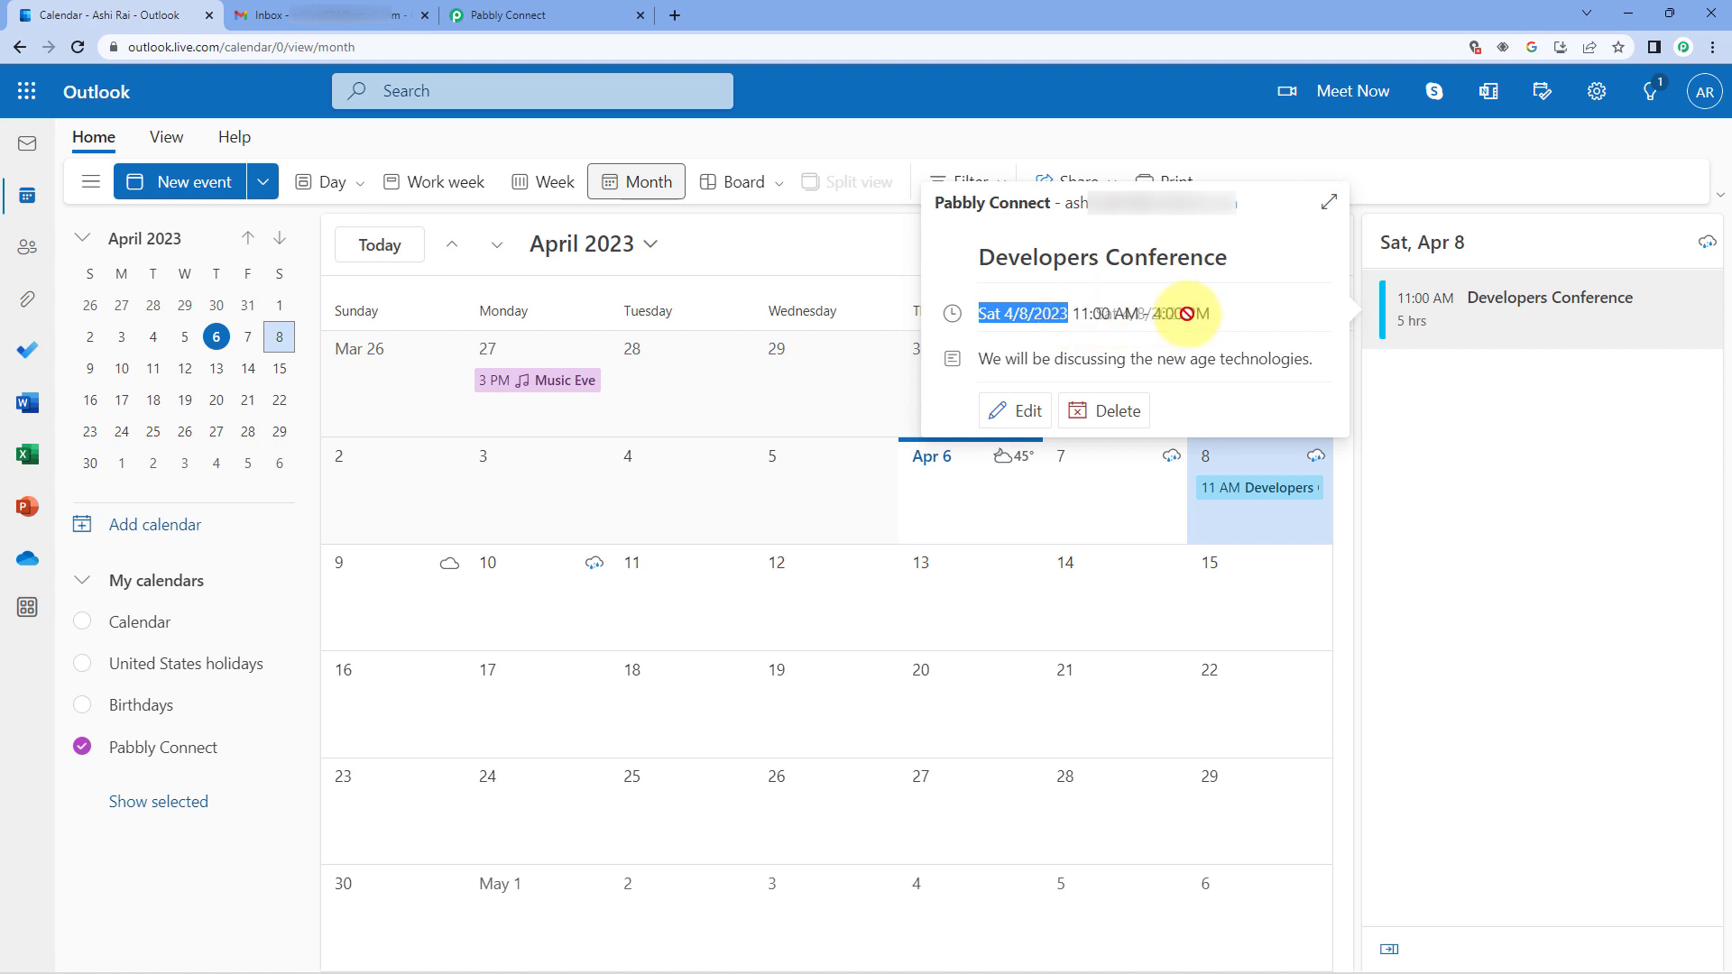
left_click_drag(983, 361, 1312, 365)
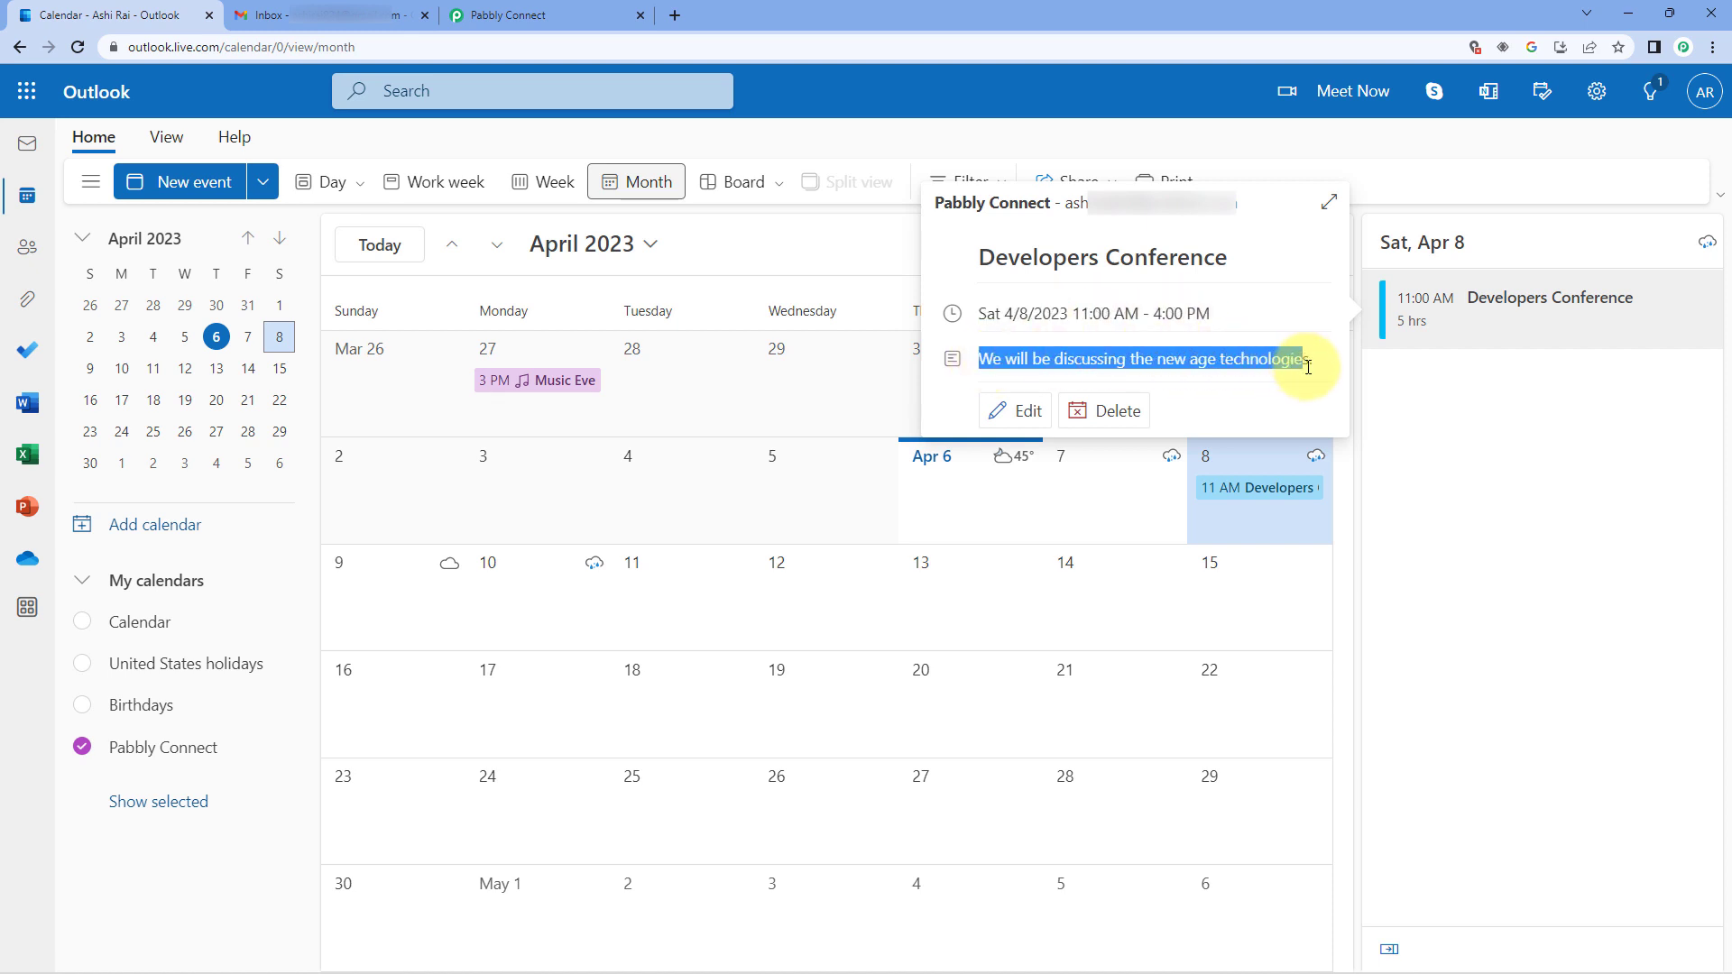
- Return to Pabbly Connect and check the Subject, Start DateTime and Start TimeZone values in the trigger response
left_click(508, 15)
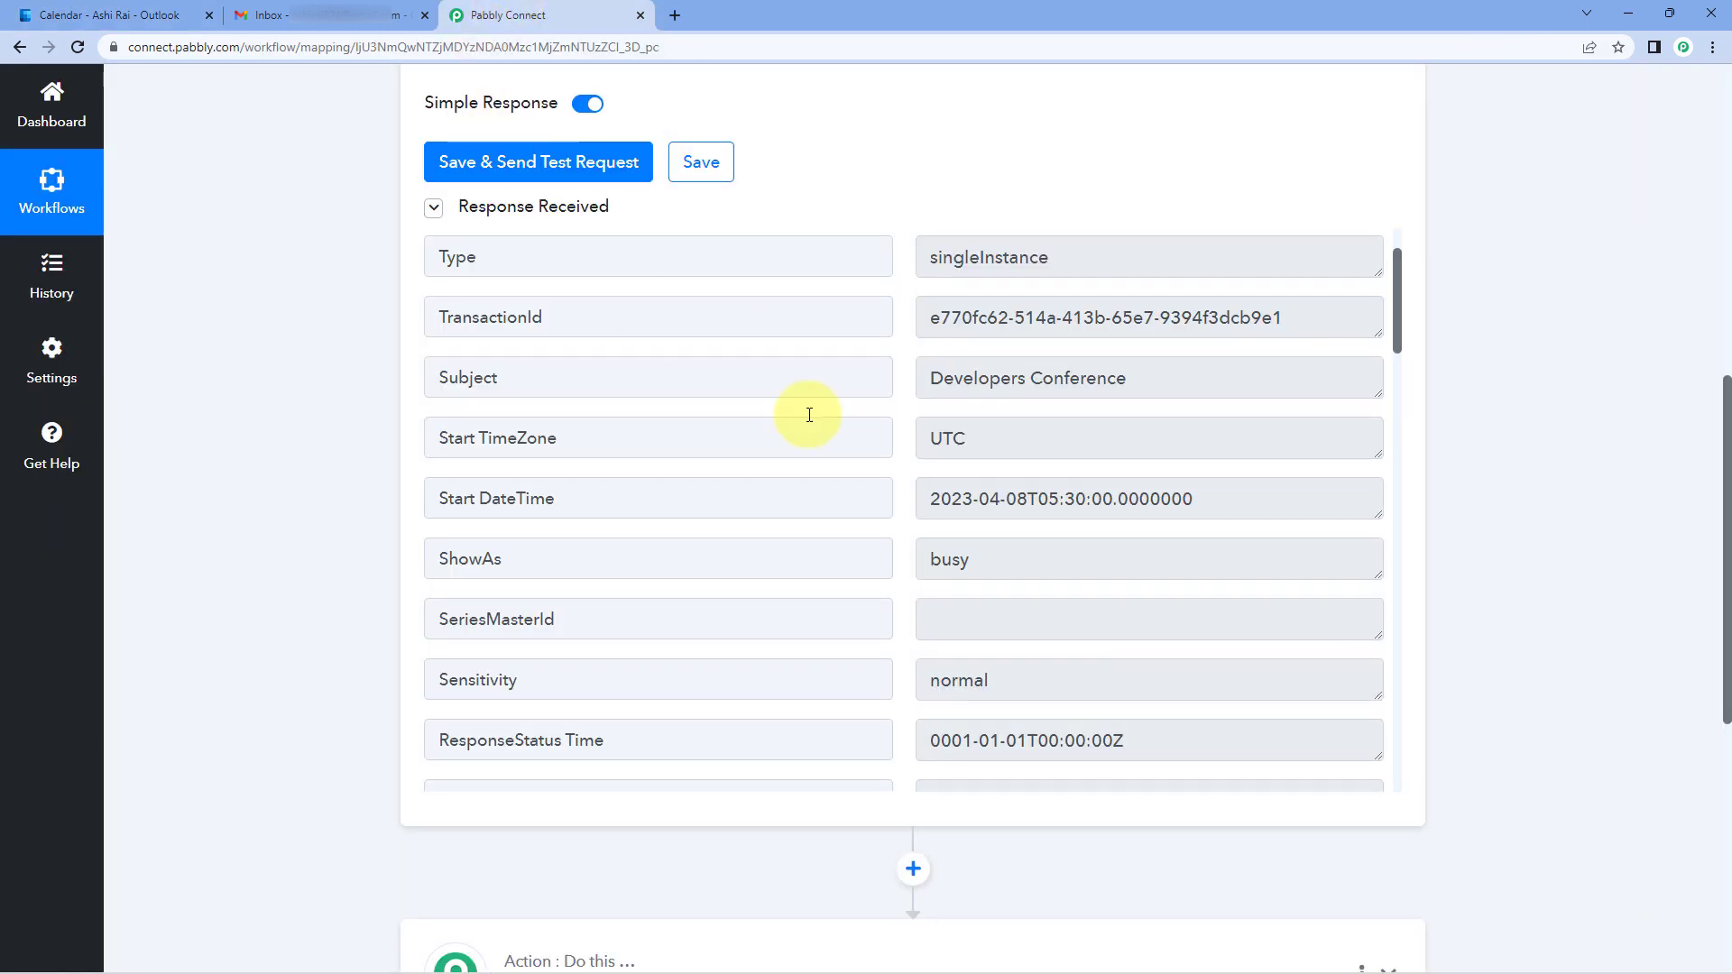
left_click_drag(1162, 474, 899, 477)
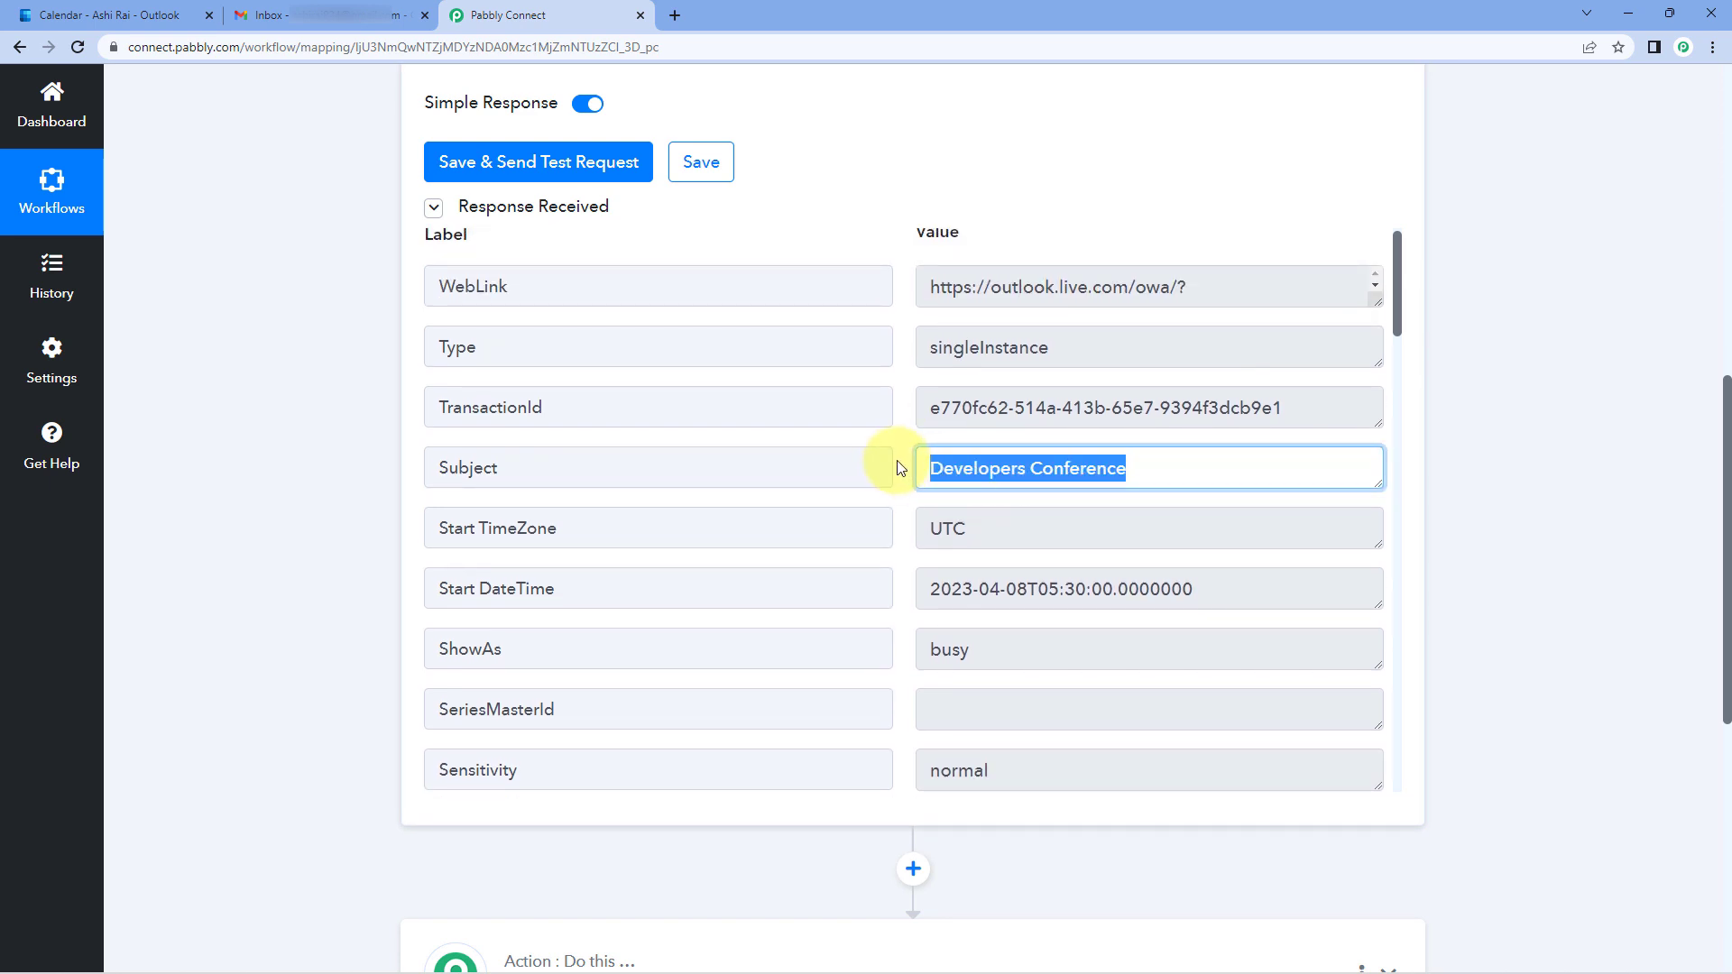
left_click(899, 468)
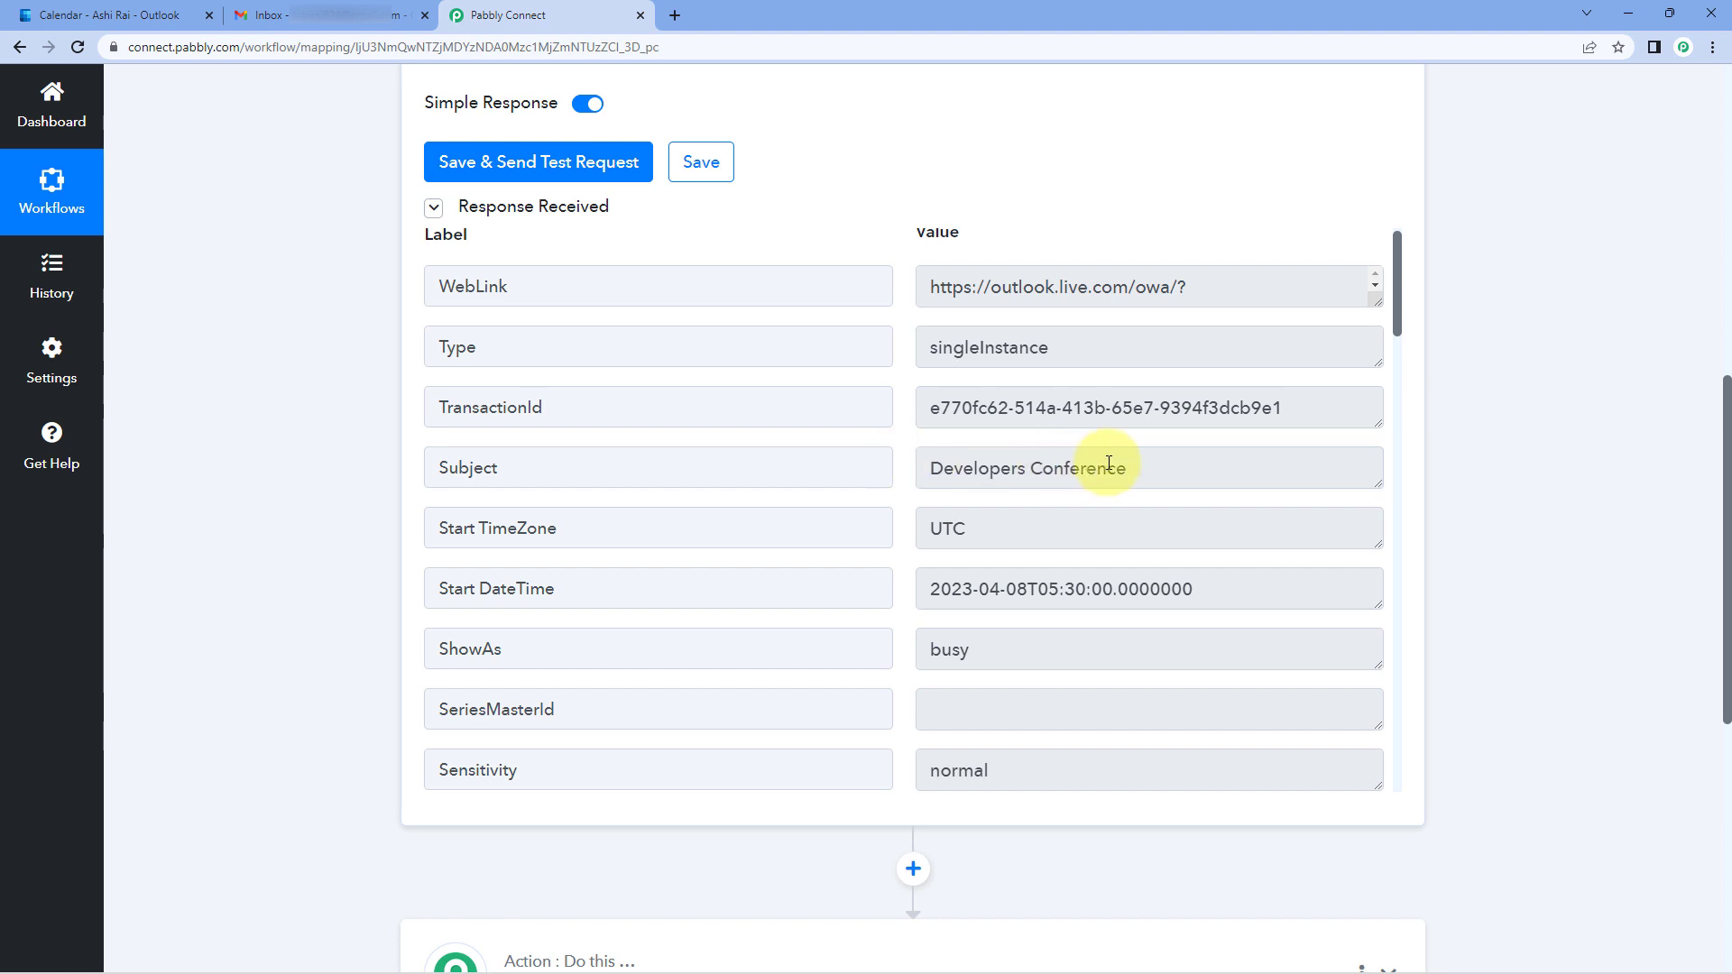
left_click_drag(1145, 467, 873, 479)
scroll(933, 490, "down", 2)
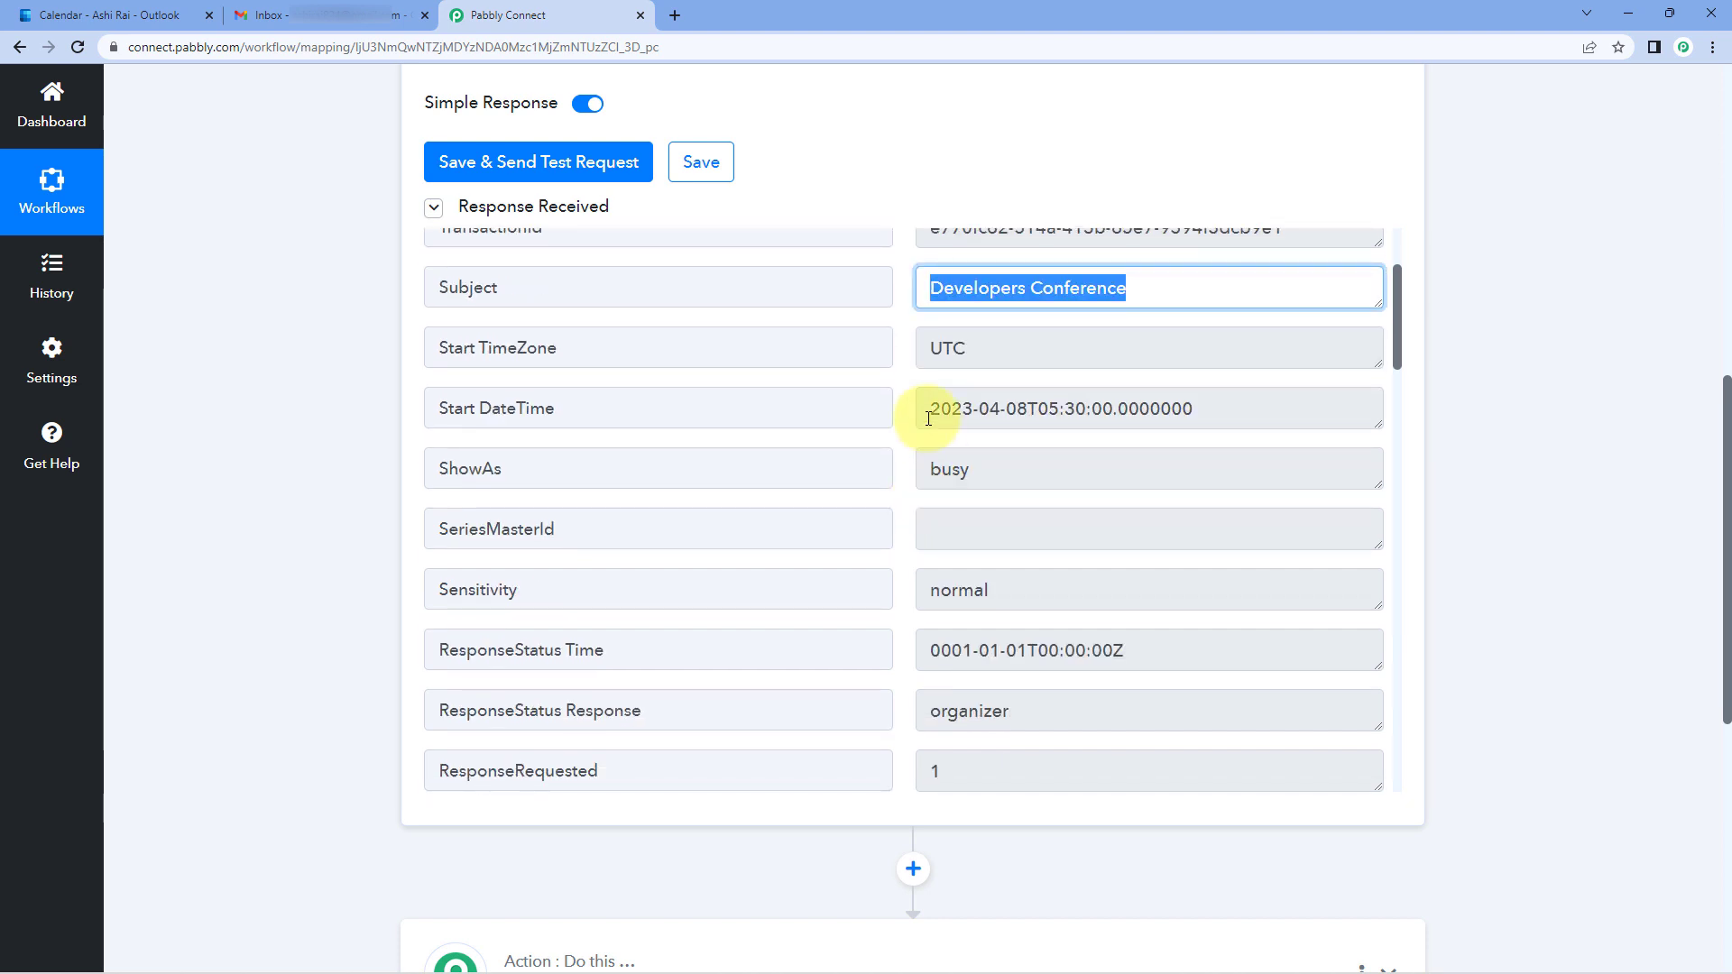
left_click_drag(928, 418, 1255, 412)
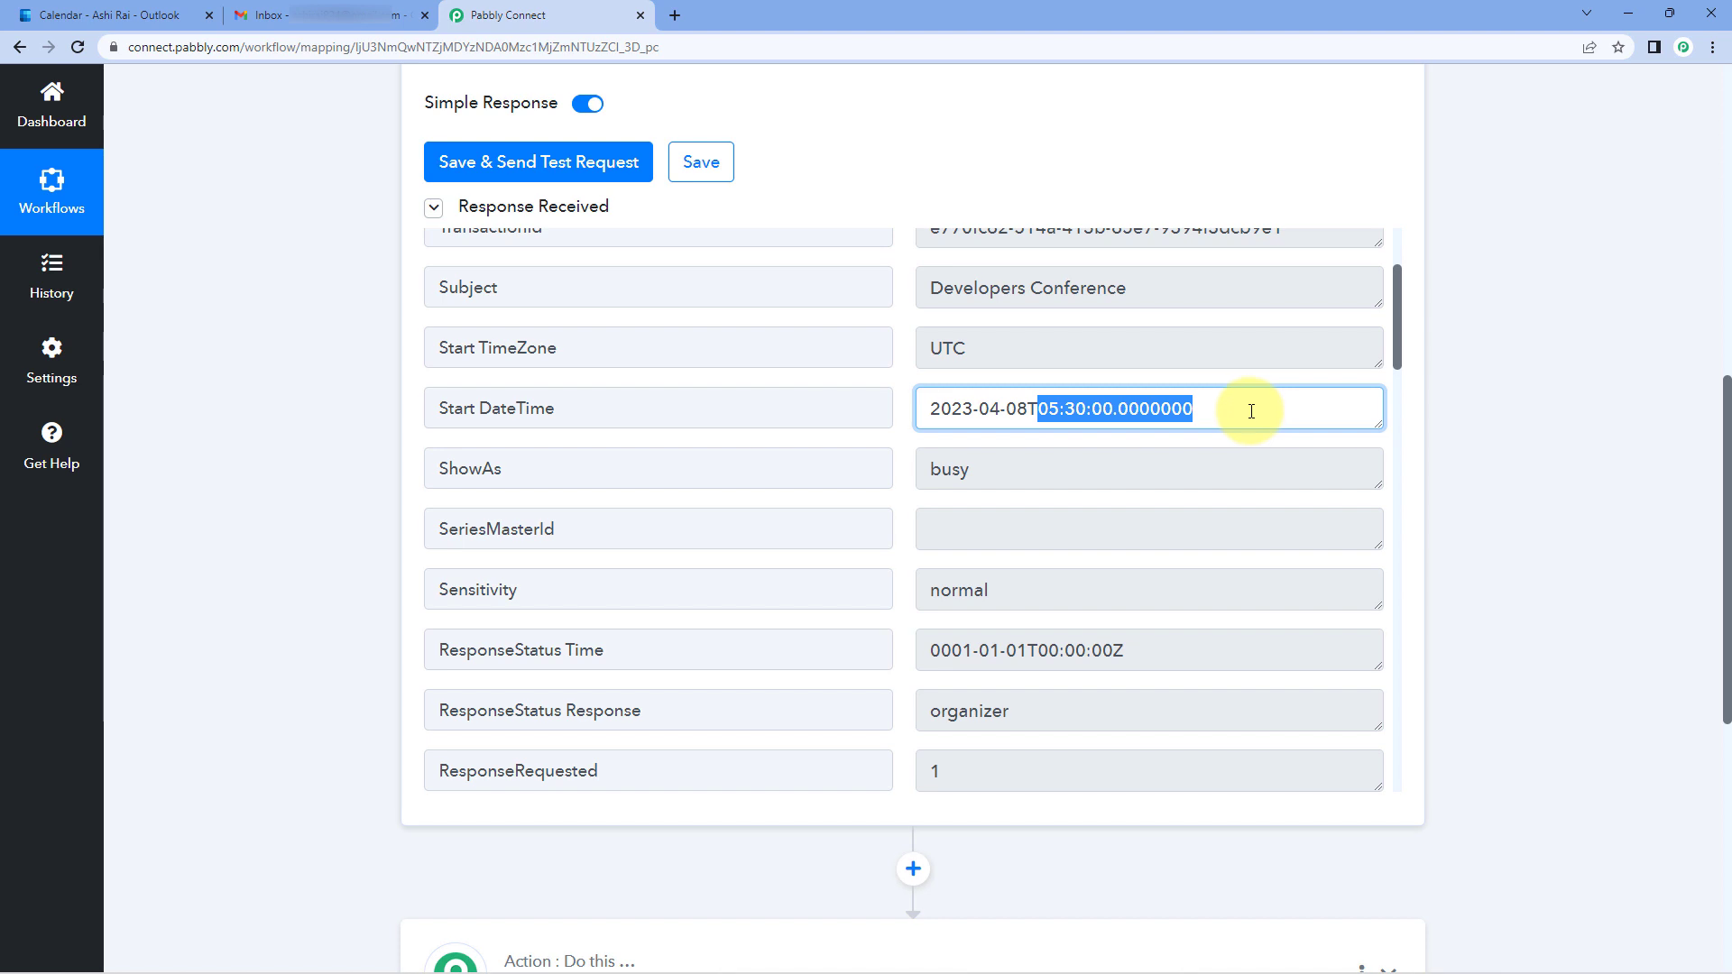
left_click(1068, 411)
left_click_drag(1039, 411, 1236, 410)
left_click_drag(973, 354, 897, 363)
left_click(897, 364)
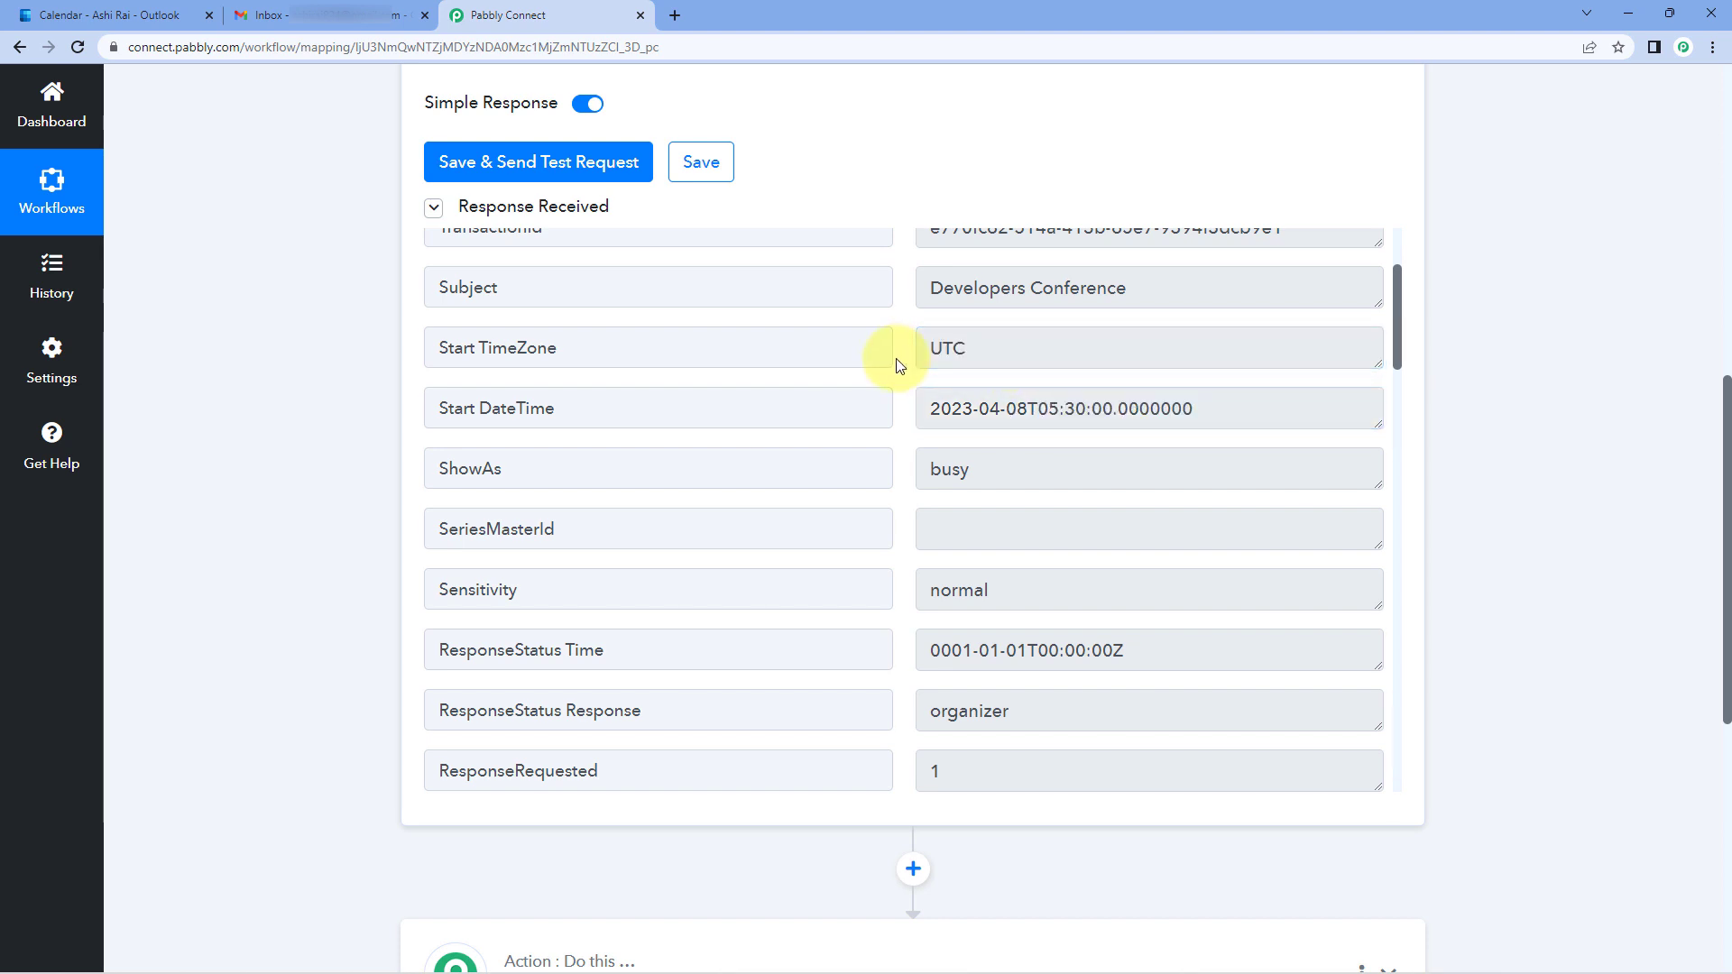
- Compare the Developers Conference event's time in Outlook with the Start DateTime value in the Pabbly Connect response
left_click(158, 14)
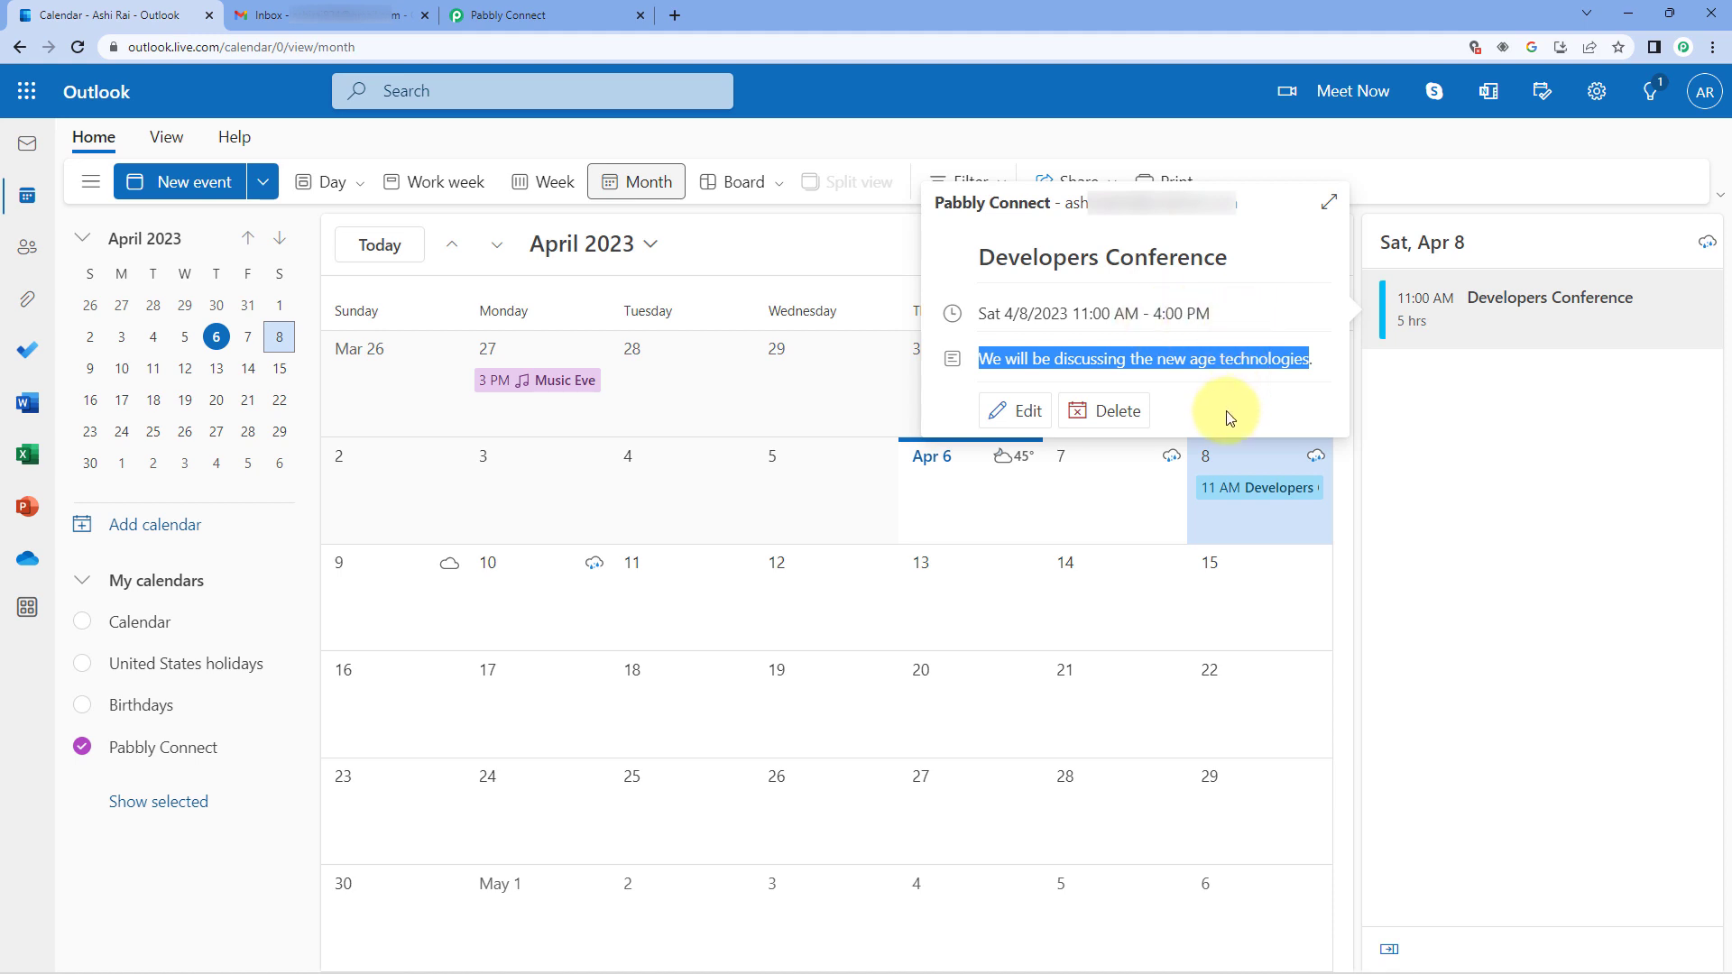
left_click(519, 15)
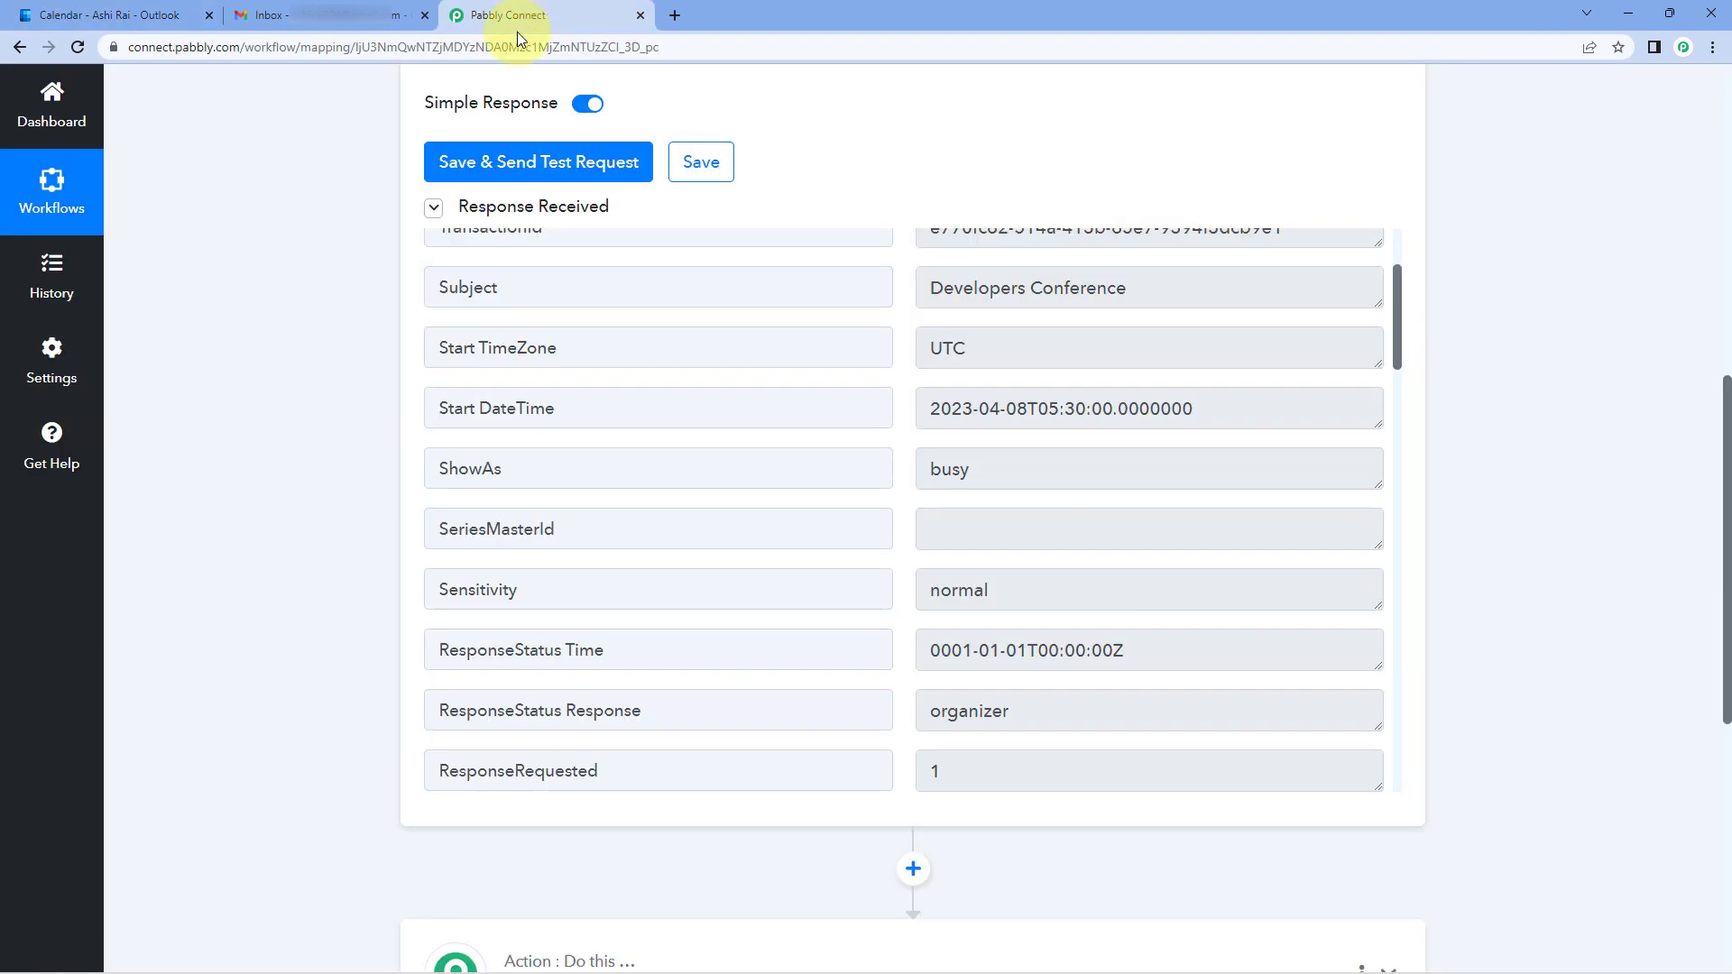
left_click(937, 413)
left_click_drag(929, 412, 1260, 409)
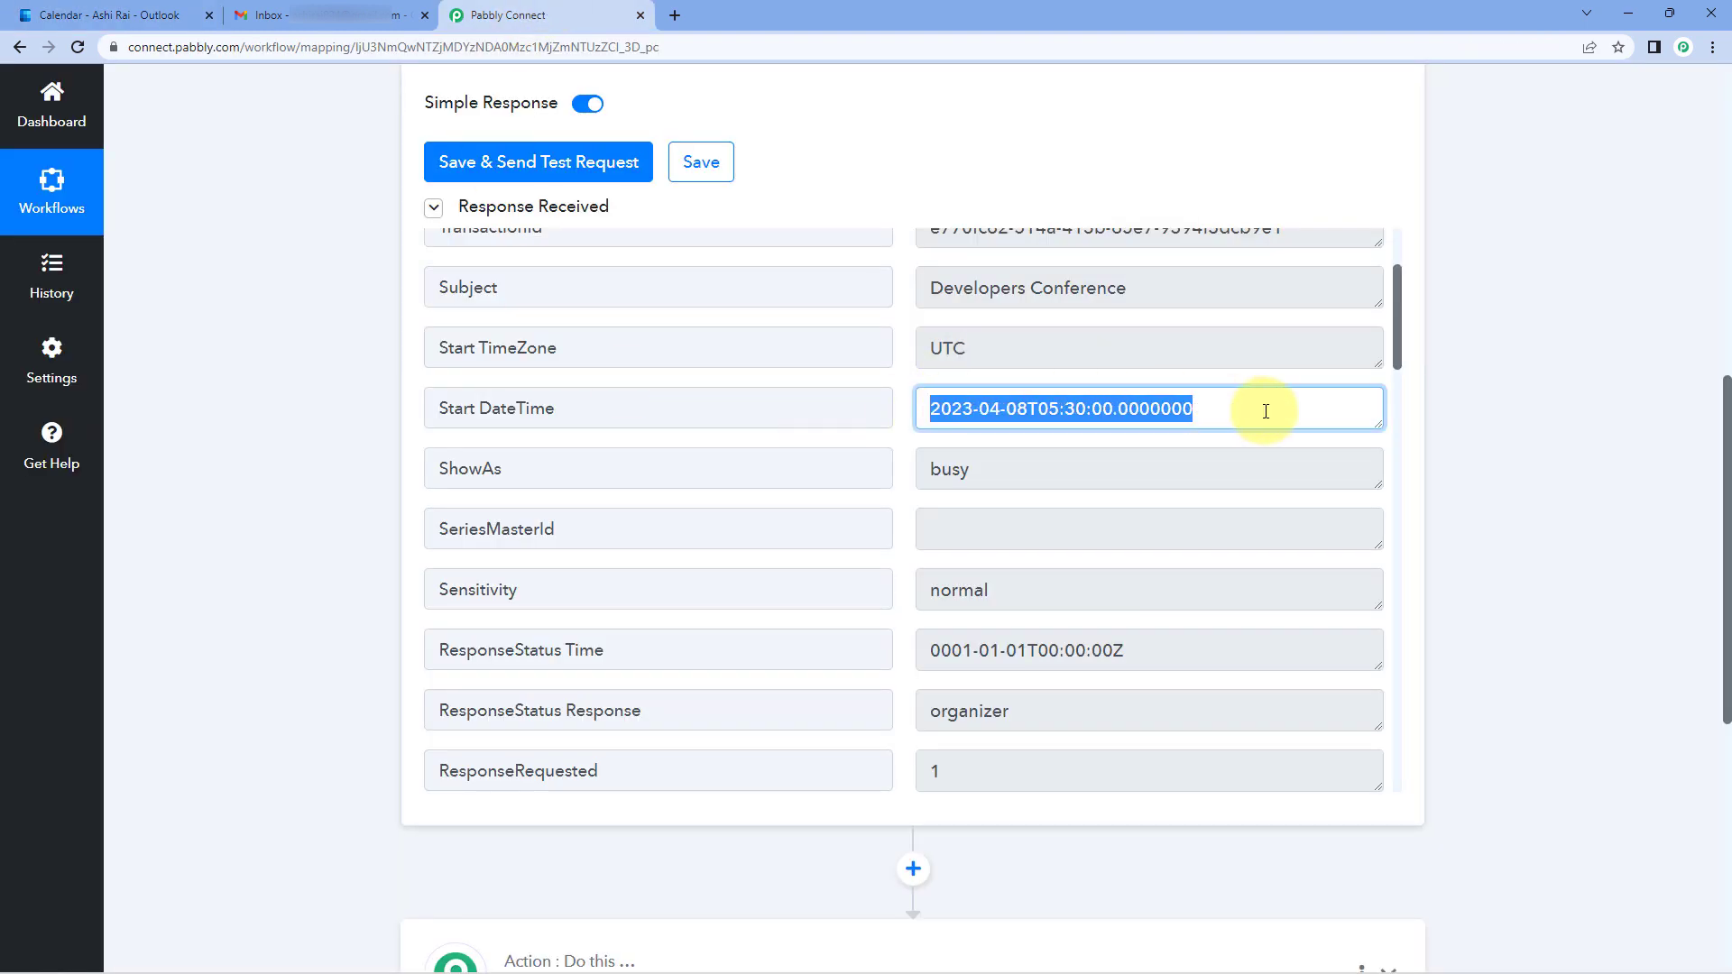
left_click(901, 415)
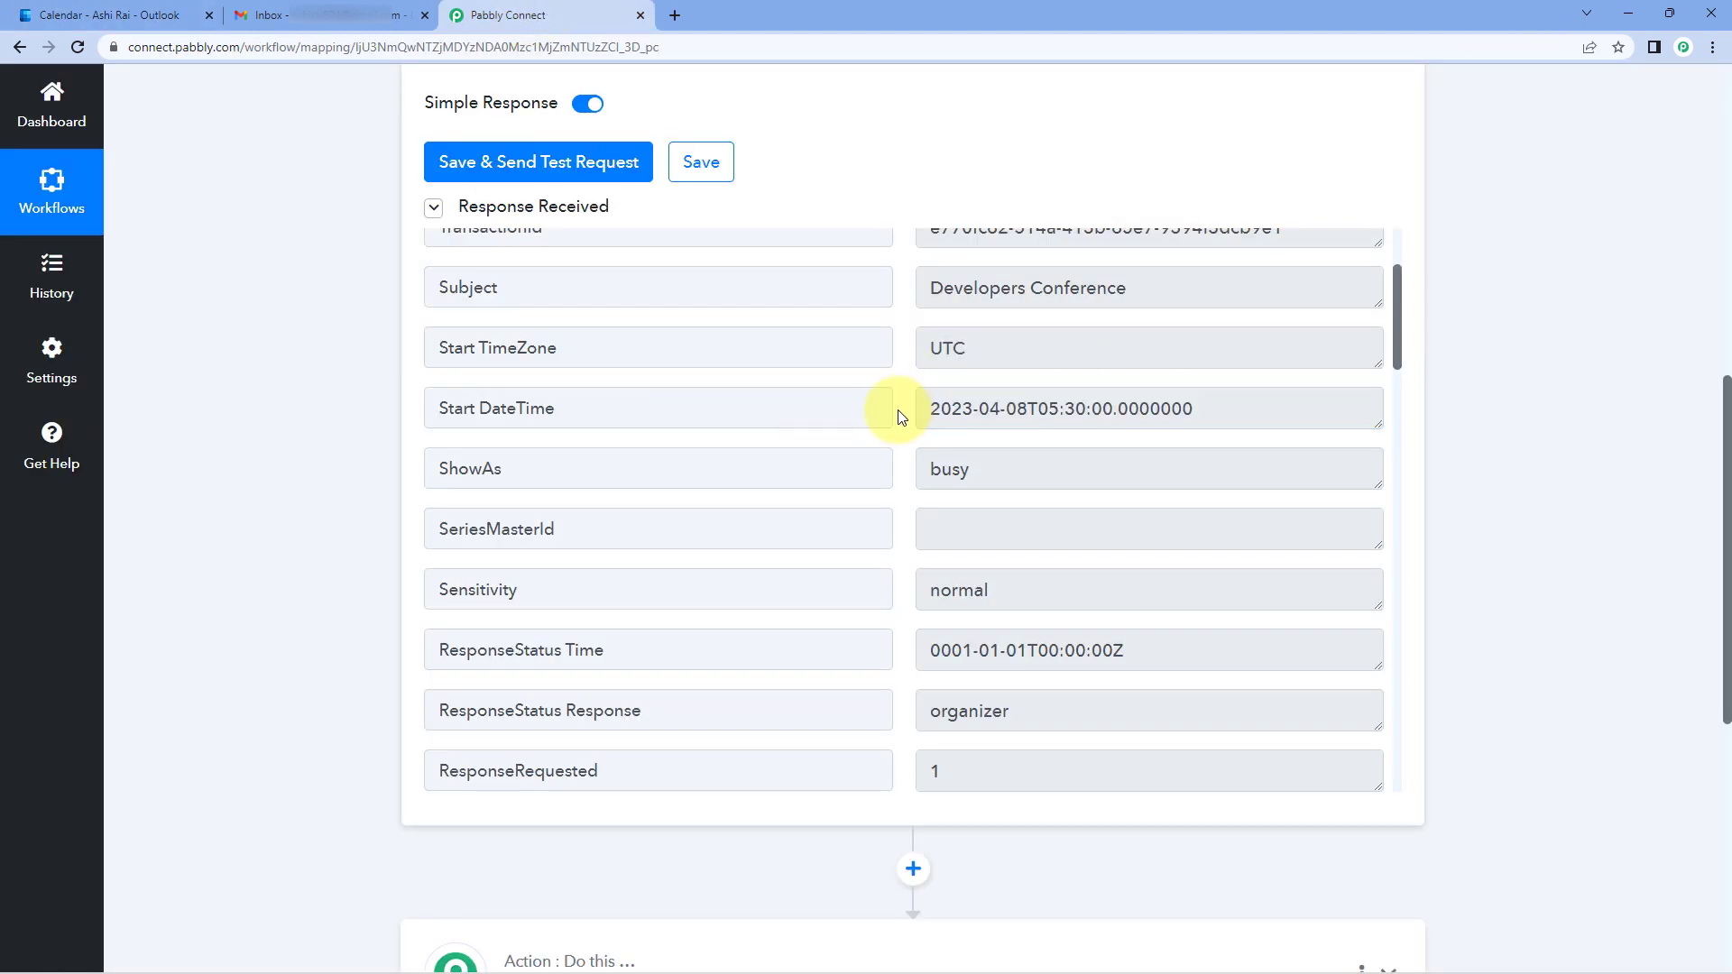
- Examine the remaining response fields, including LastModifiedDateTime, Importance and End DateTime
scroll(898, 412, "down", 7)
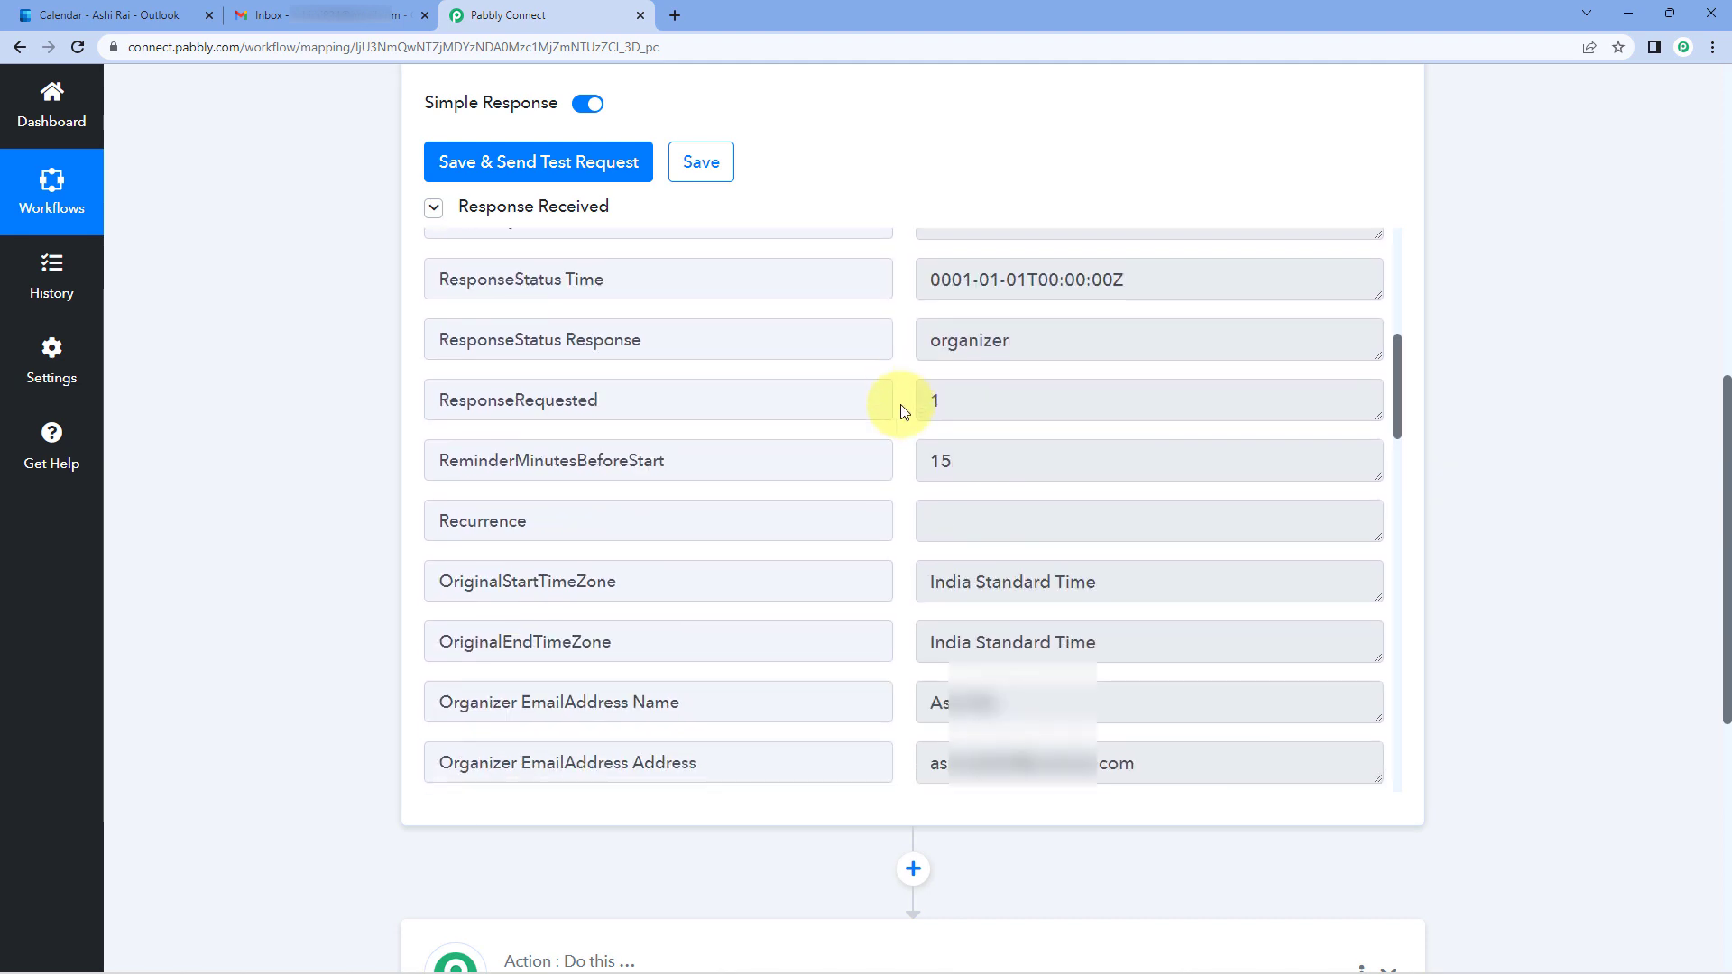
scroll(903, 411, "down", 6)
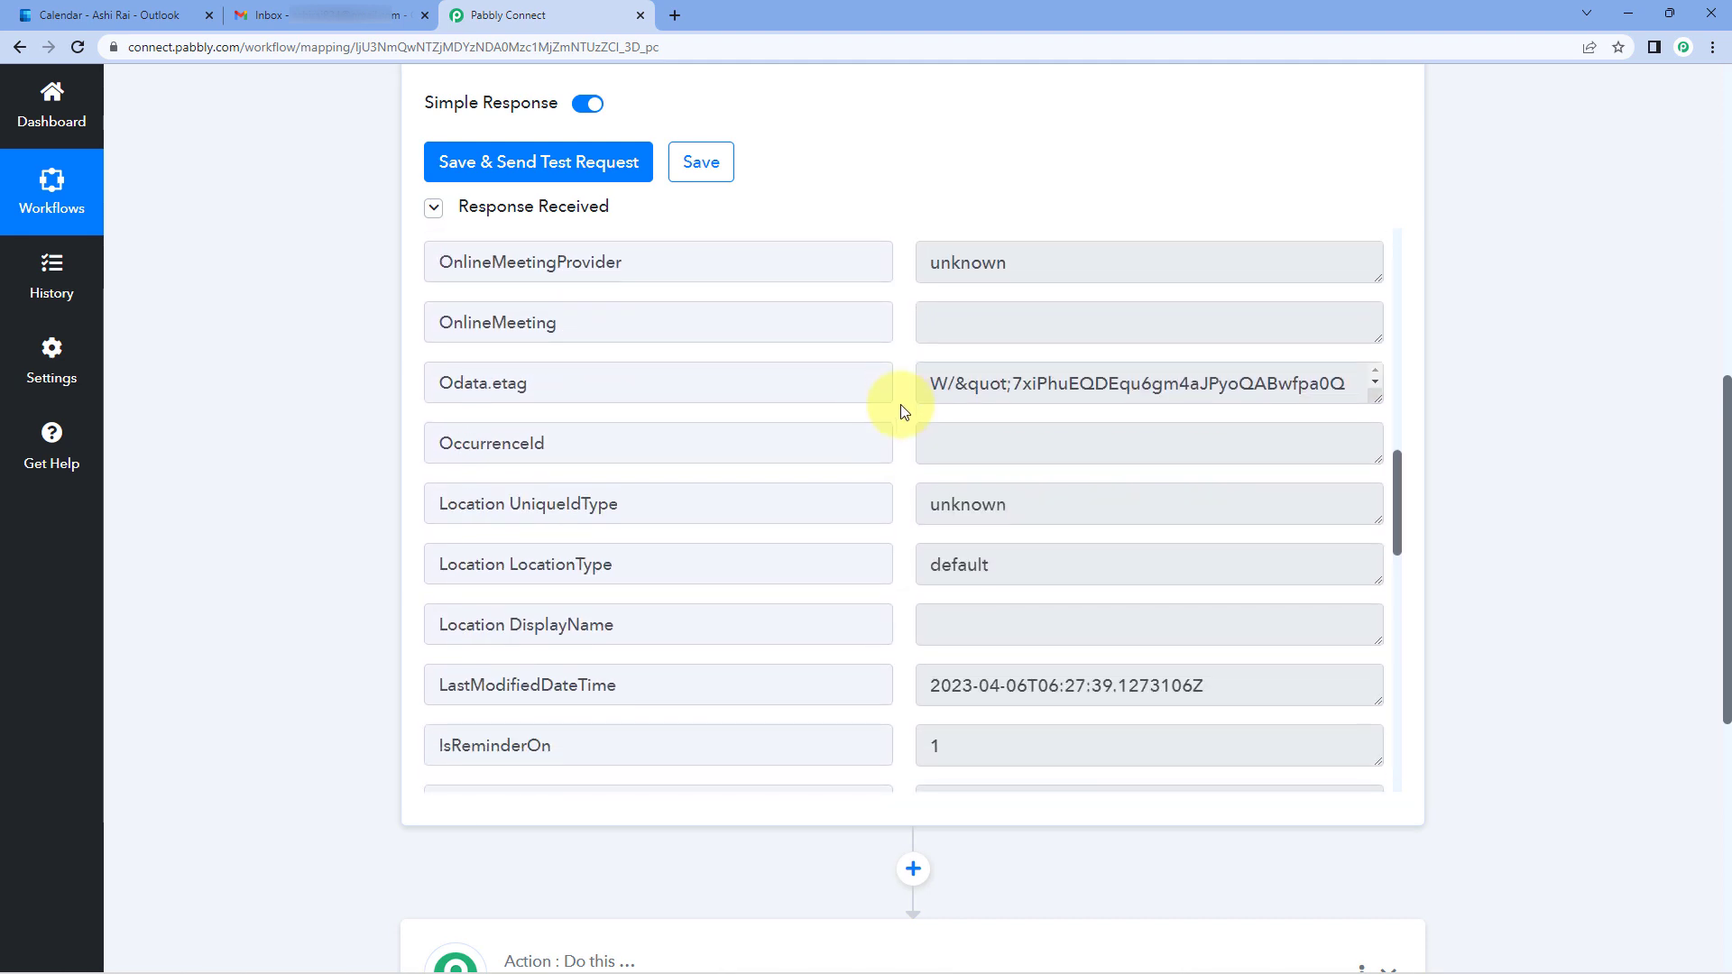
scroll(901, 408, "down", 2)
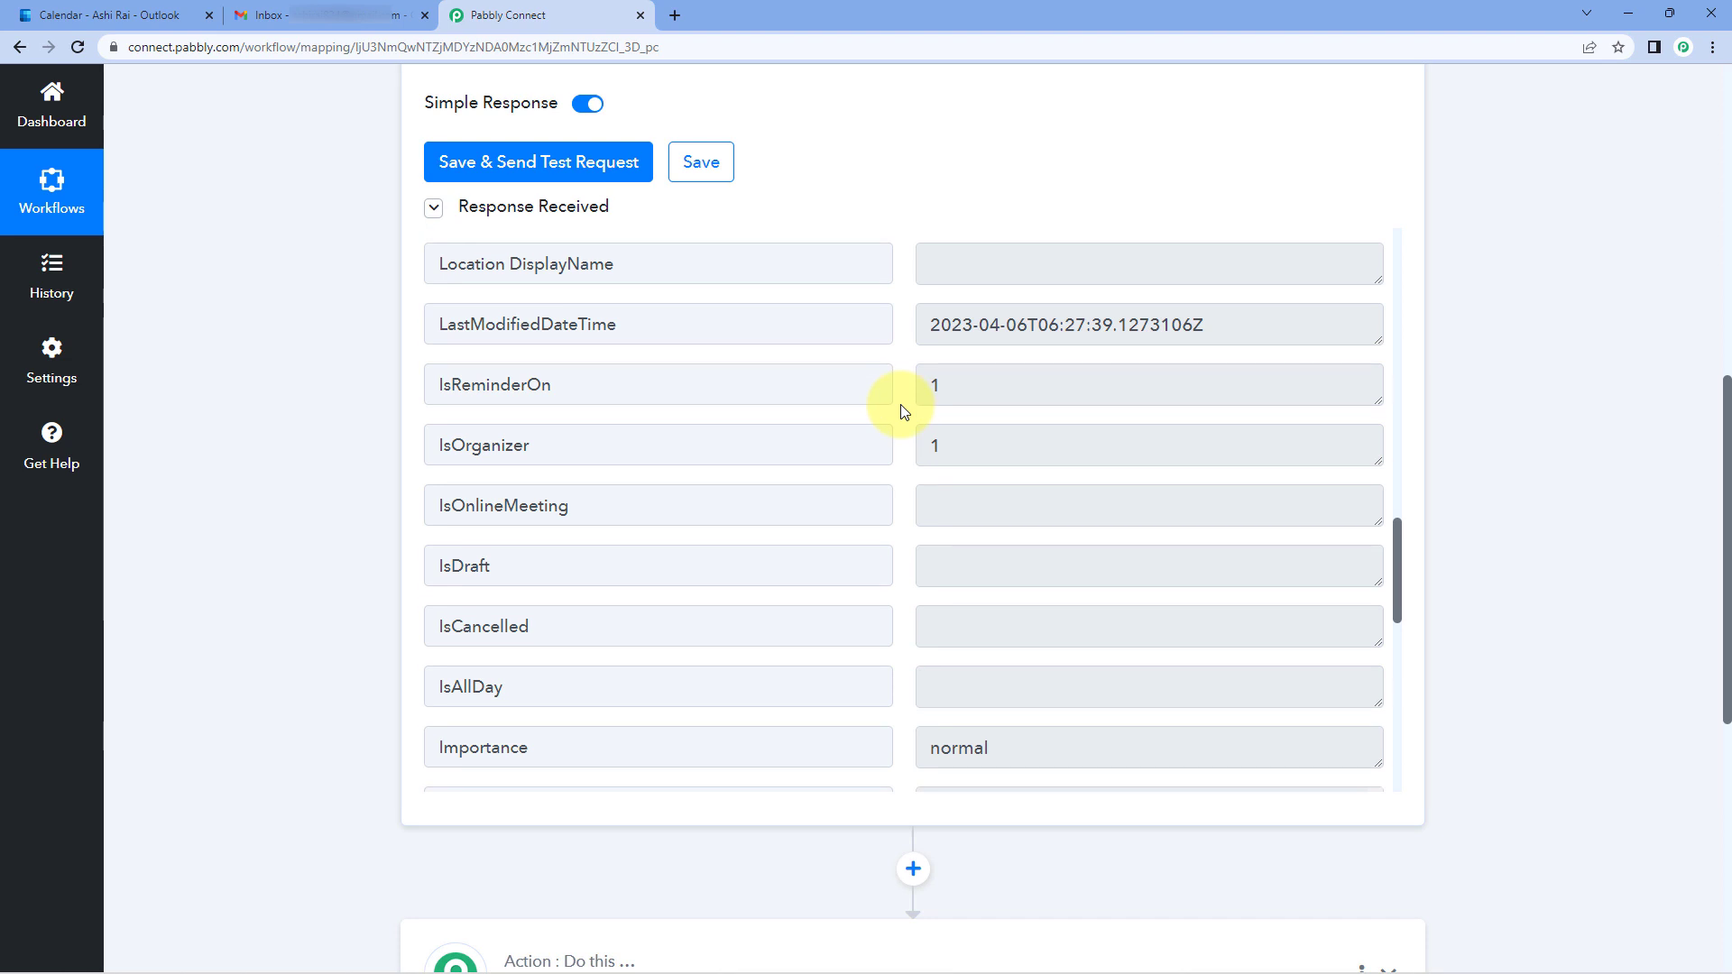
left_click_drag(927, 323, 1237, 324)
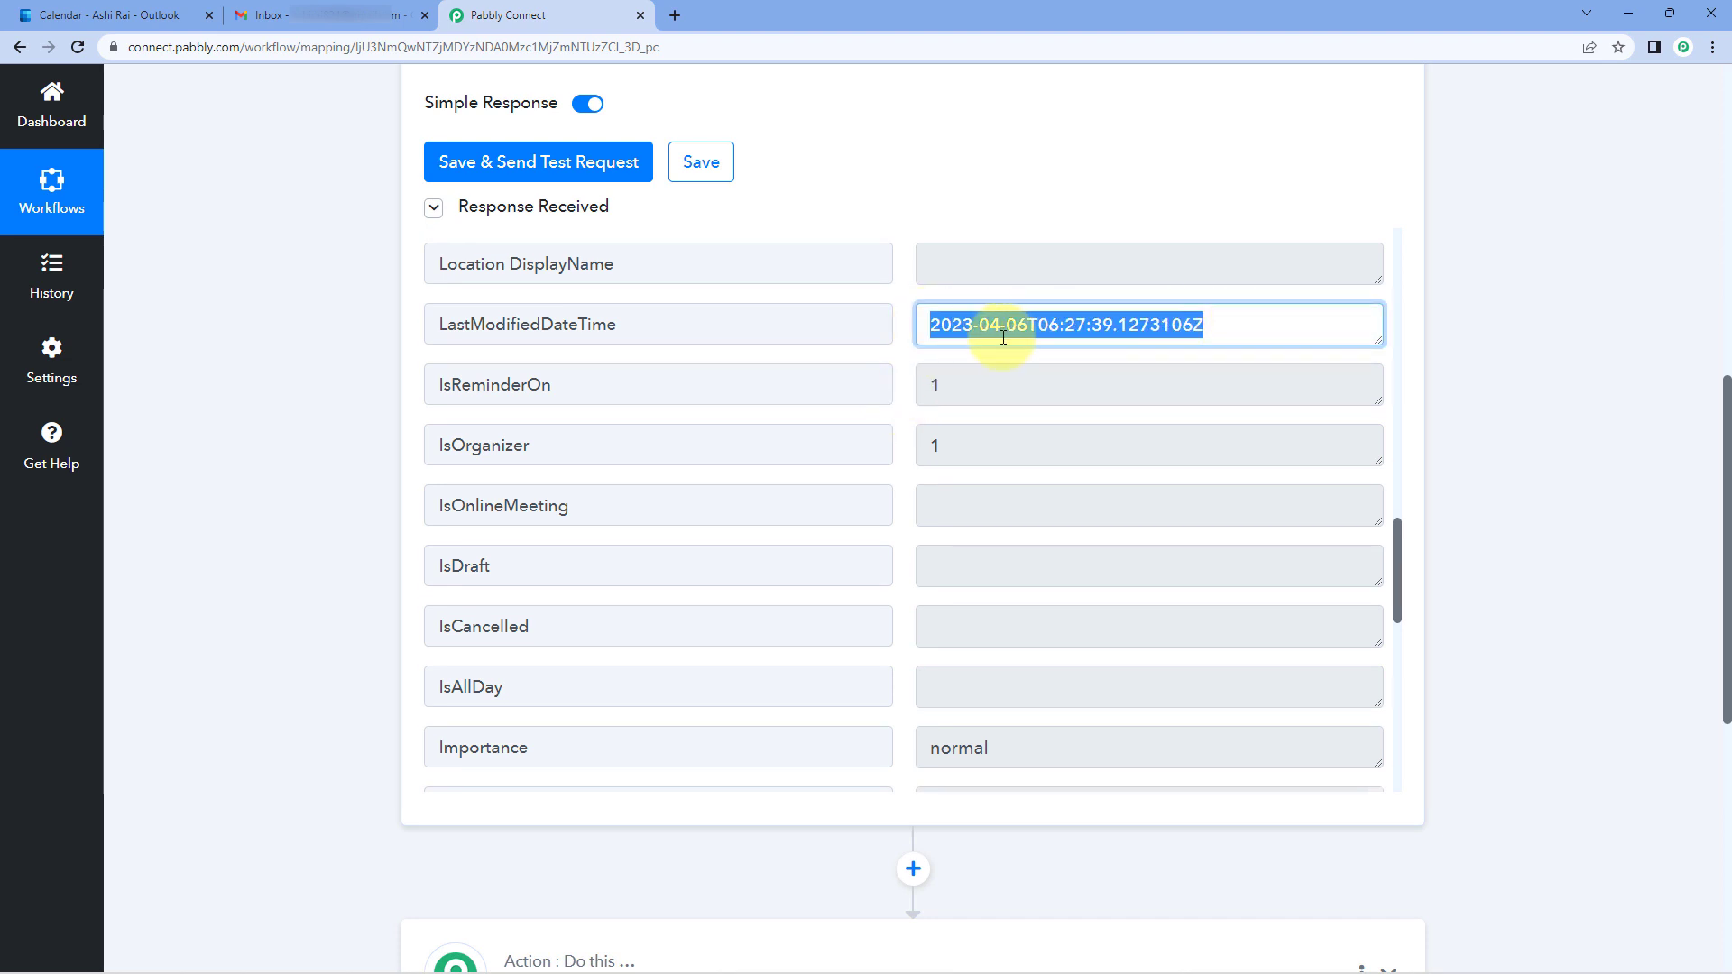
left_click(897, 348)
scroll(903, 356, "down", 5)
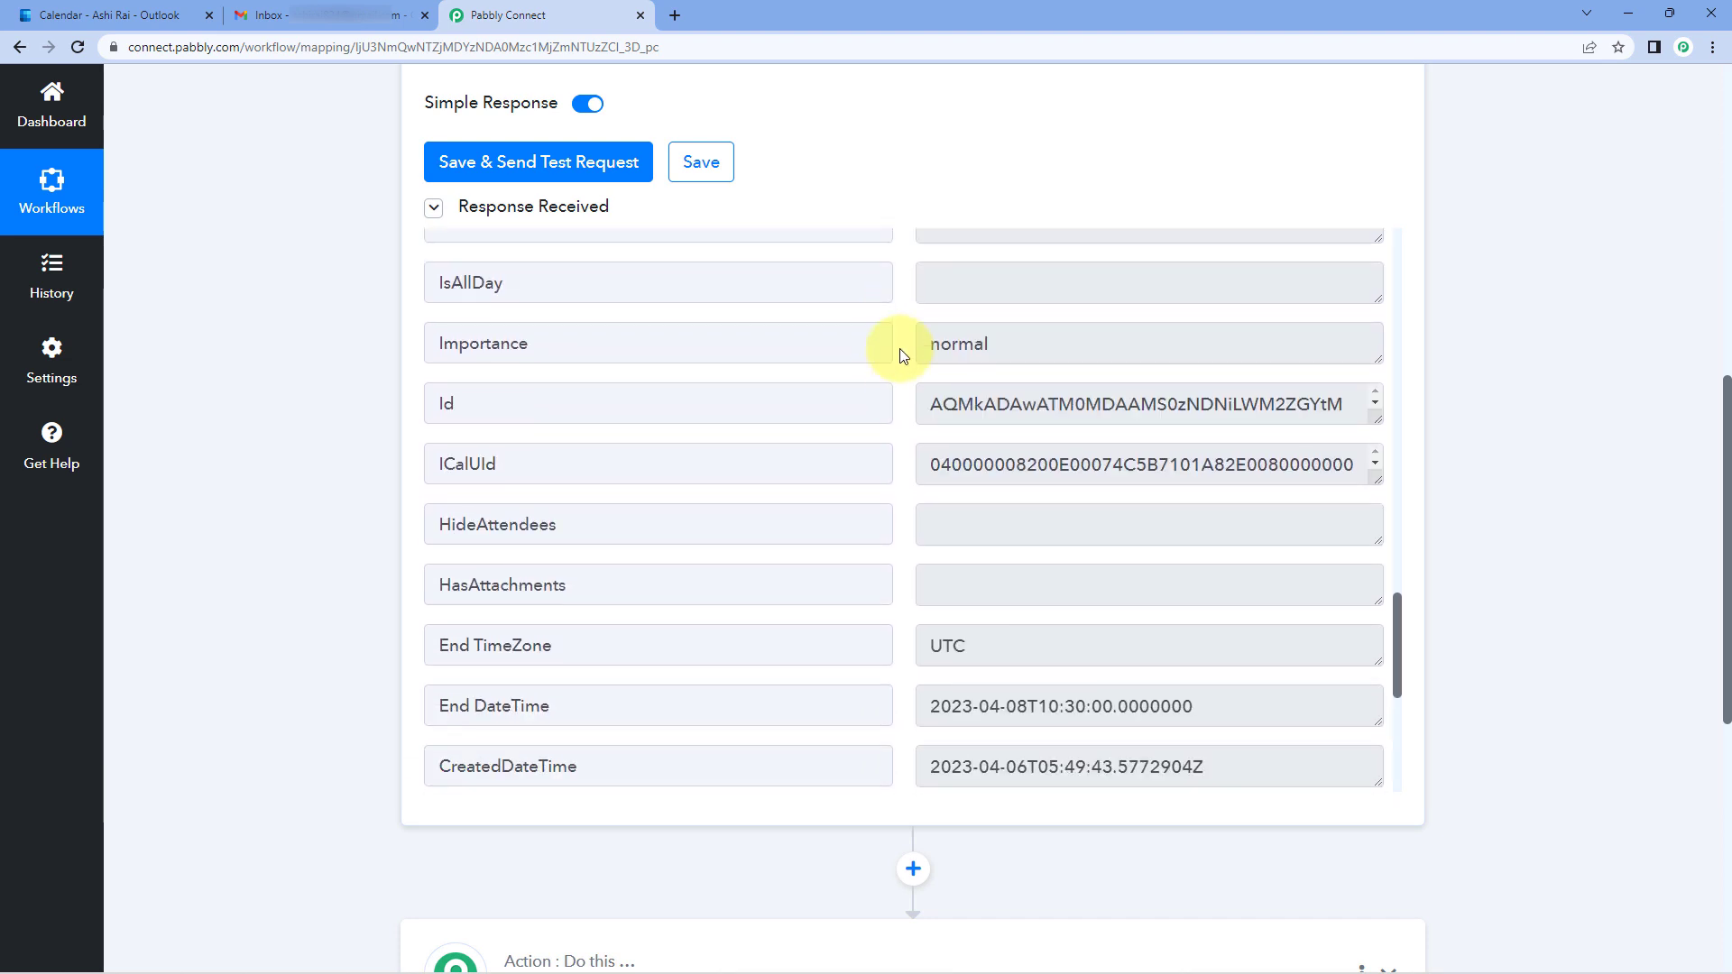
left_click_drag(993, 305, 928, 315)
scroll(878, 390, "down", 3)
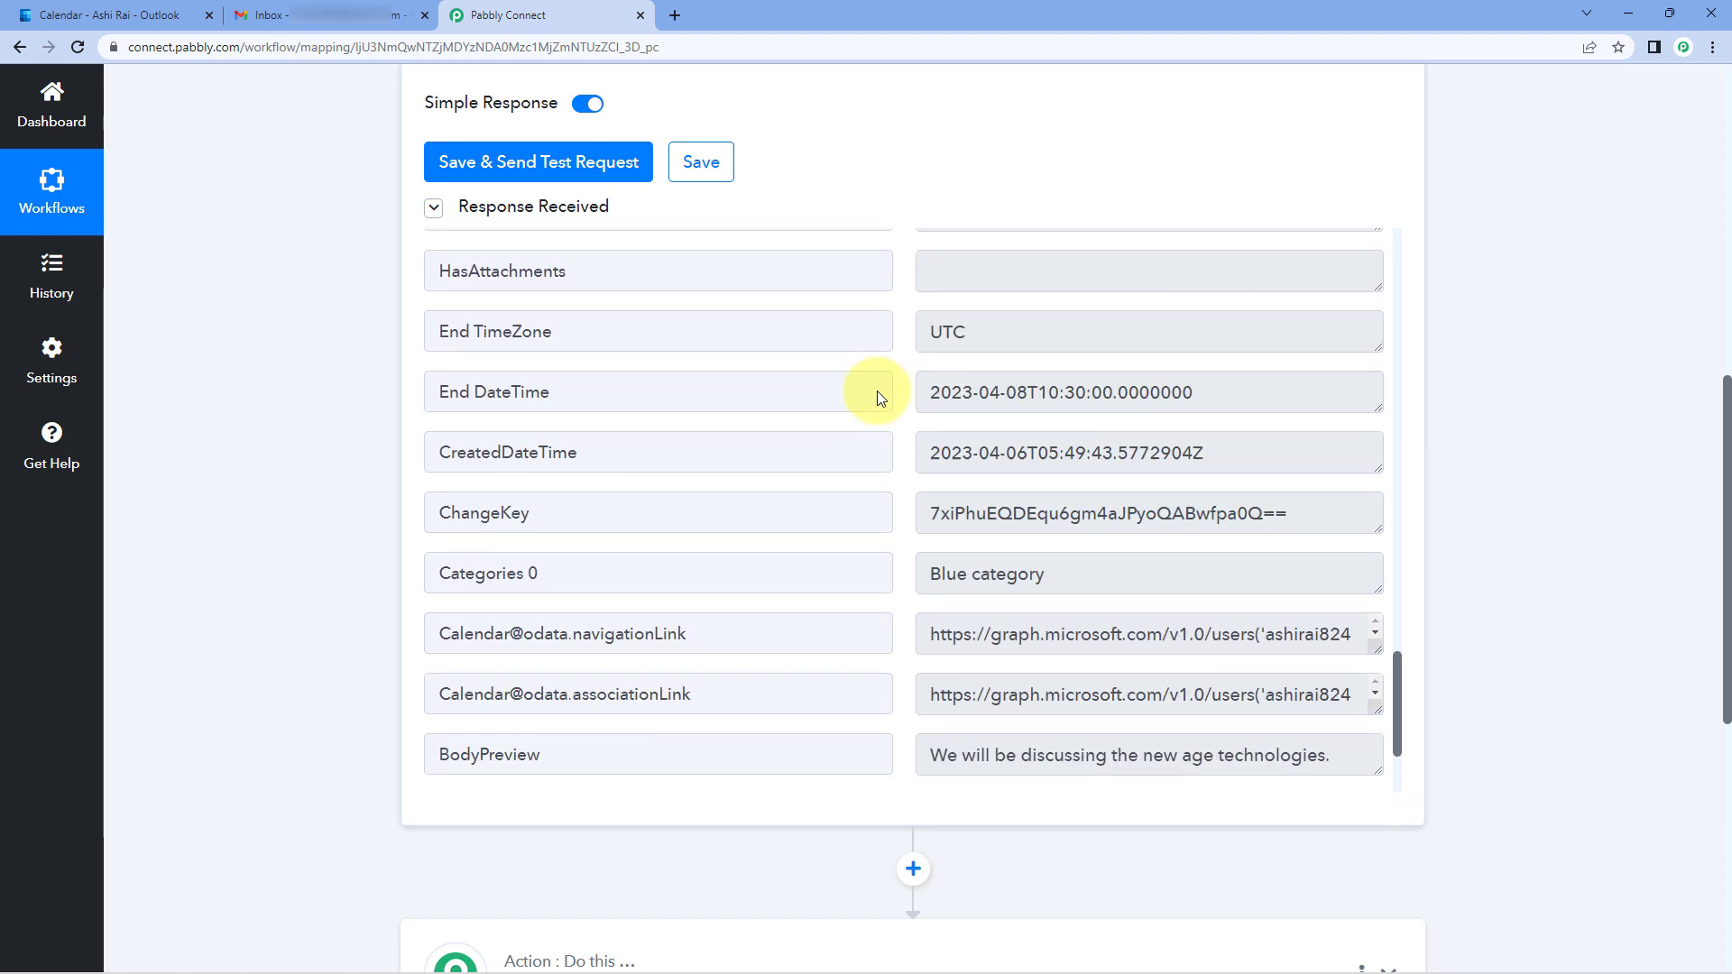
left_click_drag(1245, 393, 936, 400)
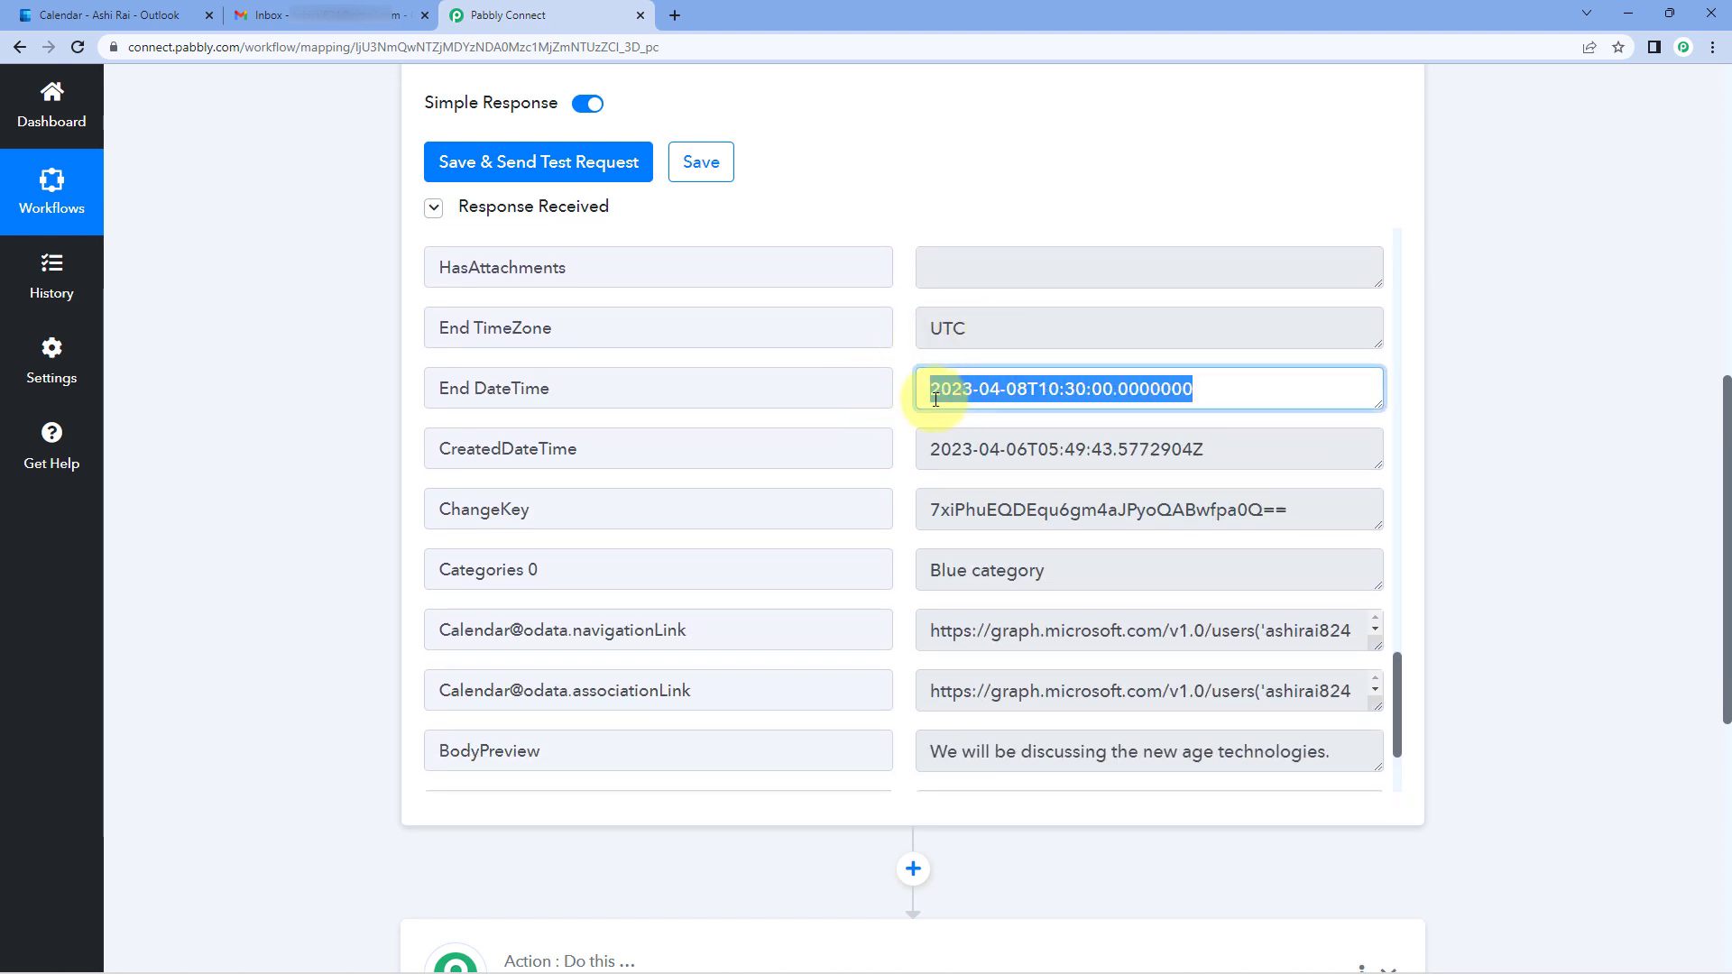
left_click(900, 391)
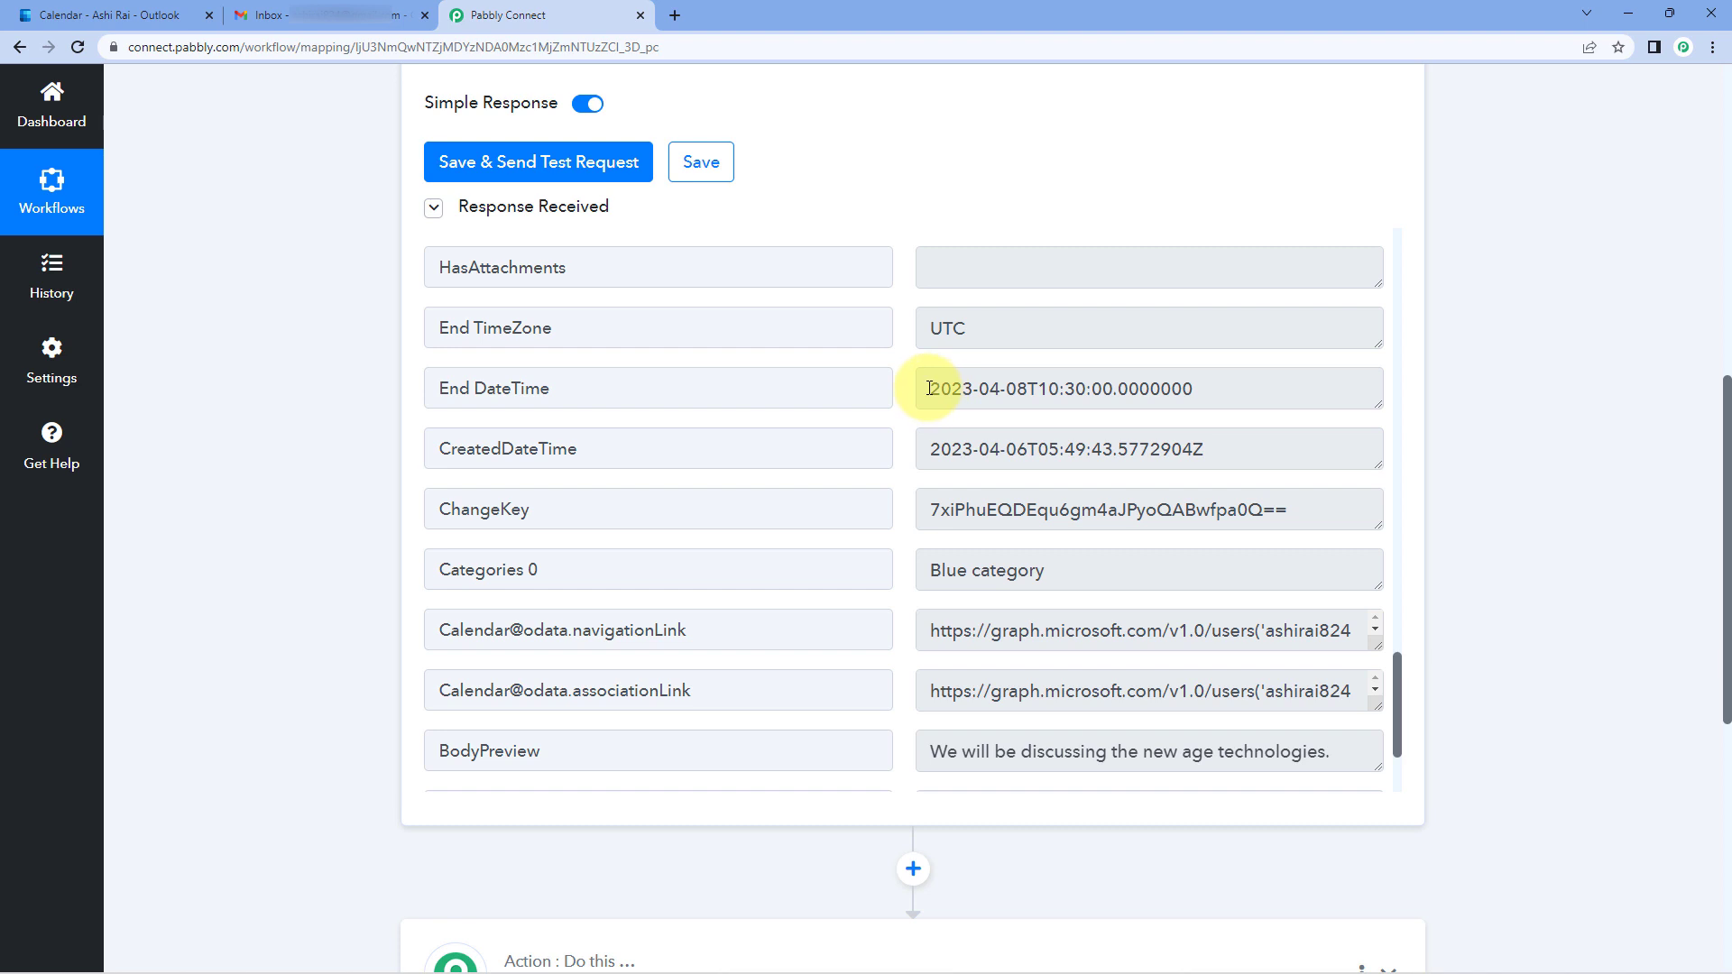
- Check the response's Categories 0 value against the event in Outlook, and review the BodyPreview text in Pabbly Connect
scroll(895, 434, "down", 3)
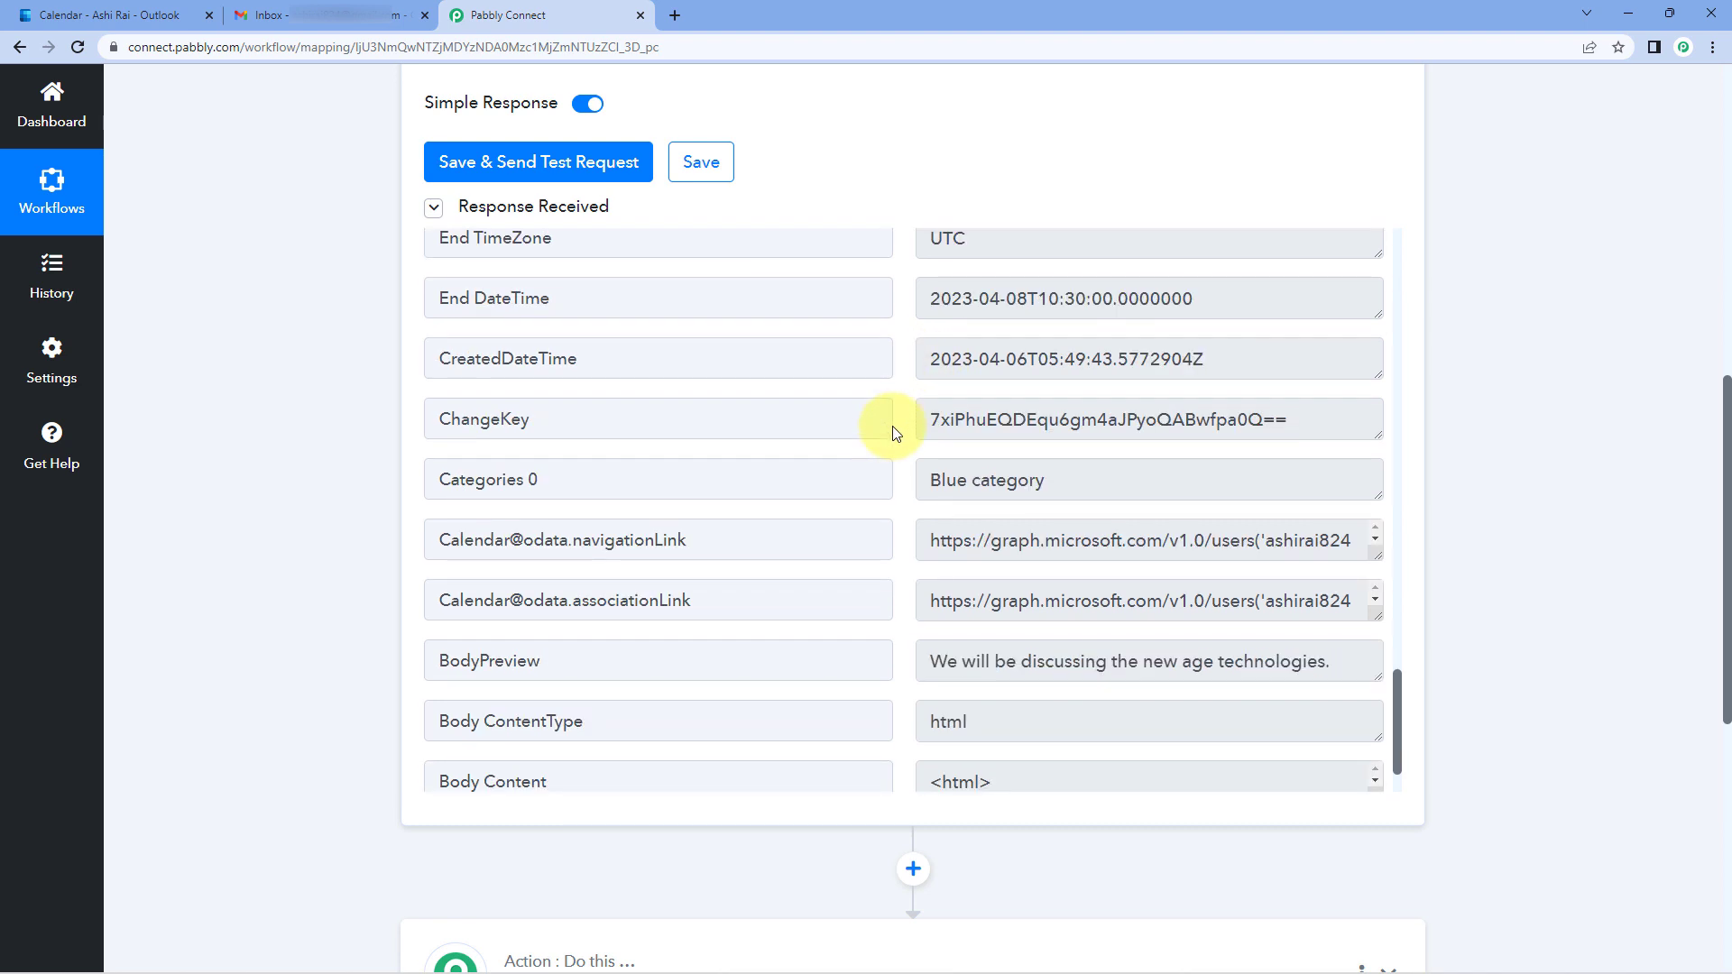
left_click_drag(1061, 394, 929, 393)
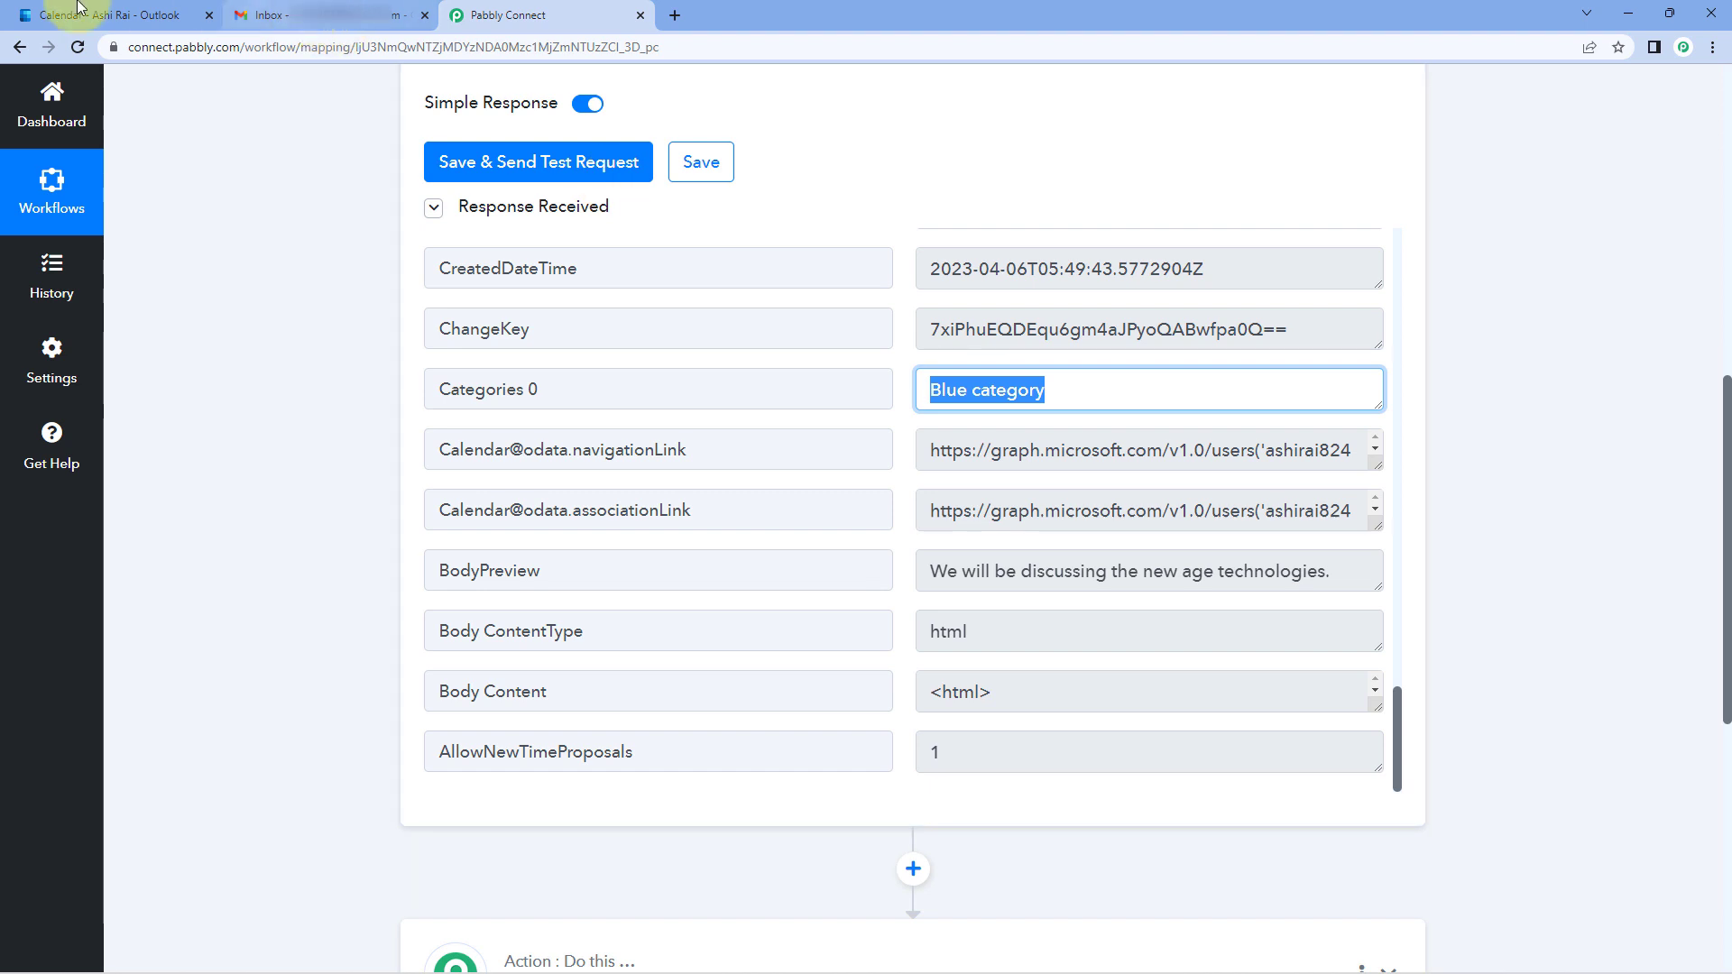
left_click(54, 16)
left_click(1488, 416)
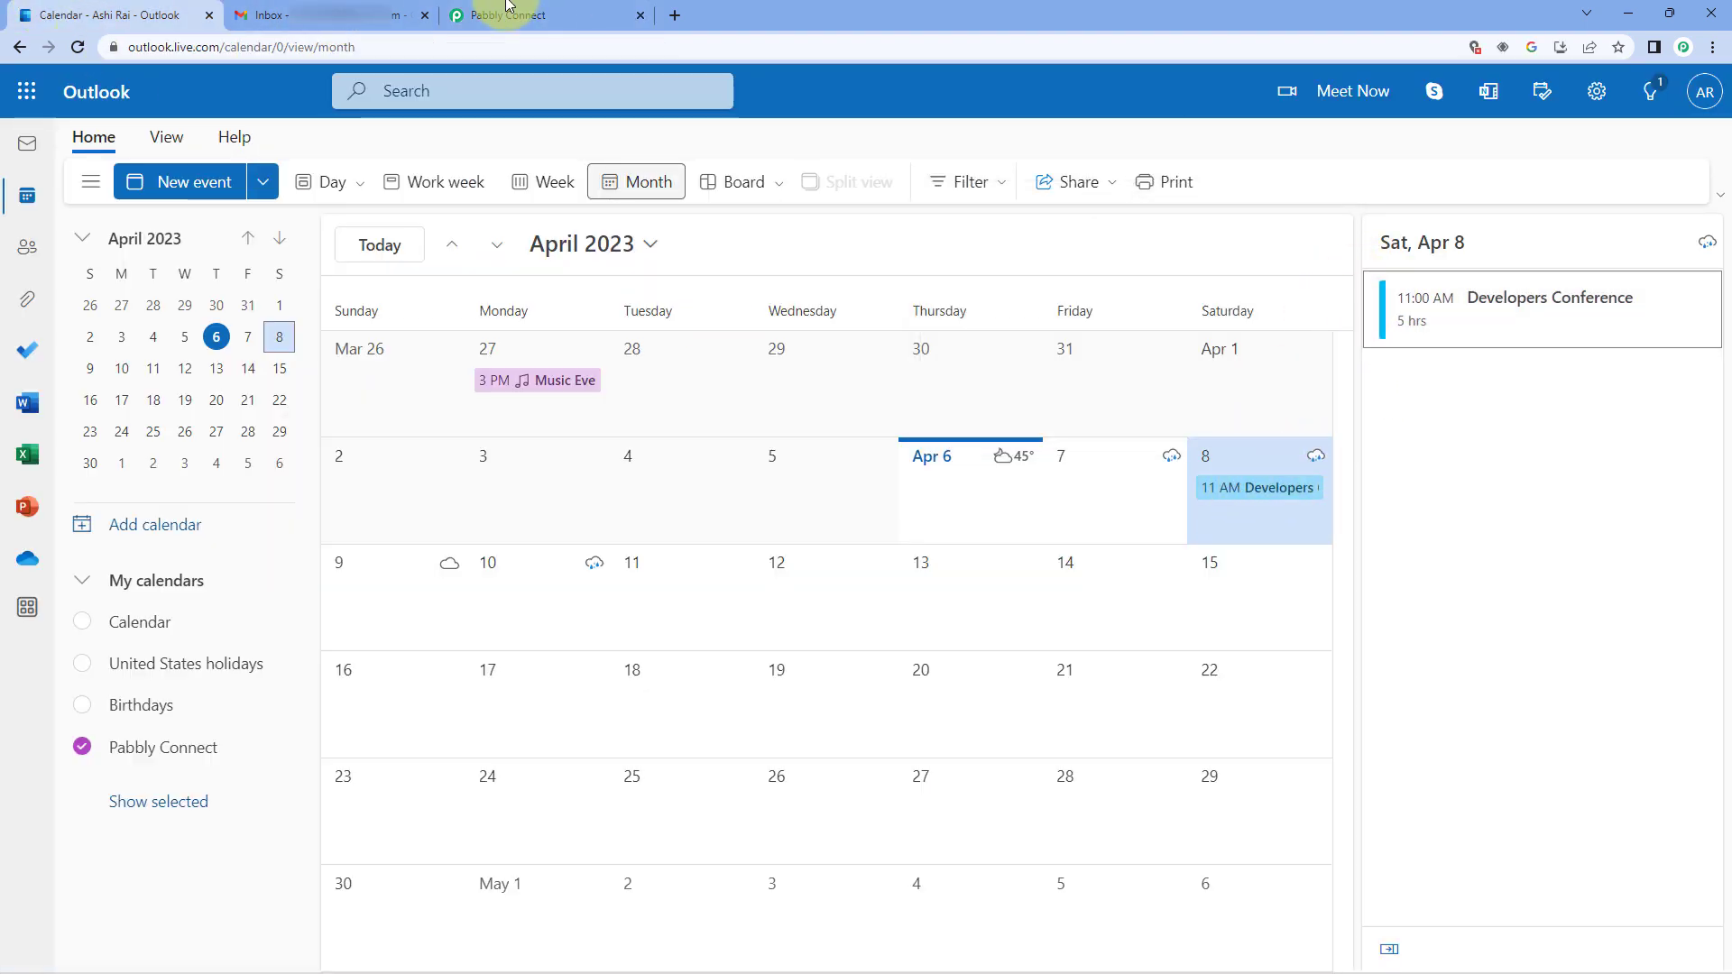
left_click(553, 8)
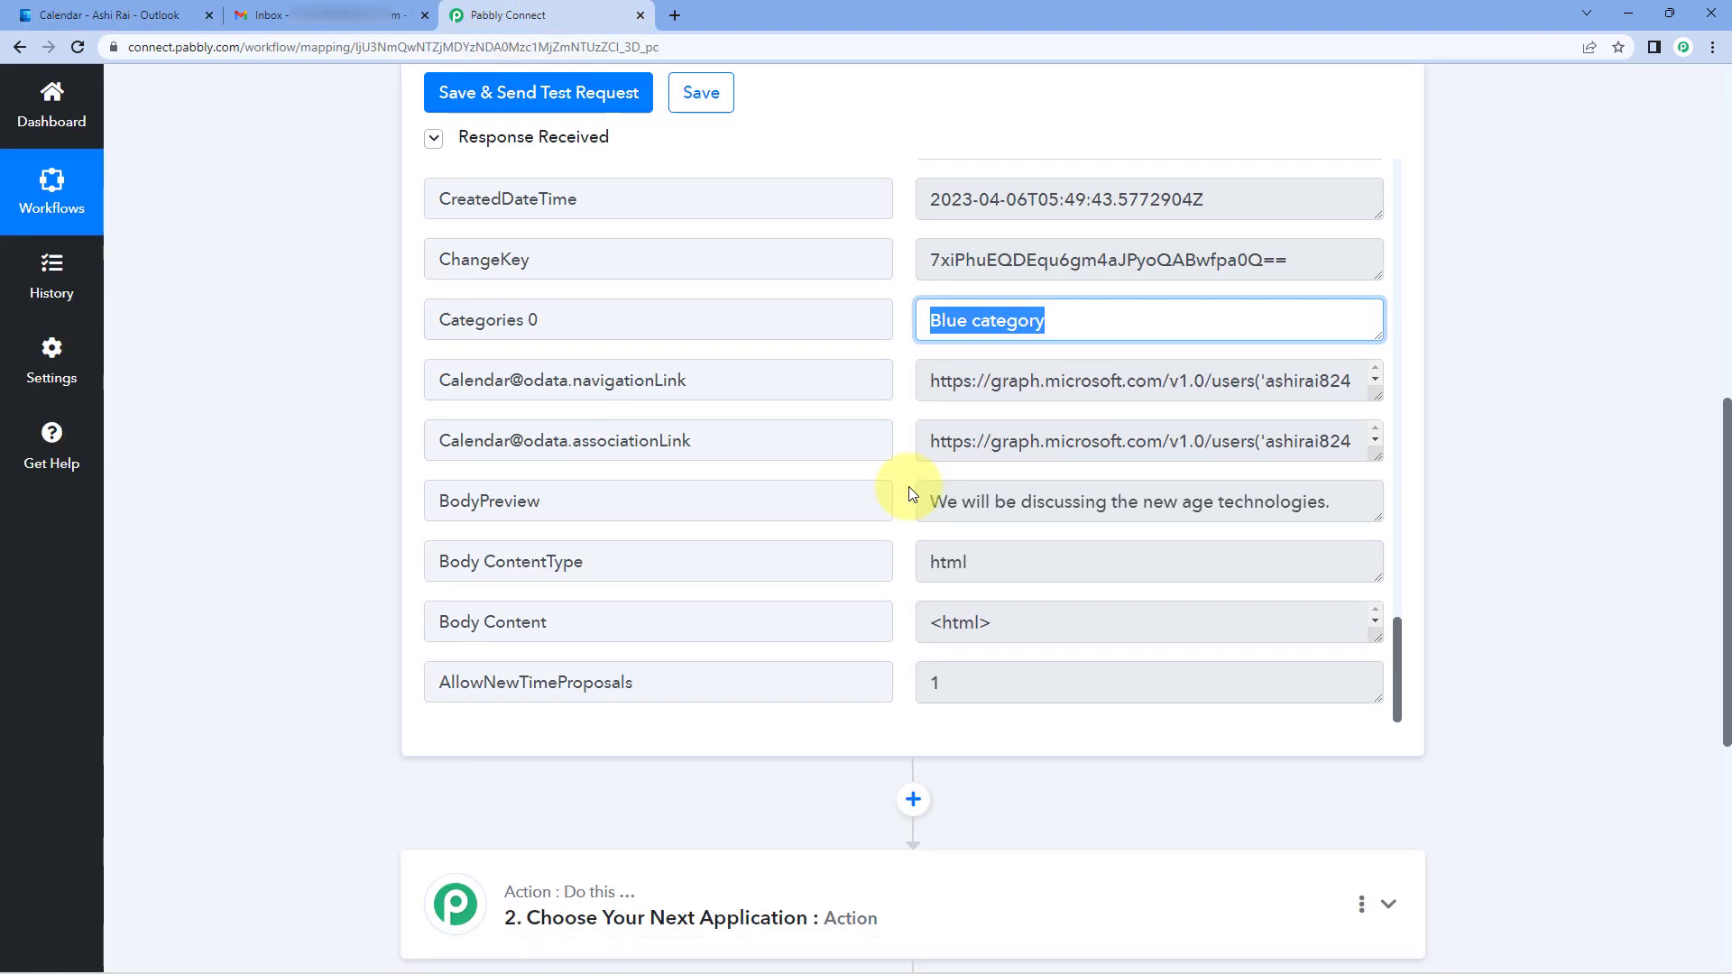
scroll(1032, 456, "down", 1)
left_click_drag(931, 481, 1404, 468)
scroll(1404, 465, "up", 5)
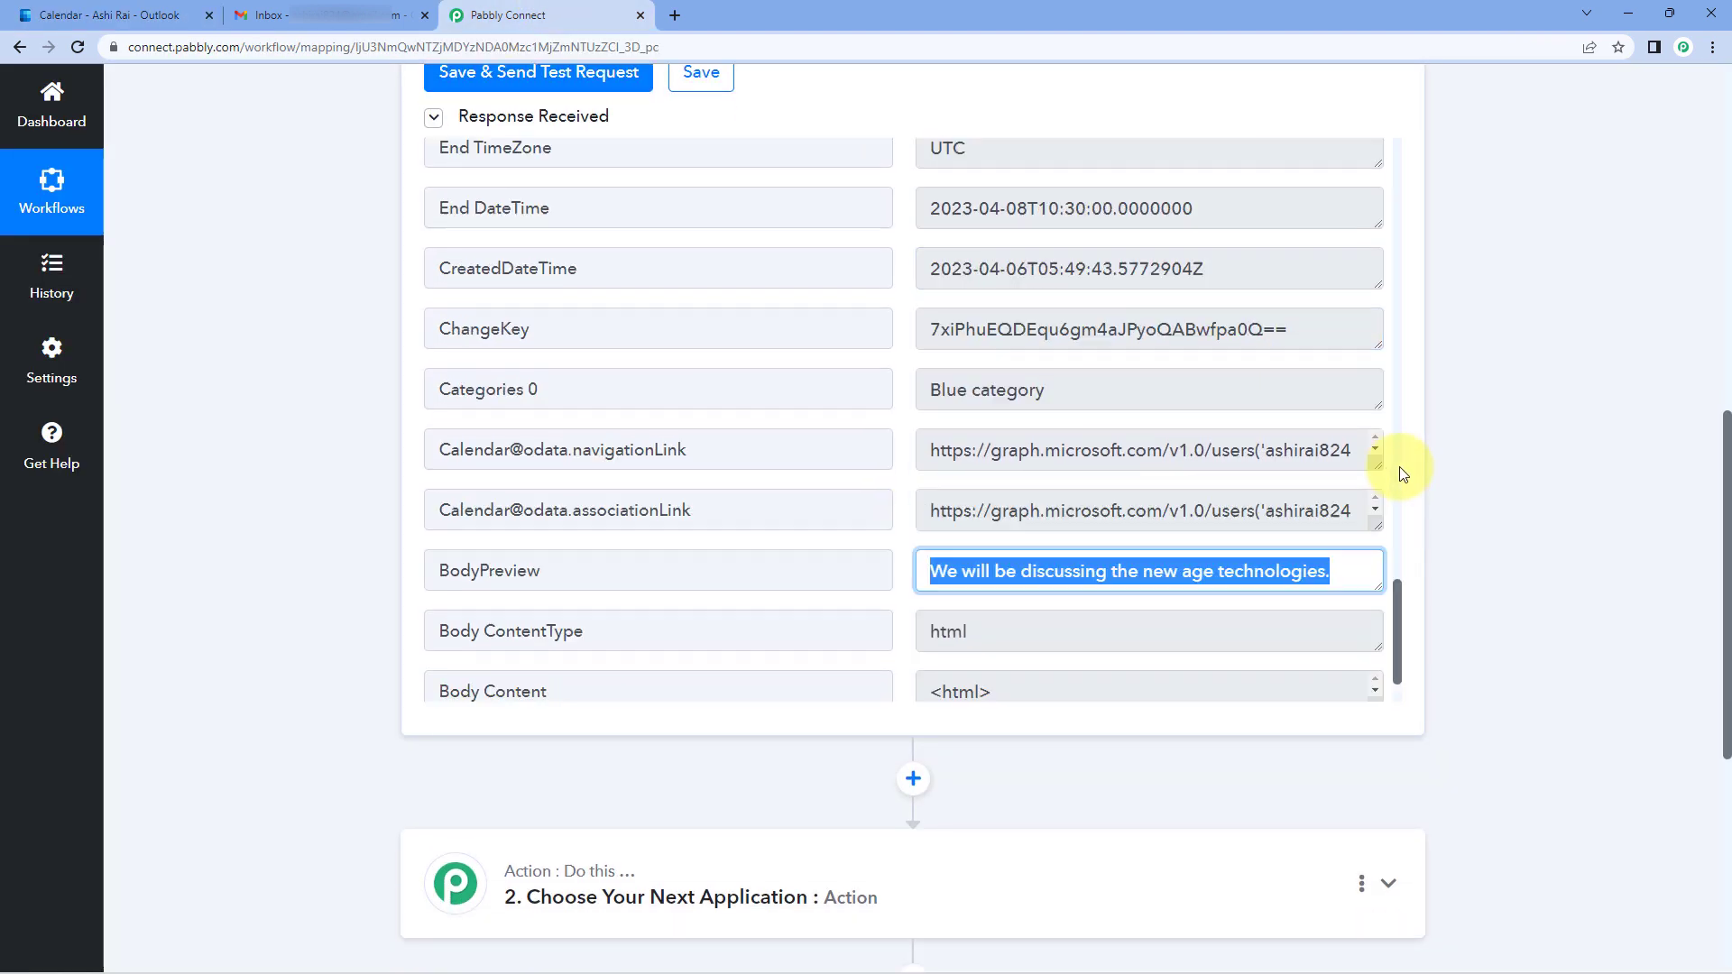
- Go back to the start of the trigger response and examine the Start DateTime value
left_click_drag(1395, 527, 1353, 154)
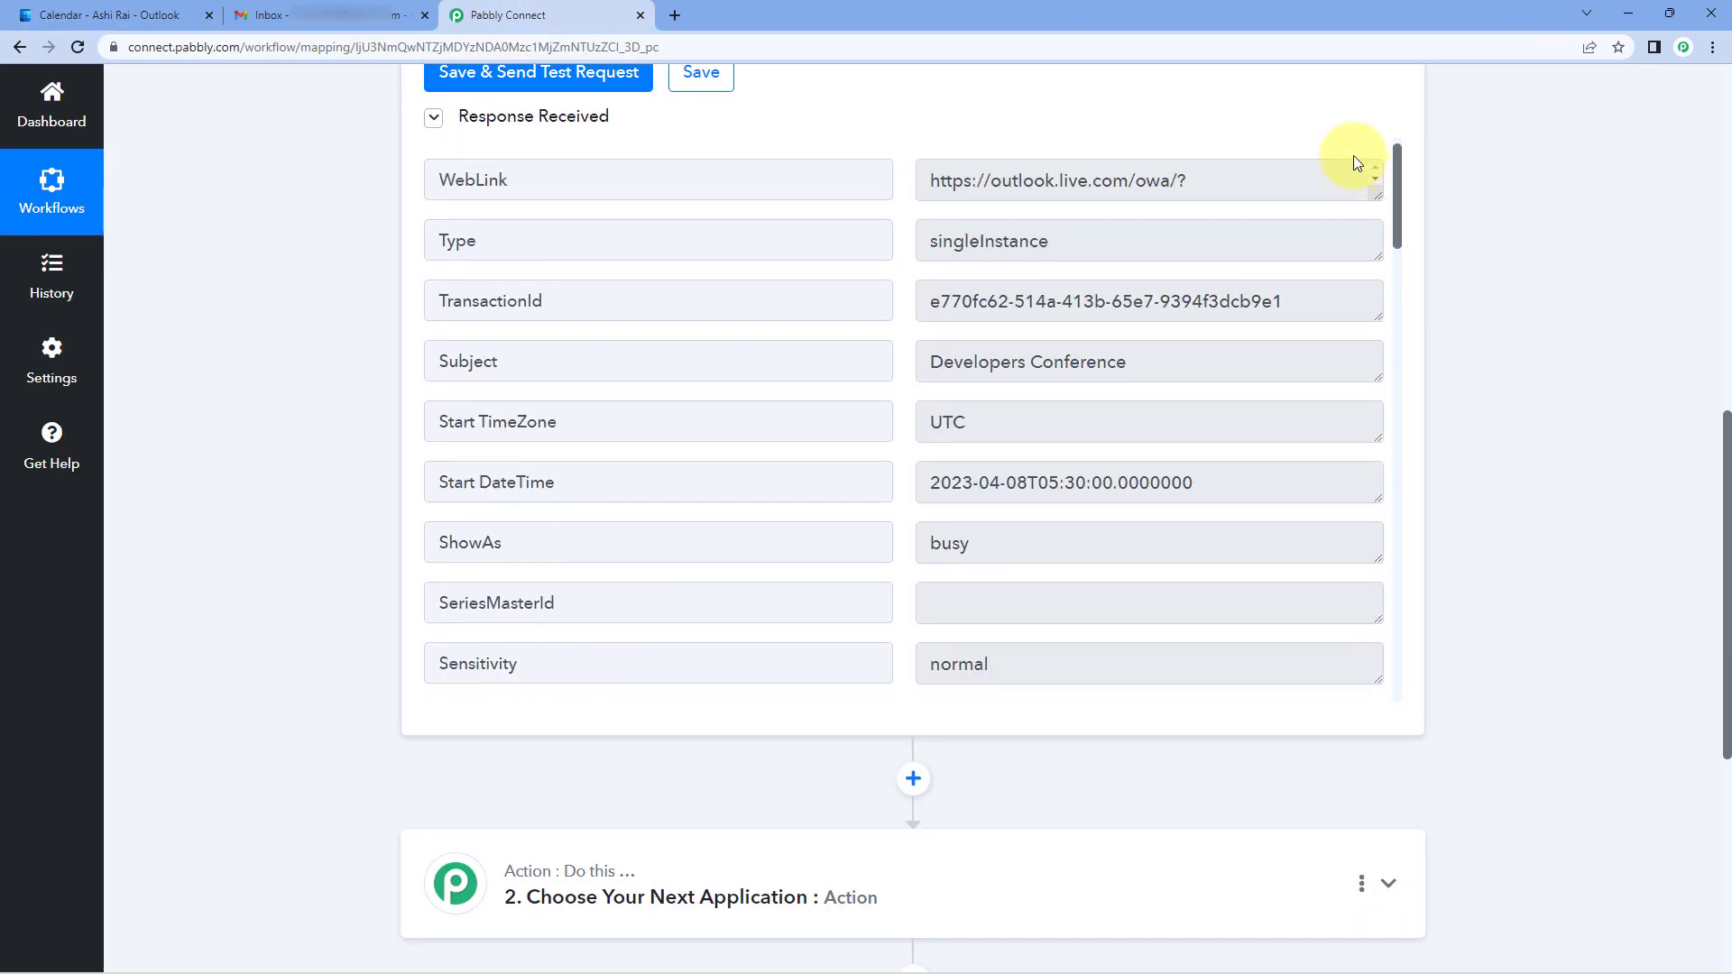
scroll(1622, 380, "up", 1)
scroll(1371, 436, "up", 2)
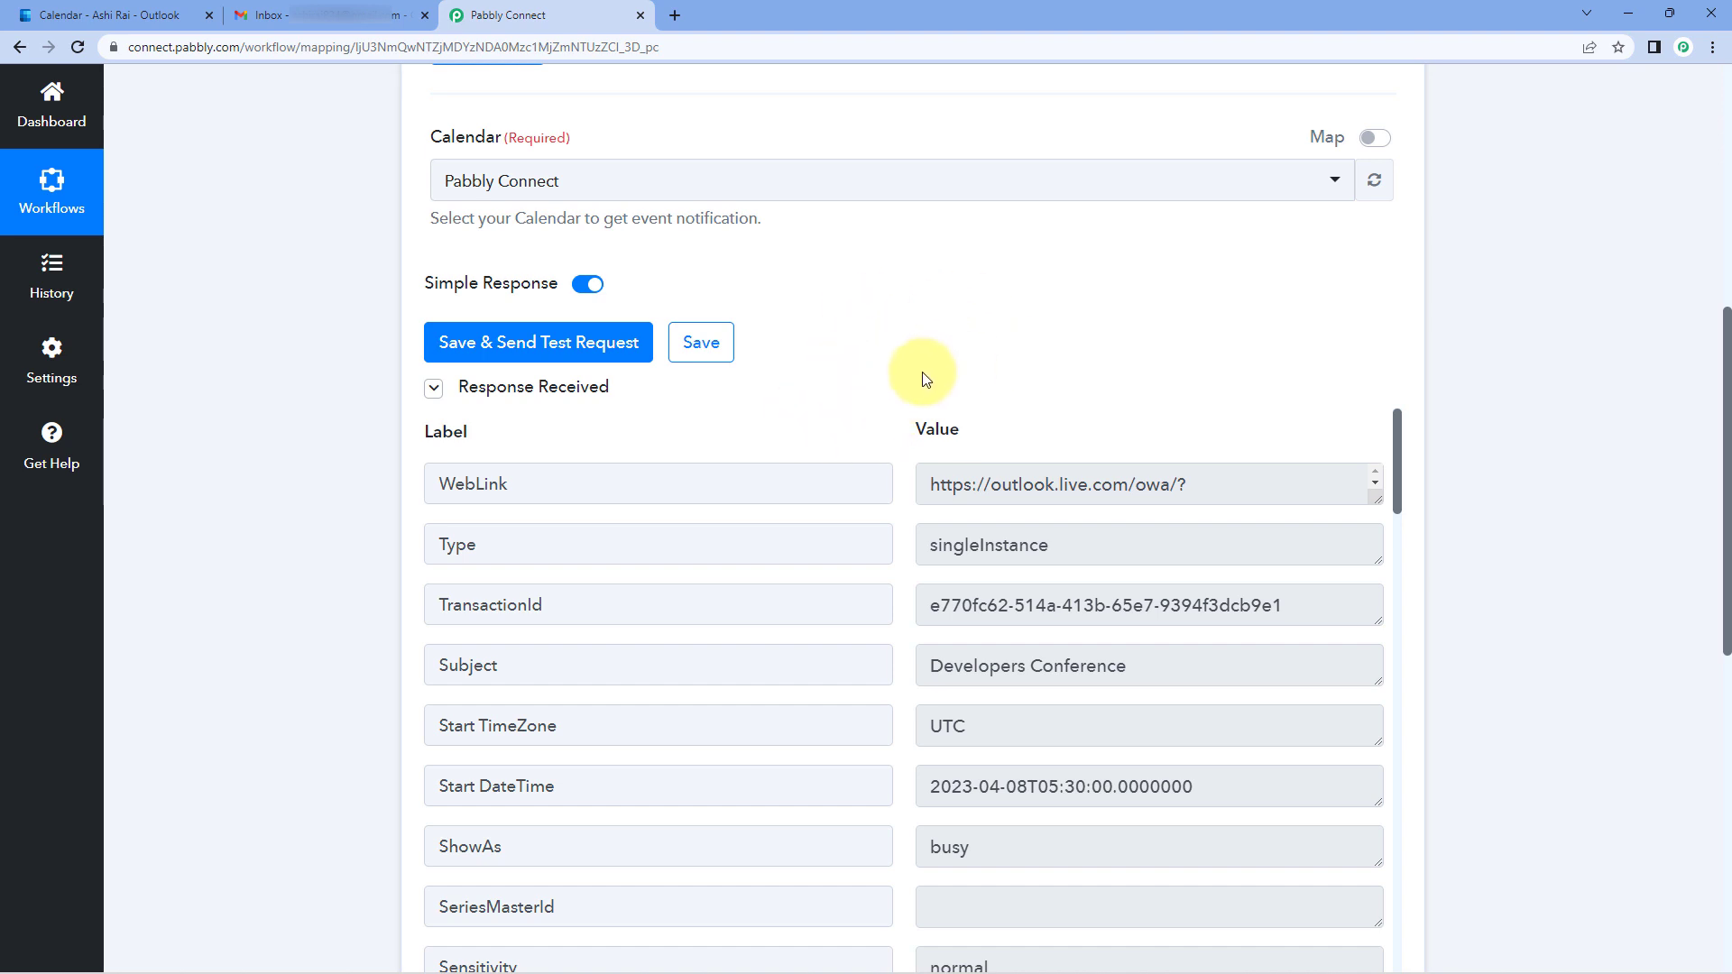
scroll(902, 370, "down", 2)
scroll(906, 425, "down", 2)
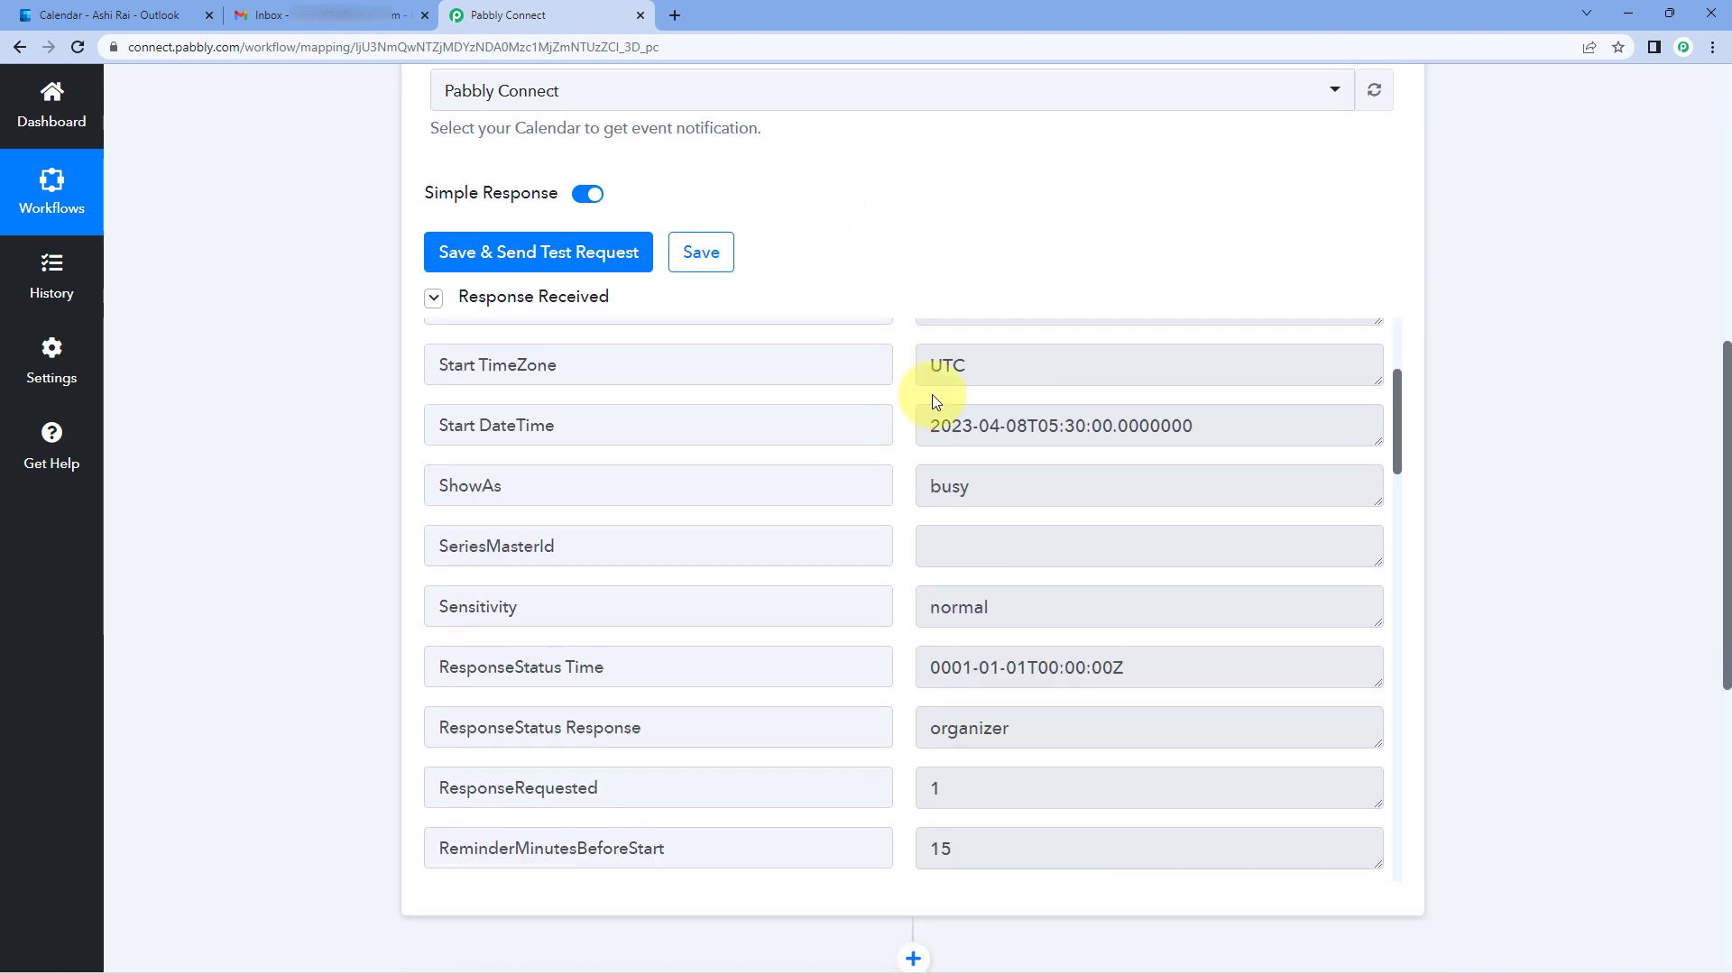
mouse_move(930, 428)
left_mouse_down()
mouse_move(1214, 430)
mouse_move(952, 430)
left_mouse_up()
left_click(1214, 429)
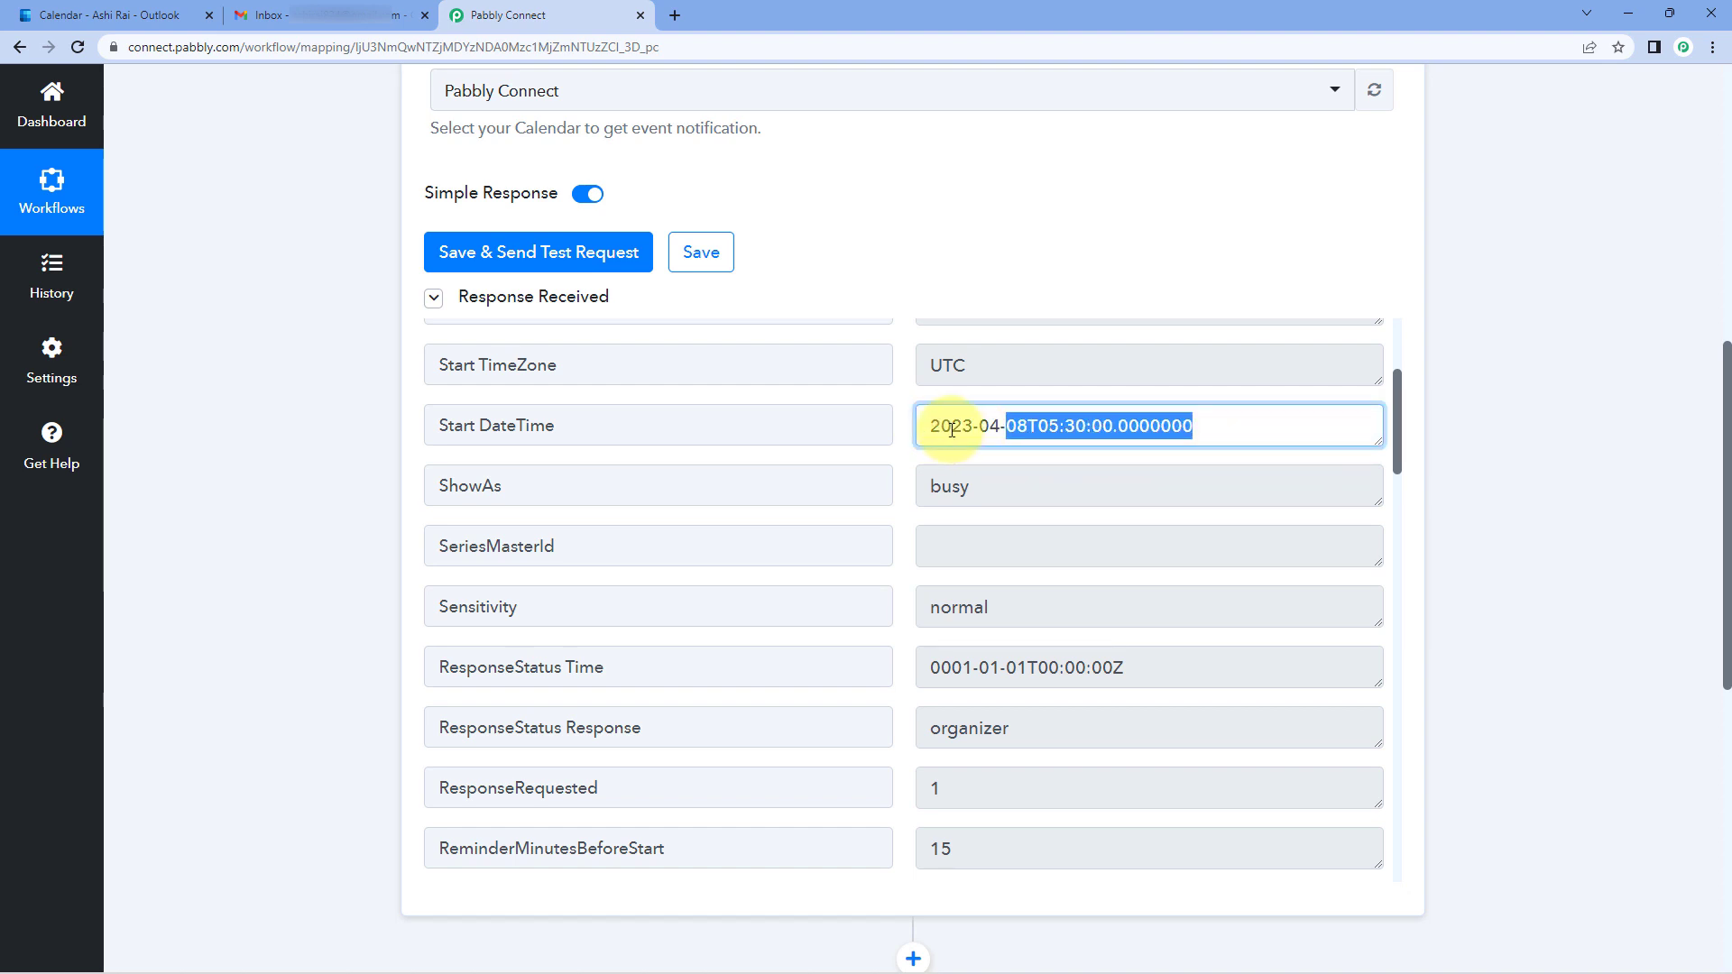
left_click(904, 430)
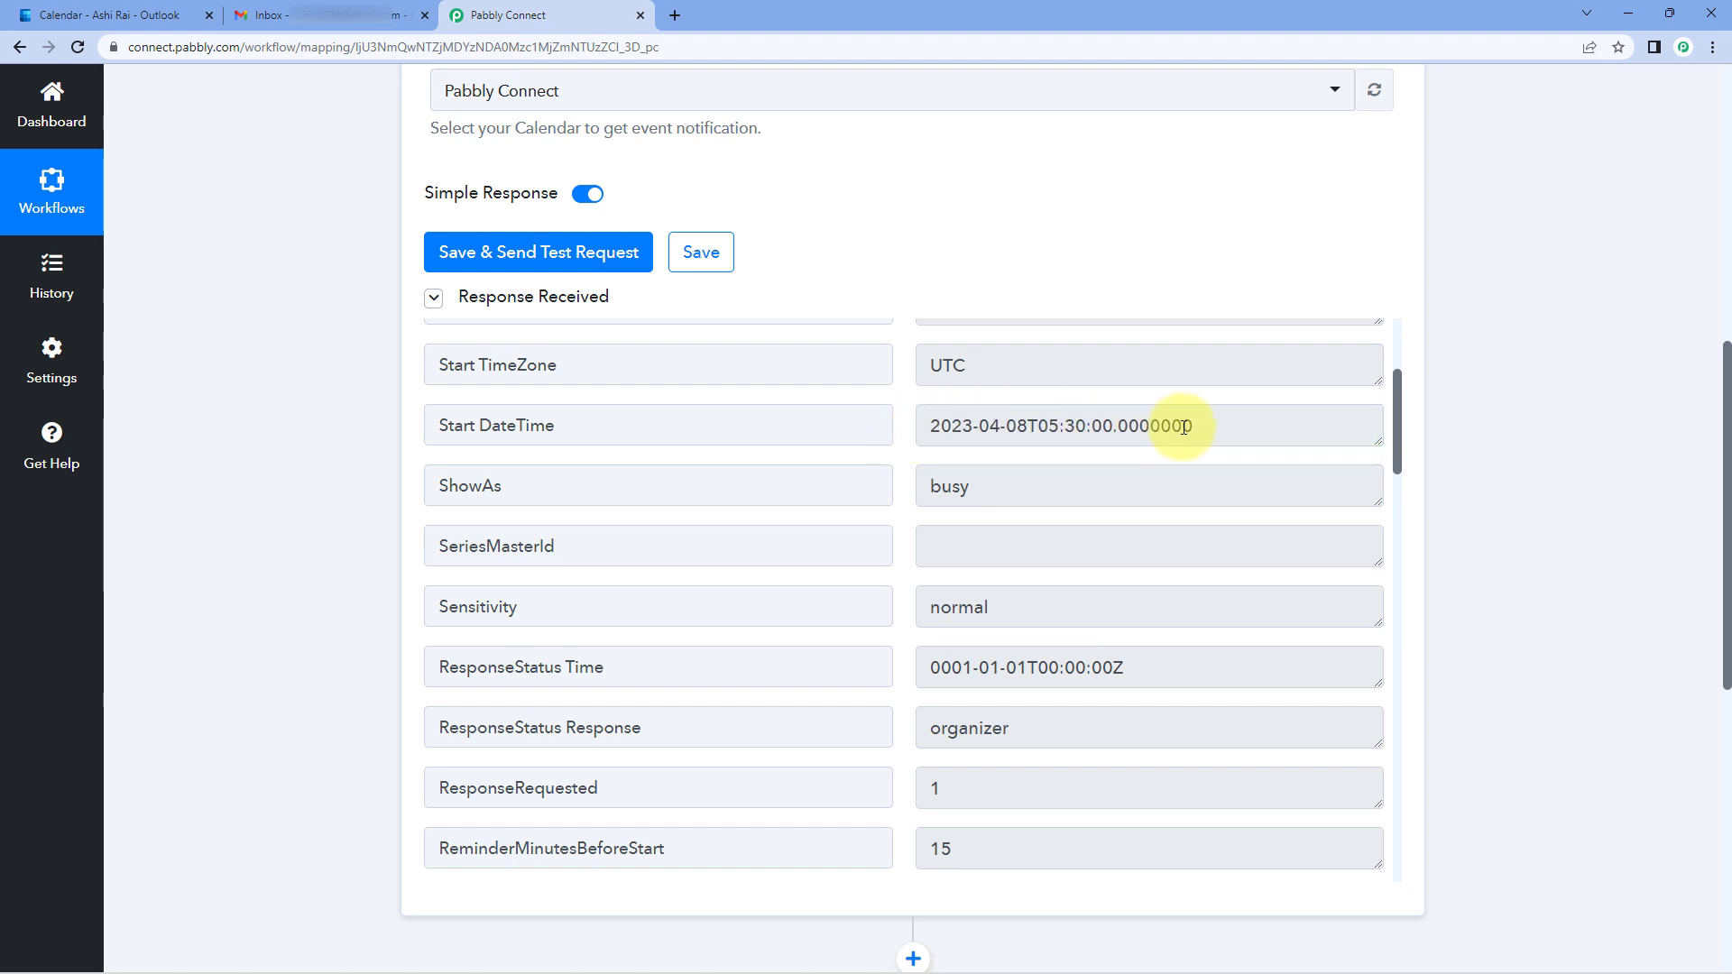
left_click_drag(924, 427, 1195, 427)
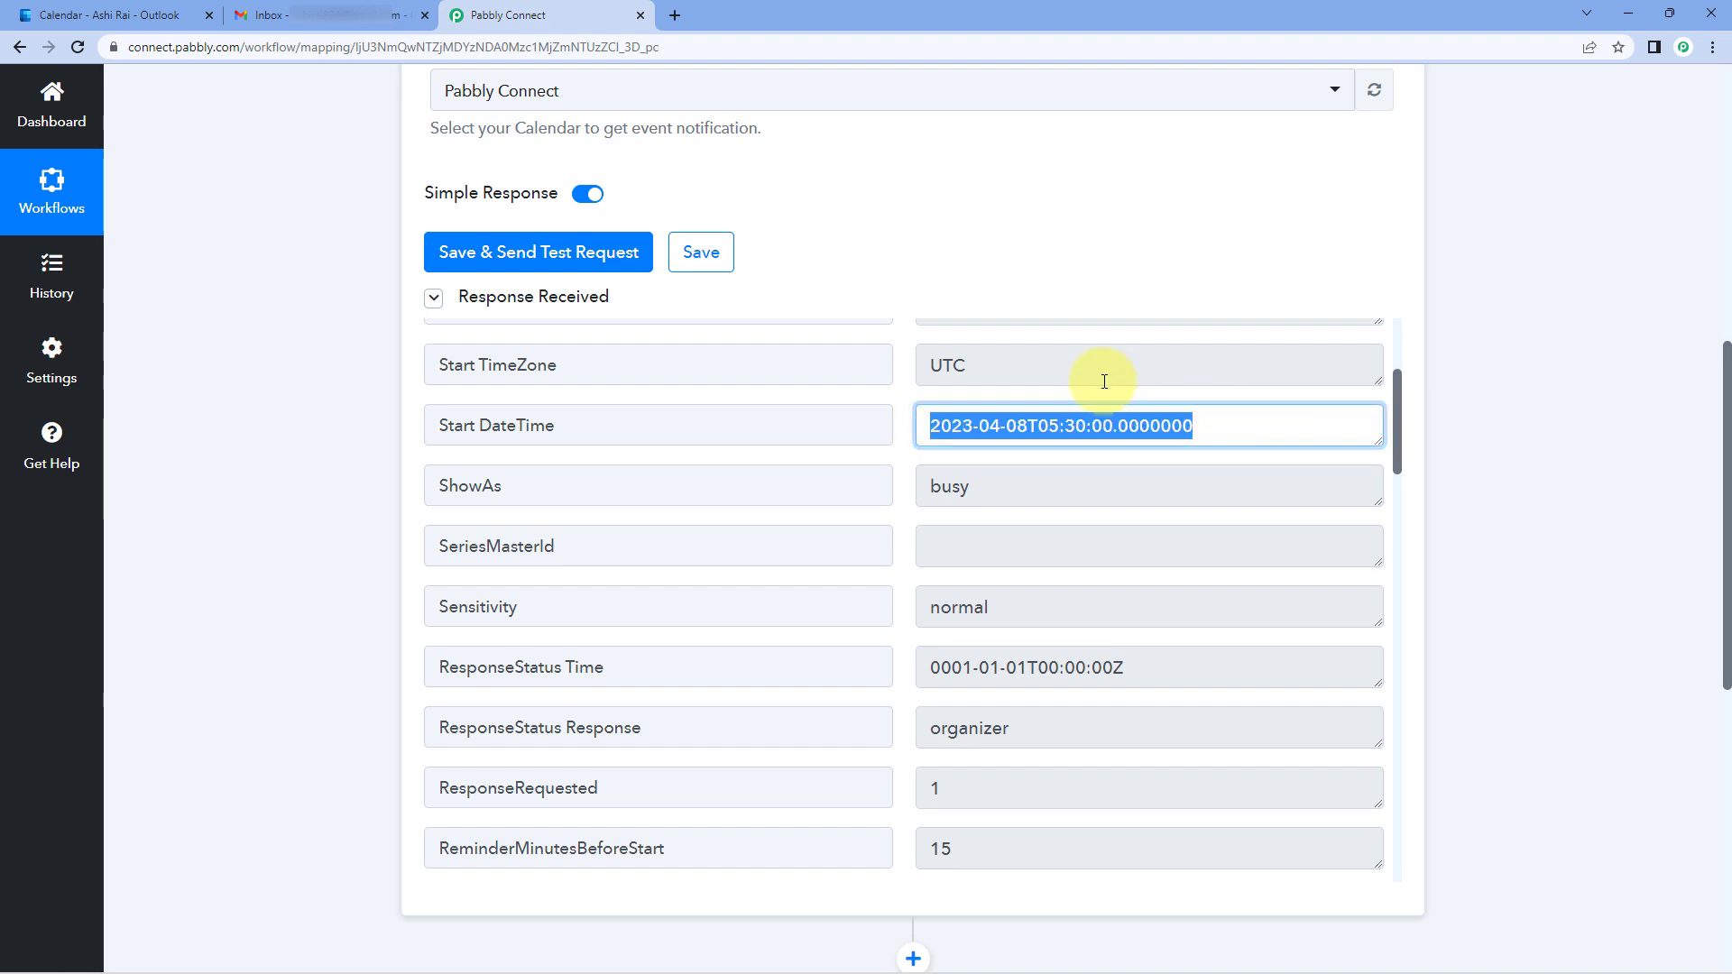
- Check the Start TimeZone value together with the Start DateTime value in the trigger response
left_click_drag(989, 375, 900, 381)
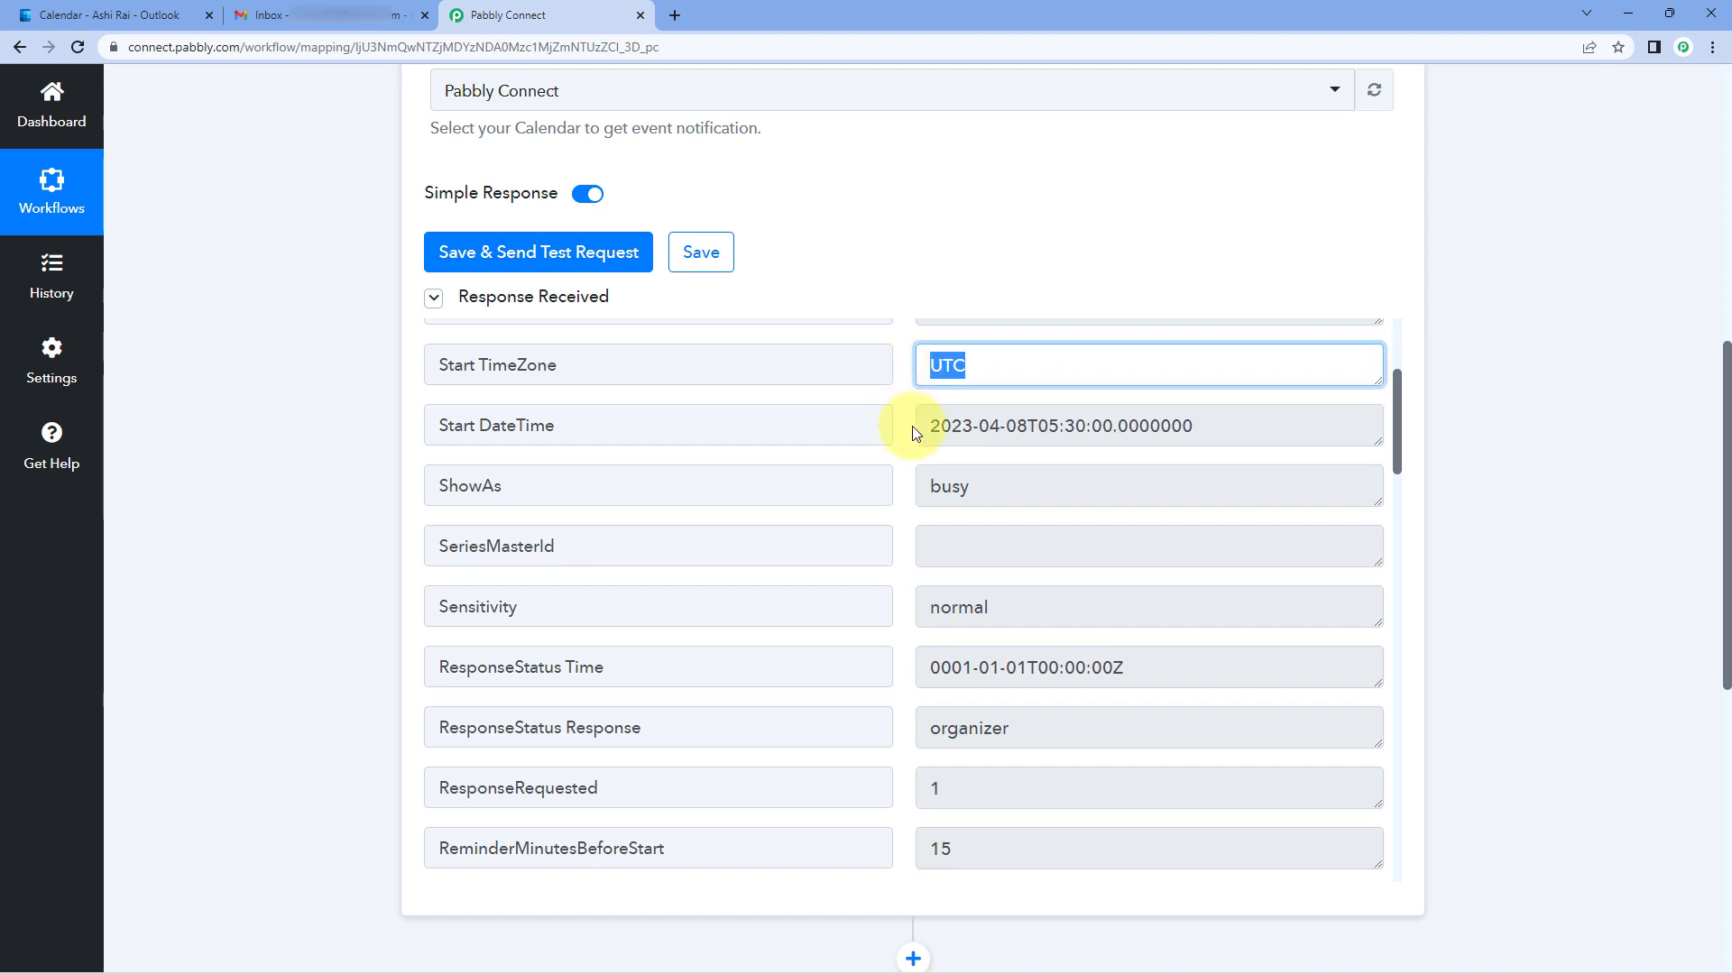
left_click(913, 392)
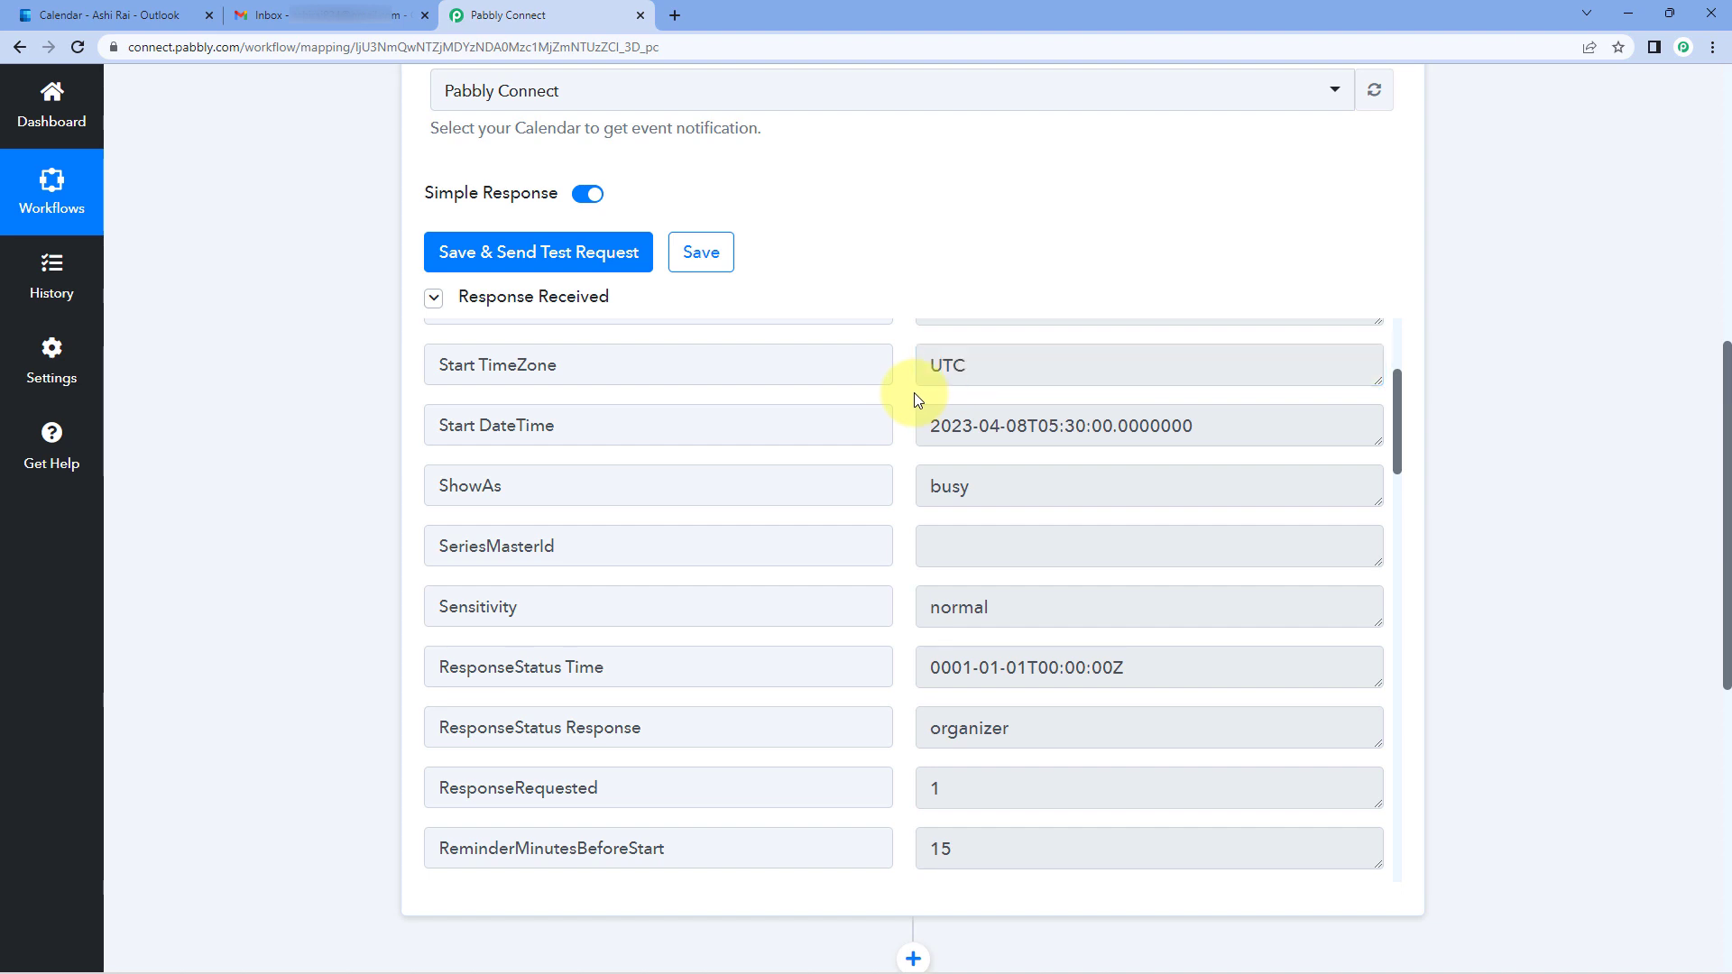
left_click_drag(927, 424, 1213, 426)
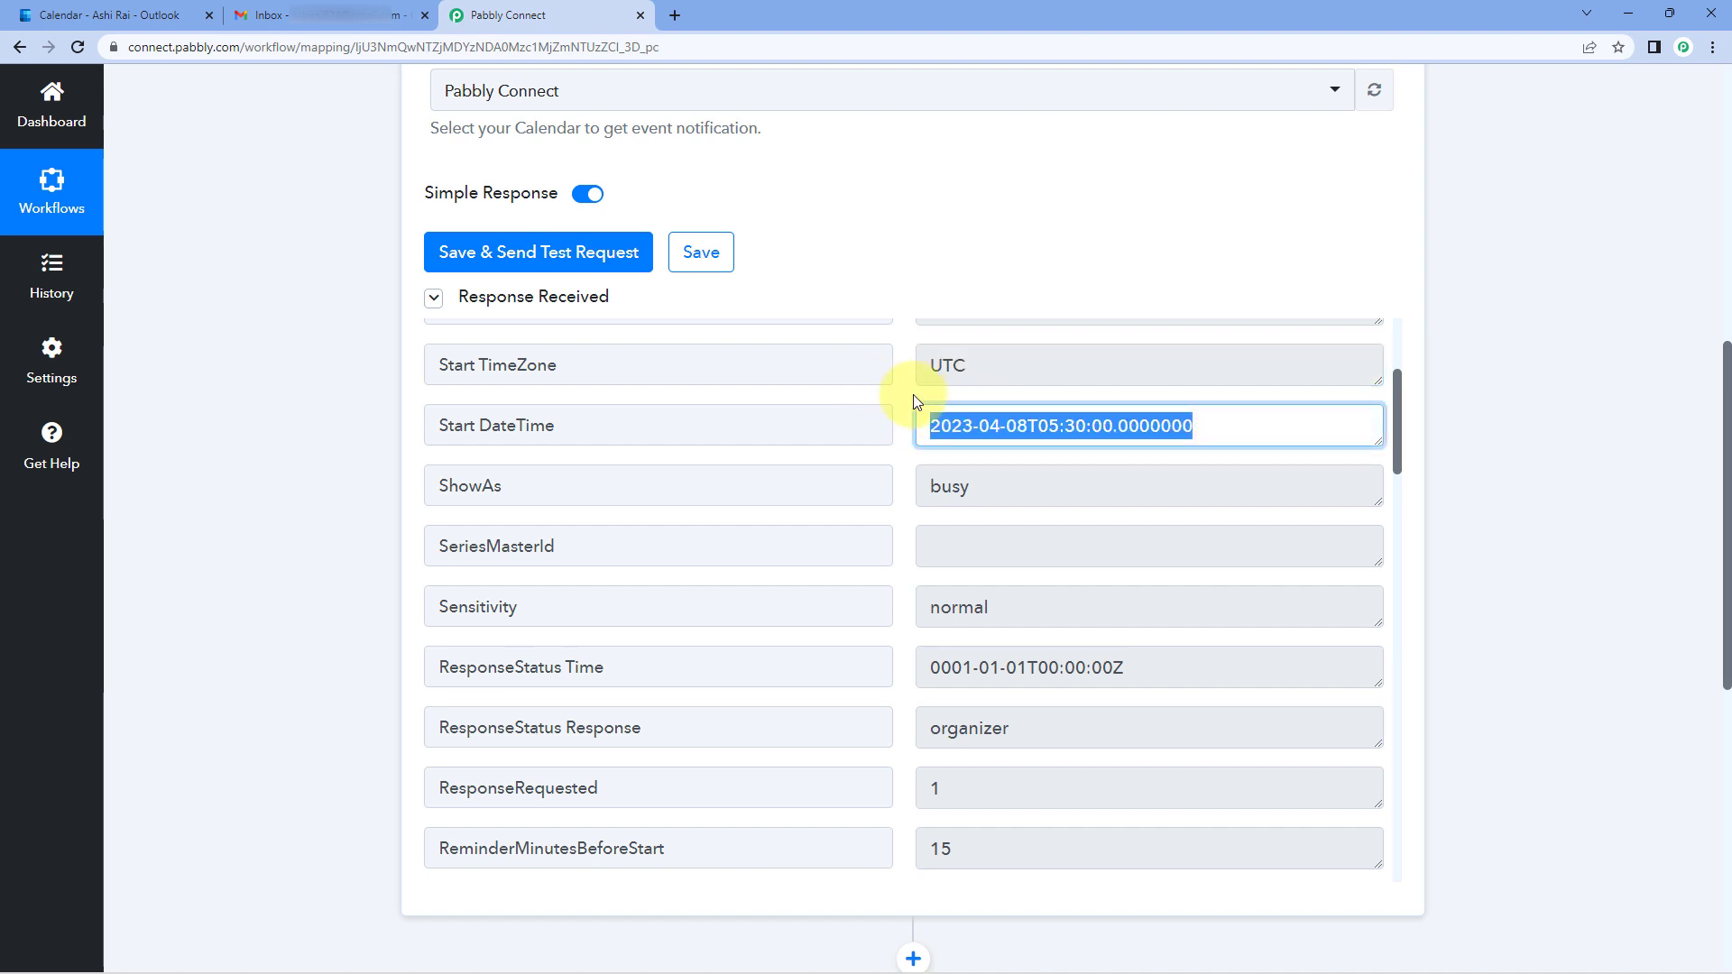
left_click(316, 479)
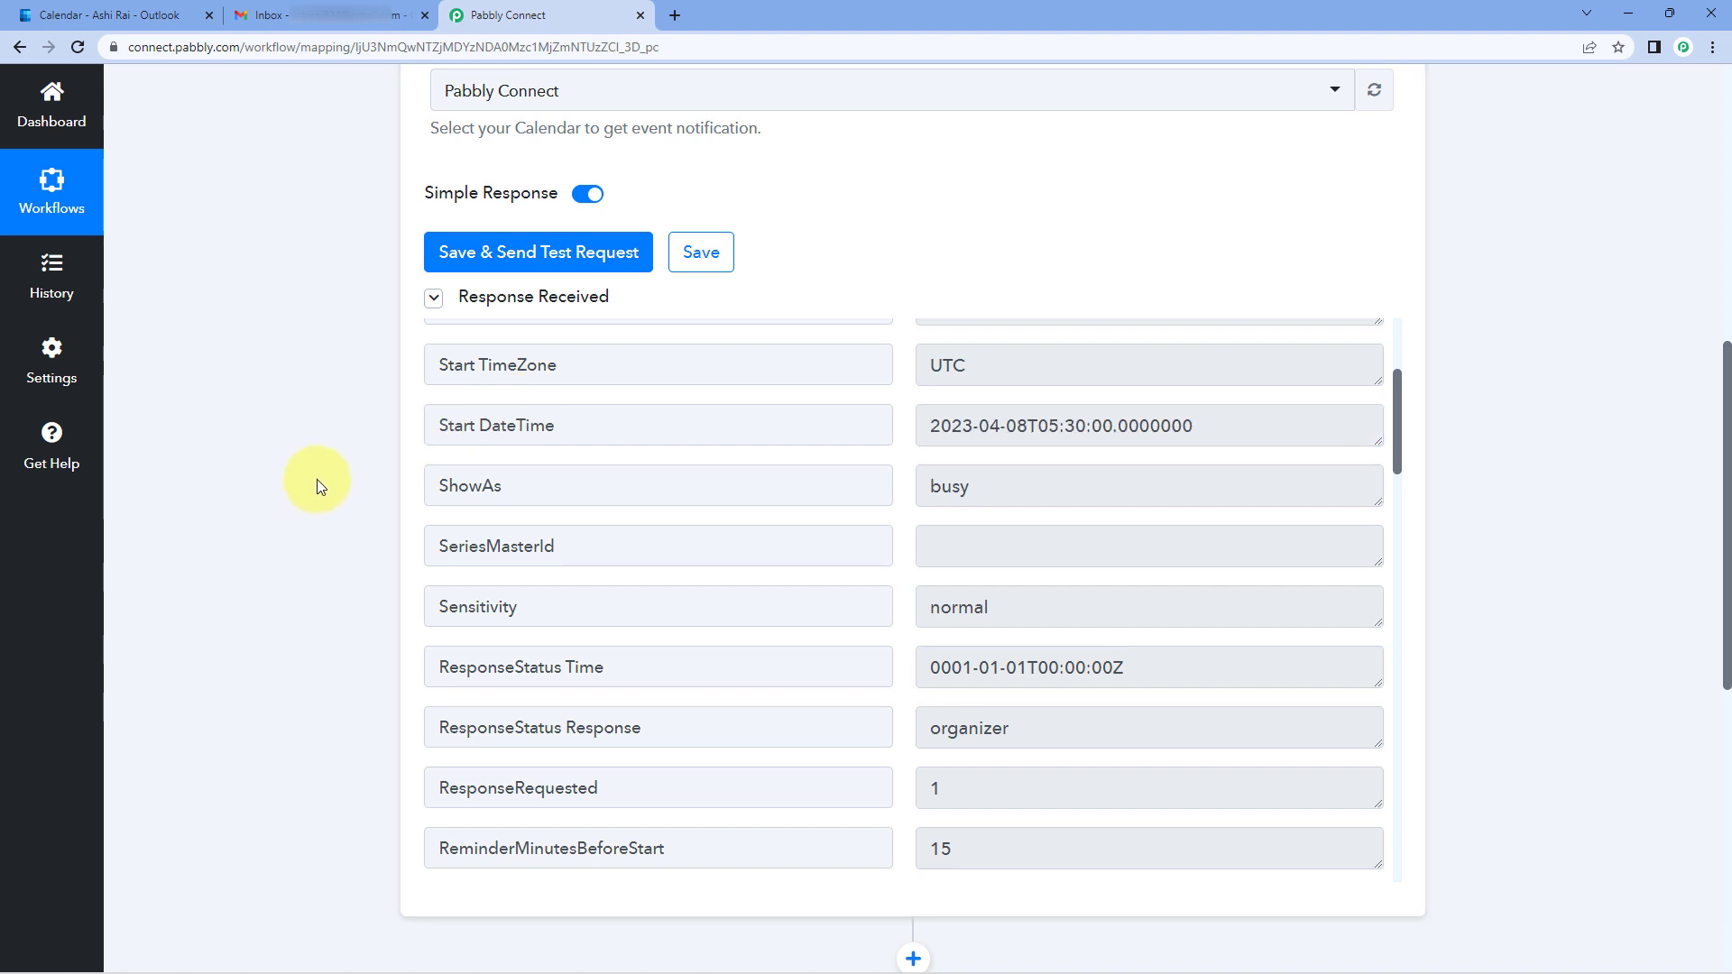
left_click_drag(1250, 449, 902, 438)
left_click(897, 438)
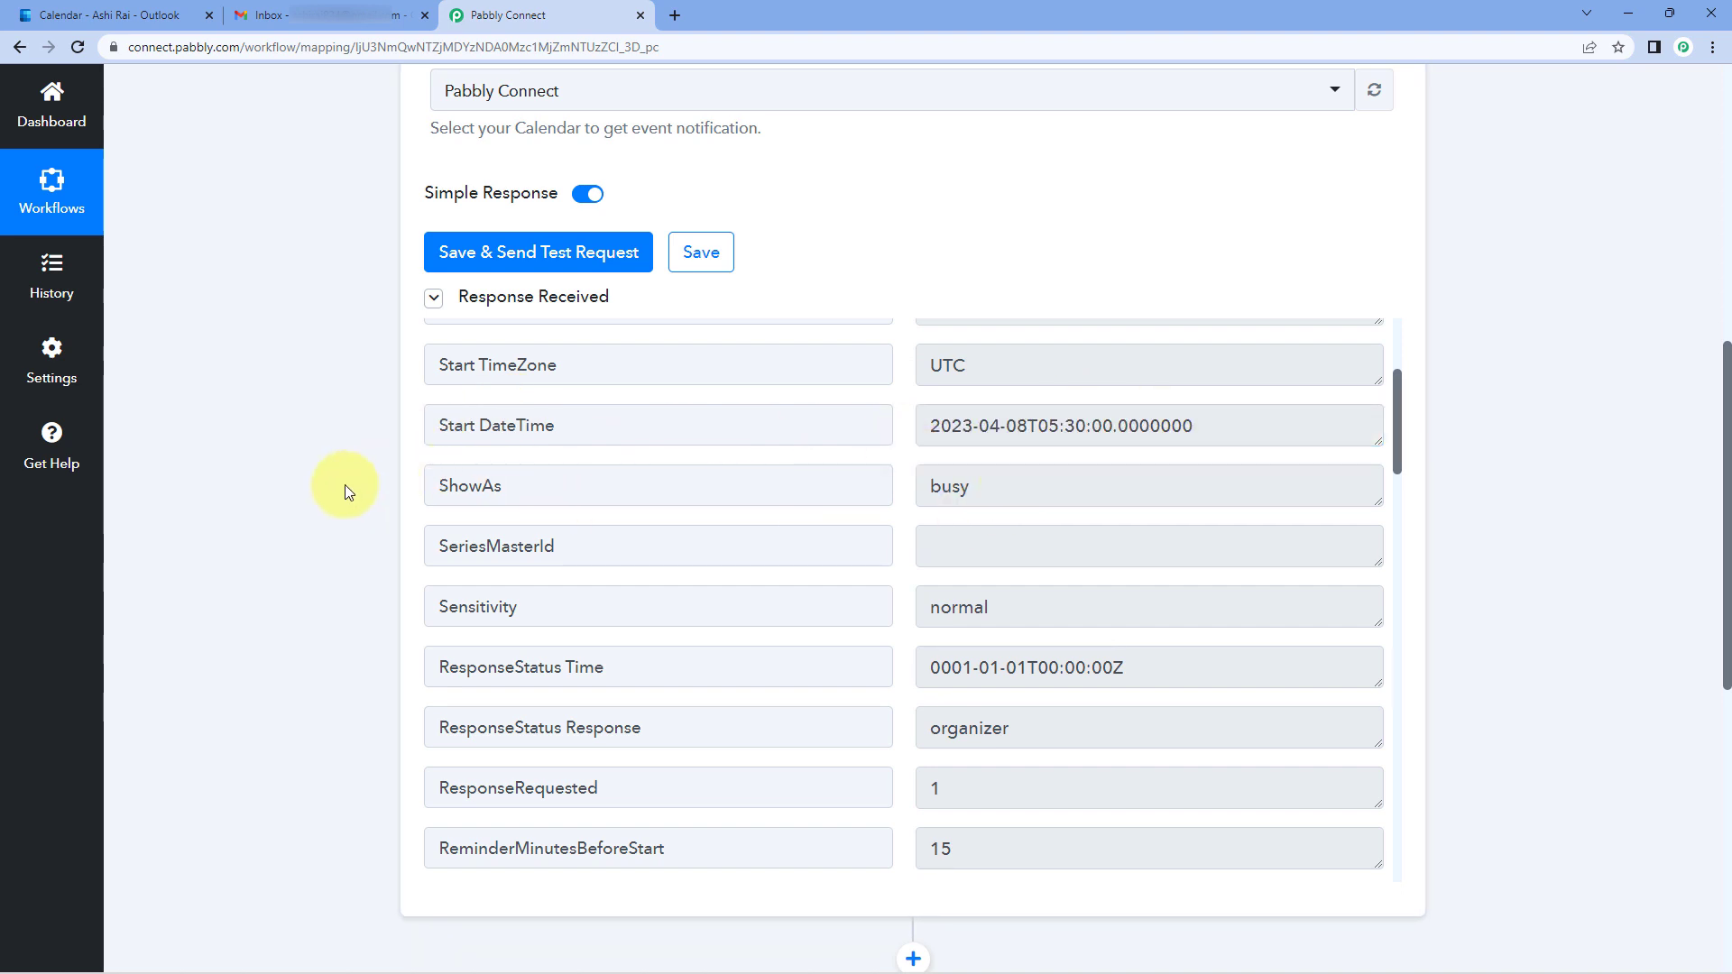
- Find Date/Time Formatter by Pabbly and choose it as the app for the workflow's second step
scroll(348, 487, "down", 7)
scroll(350, 487, "down", 1)
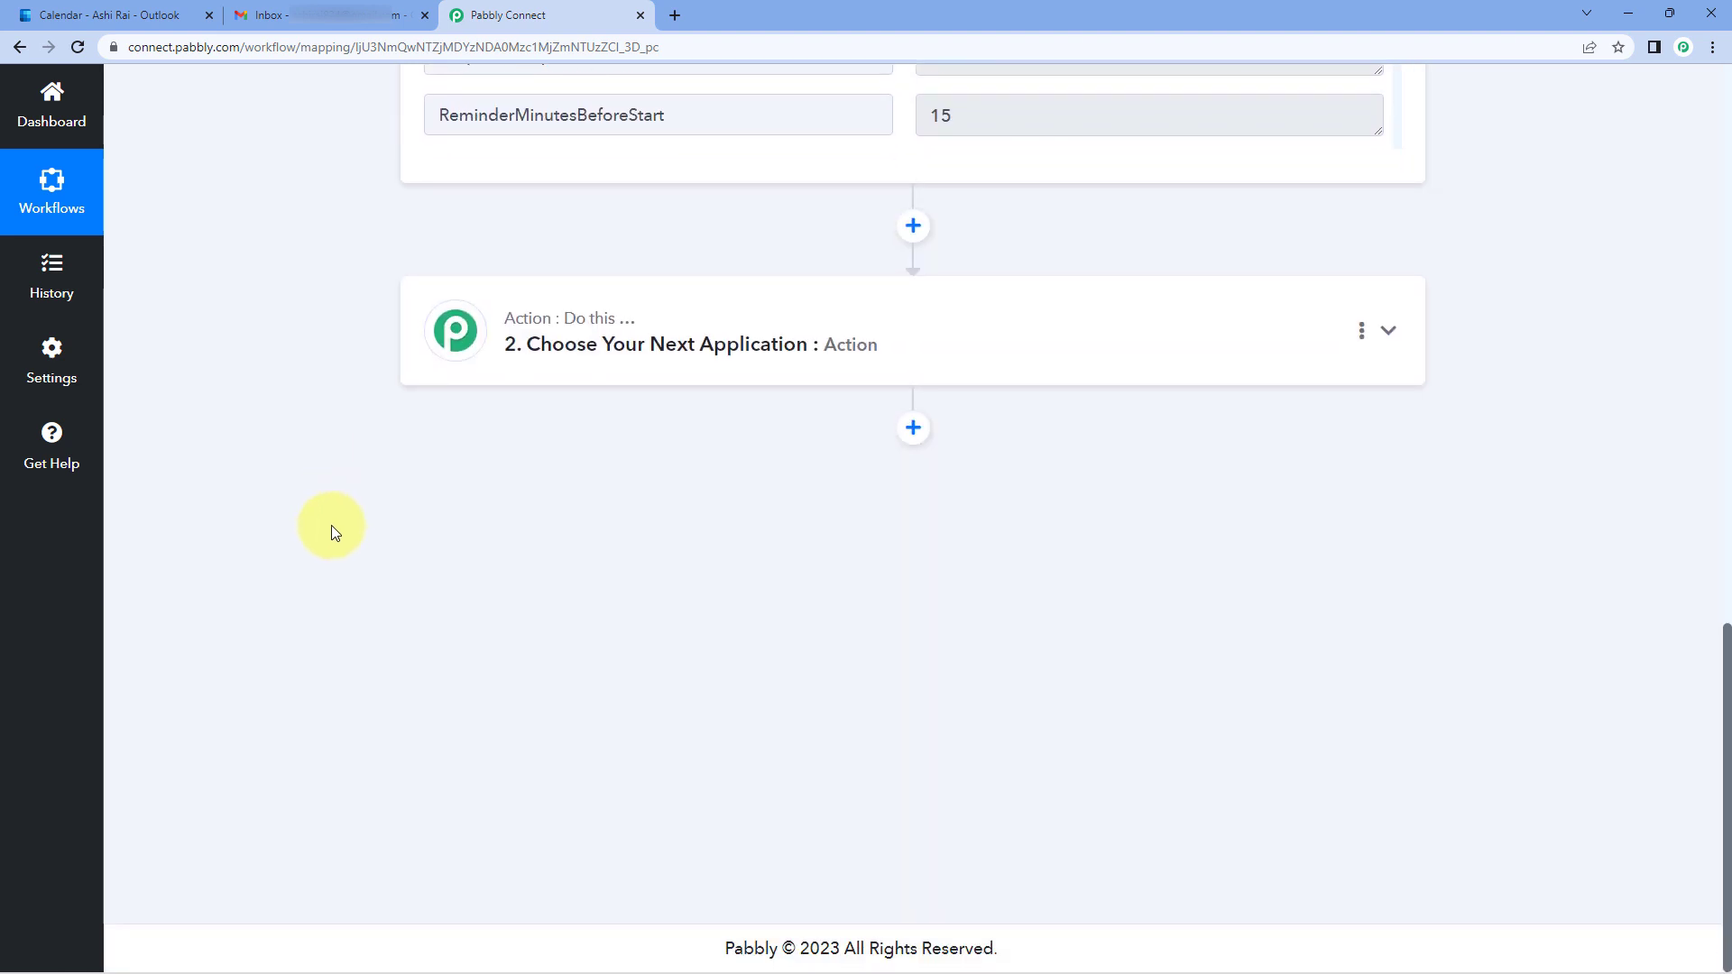
left_click(770, 309)
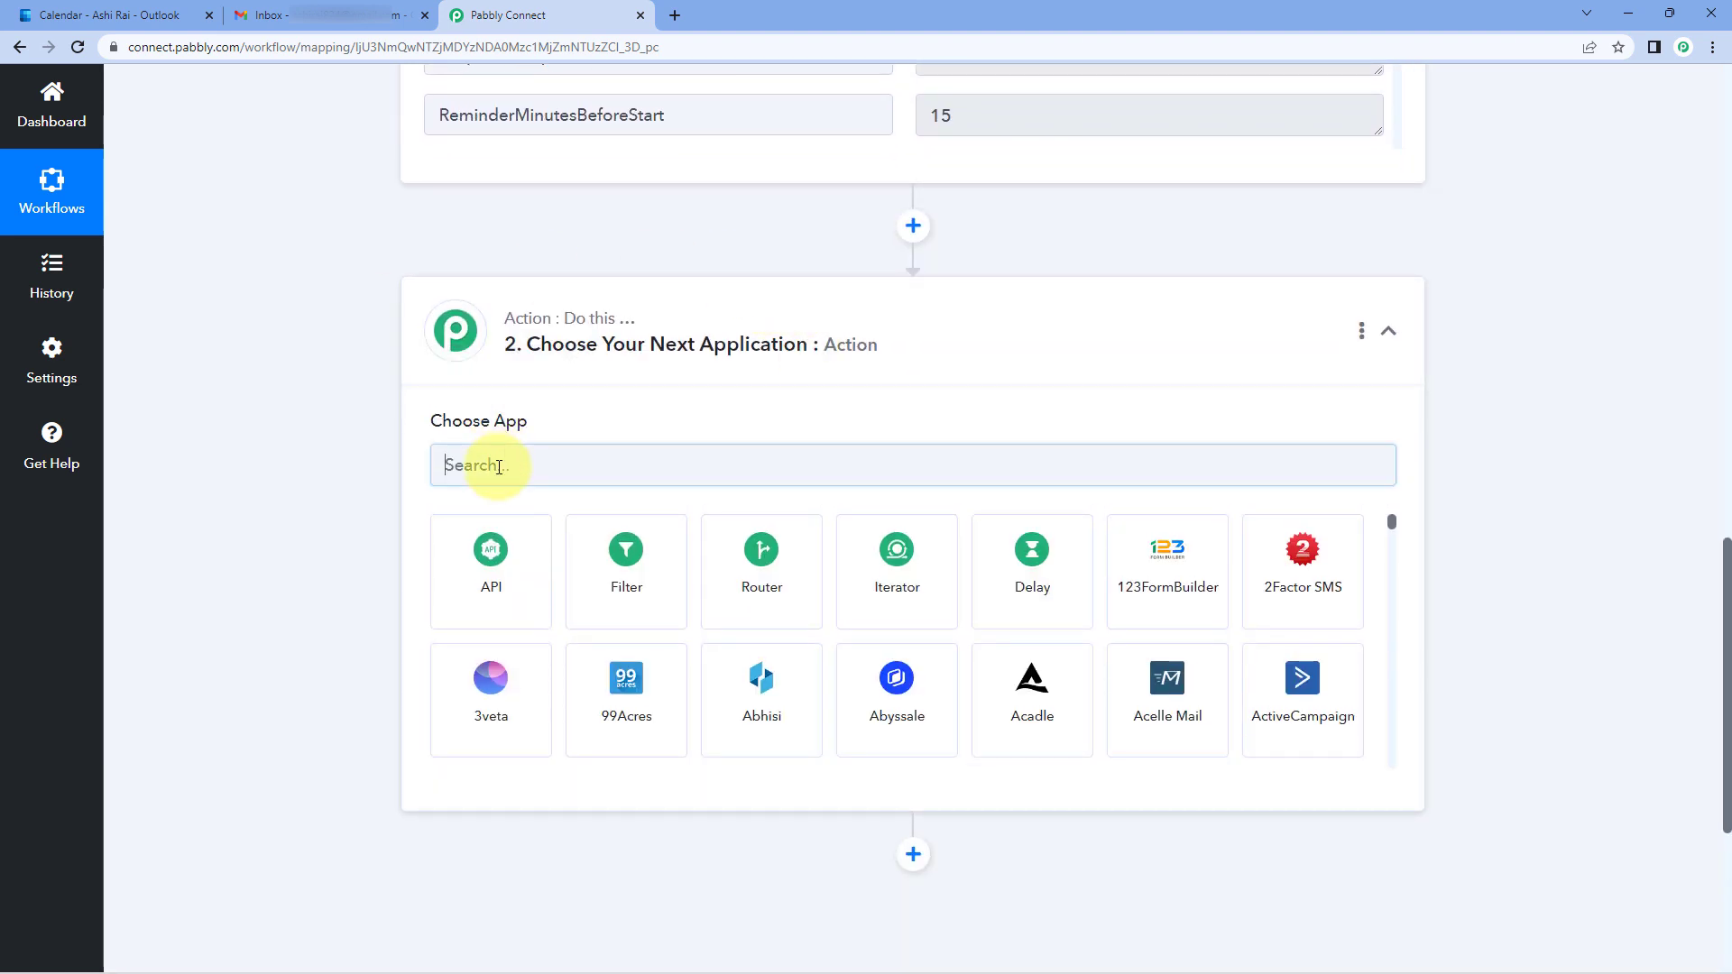
left_click(499, 466)
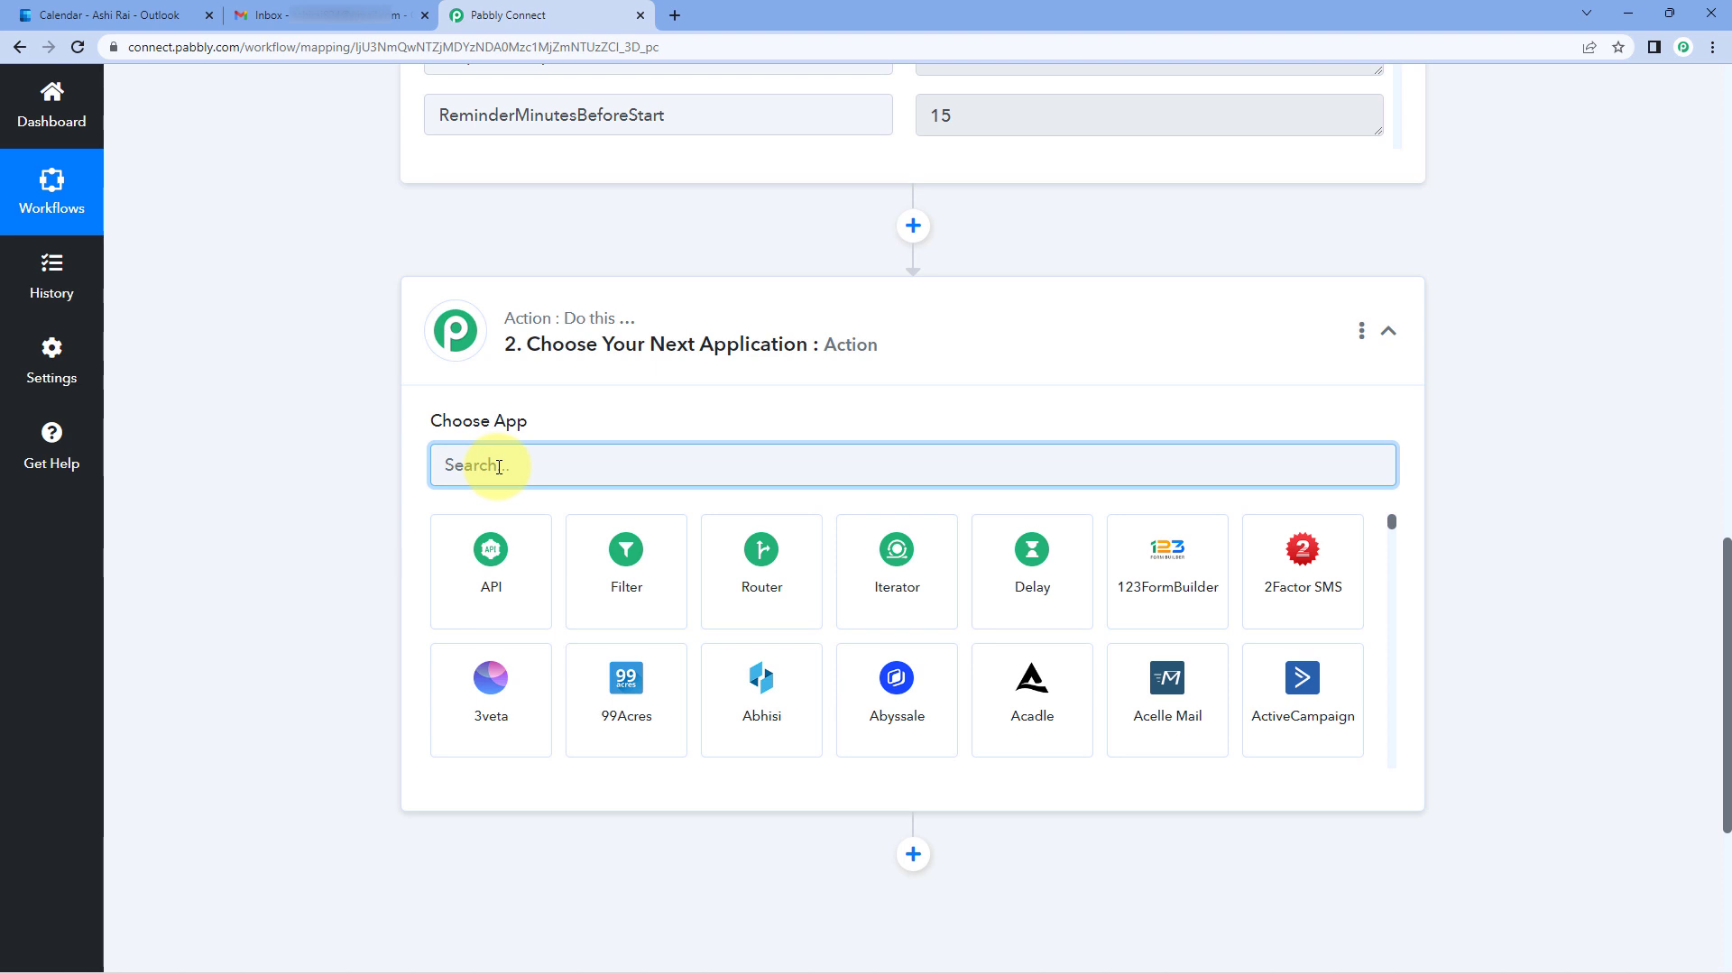
type("Date")
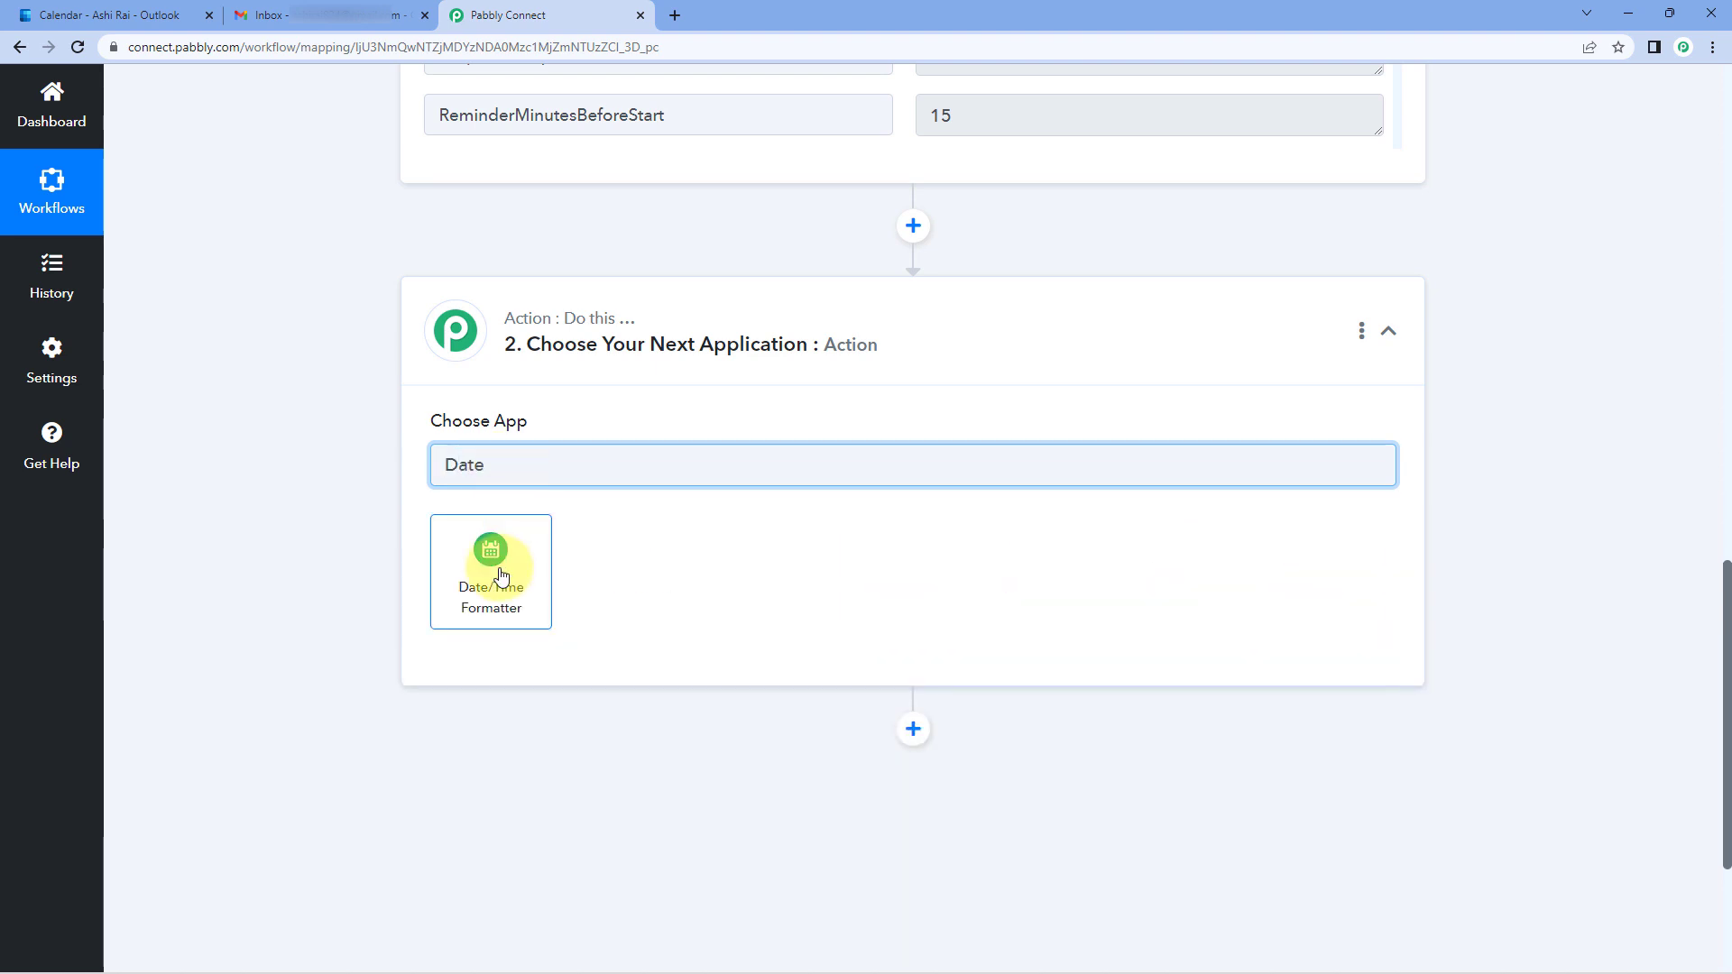
left_click(507, 555)
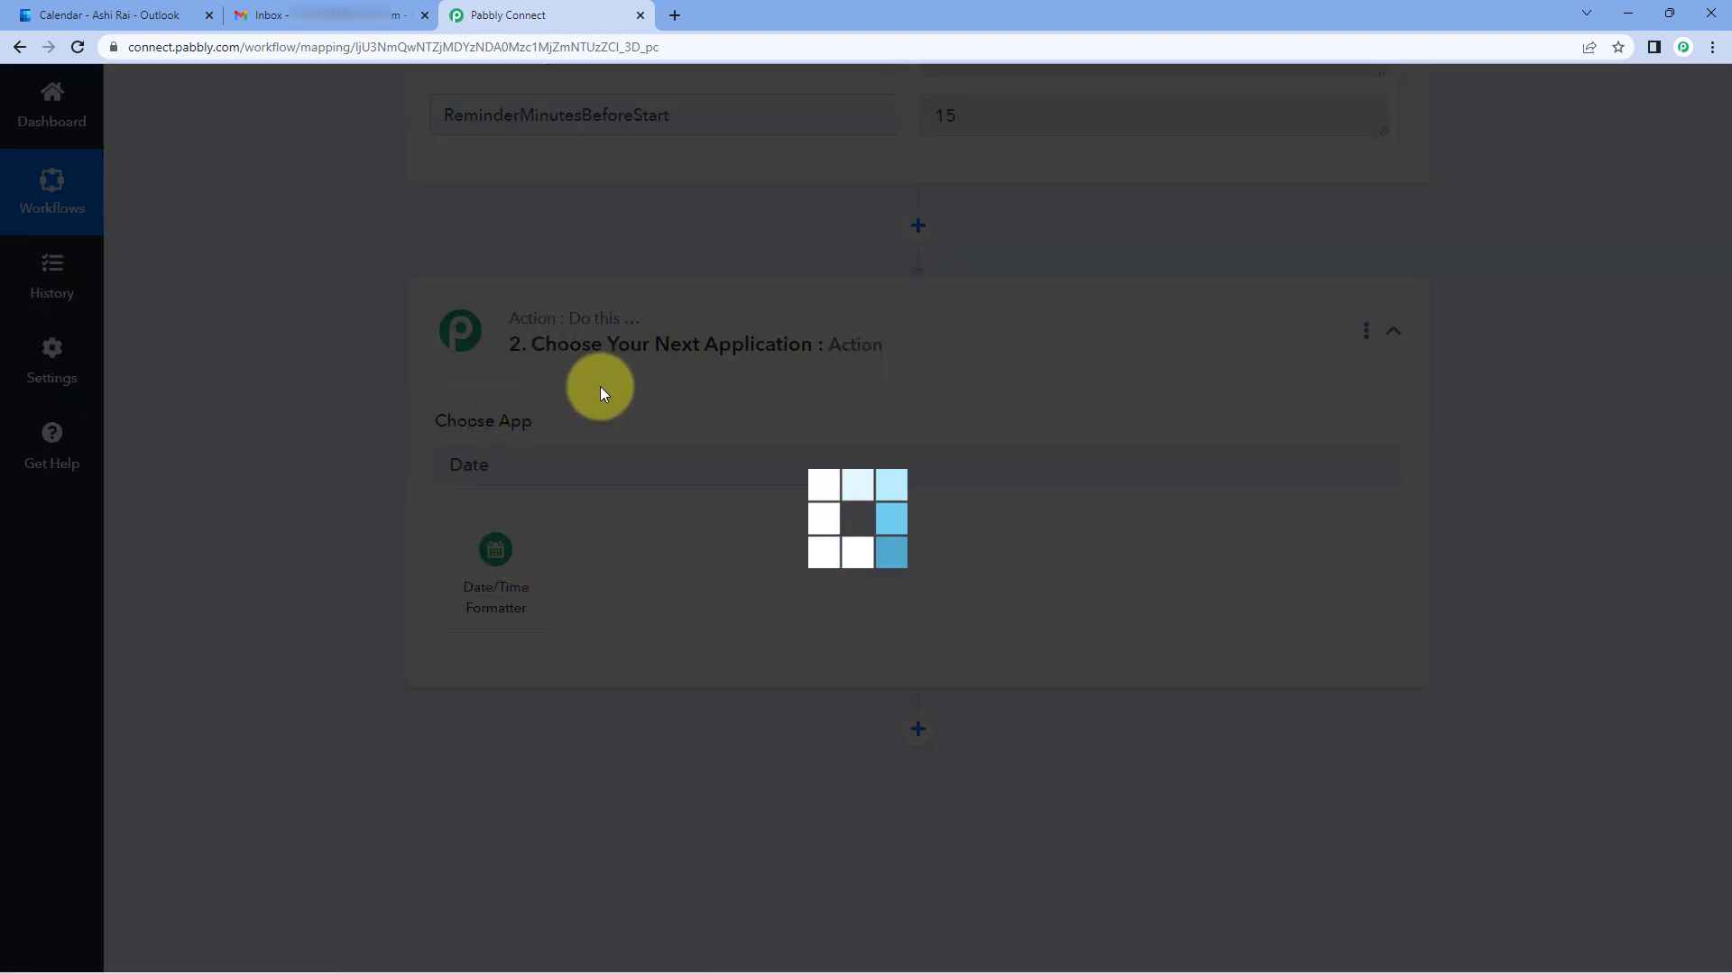
- Set the formatter's action event to Format Date with Time Zone and connect the action
scroll(514, 413, "down", 1)
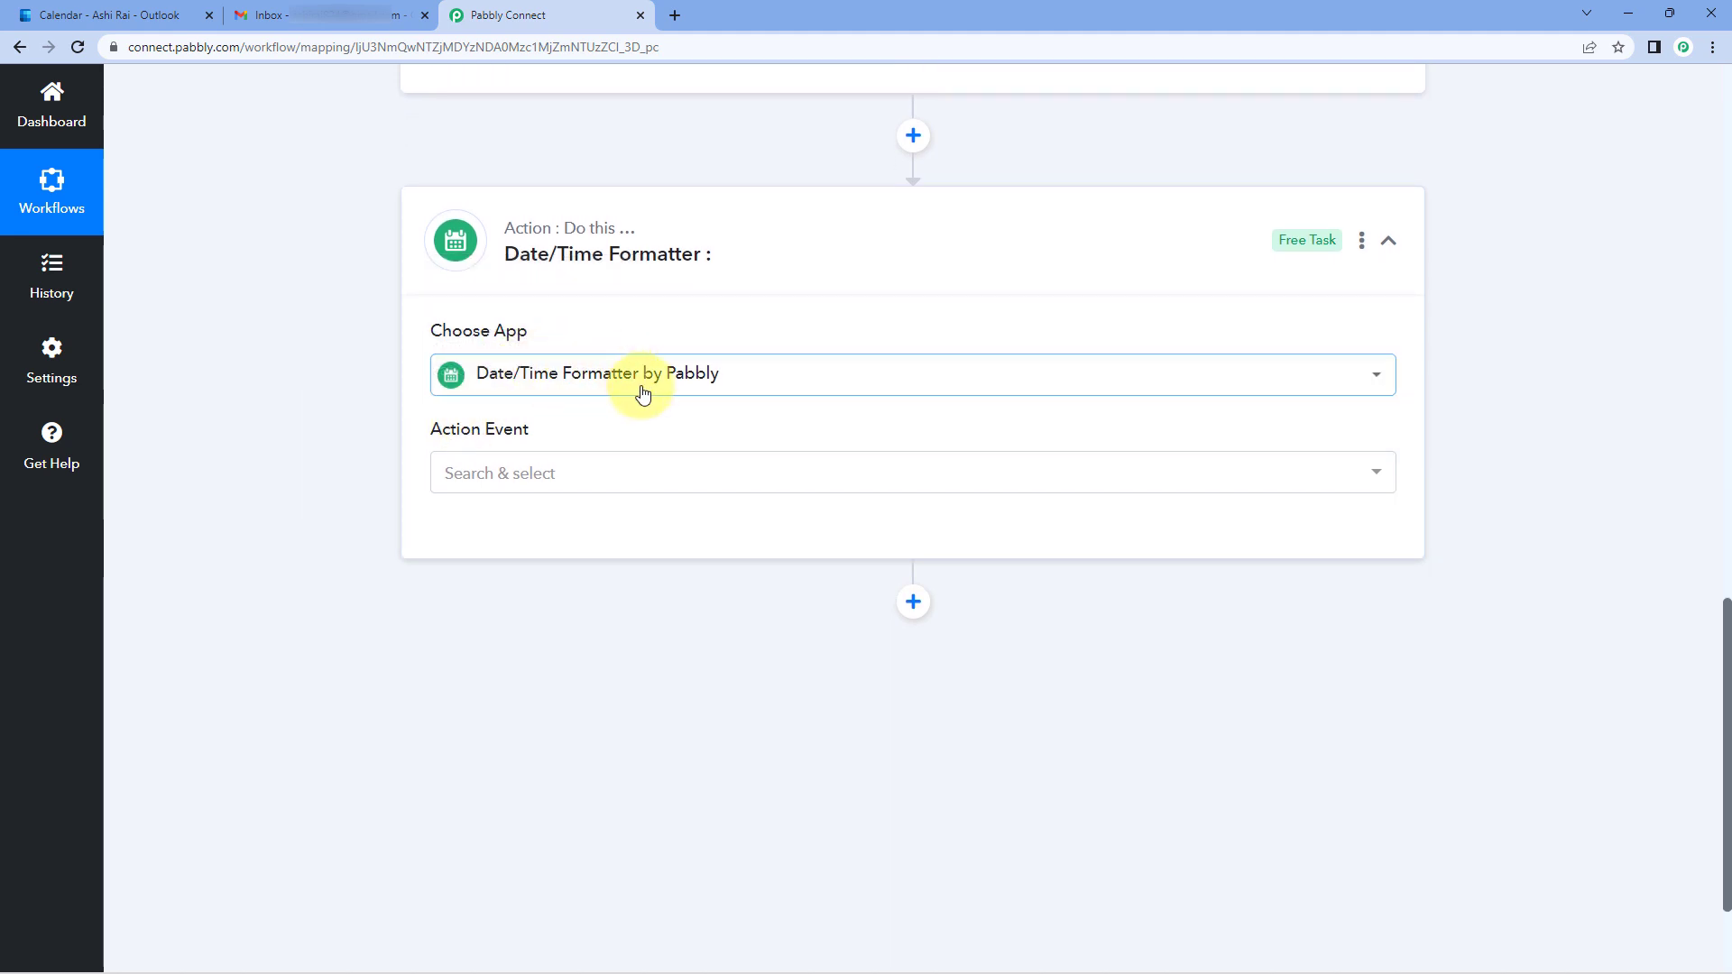
left_click(591, 478)
scroll(371, 492, "down", 2)
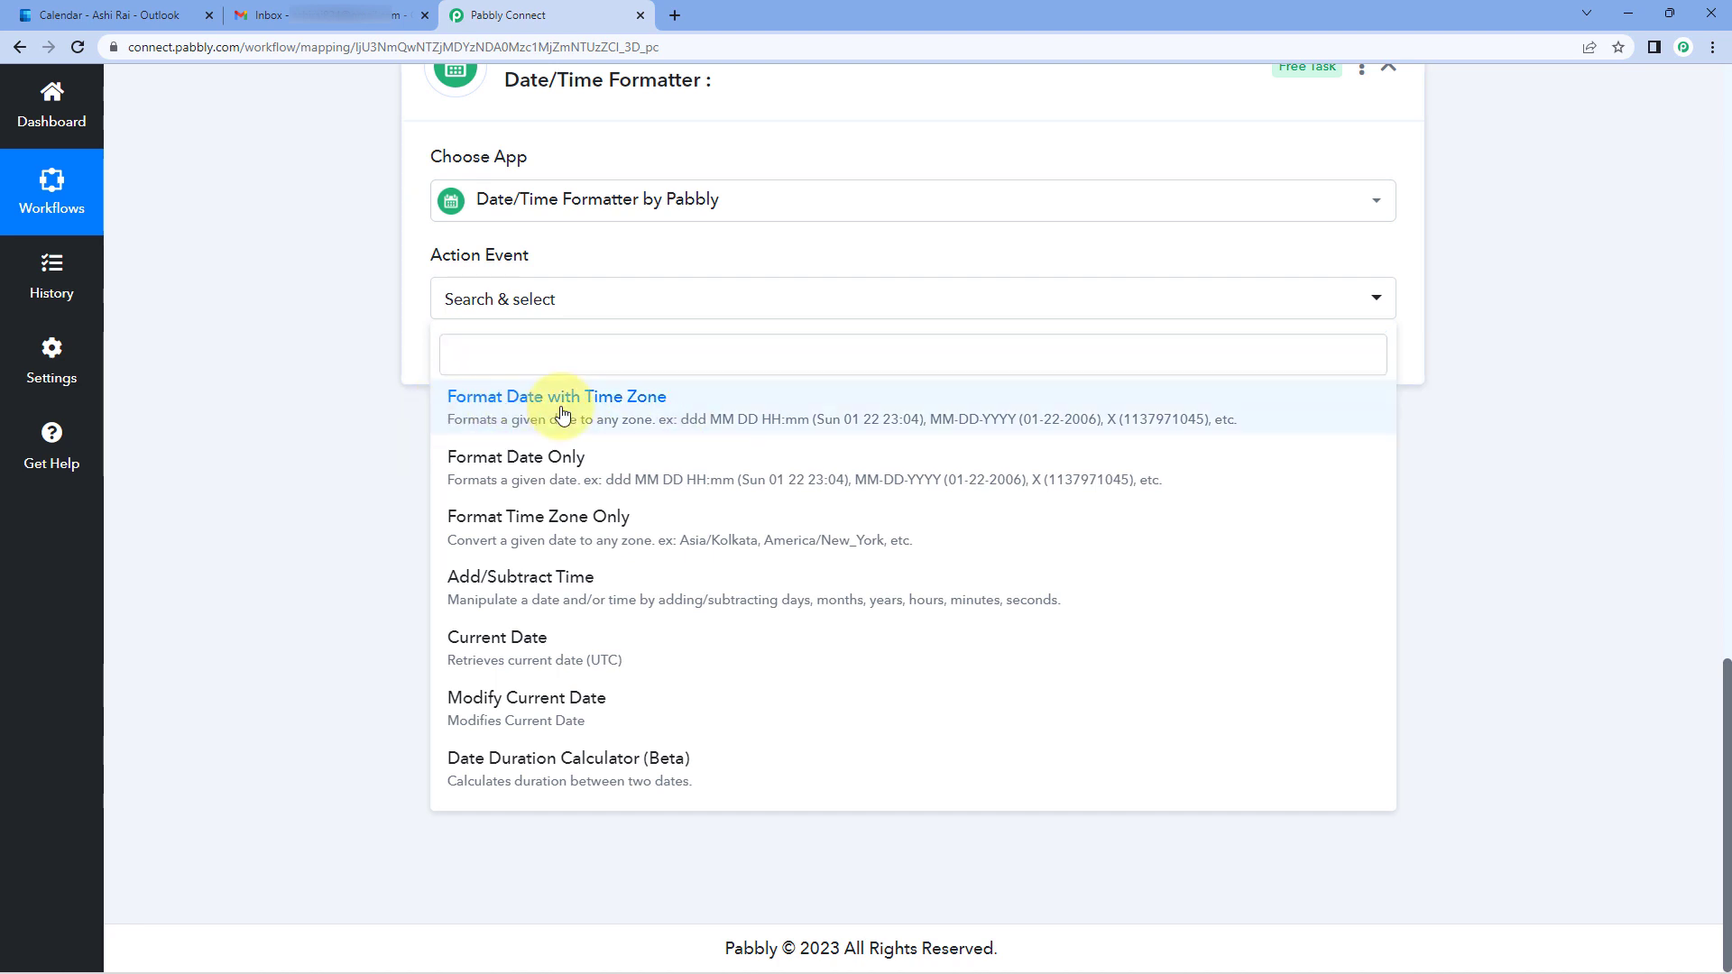
left_click(462, 402)
left_click(471, 380)
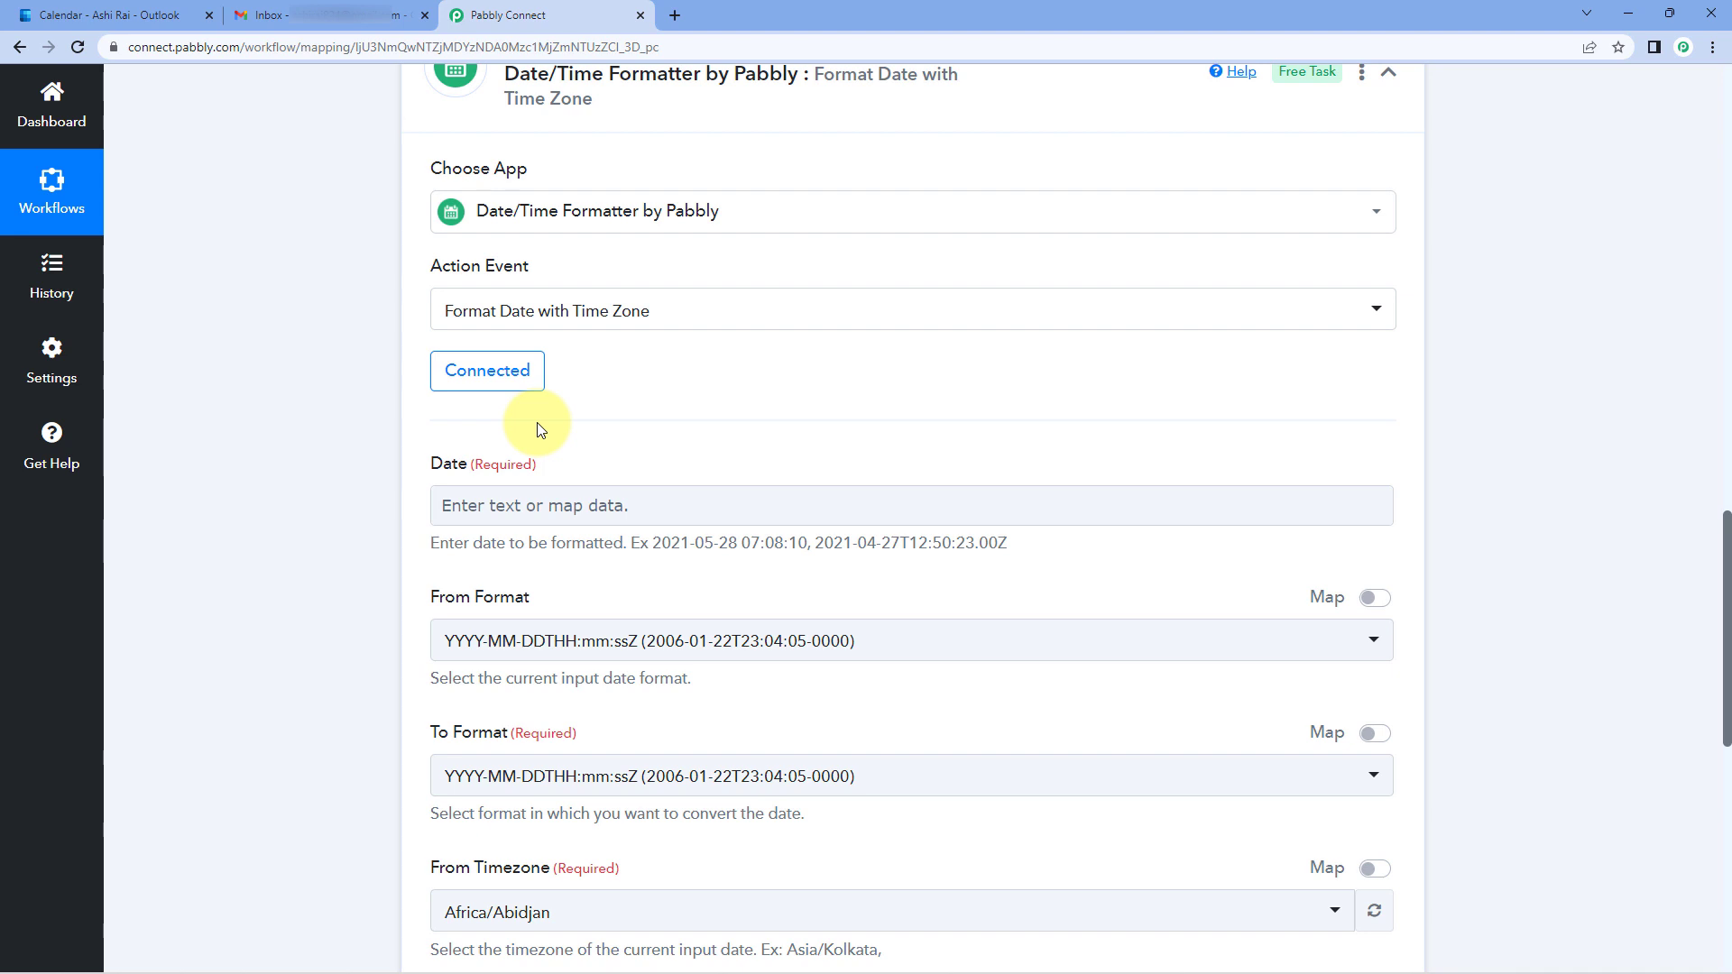
- Review the Start DateTime value in the Microsoft 365 trigger response again before filling in the formatter
scroll(801, 437, "up", 9)
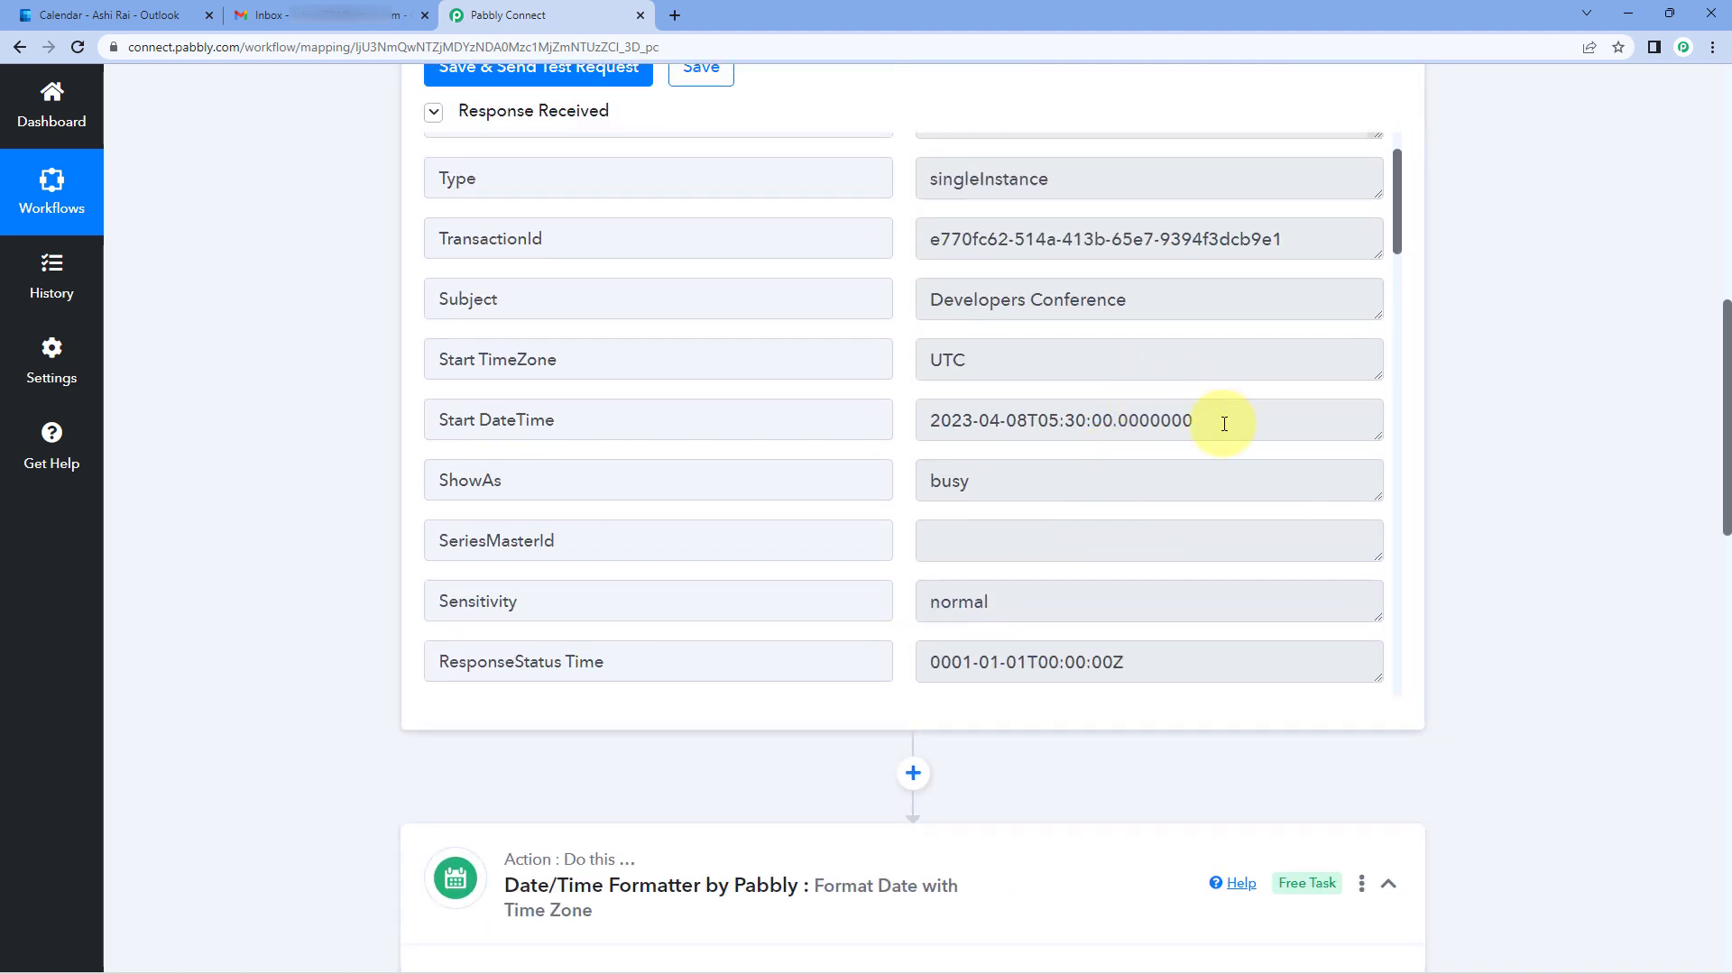
mouse_move(1224, 424)
left_mouse_down()
mouse_move(902, 420)
mouse_move(1249, 418)
left_mouse_up()
left_click(906, 426)
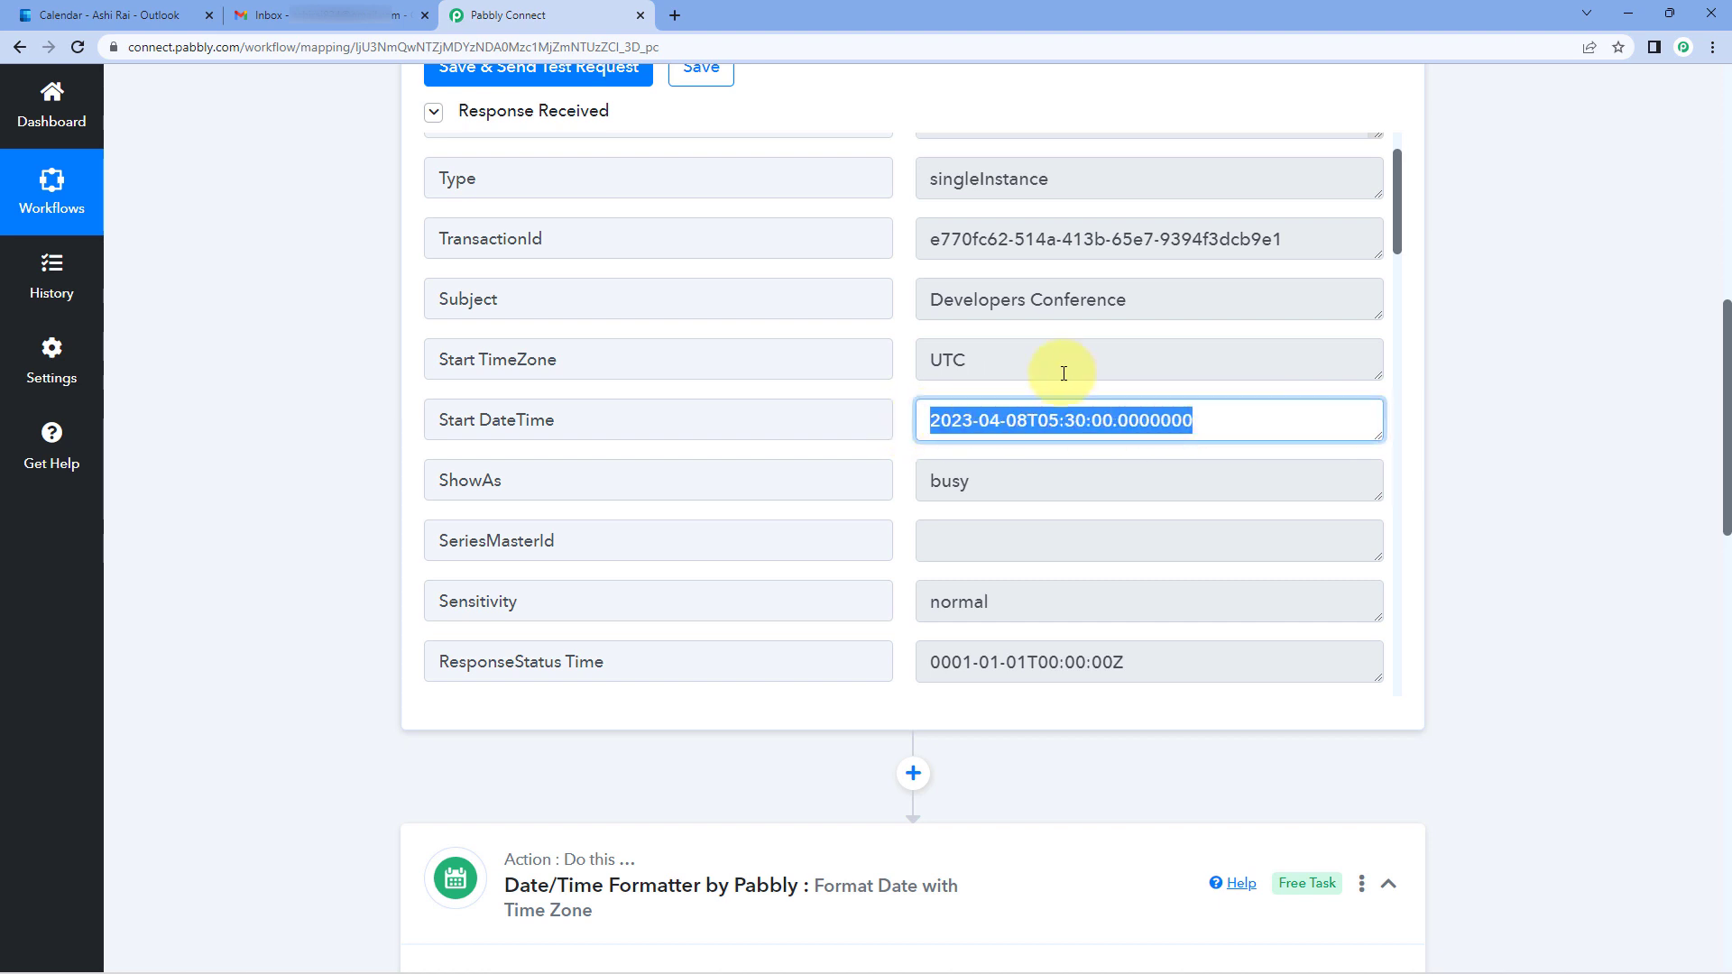
left_click(1557, 435)
scroll(1534, 446, "up", 1)
- Map the formatter's Date field to Start DateTime from the Microsoft Office 365 New Calendar Event trigger
scroll(1512, 460, "down", 11)
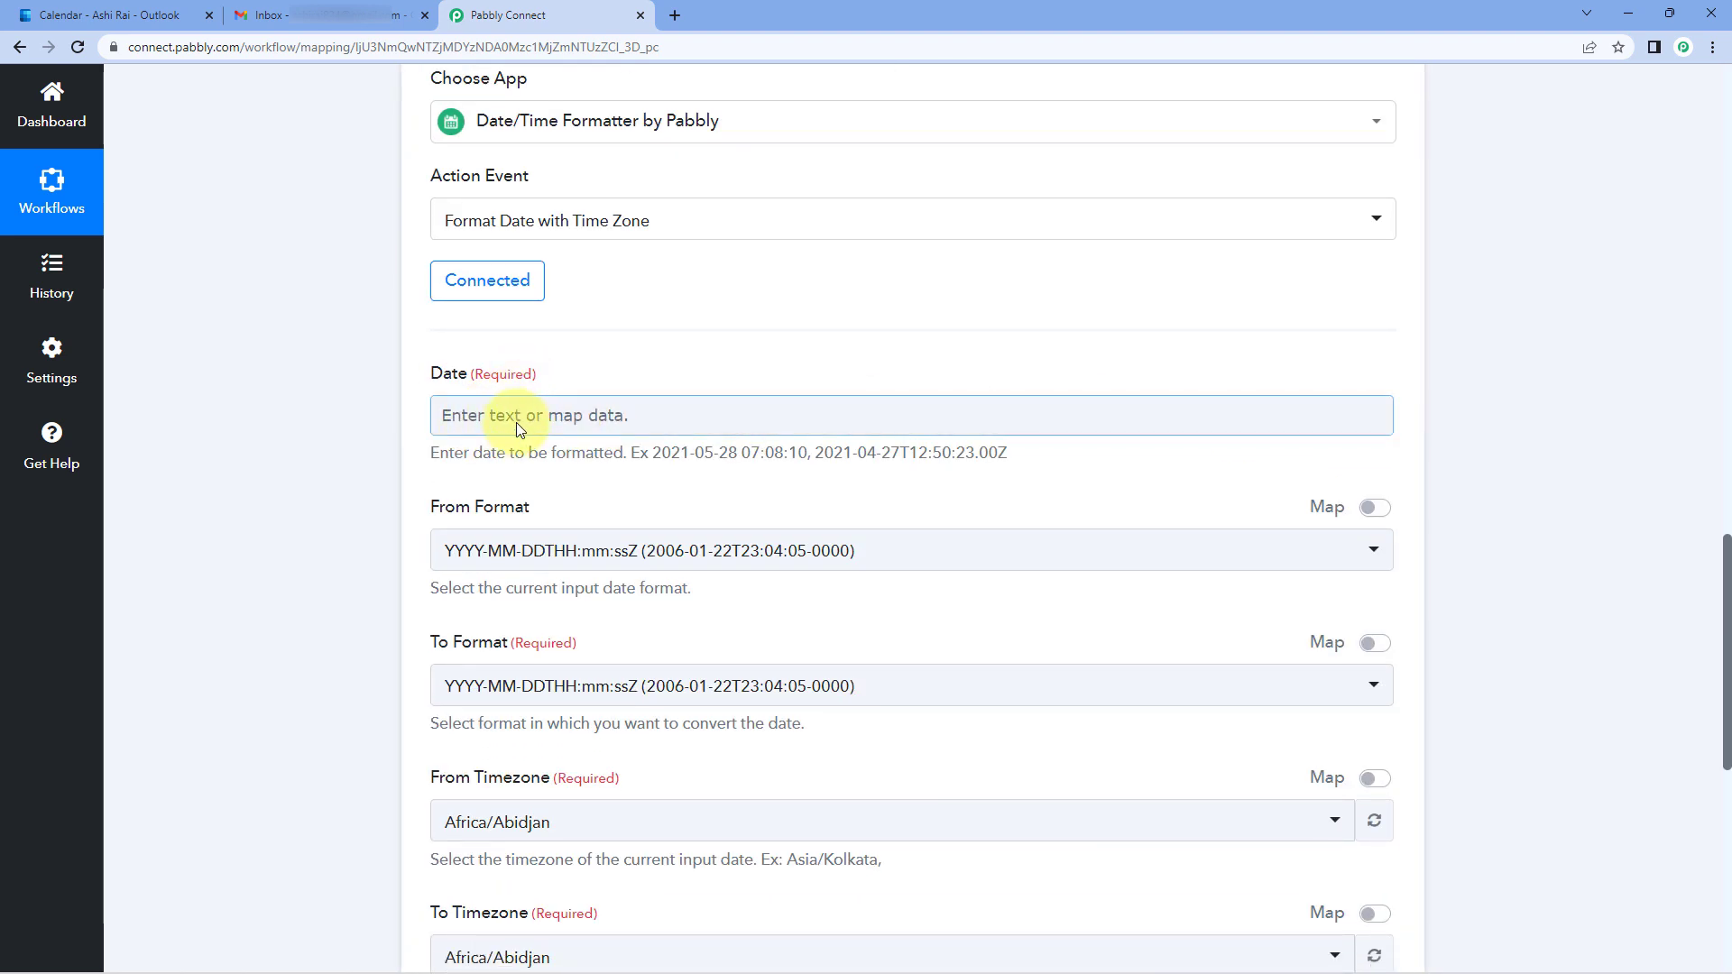
left_click(487, 415)
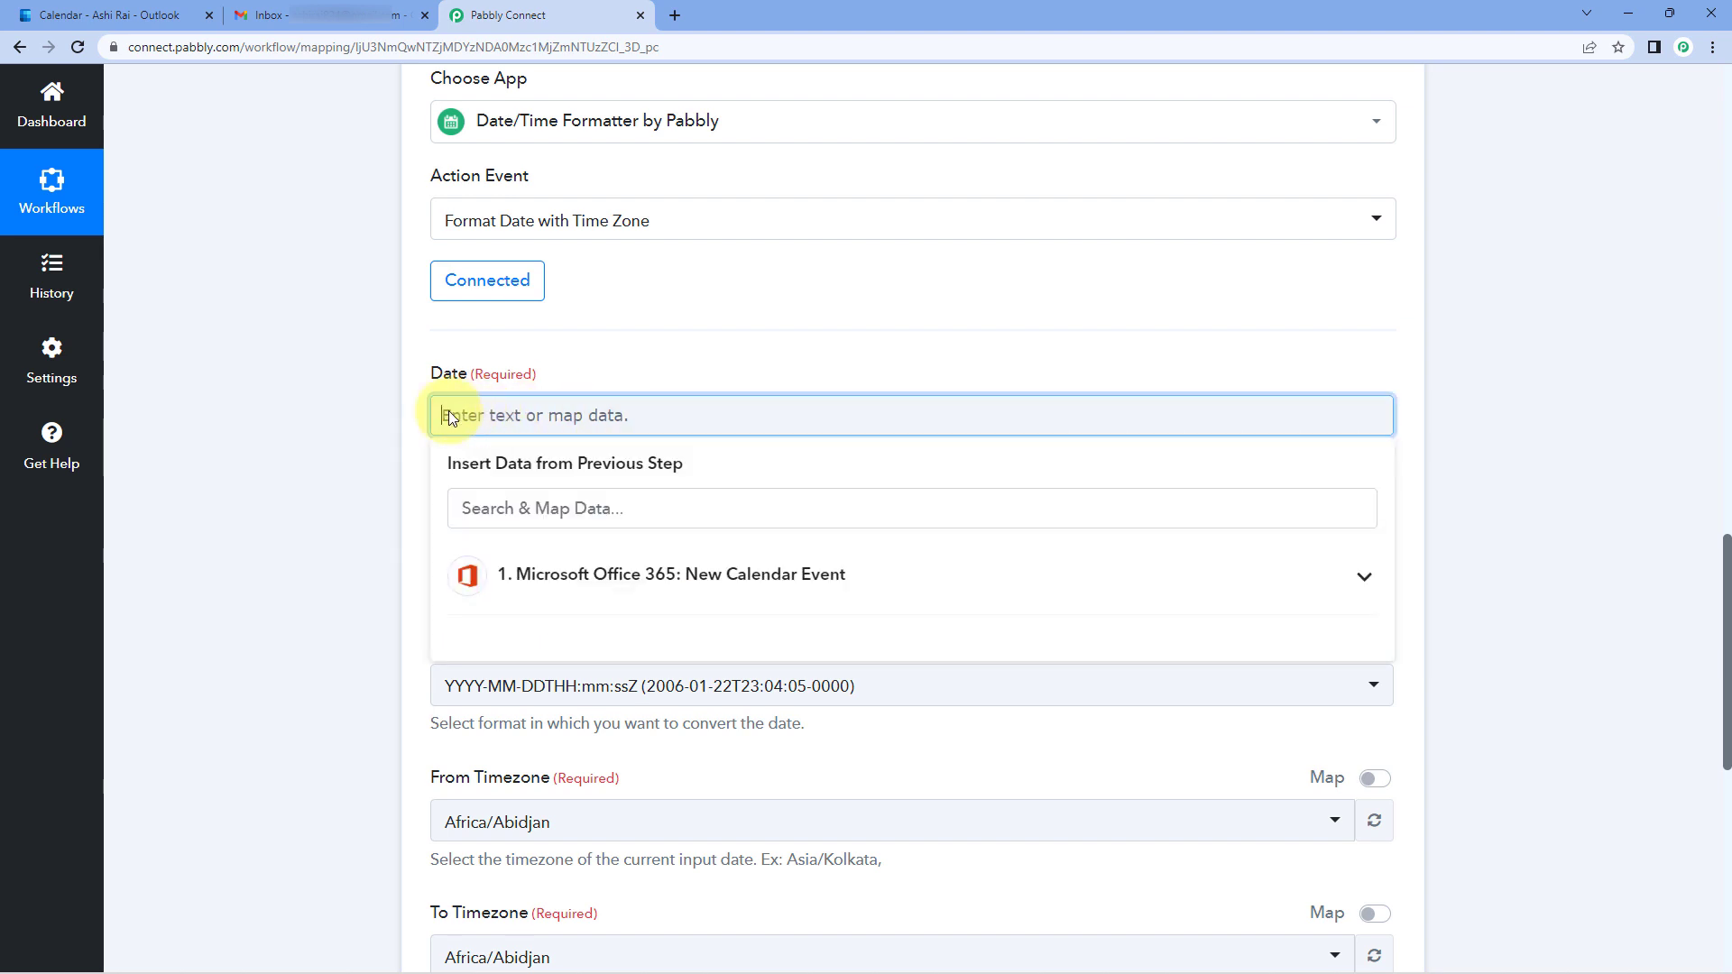
scroll(425, 379, "down", 2)
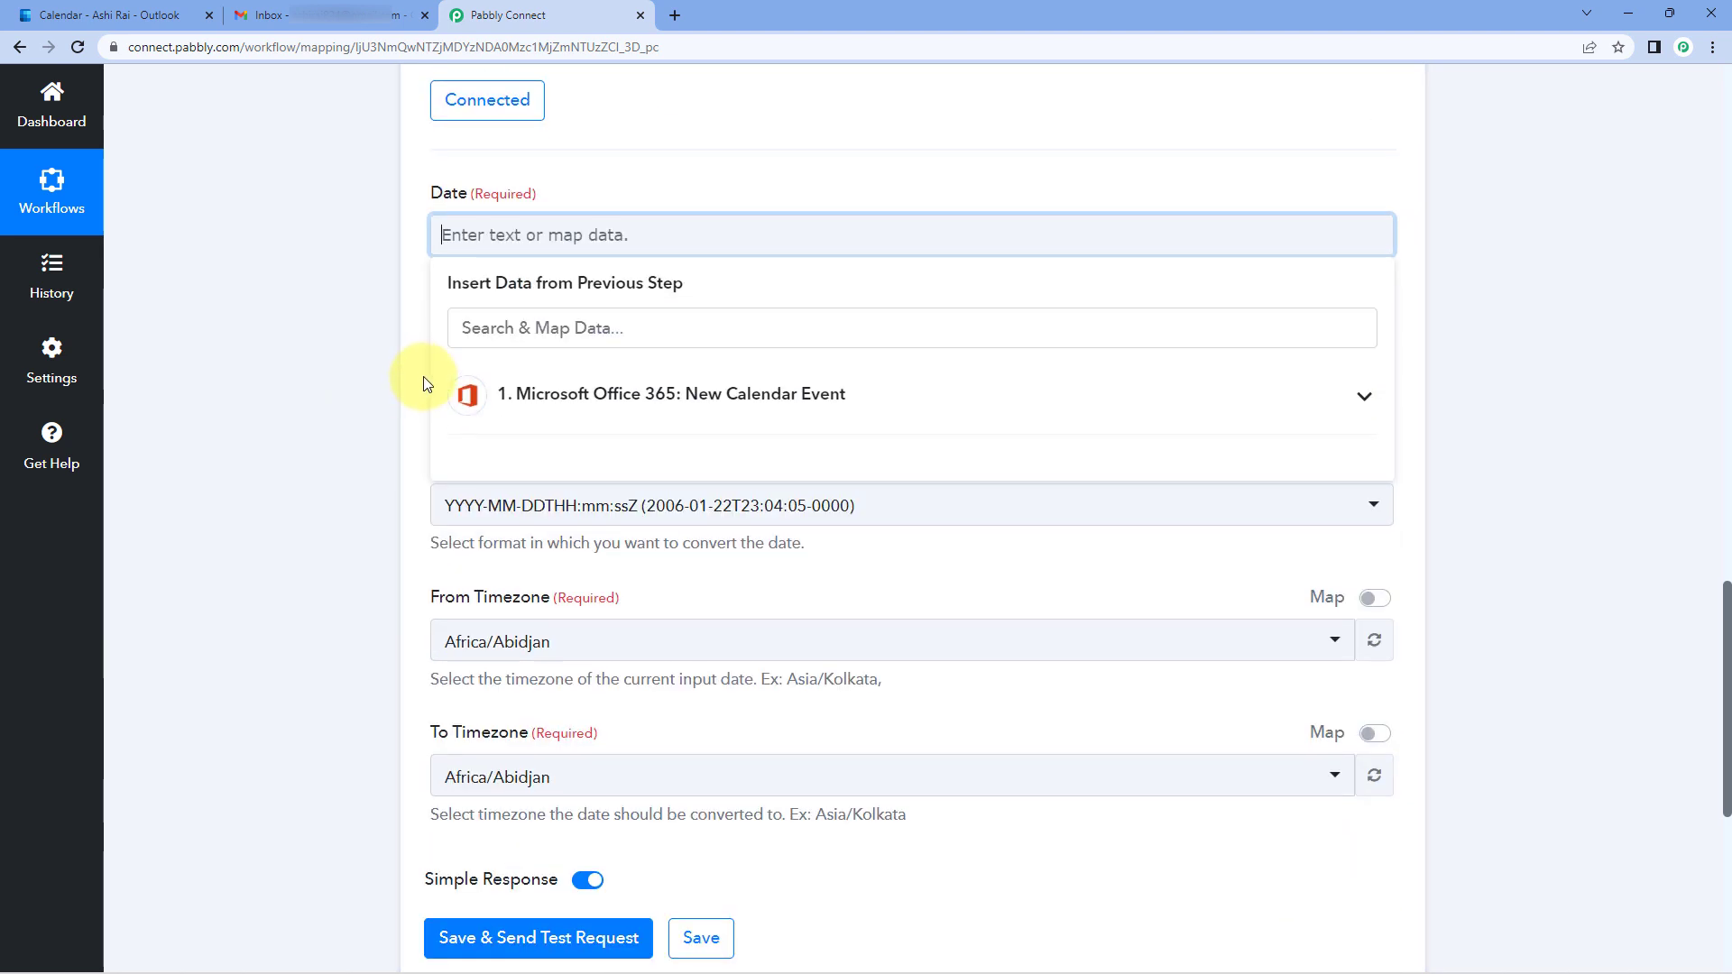
left_click(600, 404)
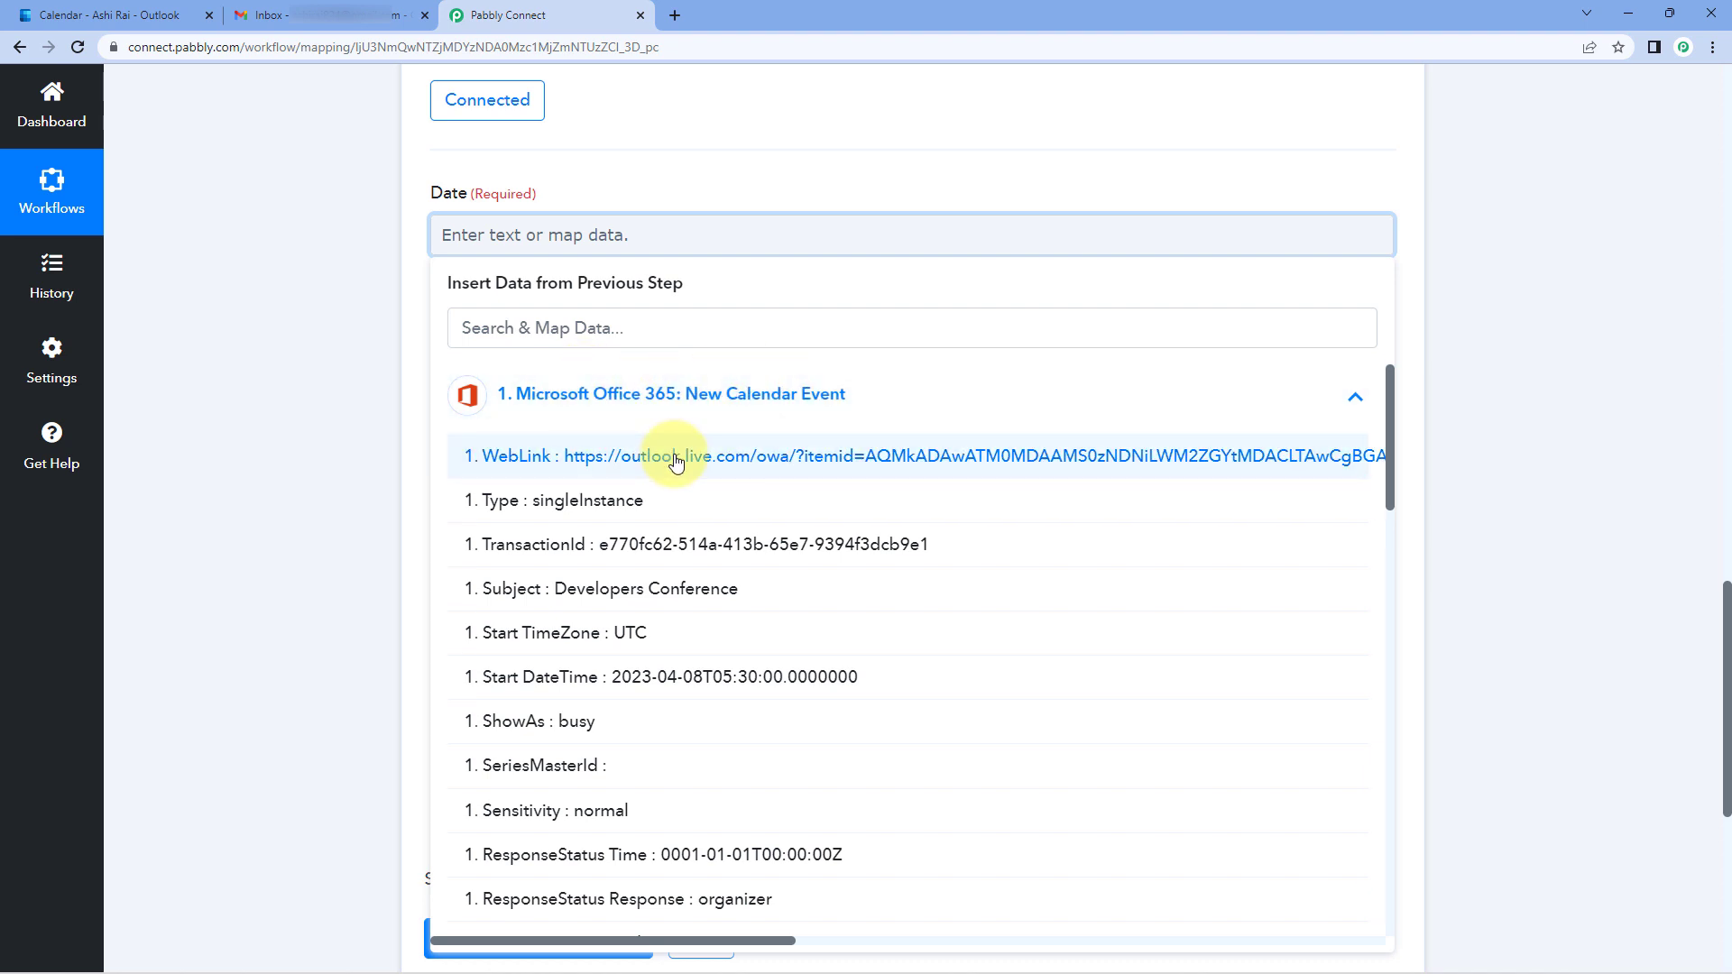
left_click(593, 681)
left_click(327, 413)
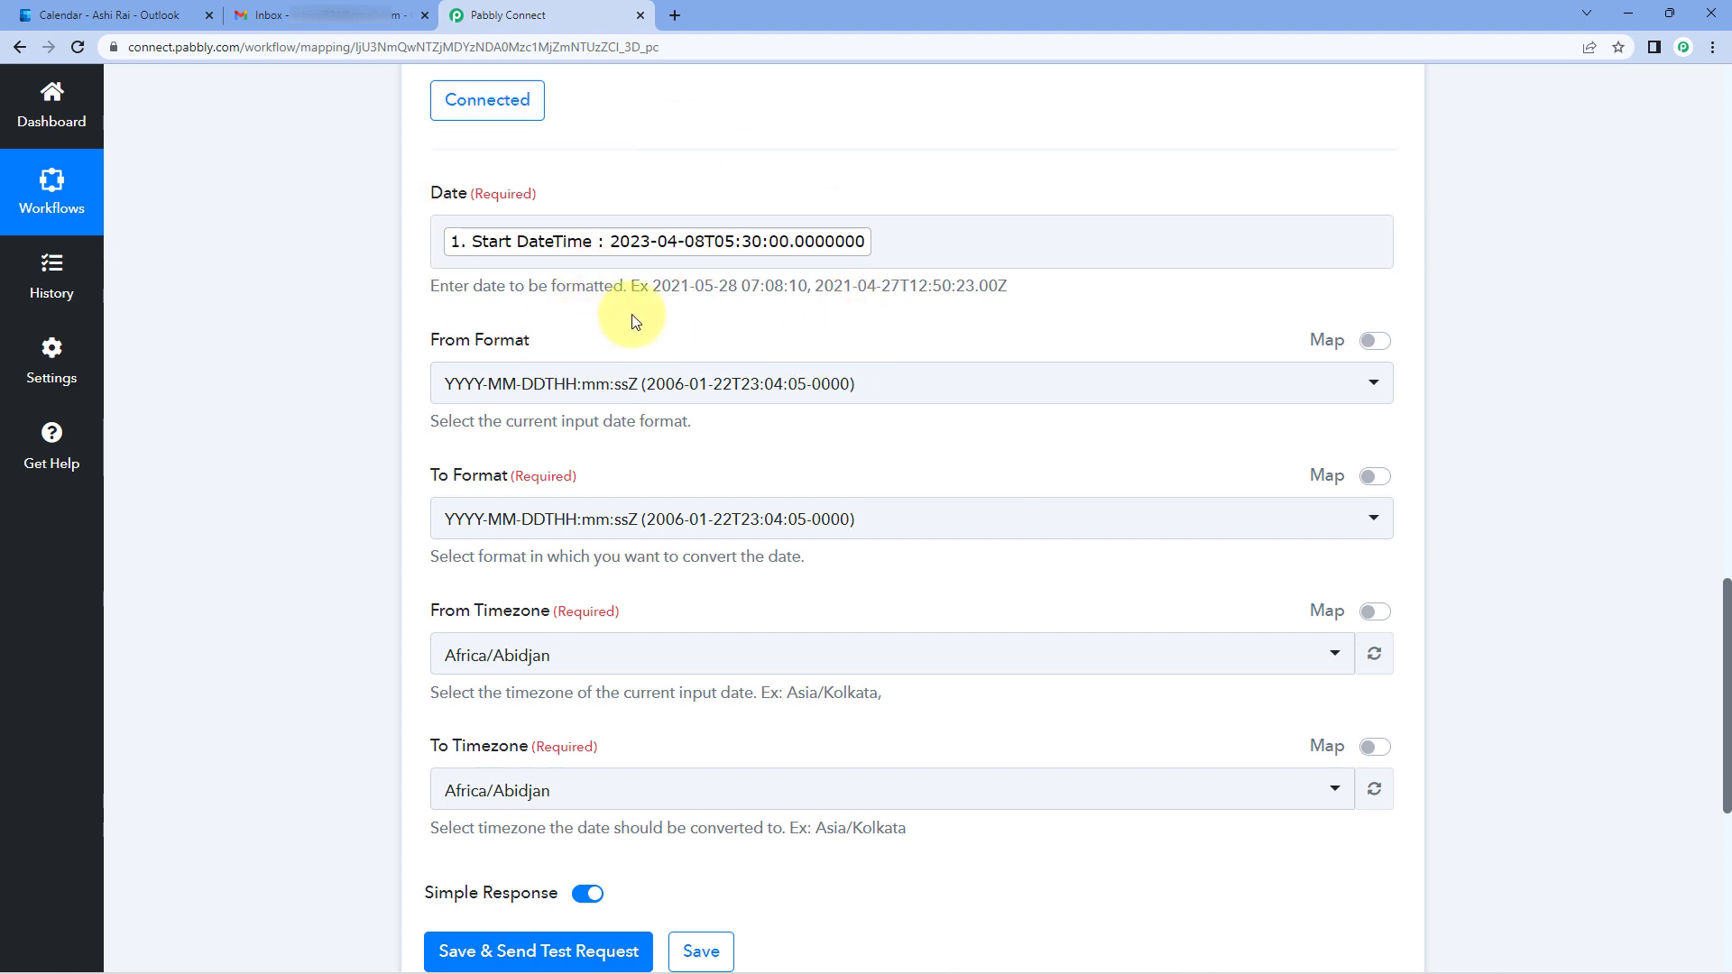
- Set From Format to YYYY-MM-DD HH:mm:ss Z and To Format to YYYY-MM-DDTHH:mm:ssZ
scroll(635, 322, "down", 2)
scroll(572, 232, "up", 1)
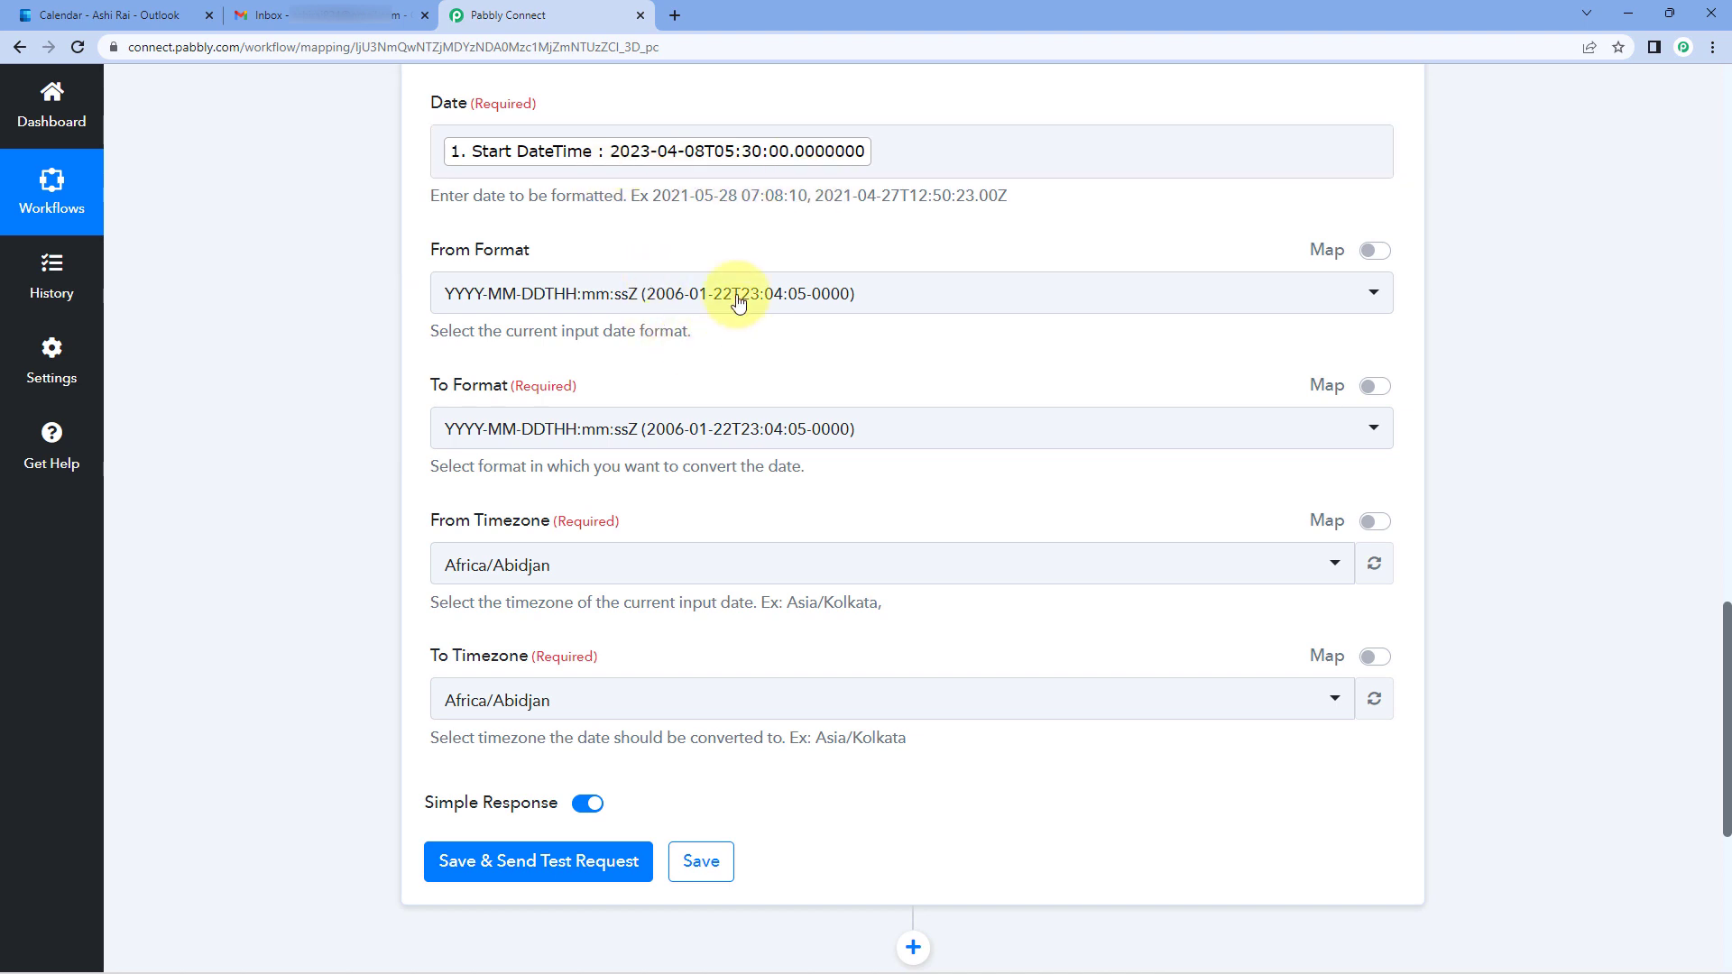
left_click(683, 306)
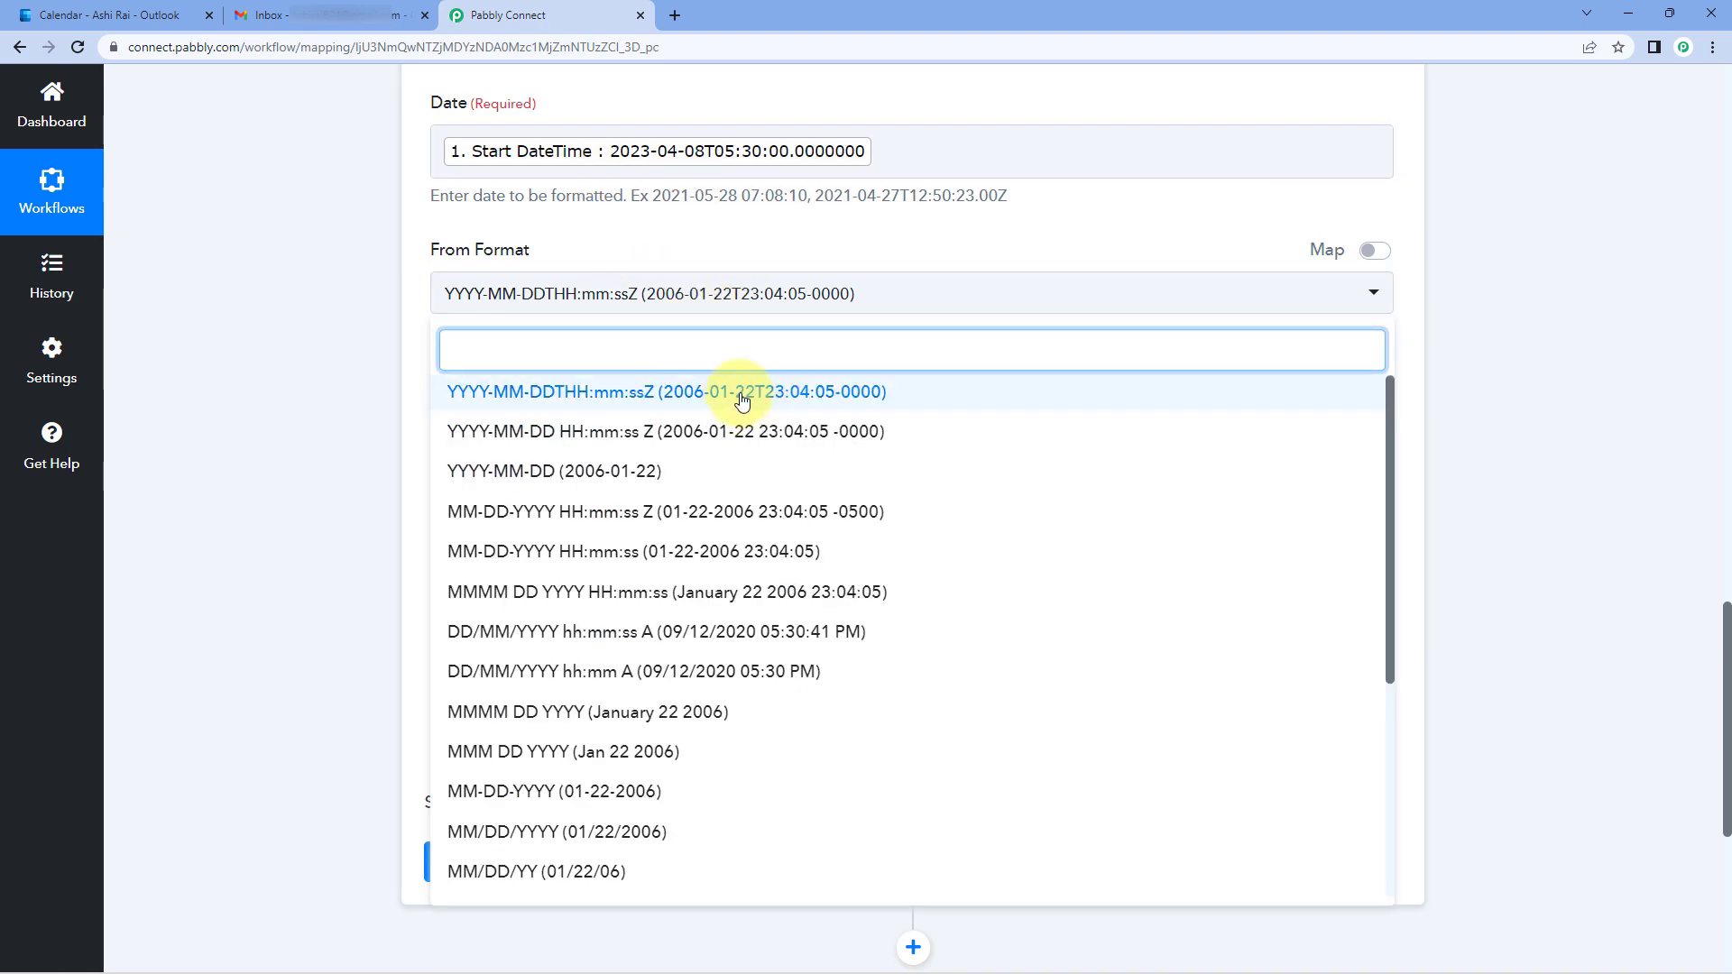
left_click(732, 431)
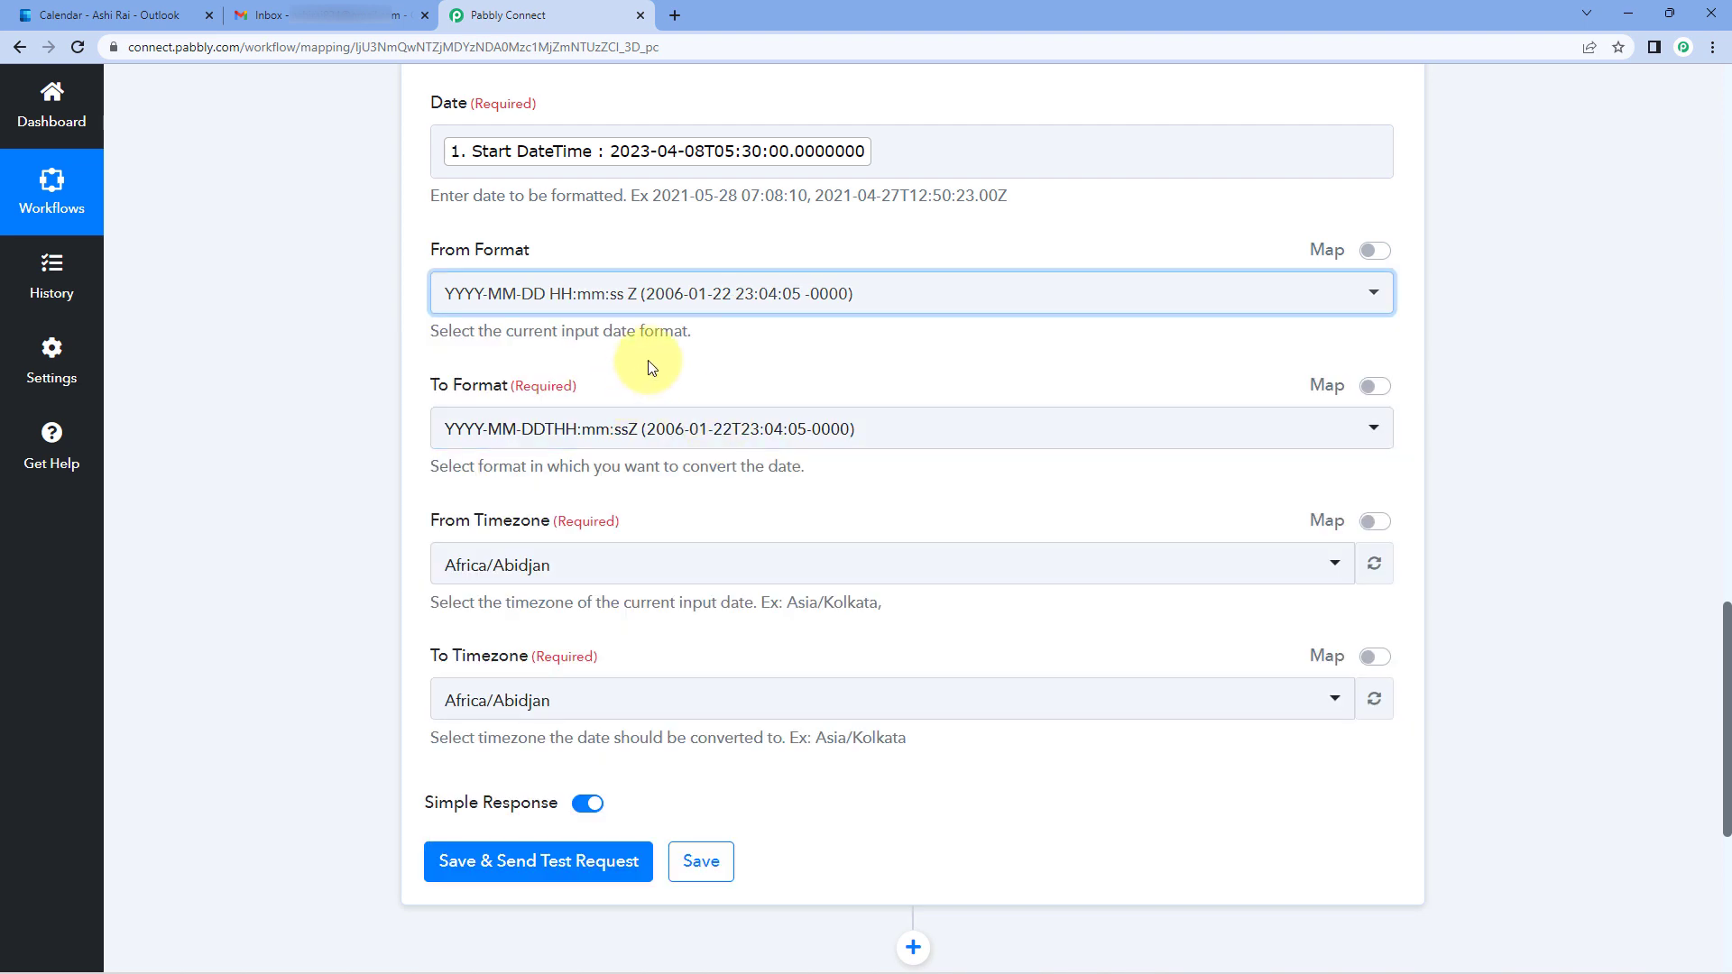
scroll(664, 346, "down", 2)
left_click(737, 252)
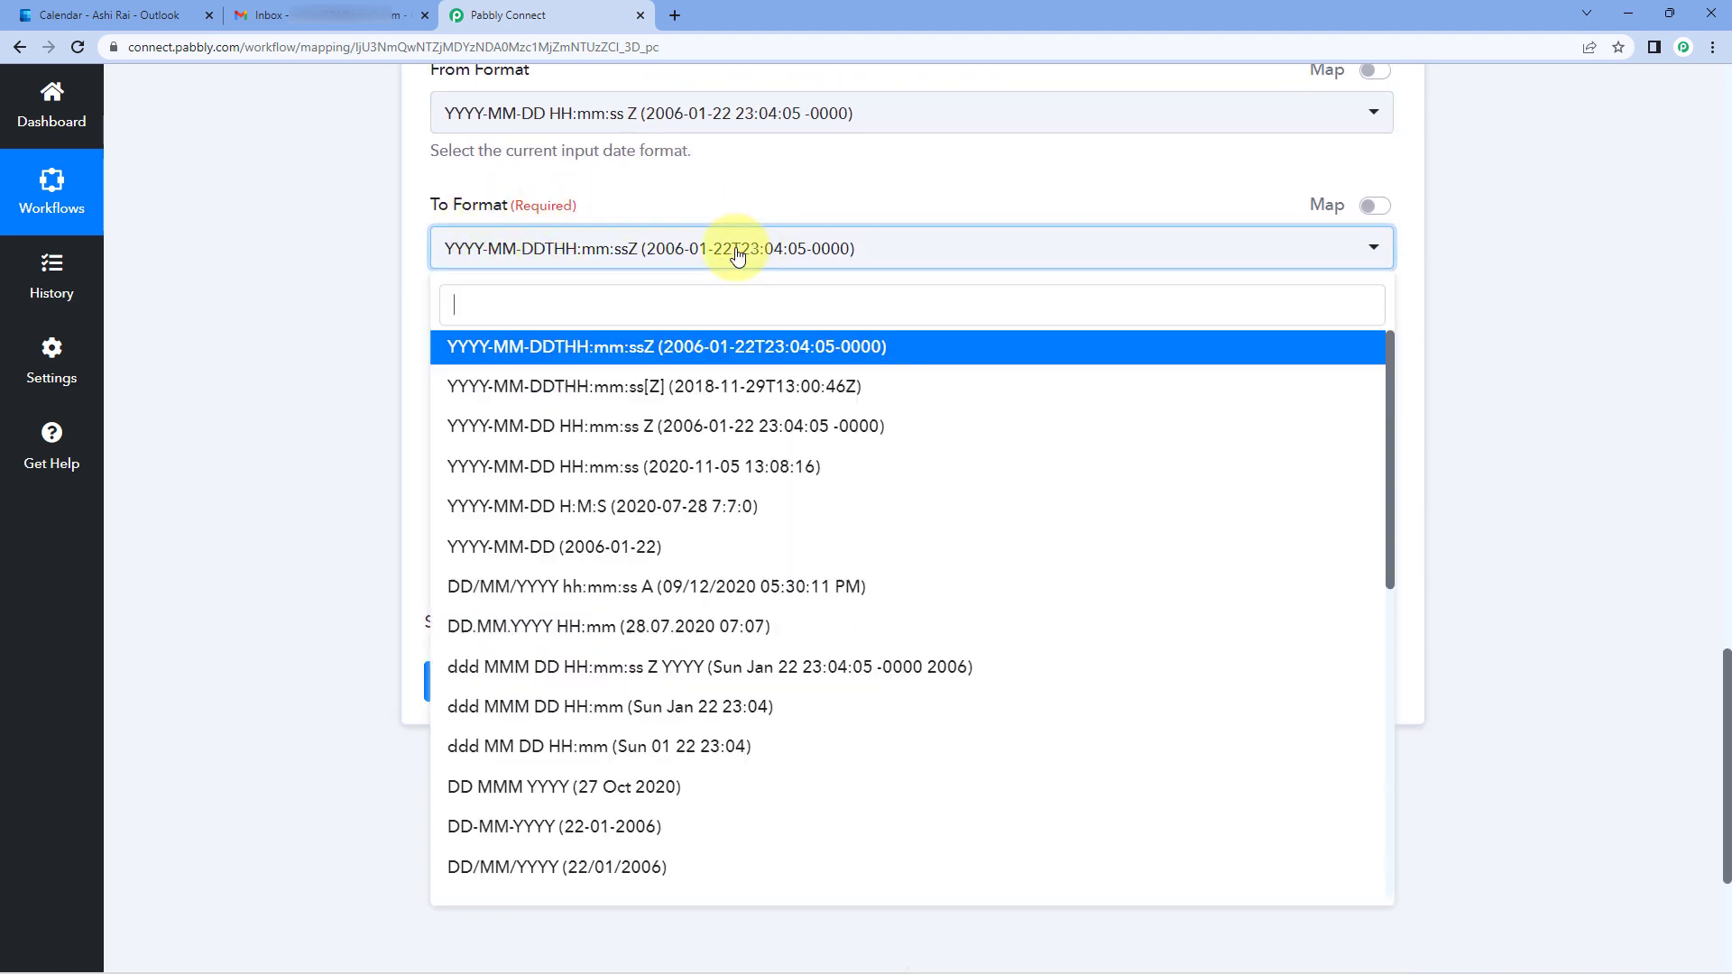
left_click(658, 353)
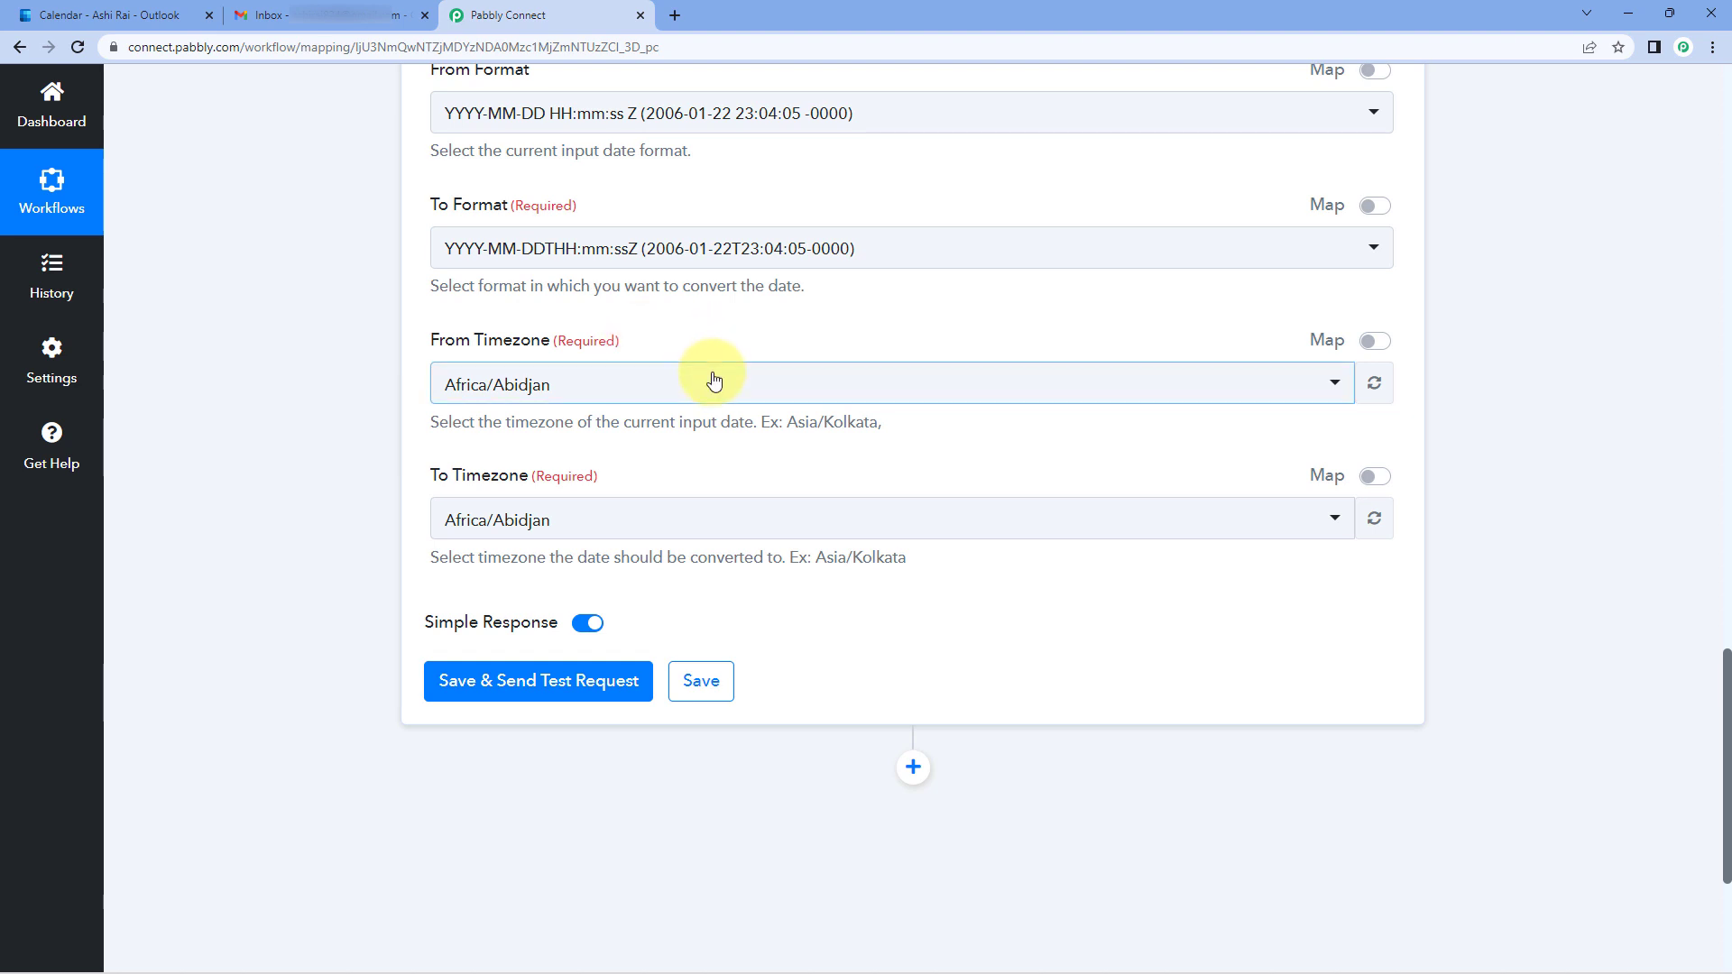
- Set the formatter's From Timezone to Etc/UTC
scroll(774, 310, "up", 3)
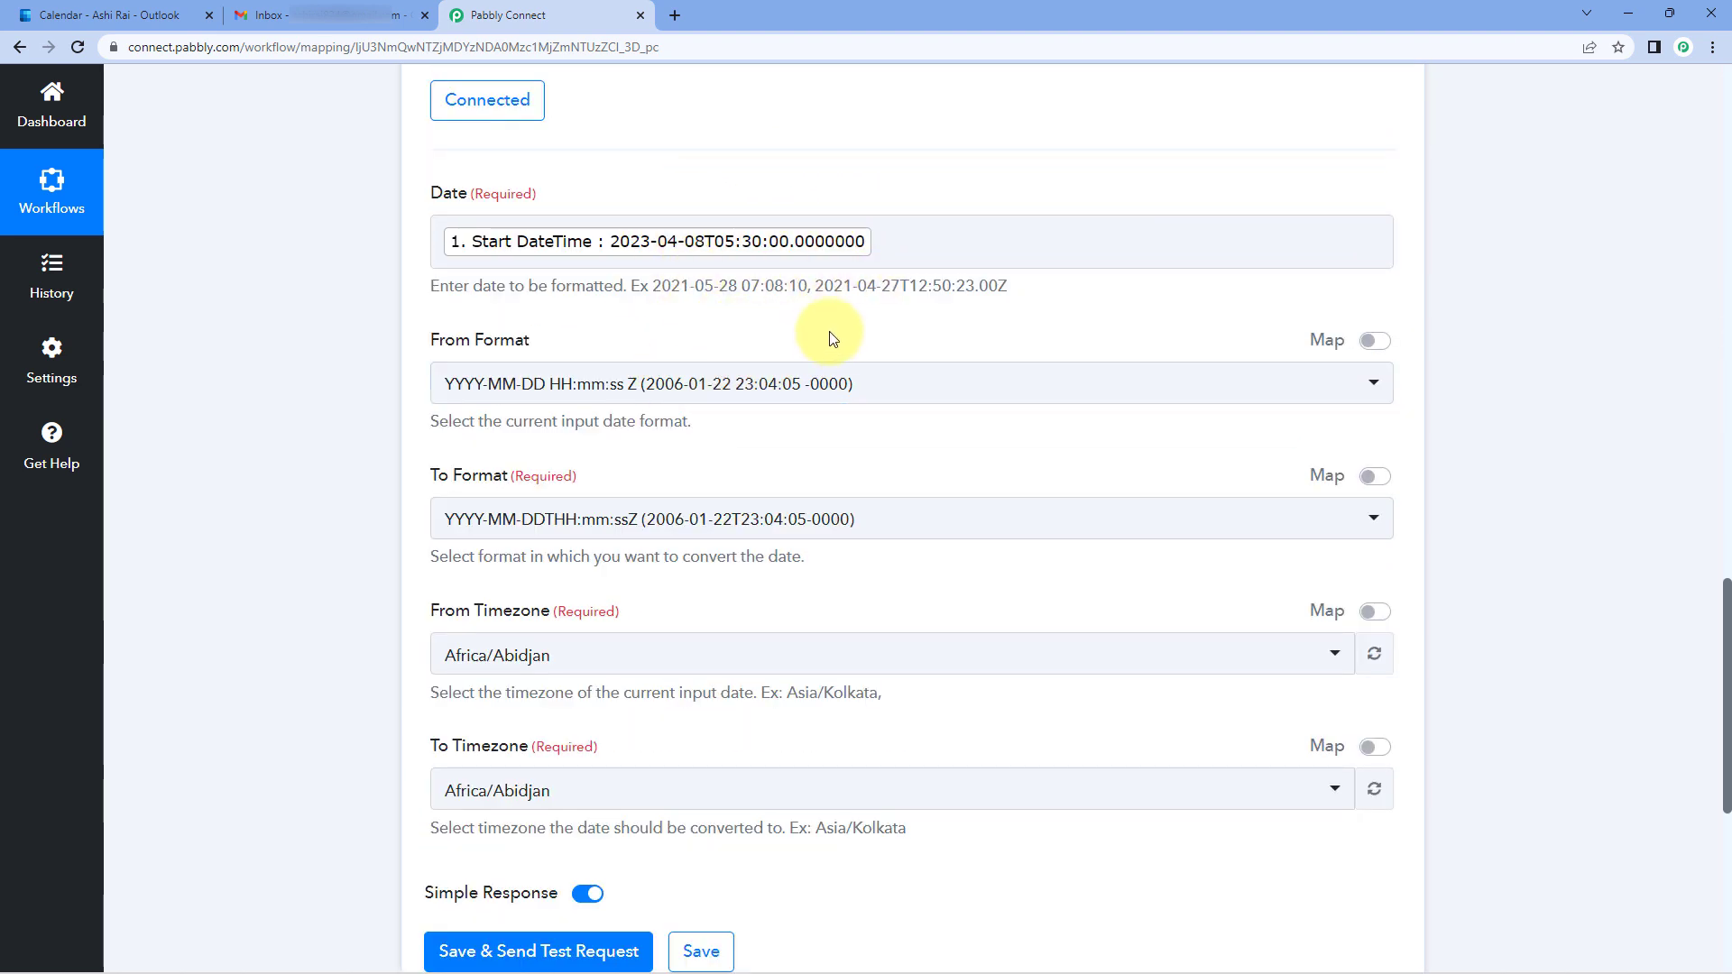
scroll(827, 330, "down", 3)
left_click(745, 389)
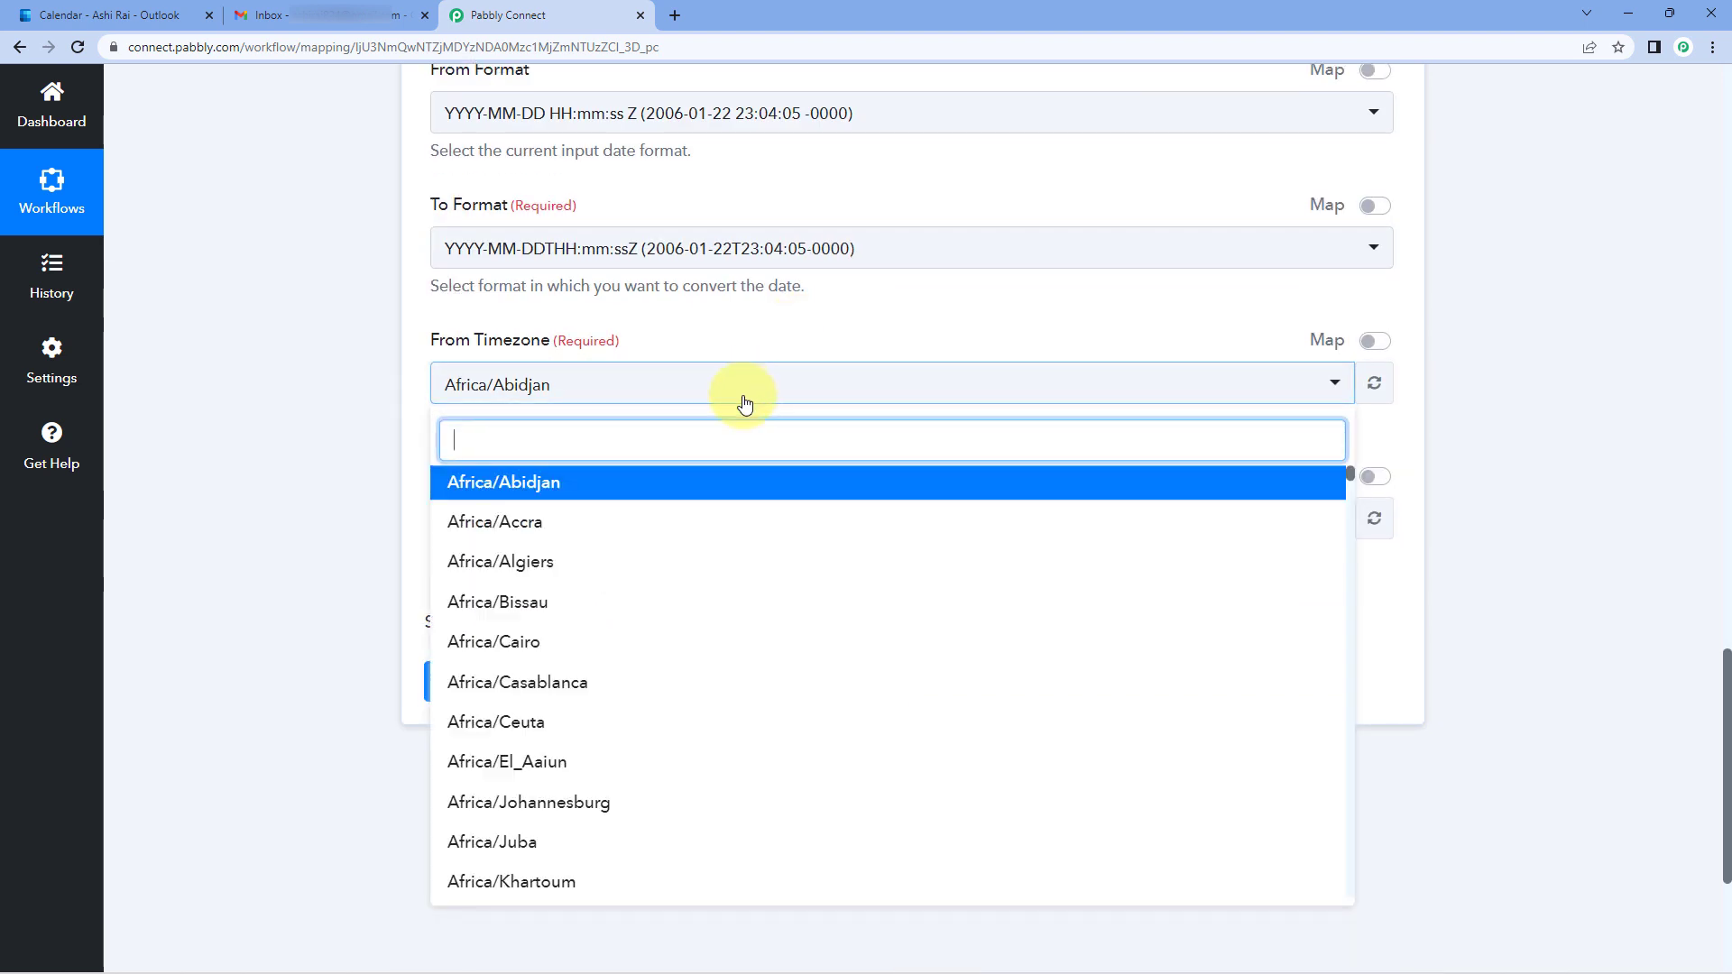
type("utc")
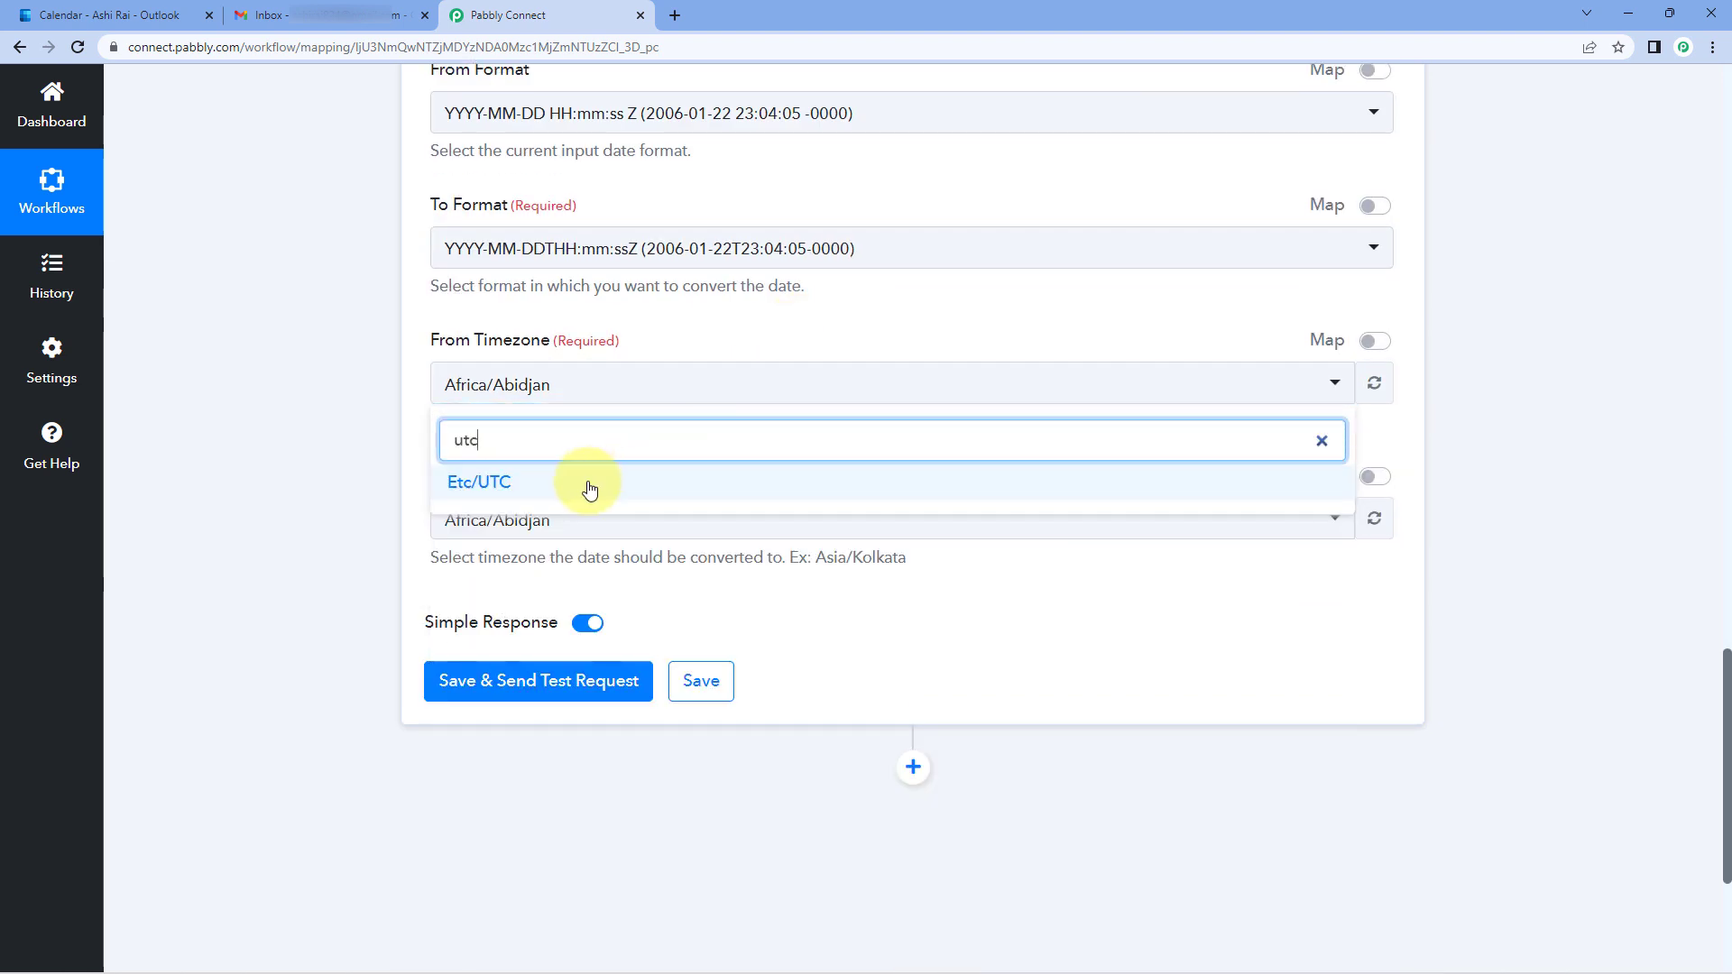
left_click(585, 483)
scroll(406, 422, "down", 1)
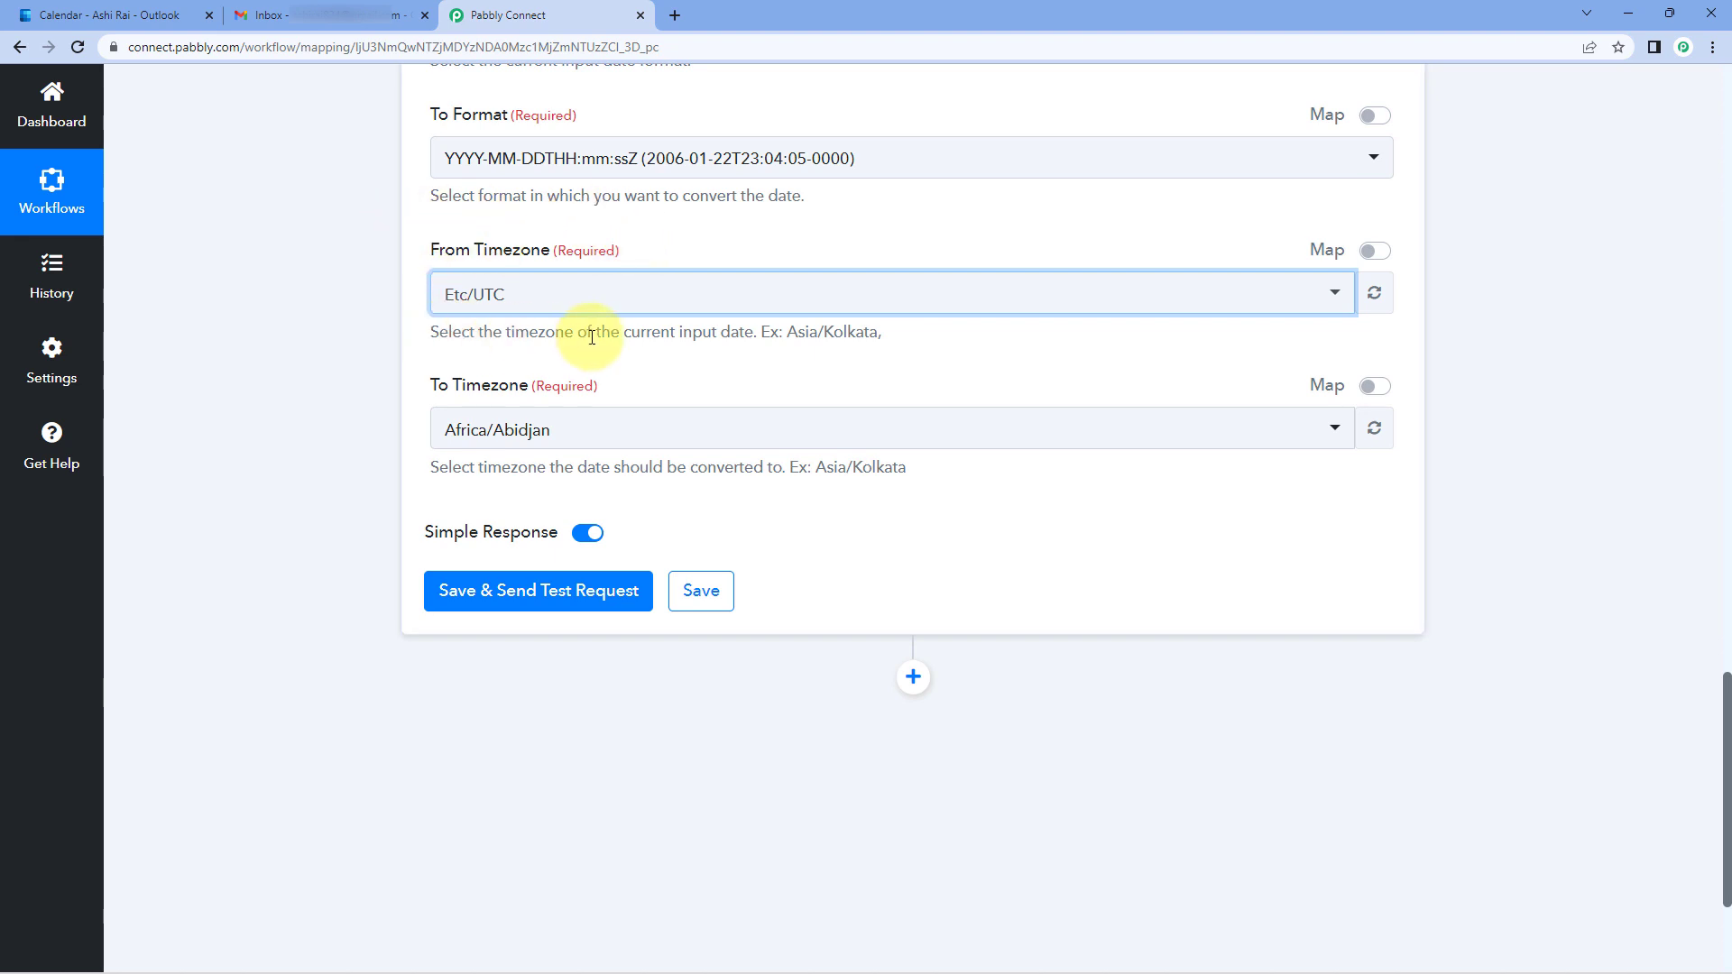
- Set the formatter's To Timezone to Asia/Kolkata, then save the step and send a test request
left_click(680, 427)
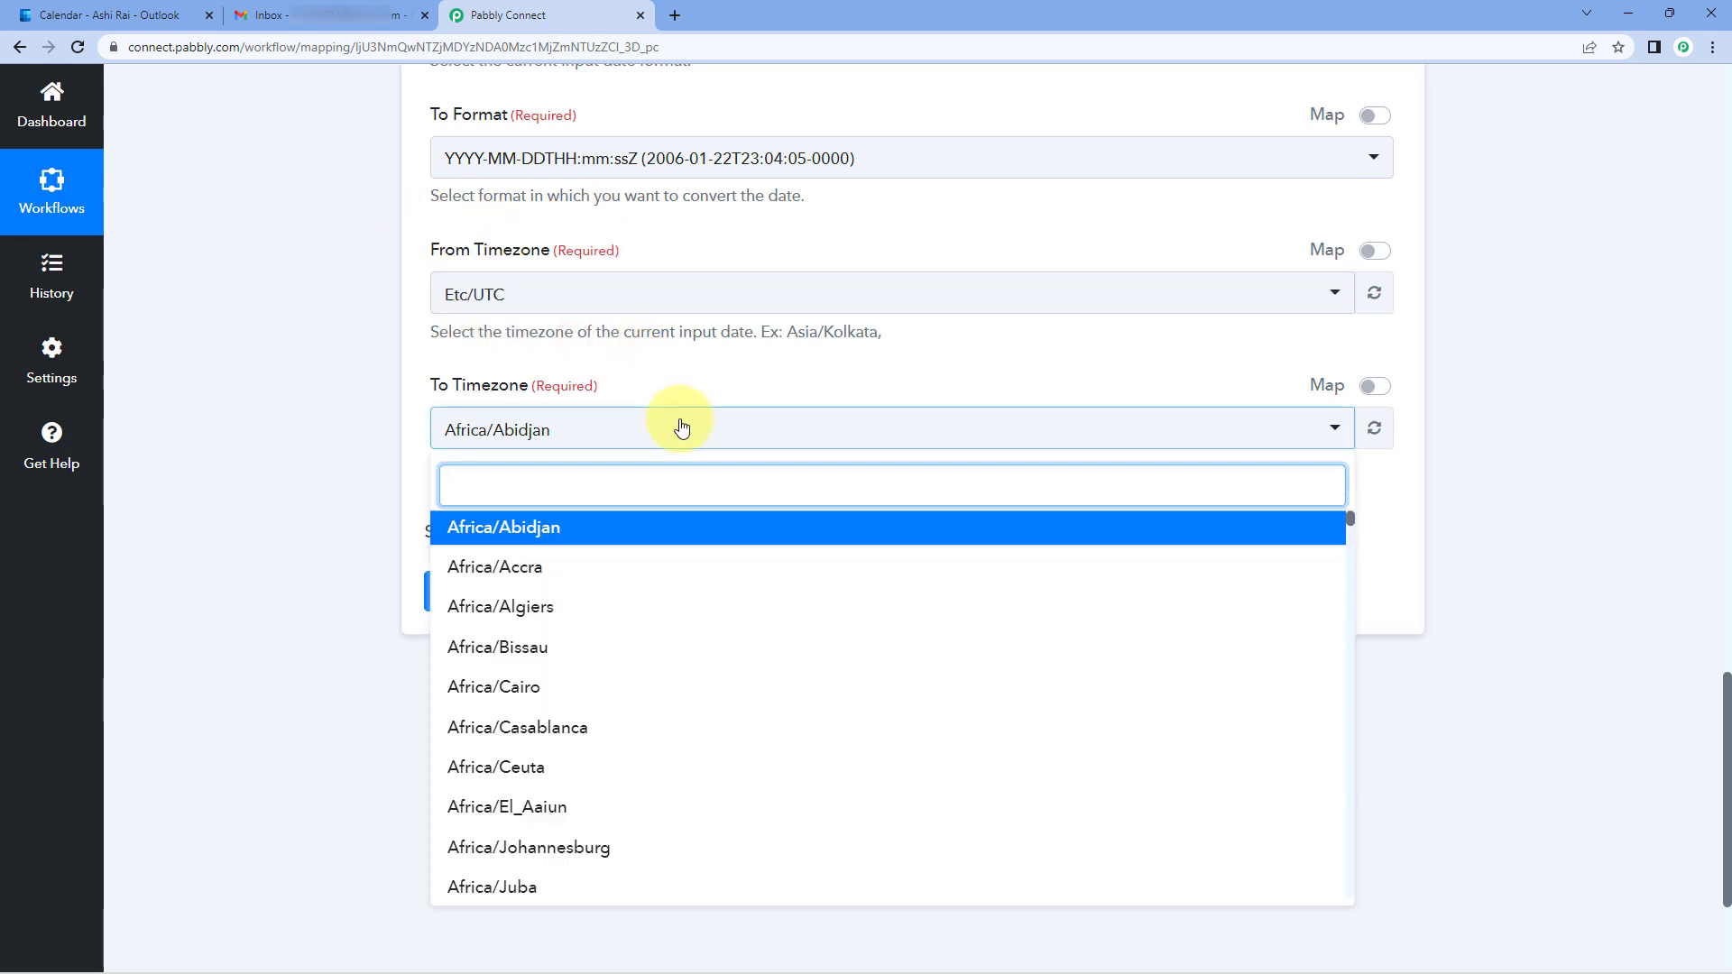
type("kol")
left_click(527, 528)
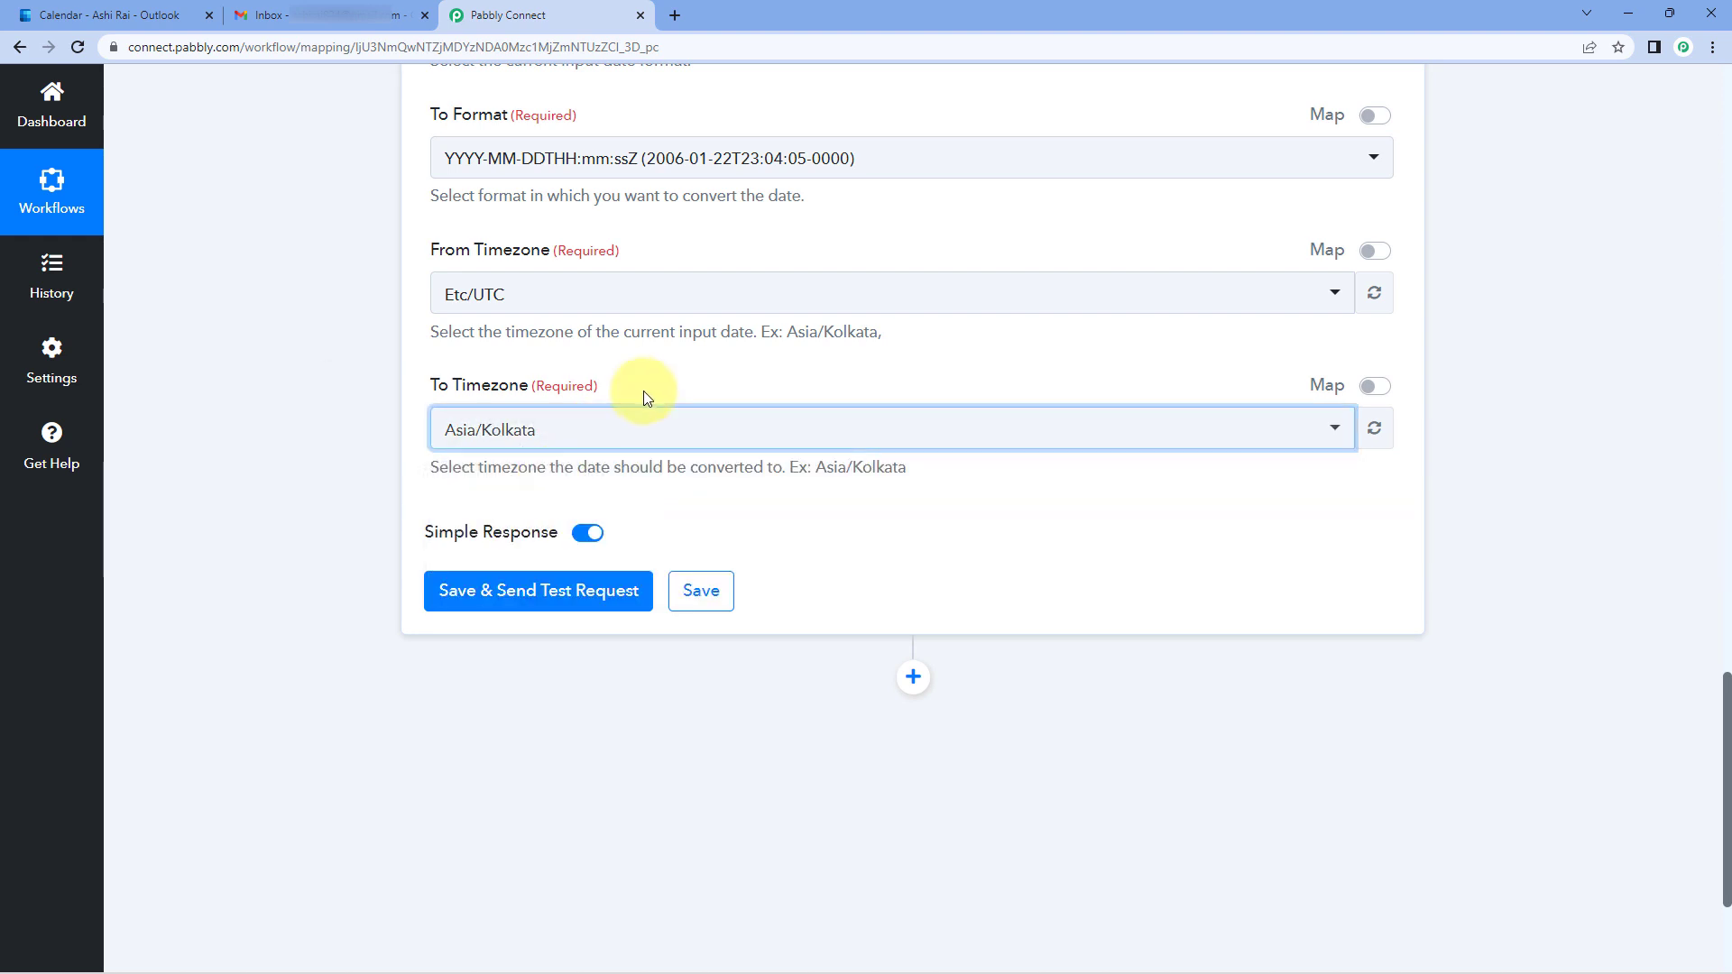
left_click(664, 381)
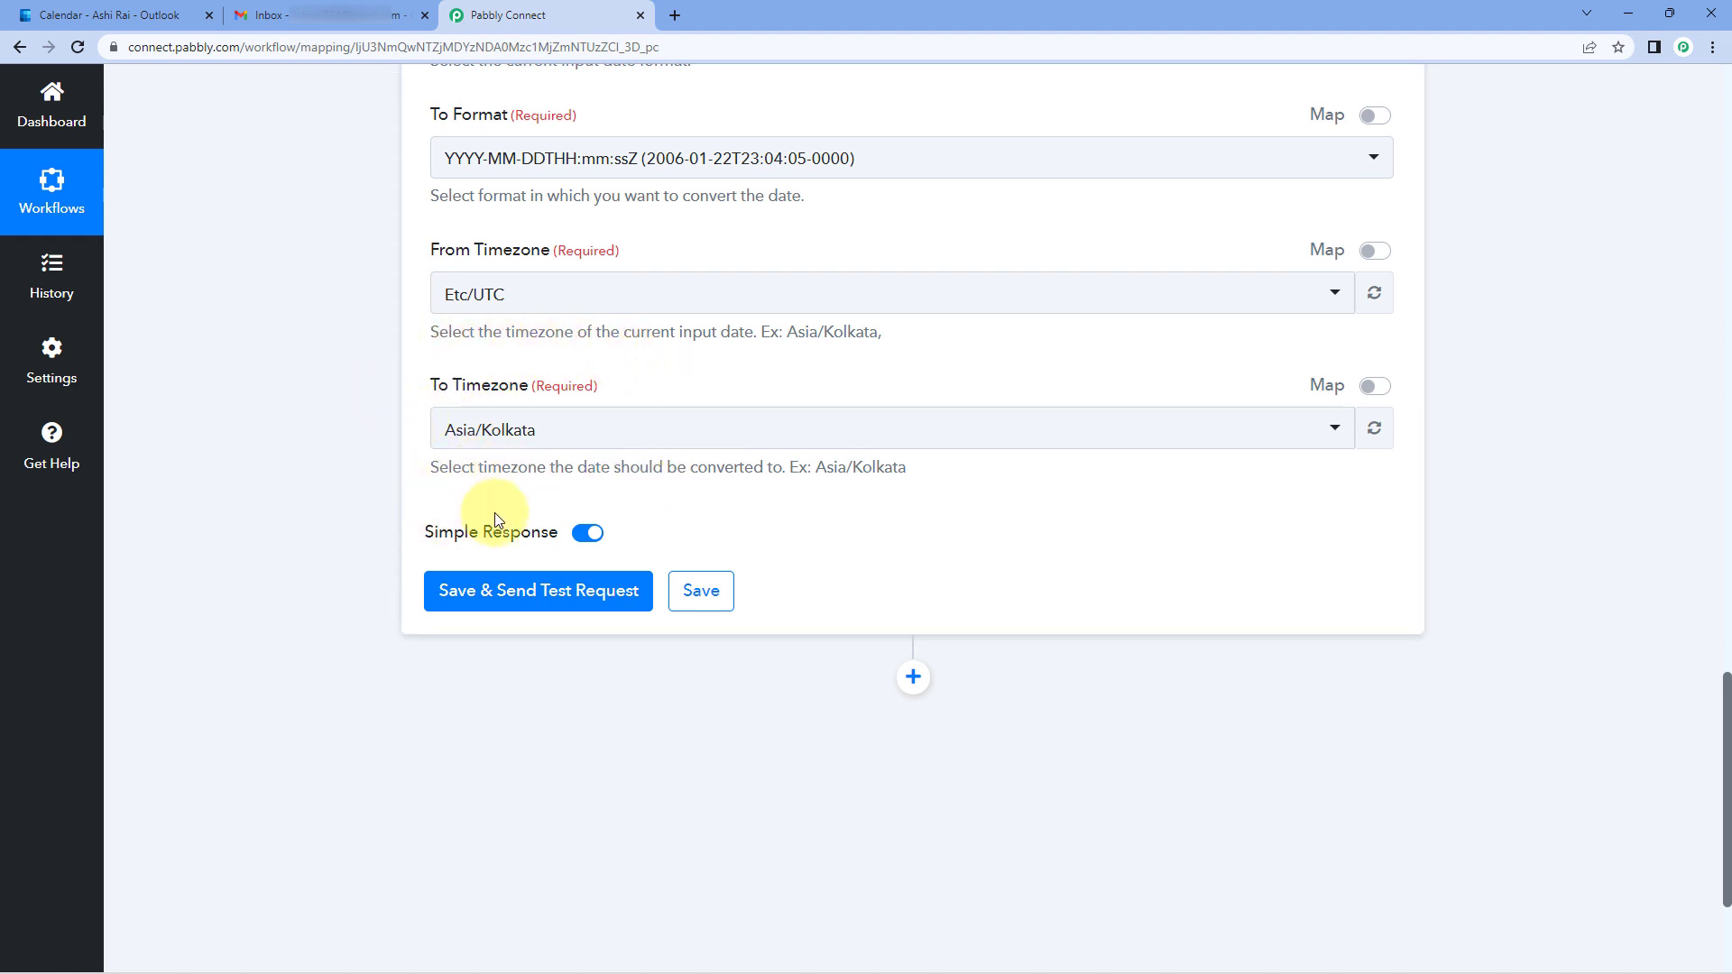
left_click(527, 603)
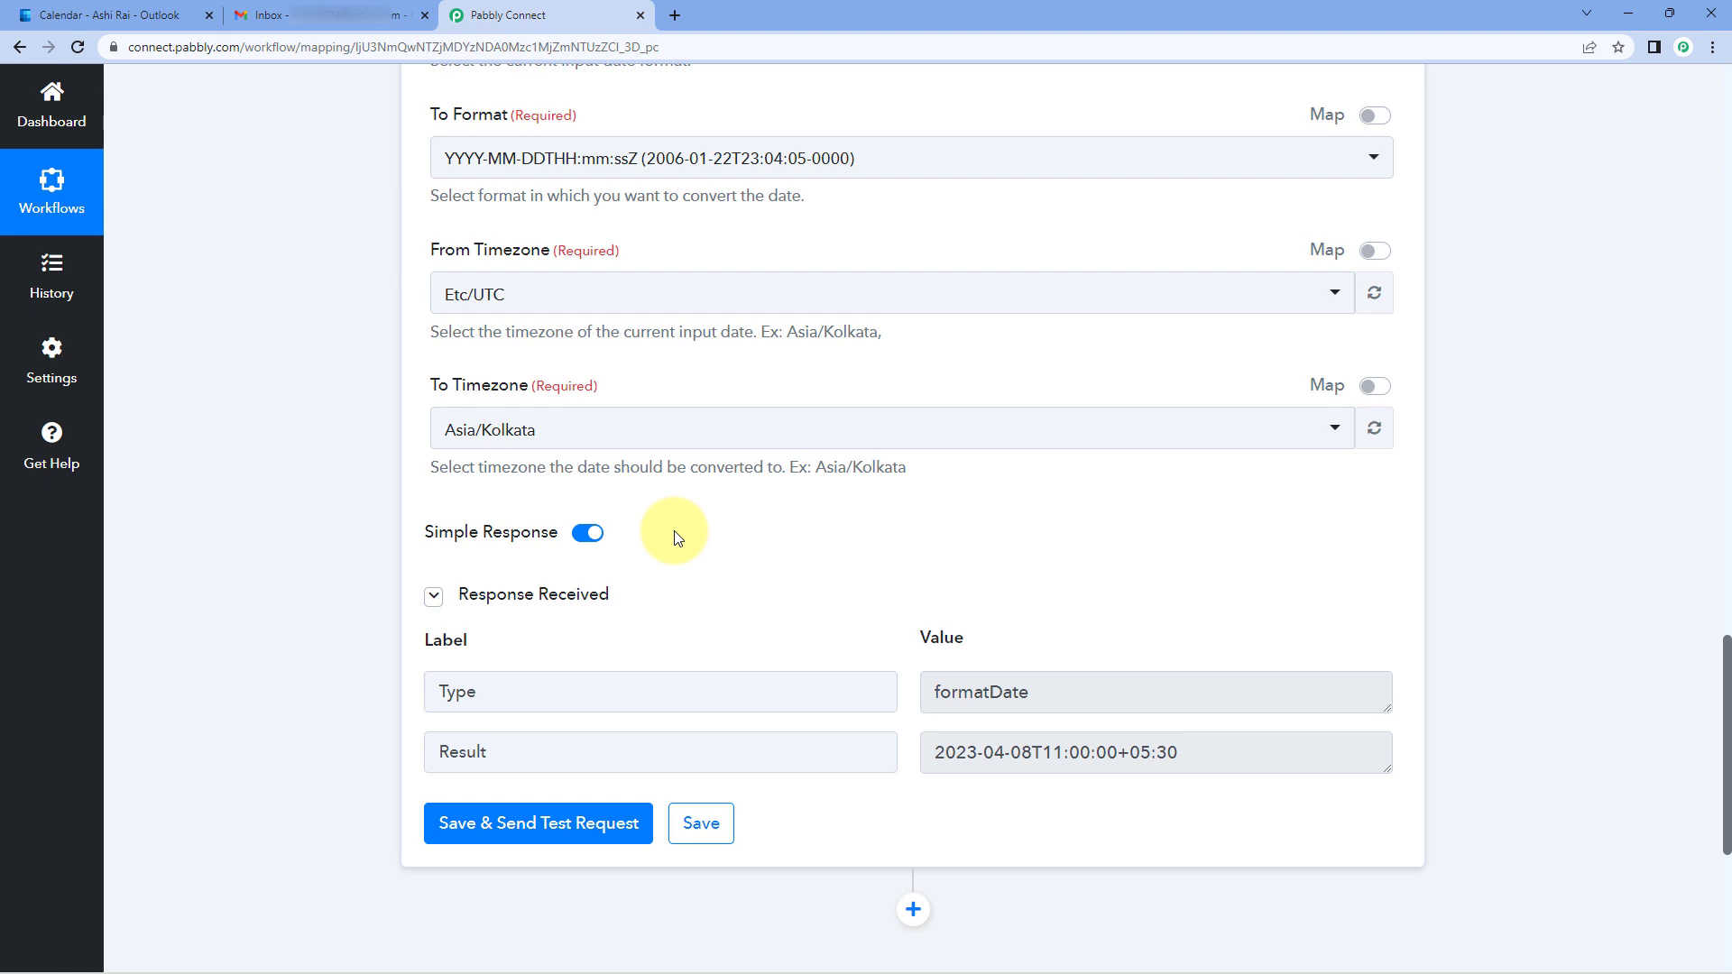
- Compare the formatter's Result value with the mapped Start DateTime and with the Developers Conference event's time in the Outlook calendar
scroll(983, 604, "down", 1)
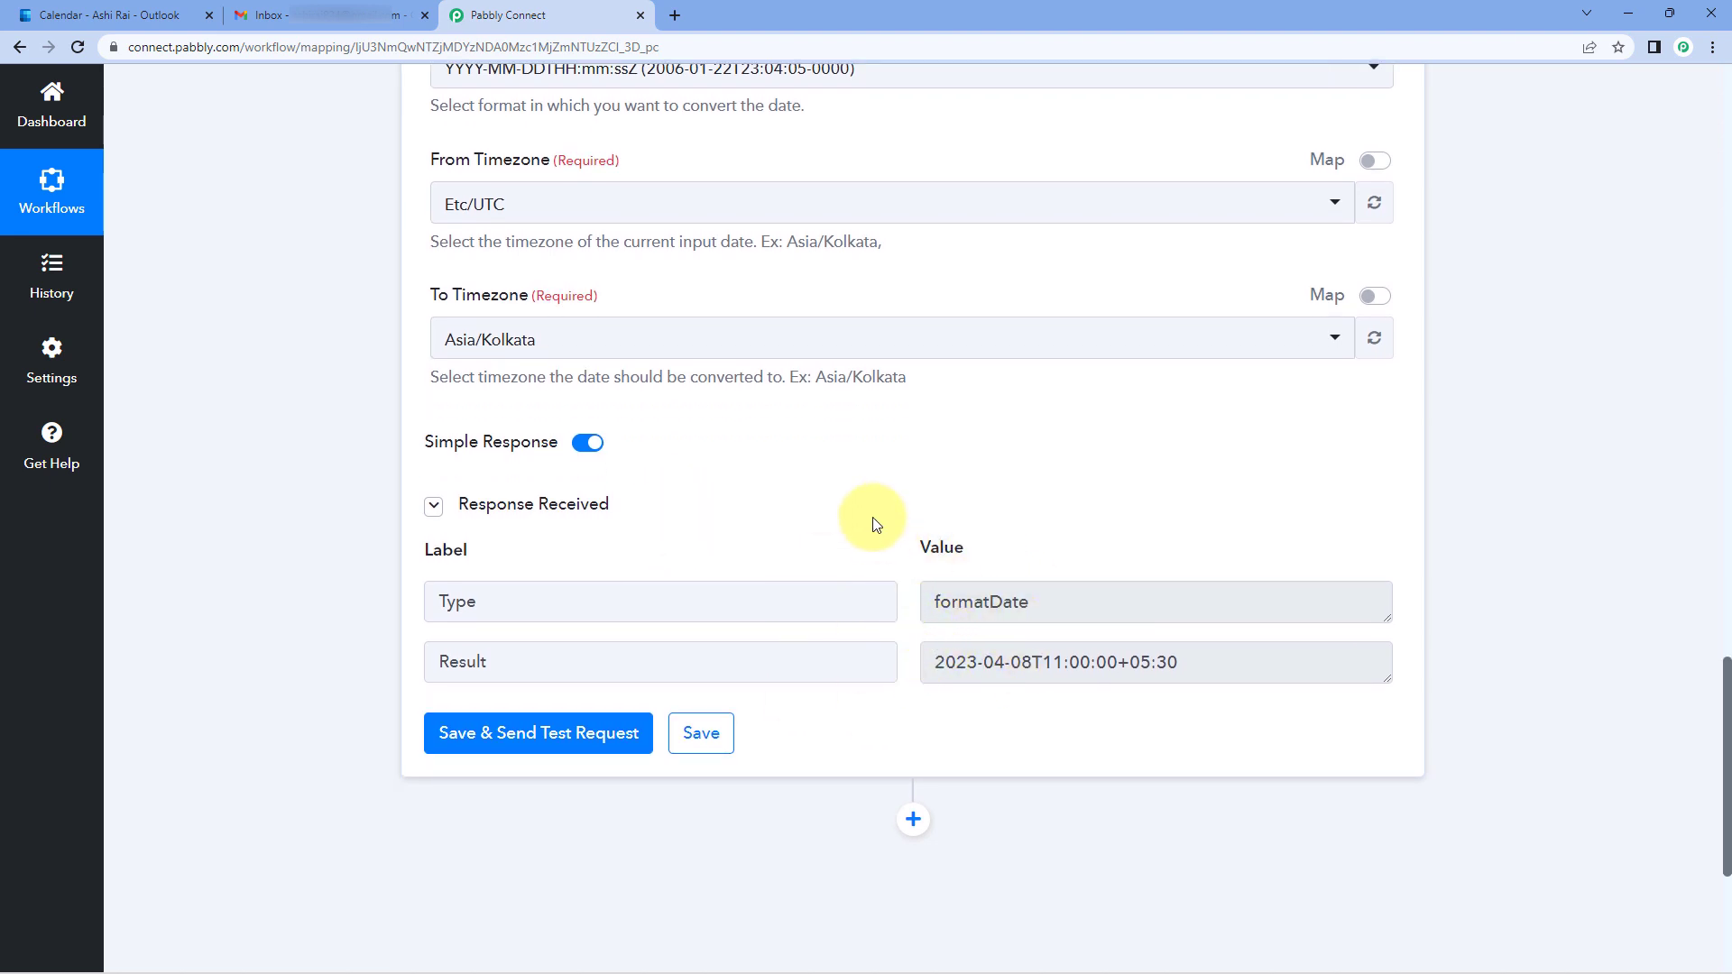
scroll(873, 521, "down", 2)
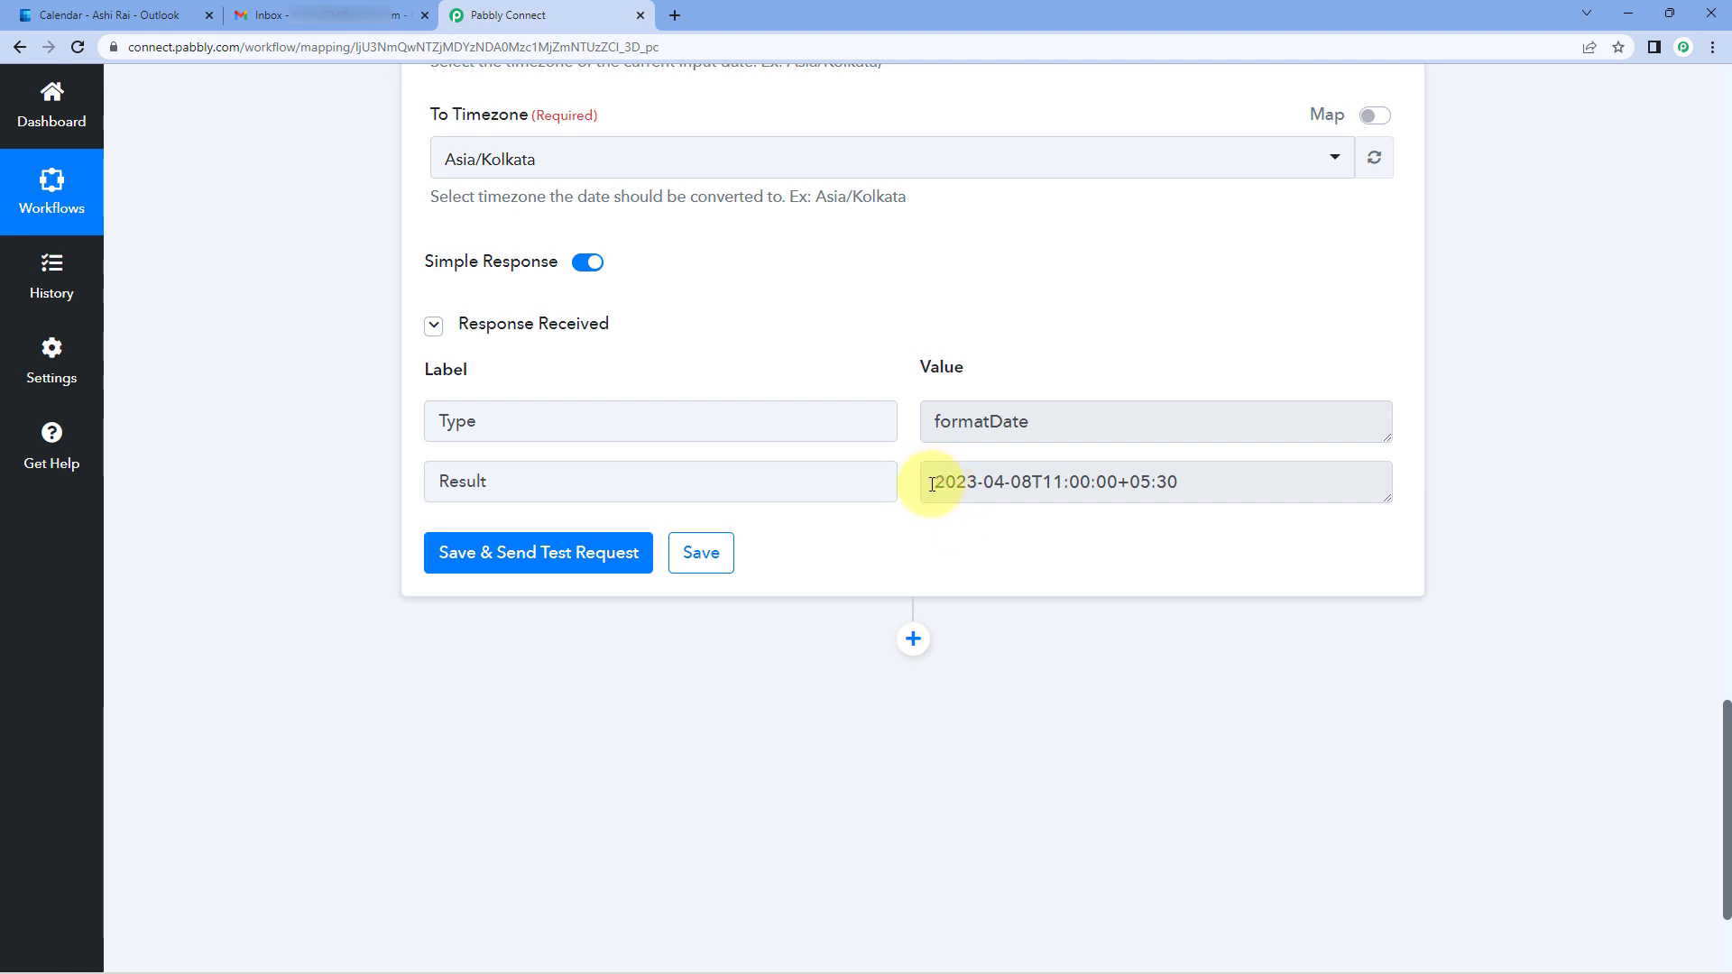
left_click_drag(932, 484, 1021, 493)
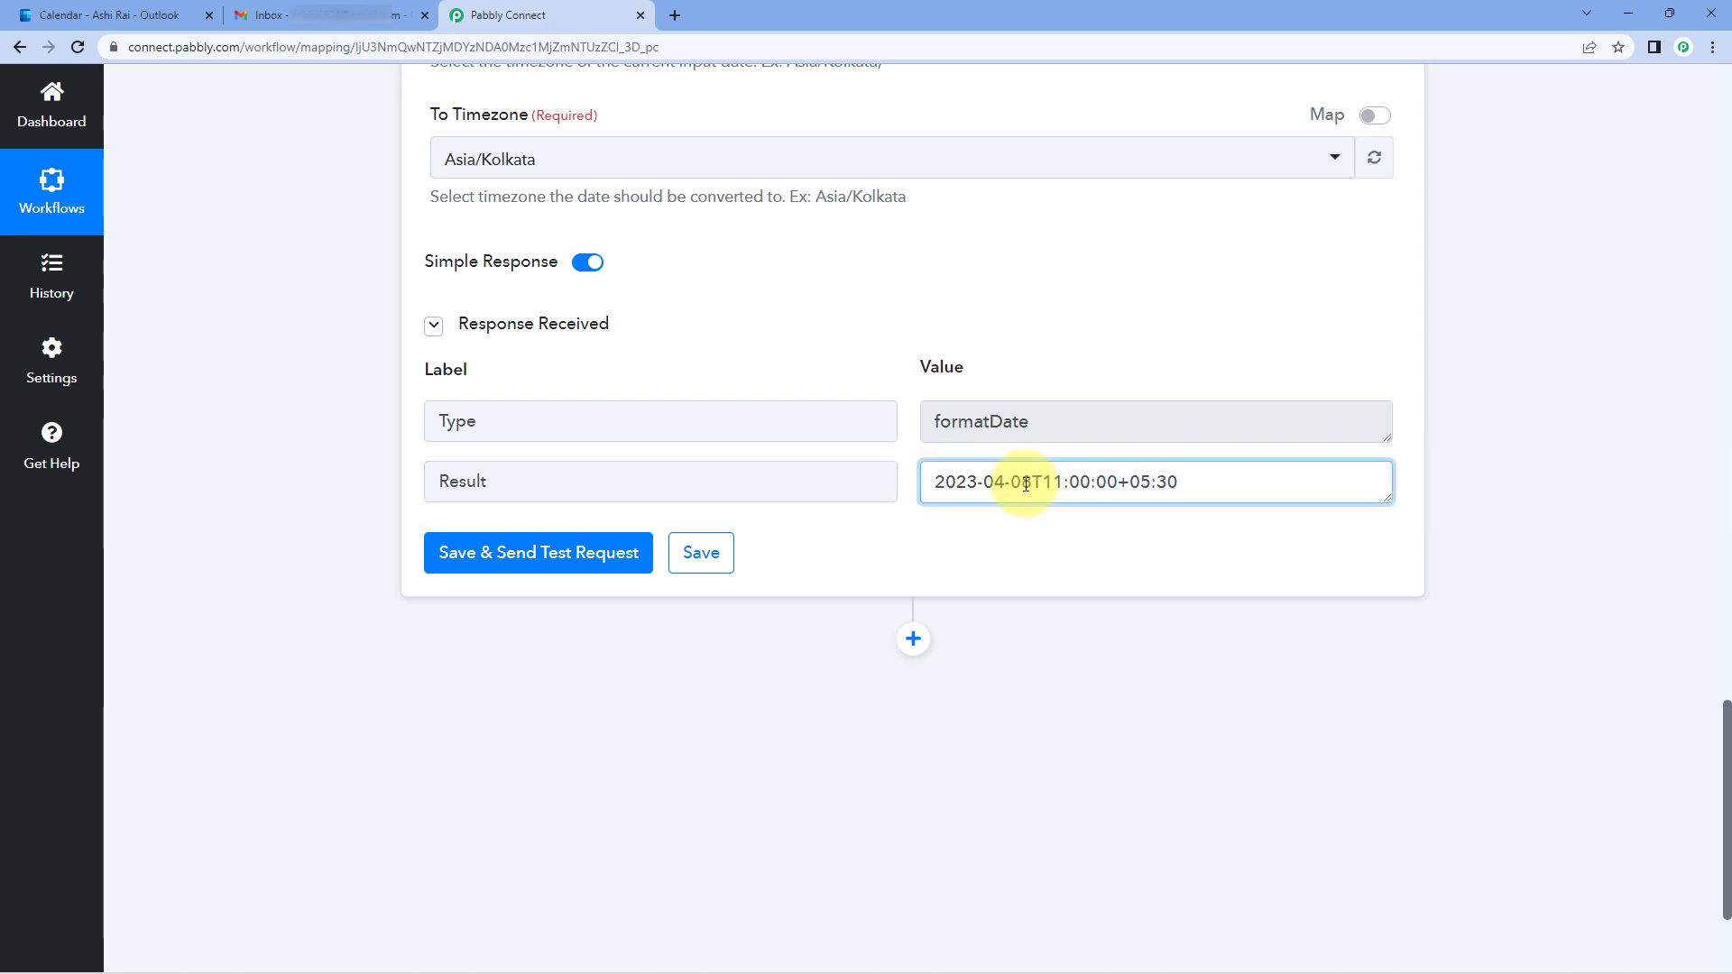
left_click_drag(1034, 483, 913, 494)
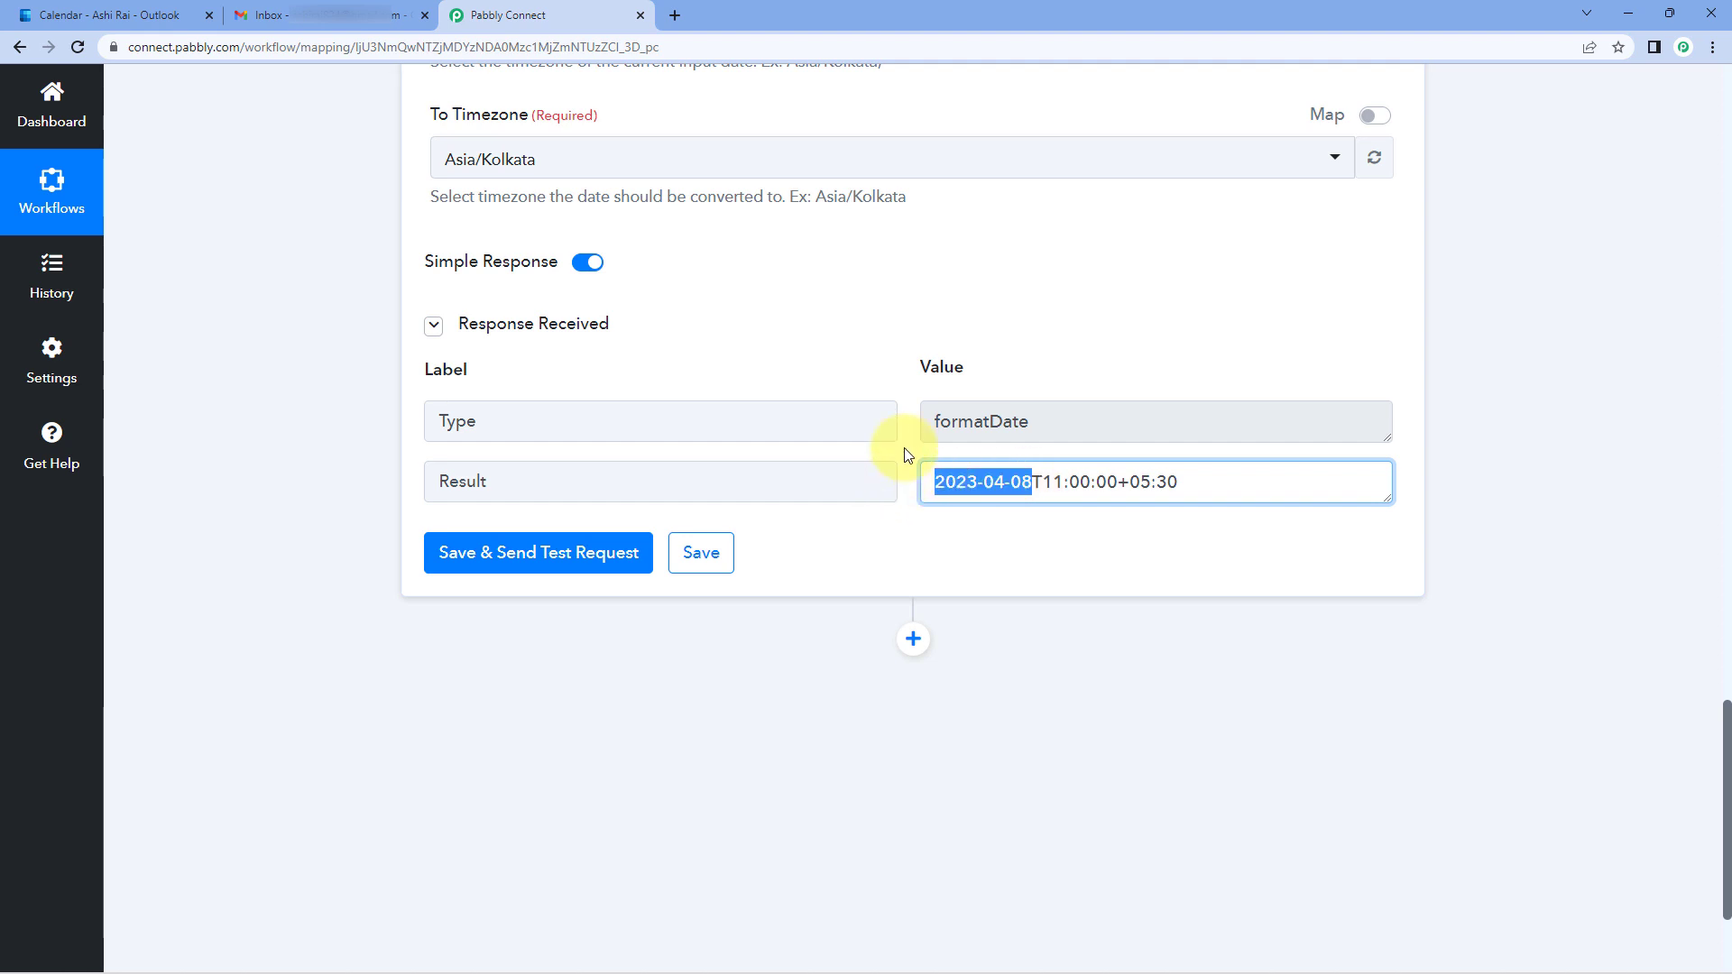
scroll(905, 352, "up", 3)
scroll(905, 352, "up", 6)
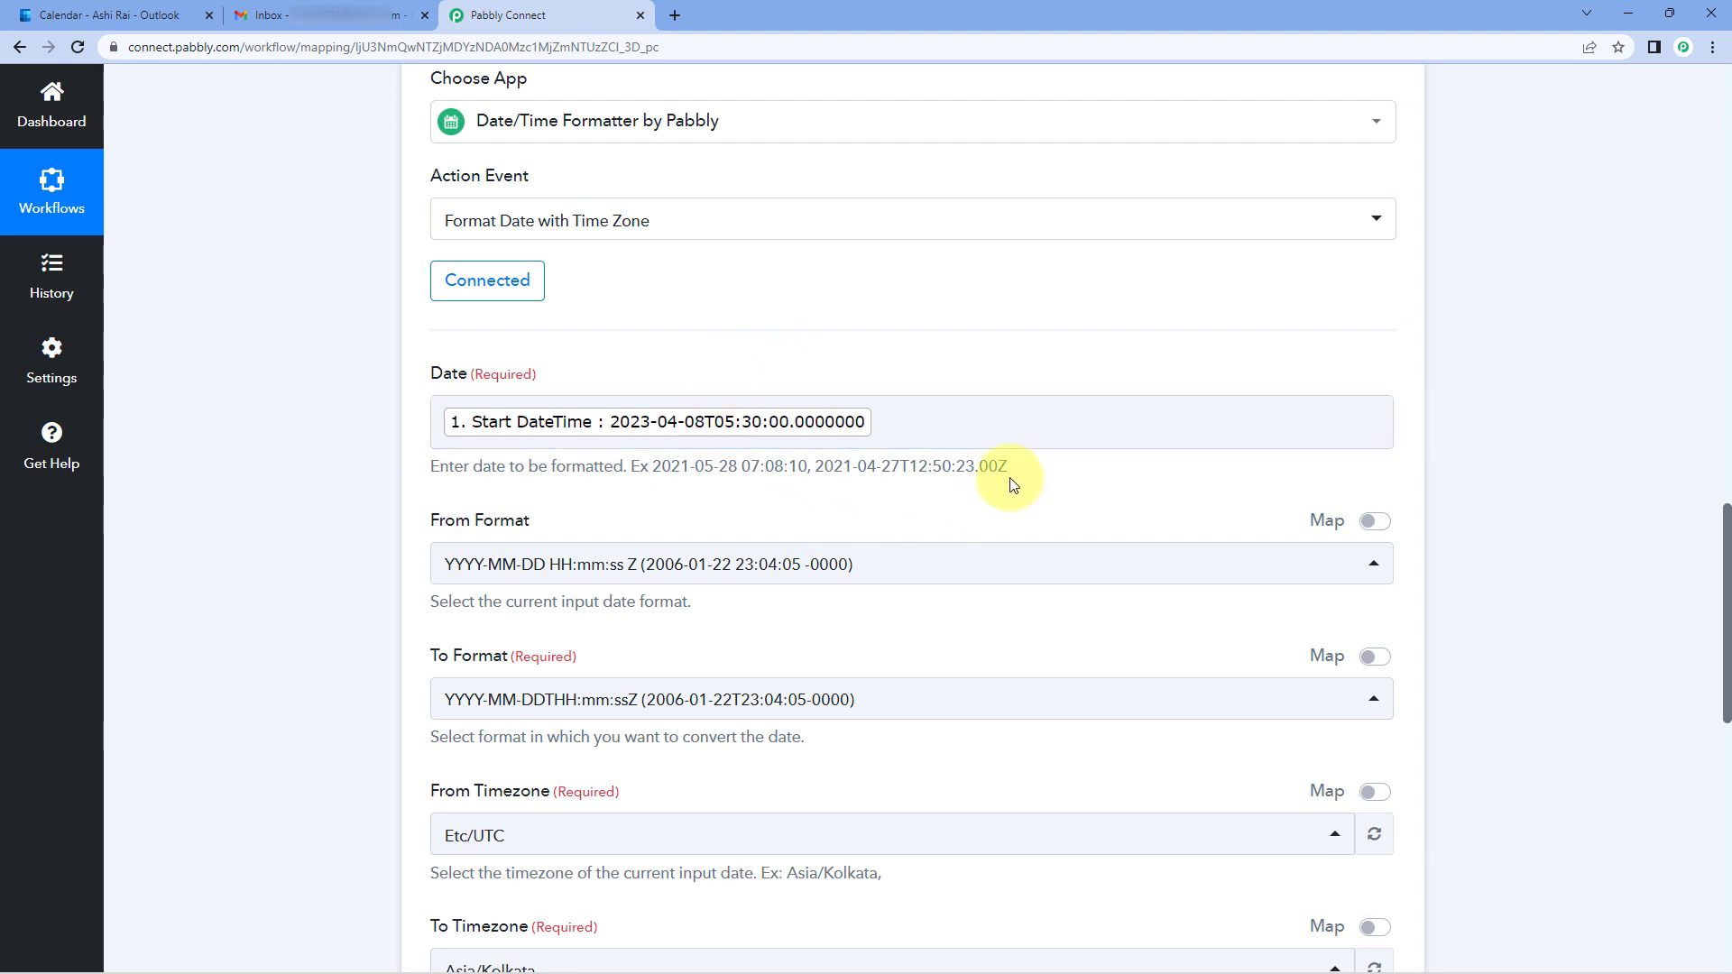
scroll(1015, 494, "down", 9)
left_click_drag(1043, 483, 1107, 482)
left_click(137, 9)
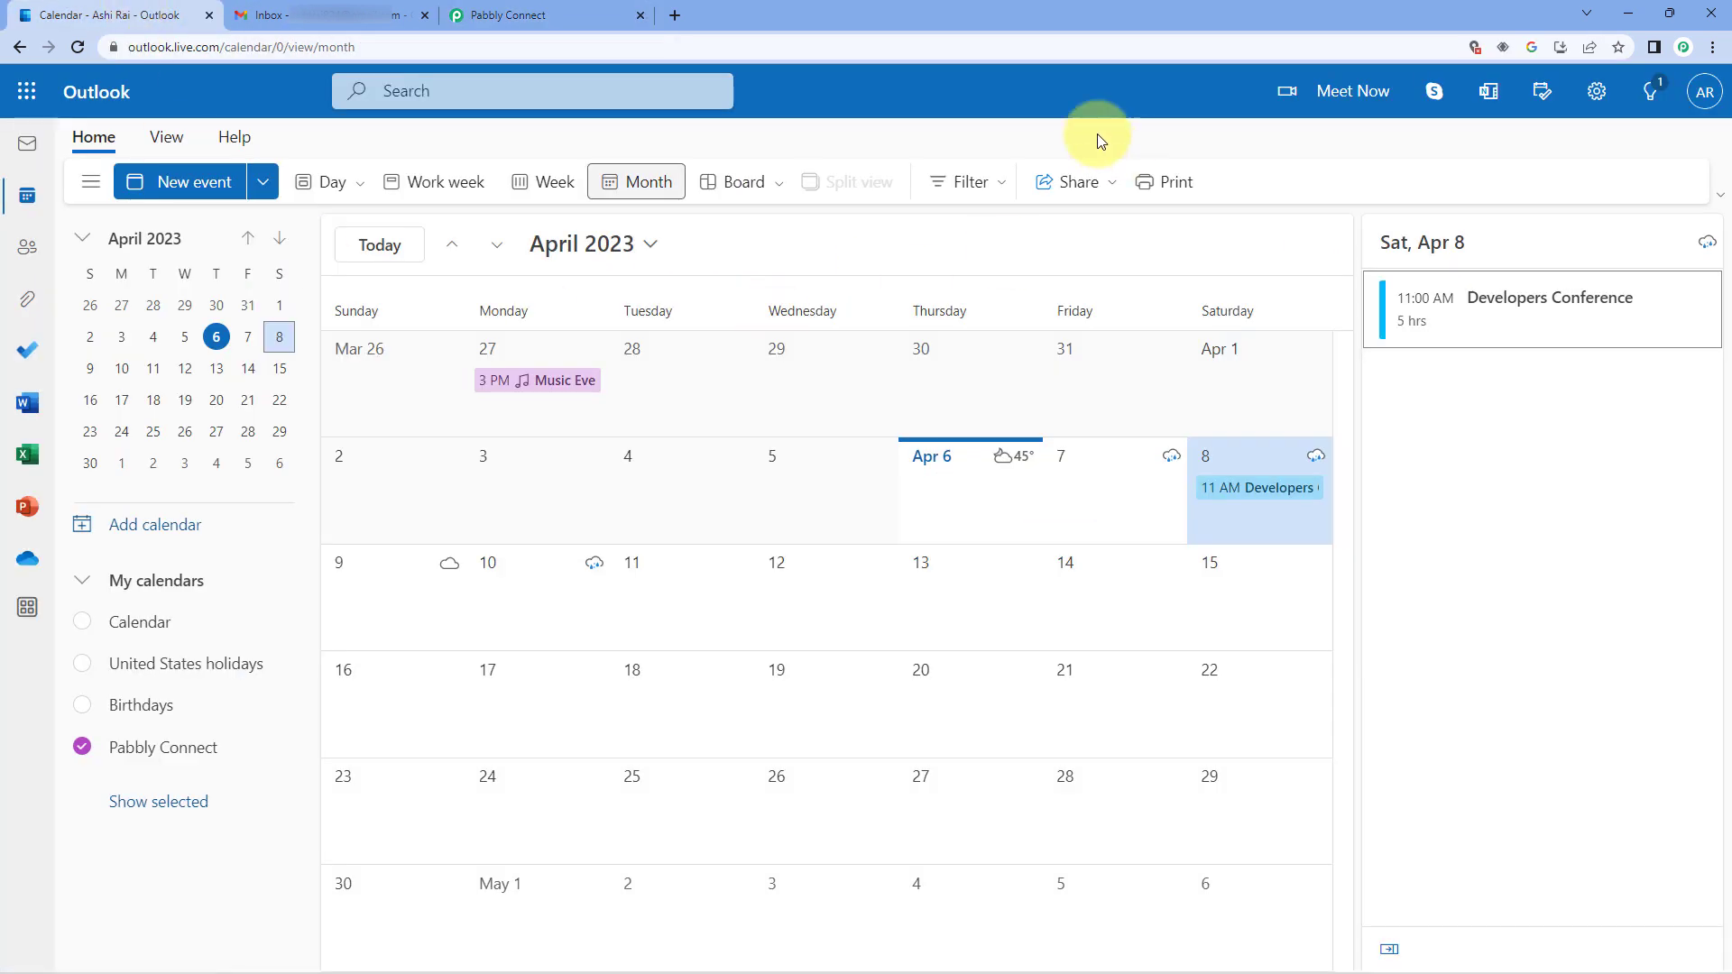
left_click(1436, 322)
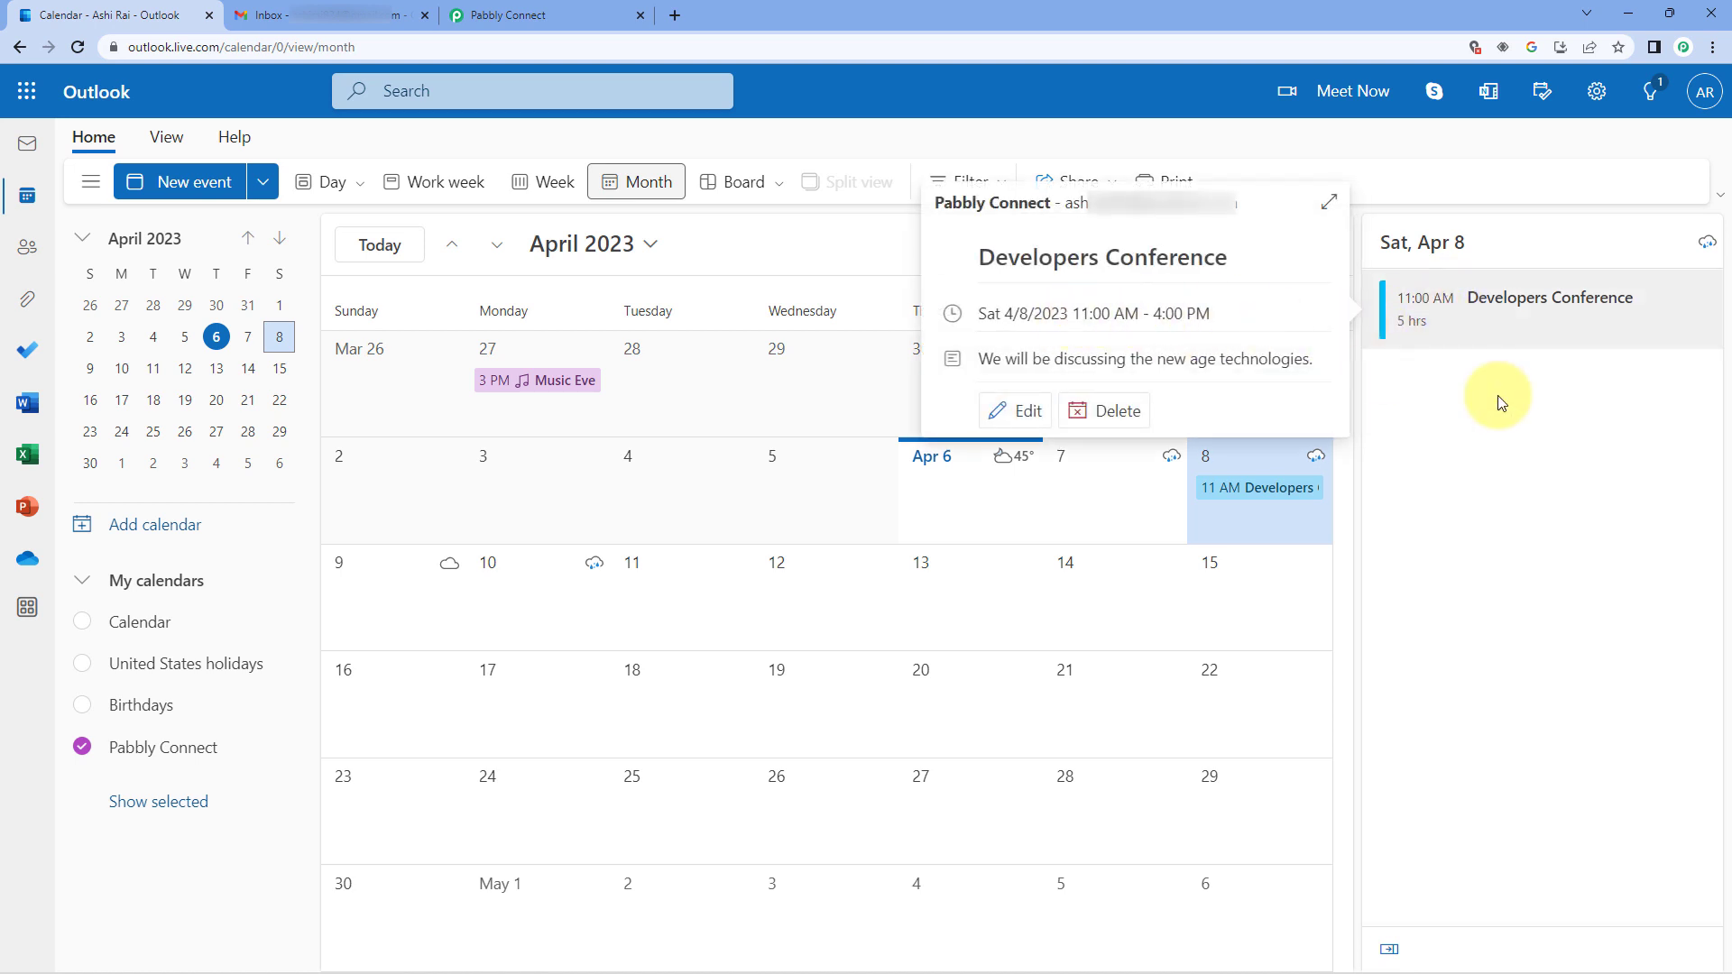
left_click(492, 13)
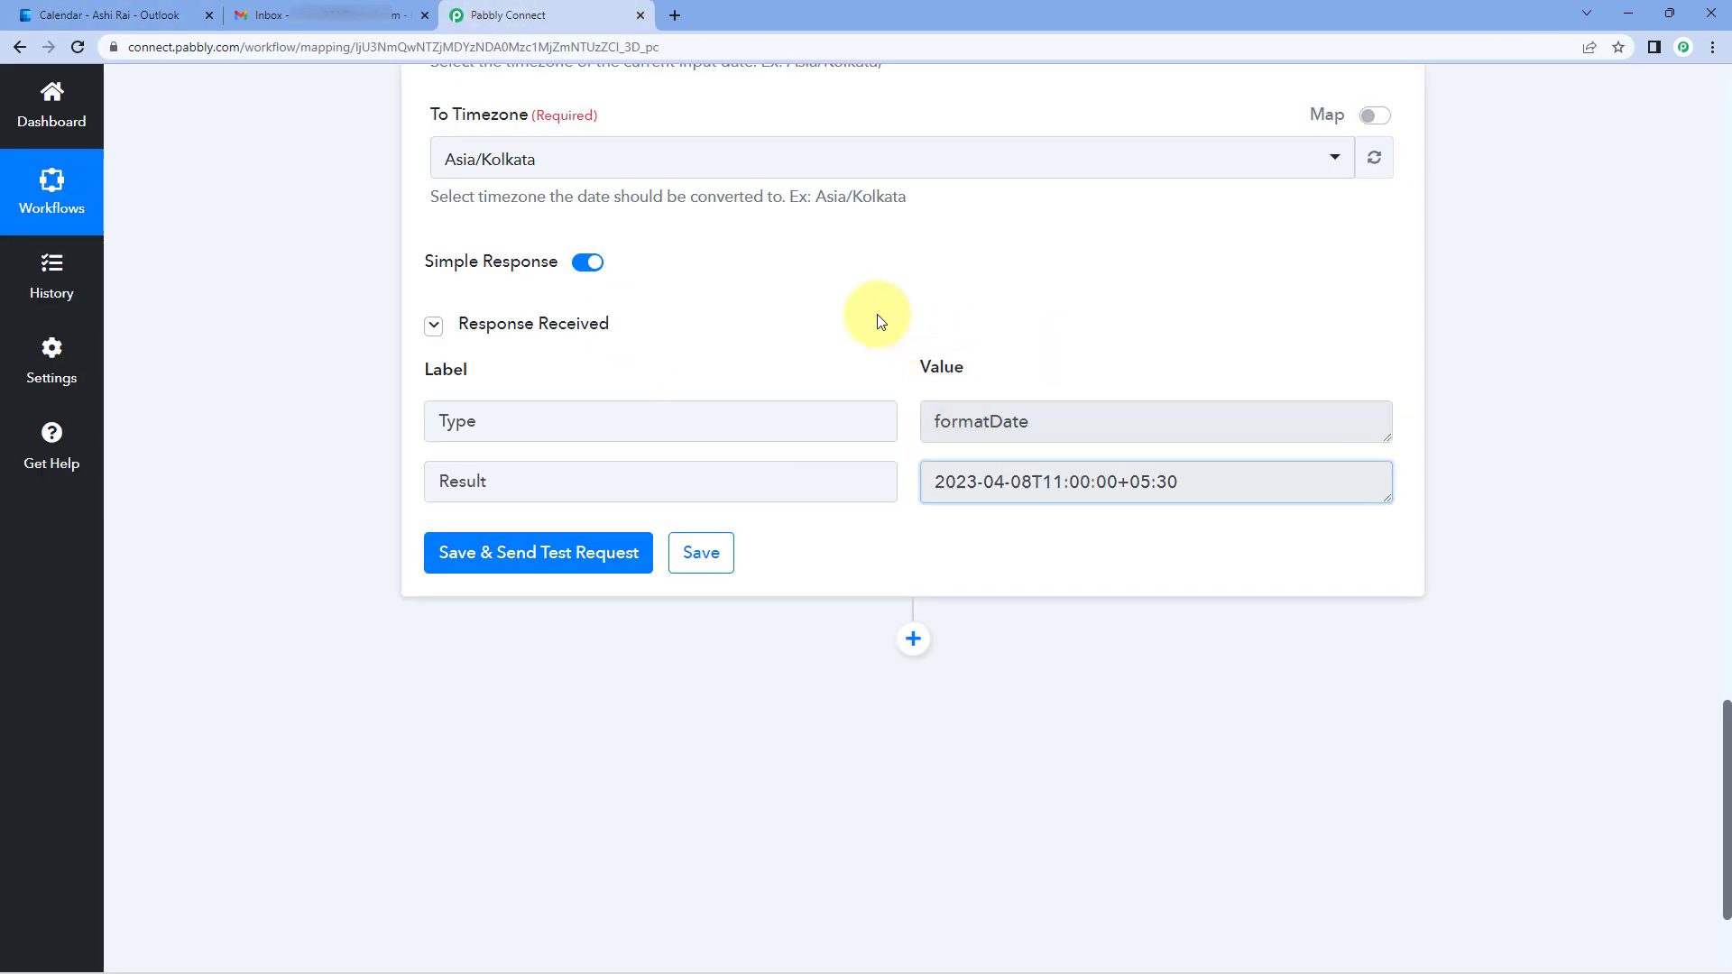
- Collapse the Date/Time Formatter step and add a Google Tasks action below it with the Create Task event
scroll(969, 361, "up", 12)
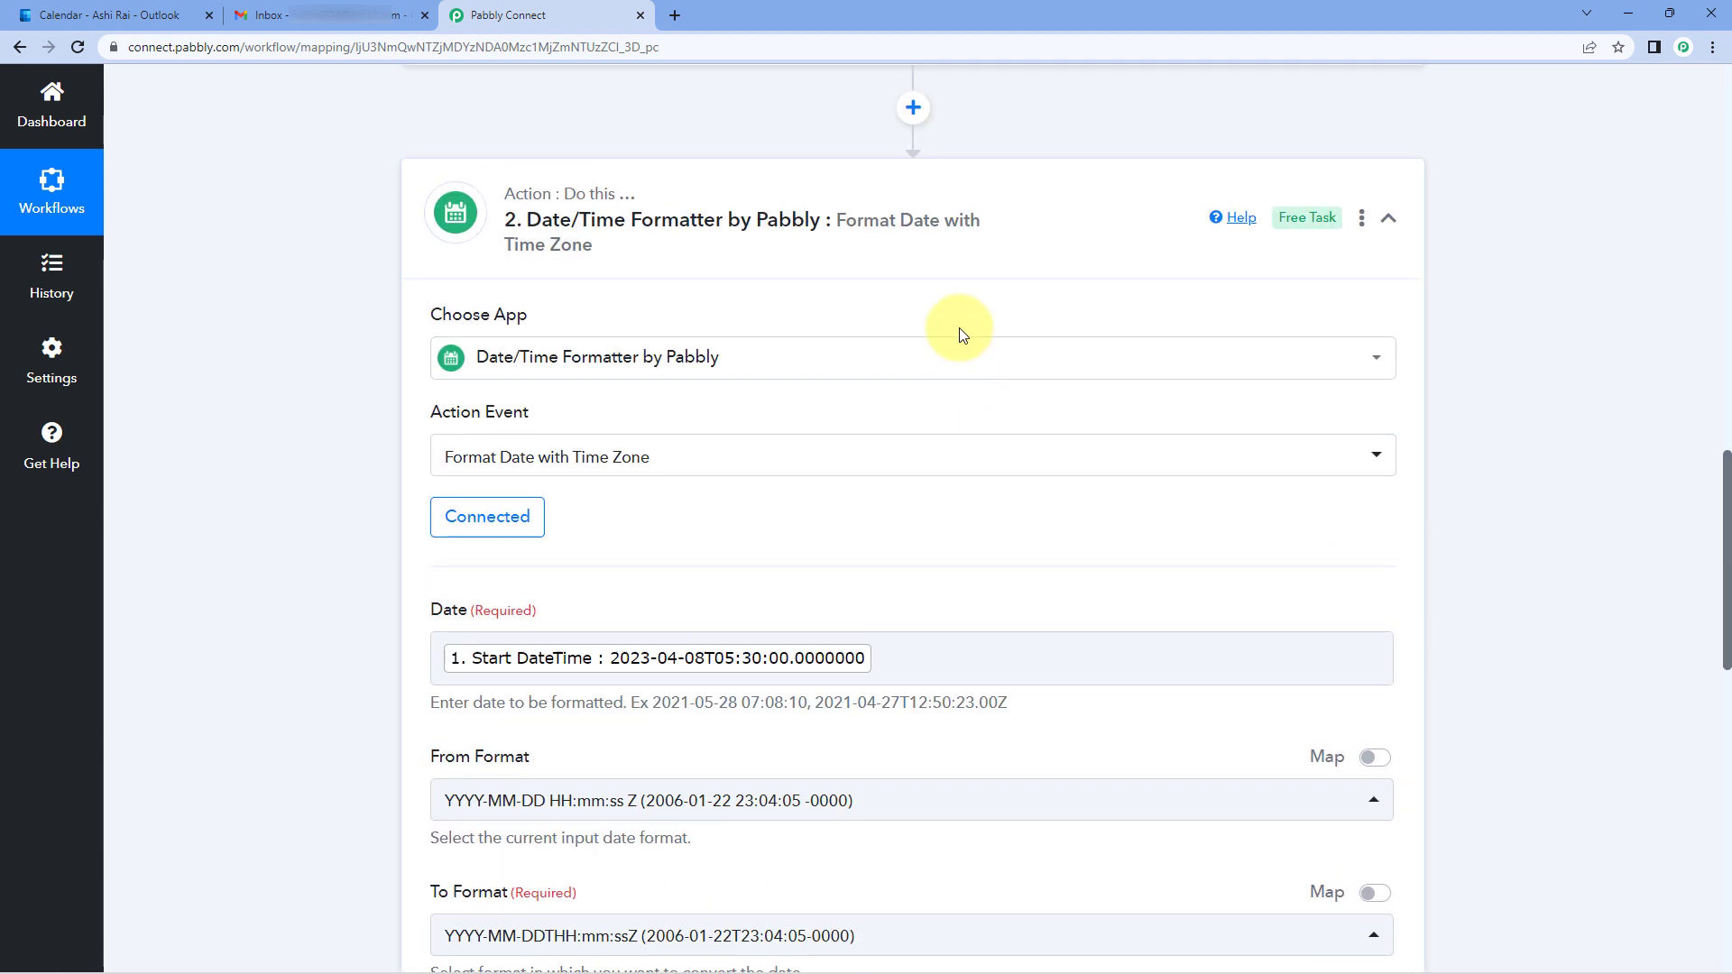
left_click(951, 273)
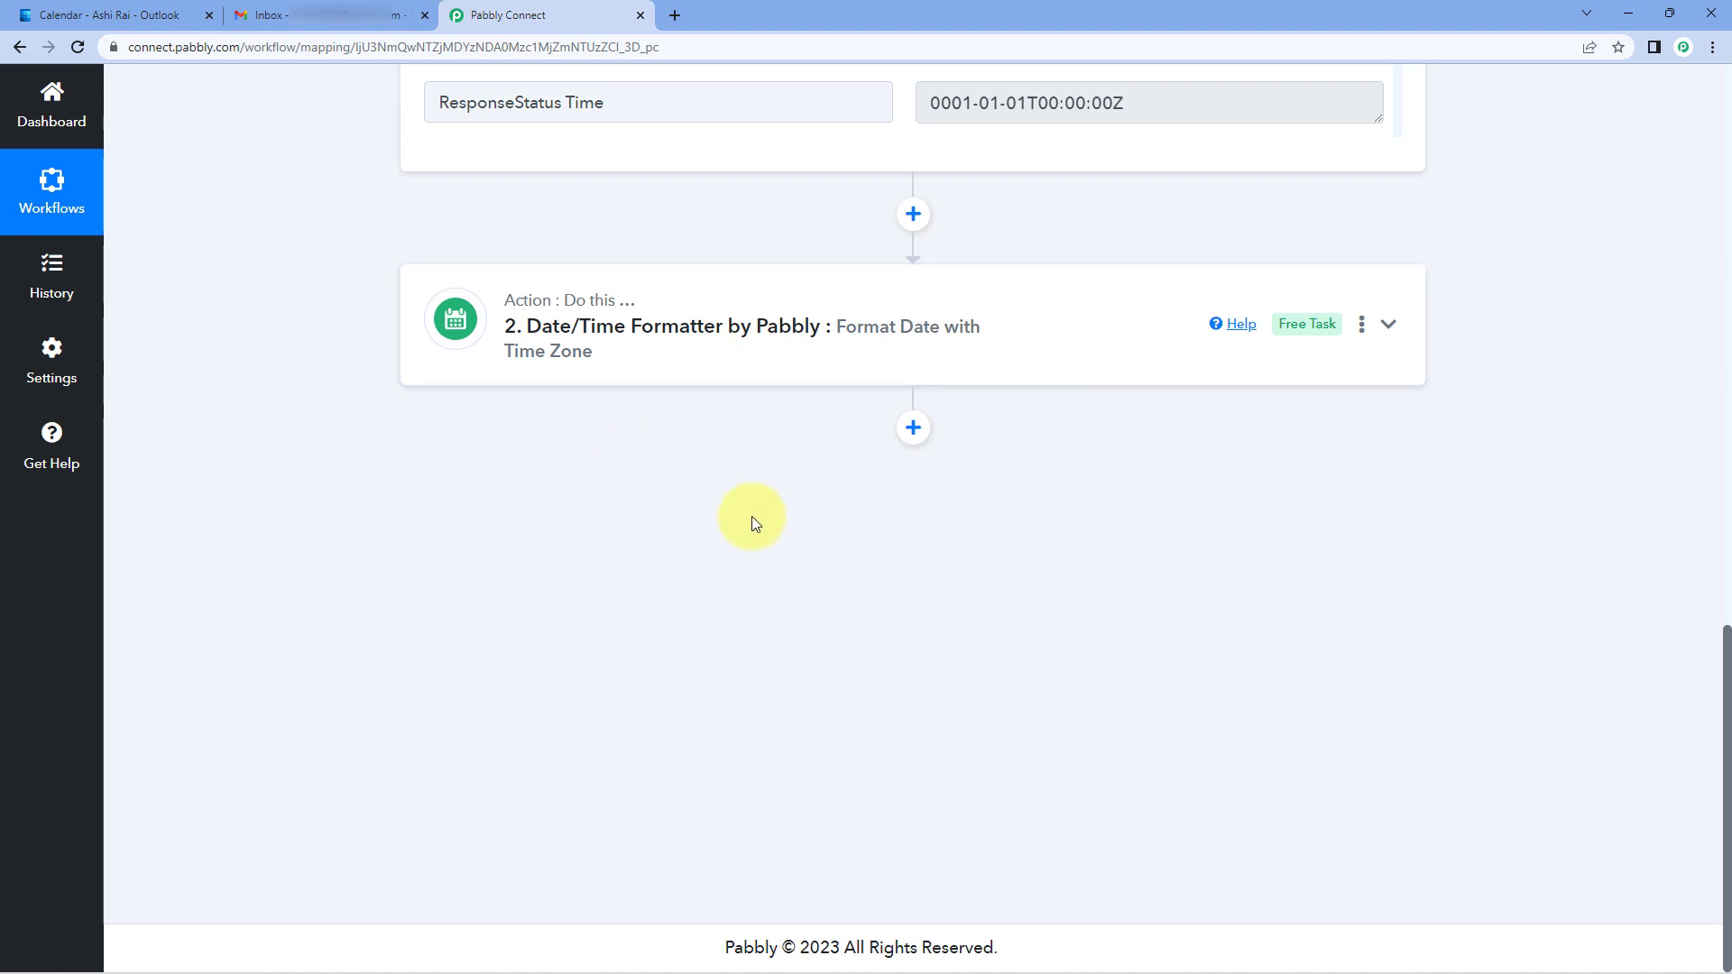
left_click(912, 427)
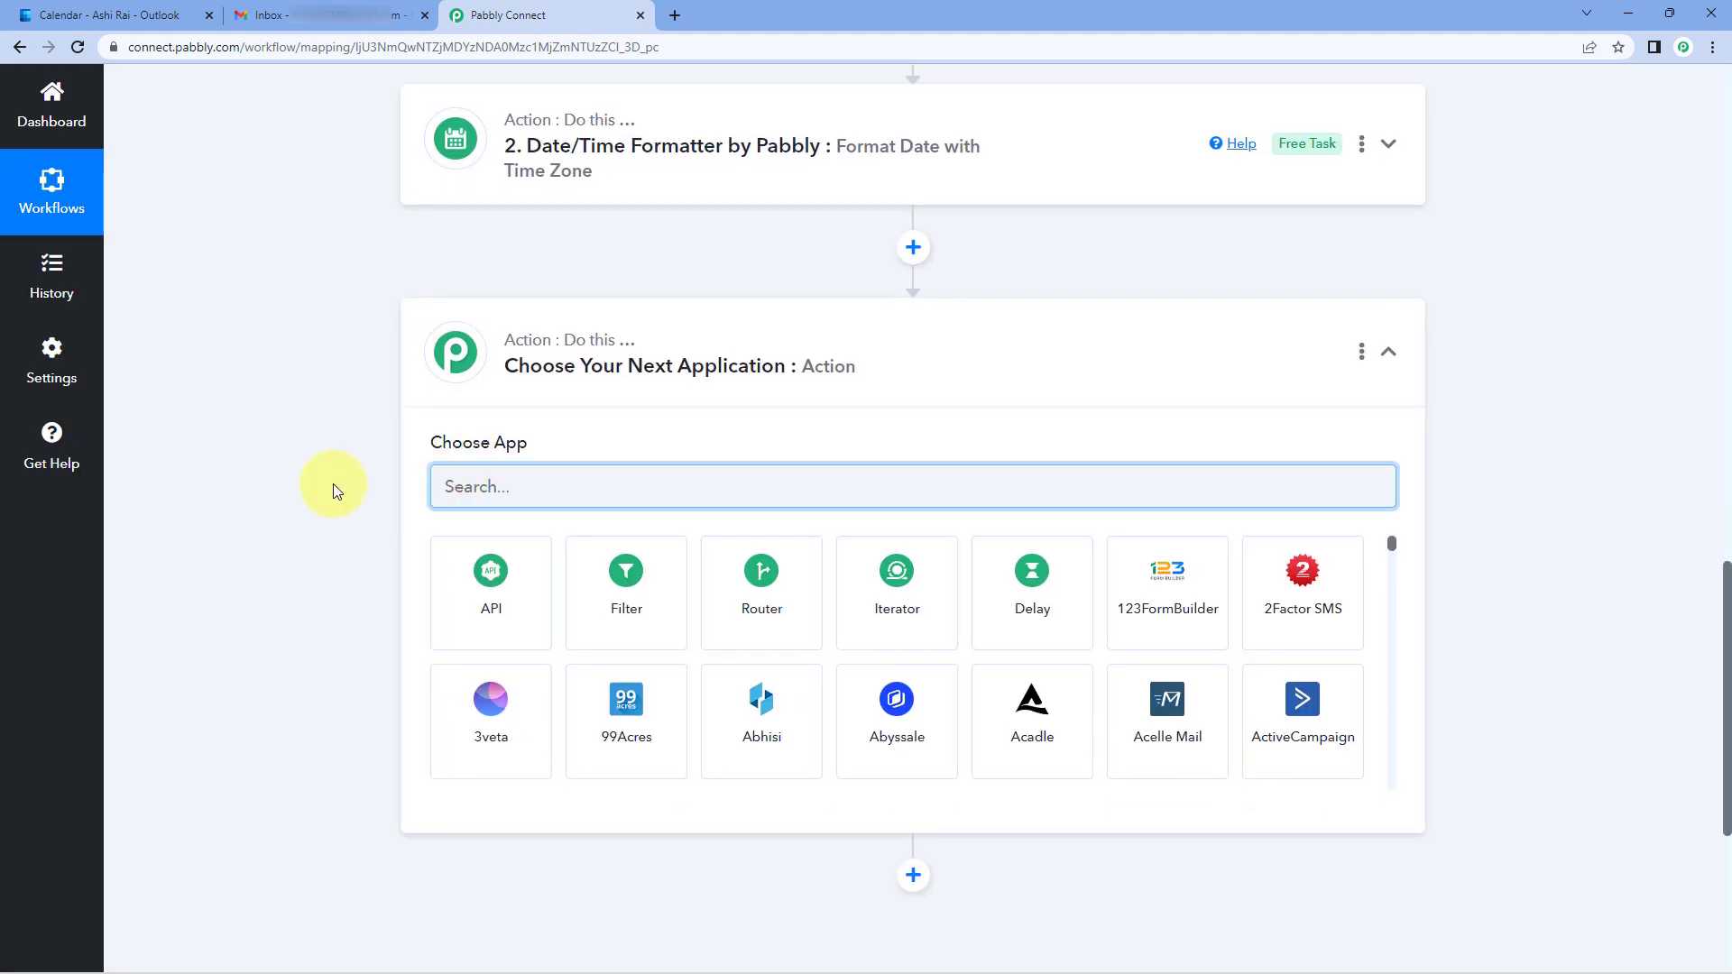
type("Google Task")
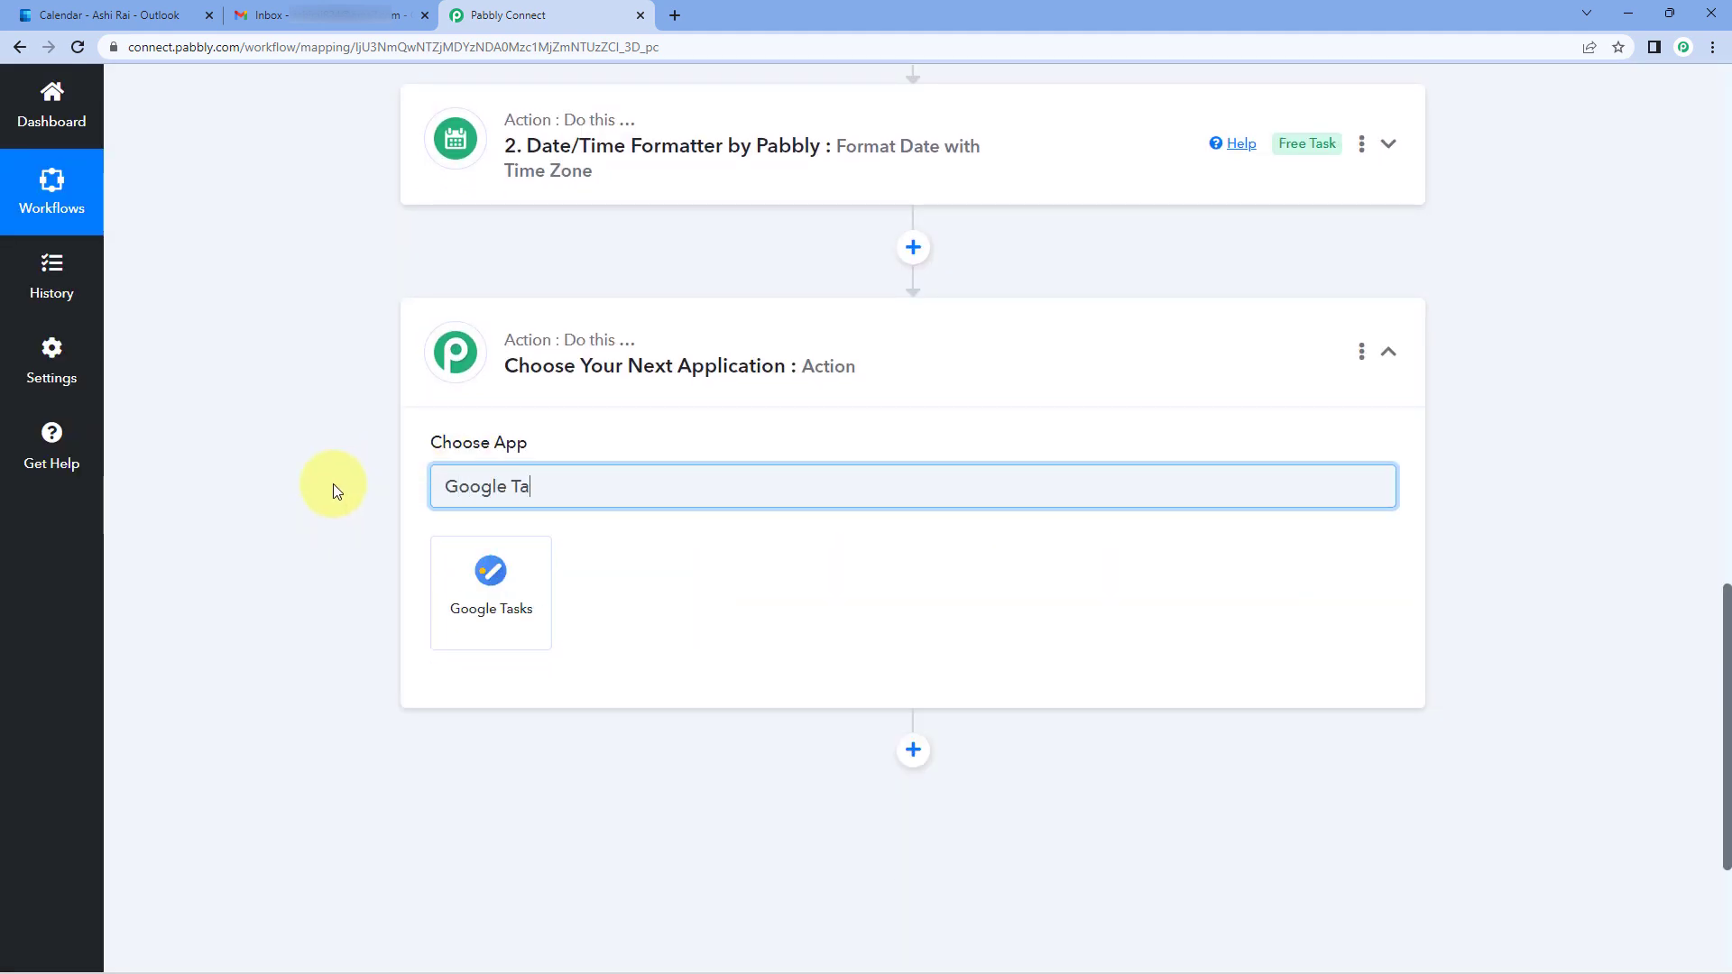
left_click(539, 603)
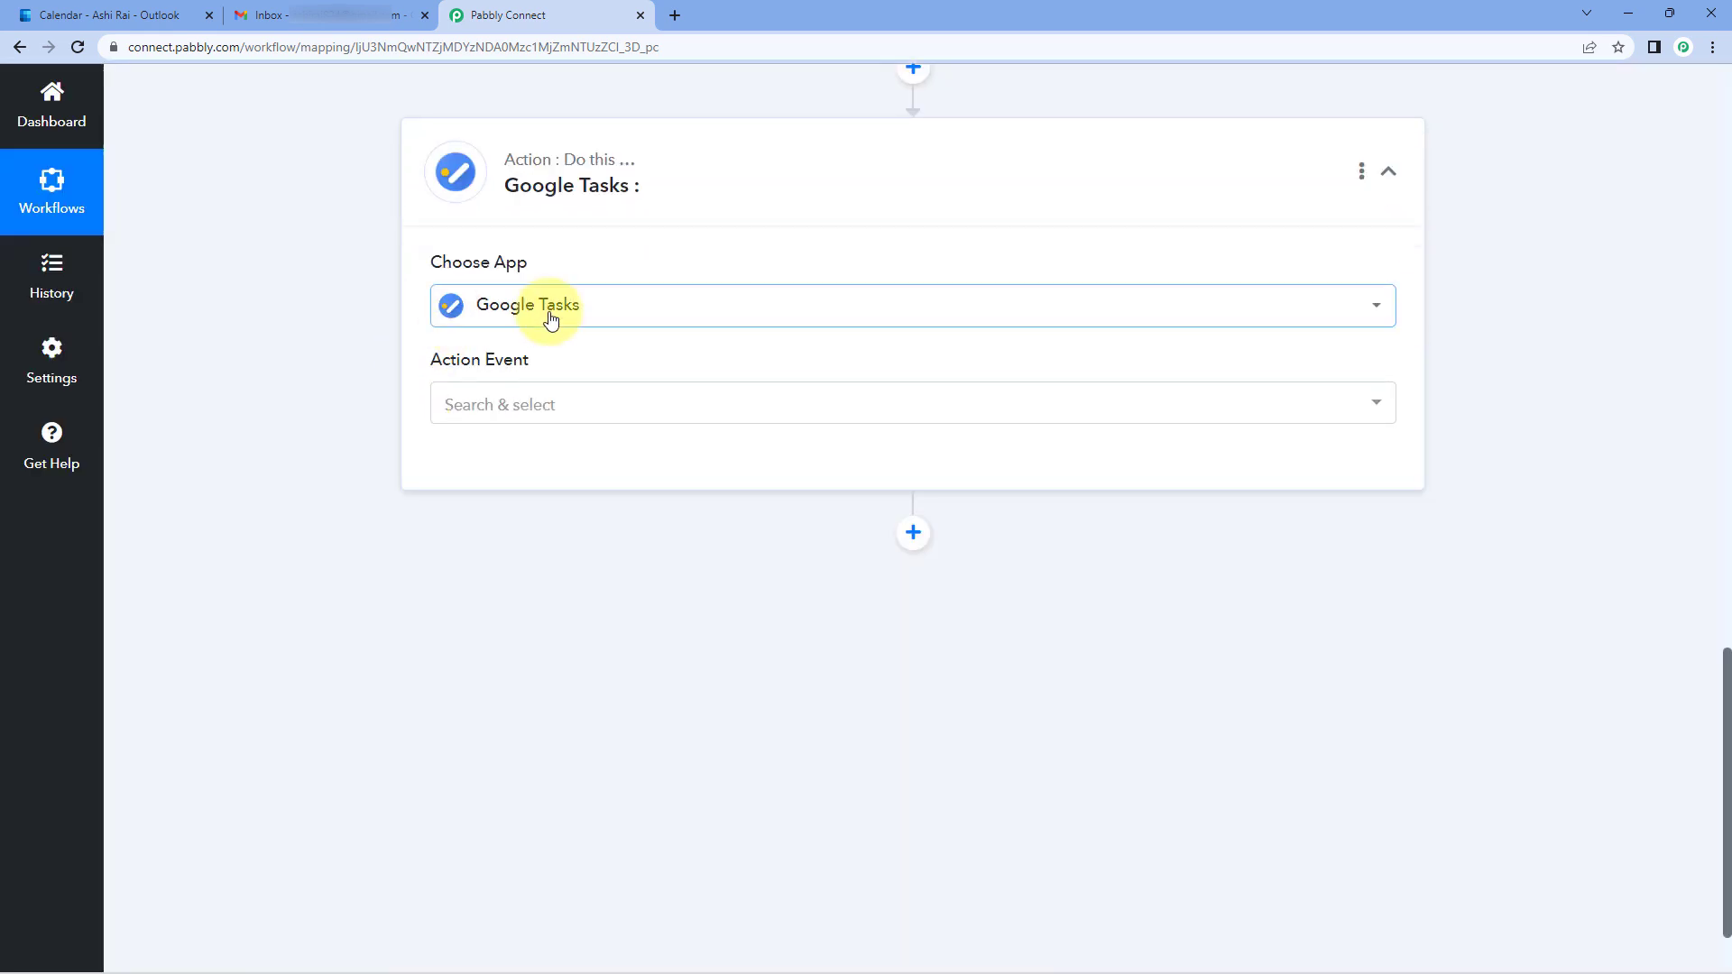
left_click(599, 410)
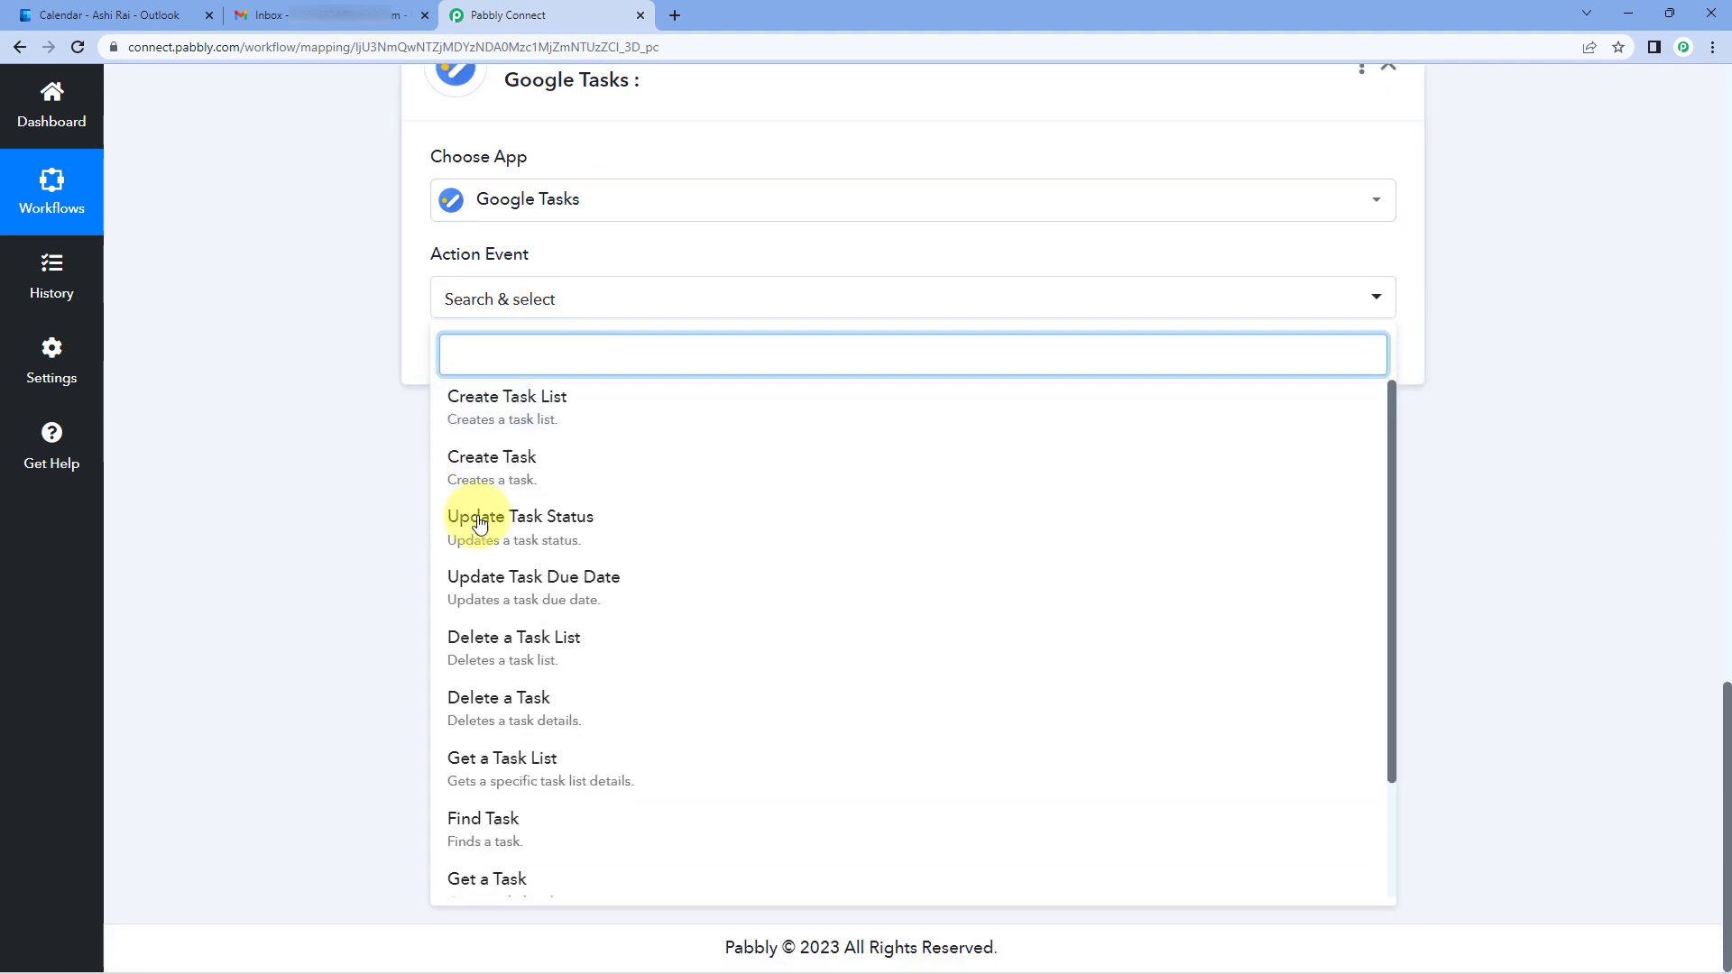
left_click(577, 469)
- Connect Google Tasks through a new connection by signing in with the Google account and granting the requested access
left_click(505, 377)
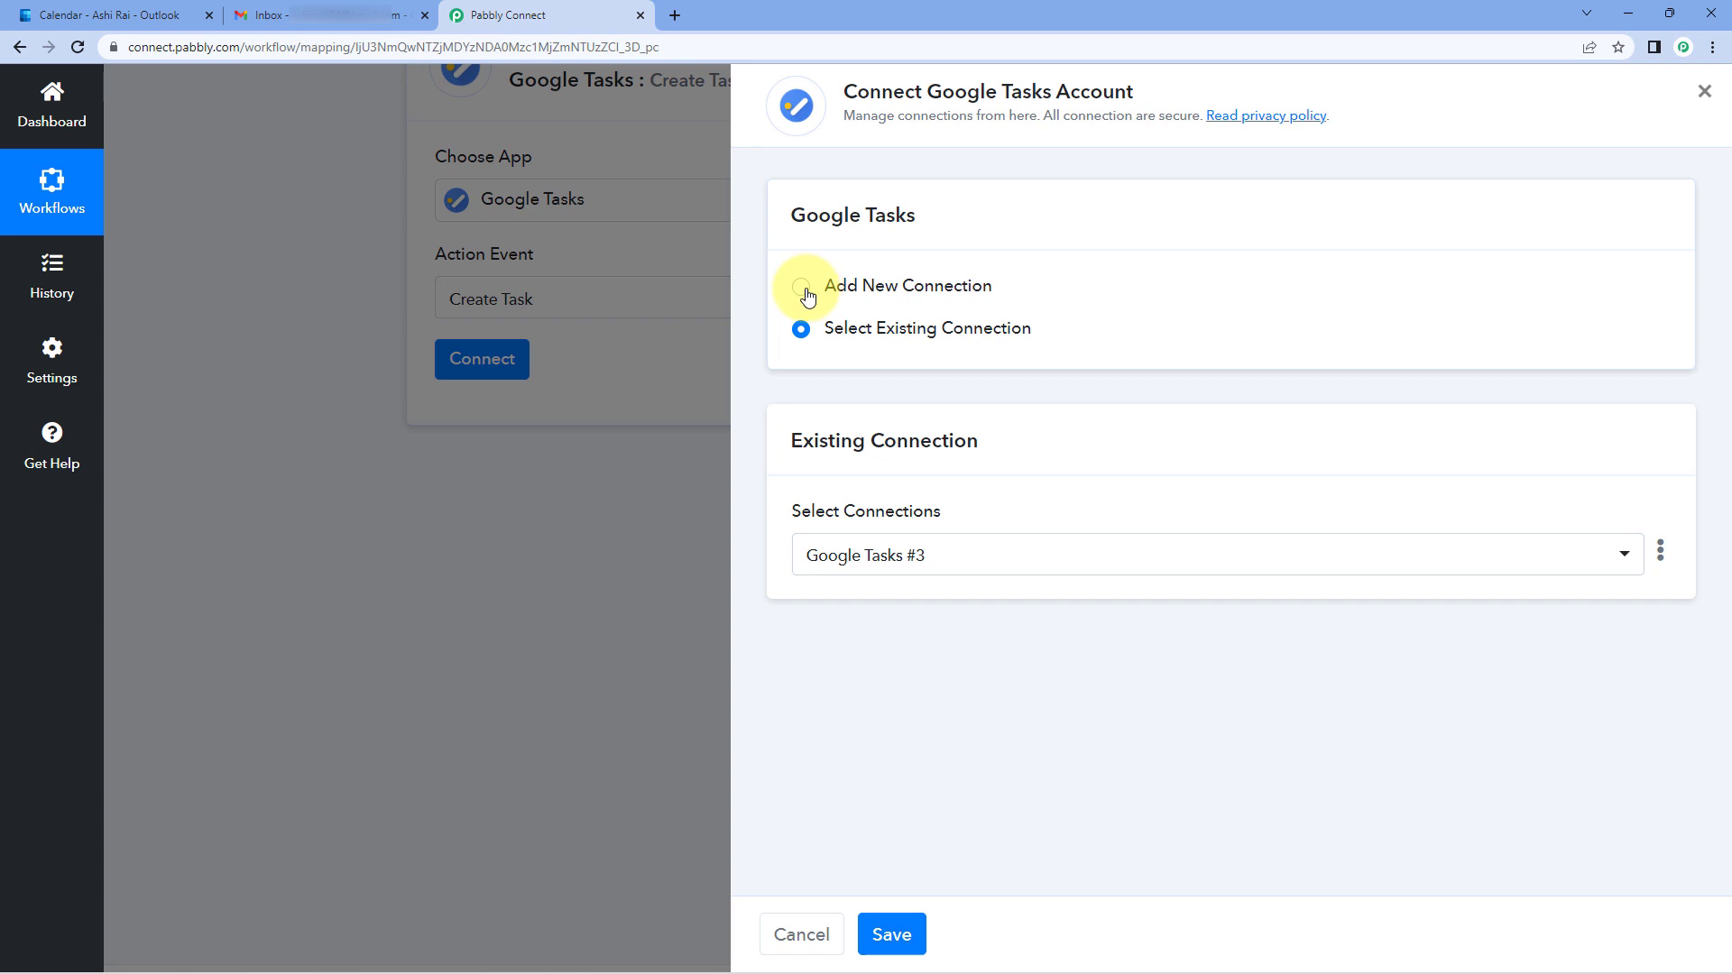
left_click(801, 287)
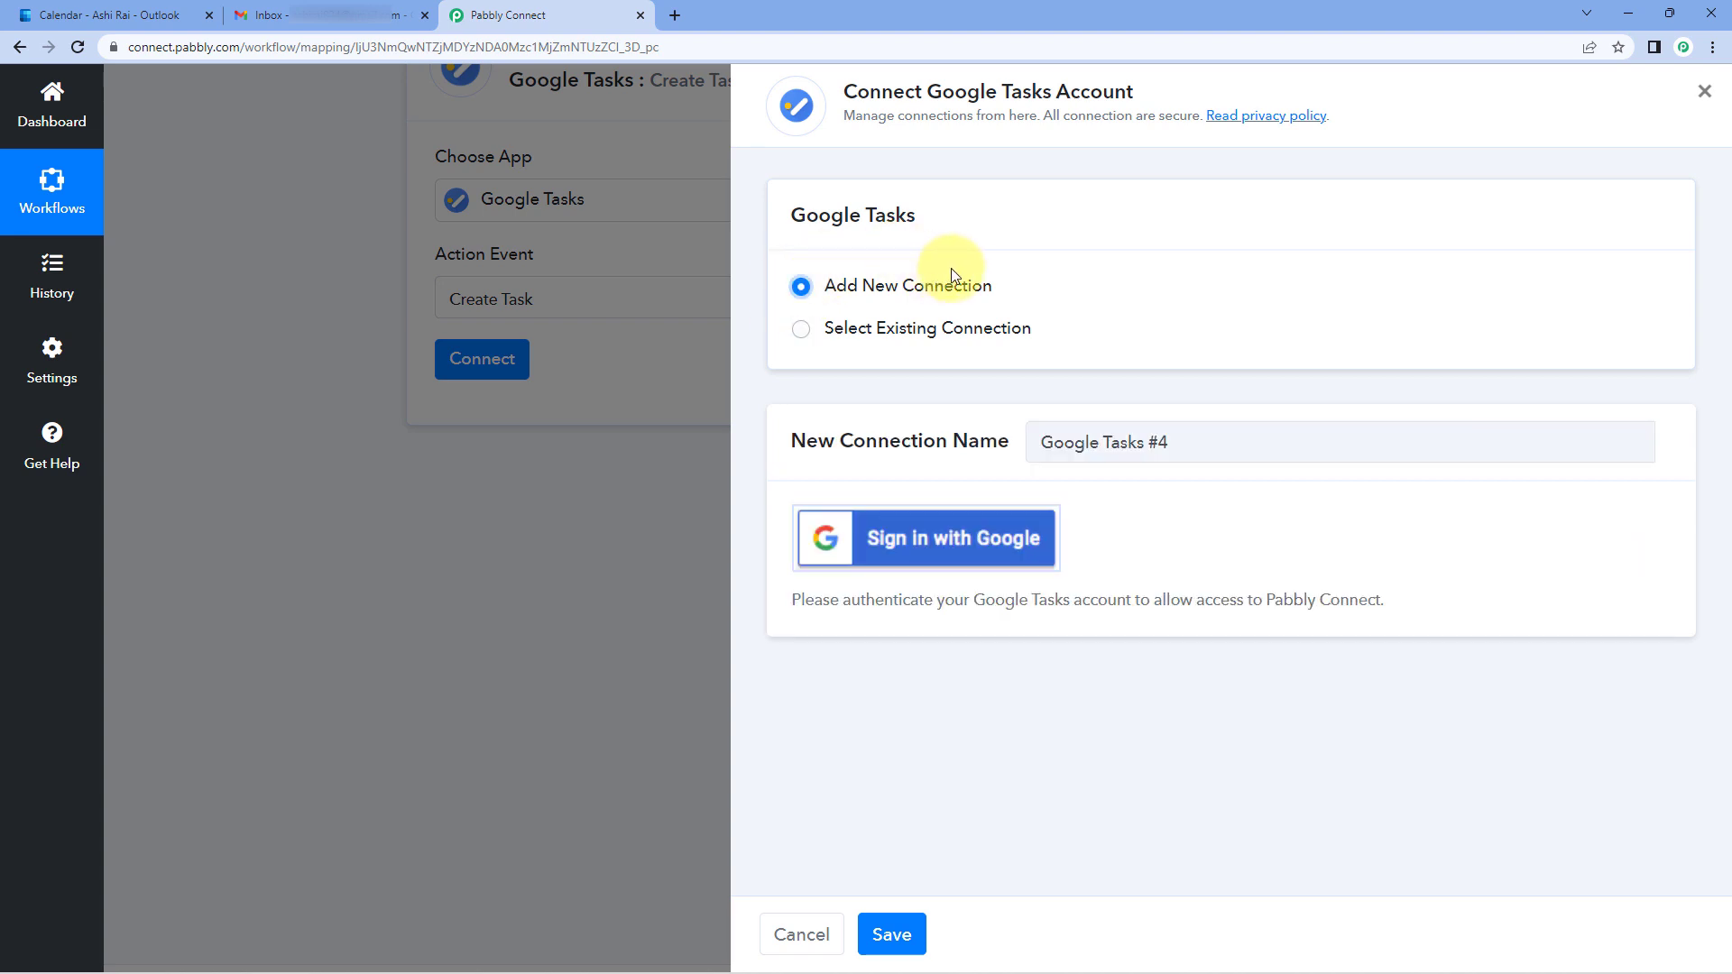
left_click(949, 536)
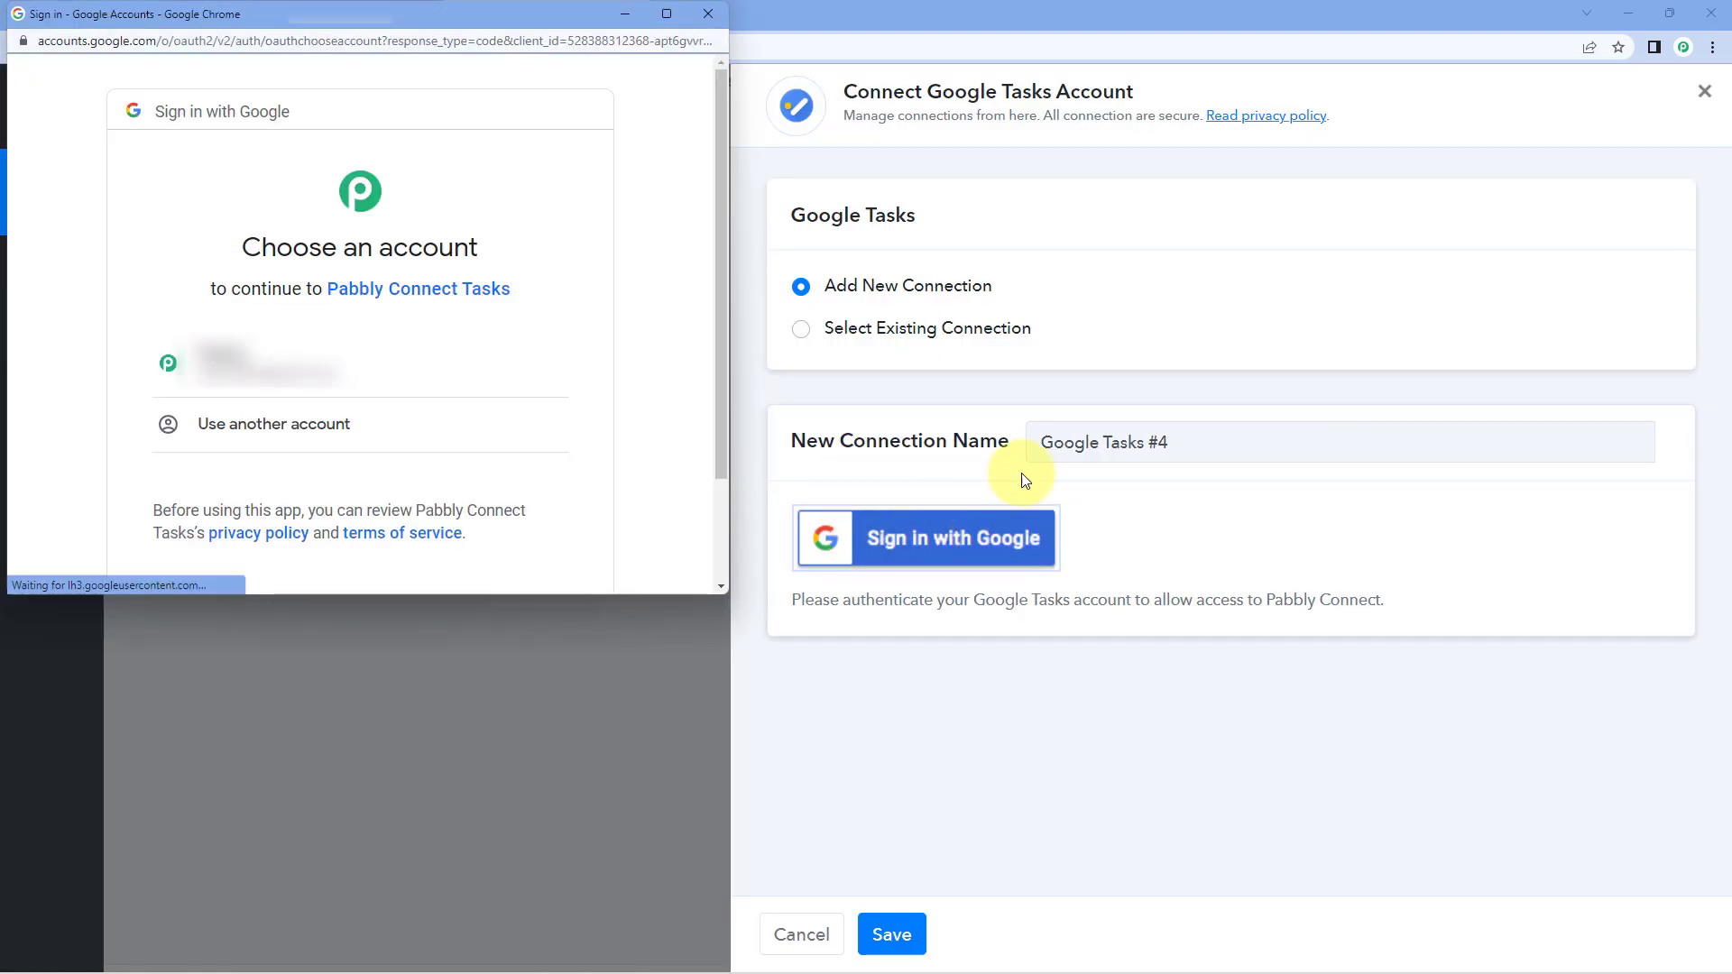
left_click(442, 362)
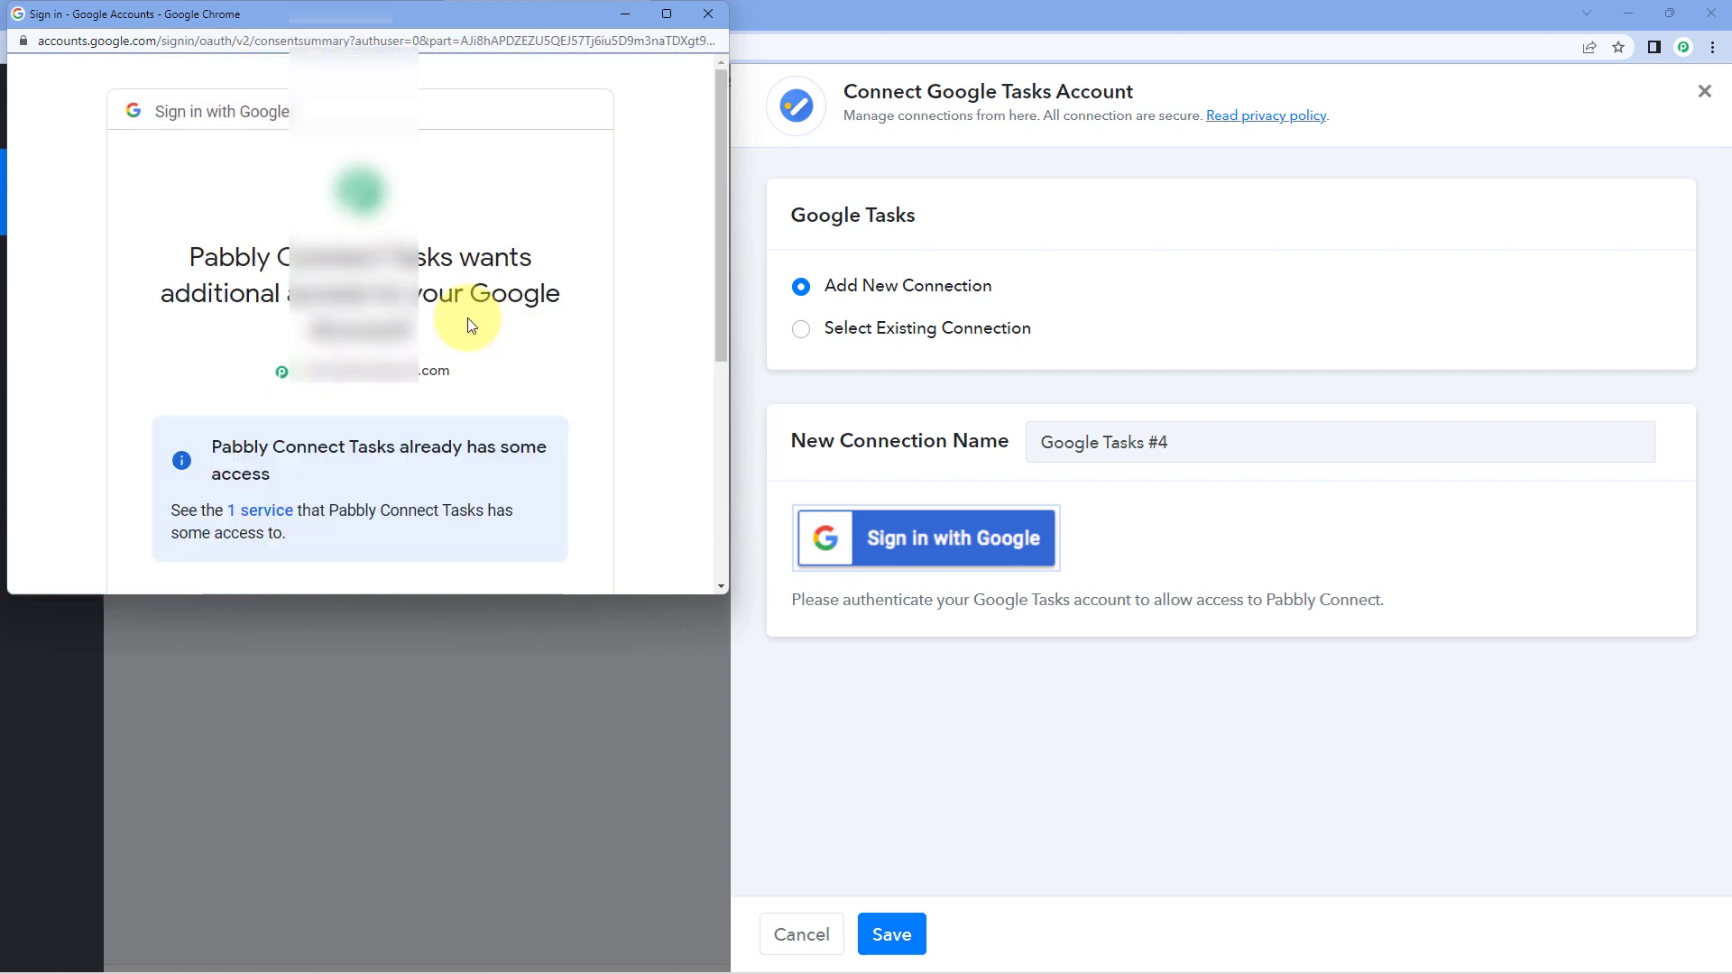
scroll(467, 318, "down", 5)
left_click(525, 442)
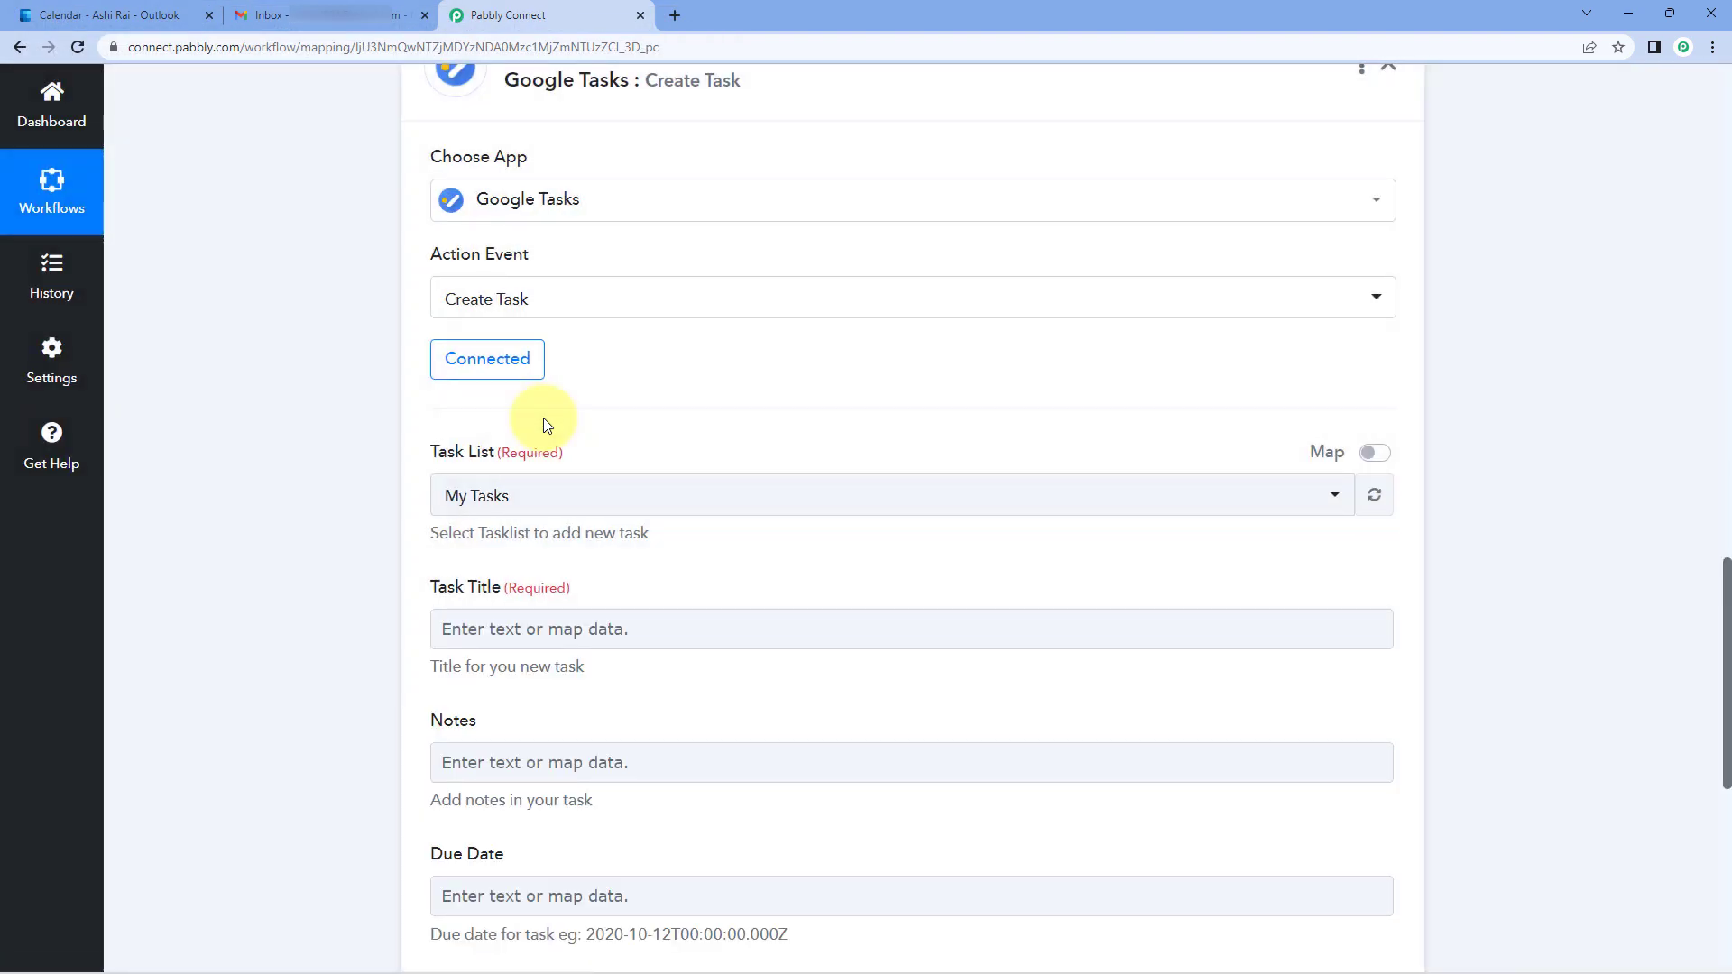
- Check the available Google Tasks lists in Gmail and set the action's Task List to Teamwork
scroll(561, 417, "down", 2)
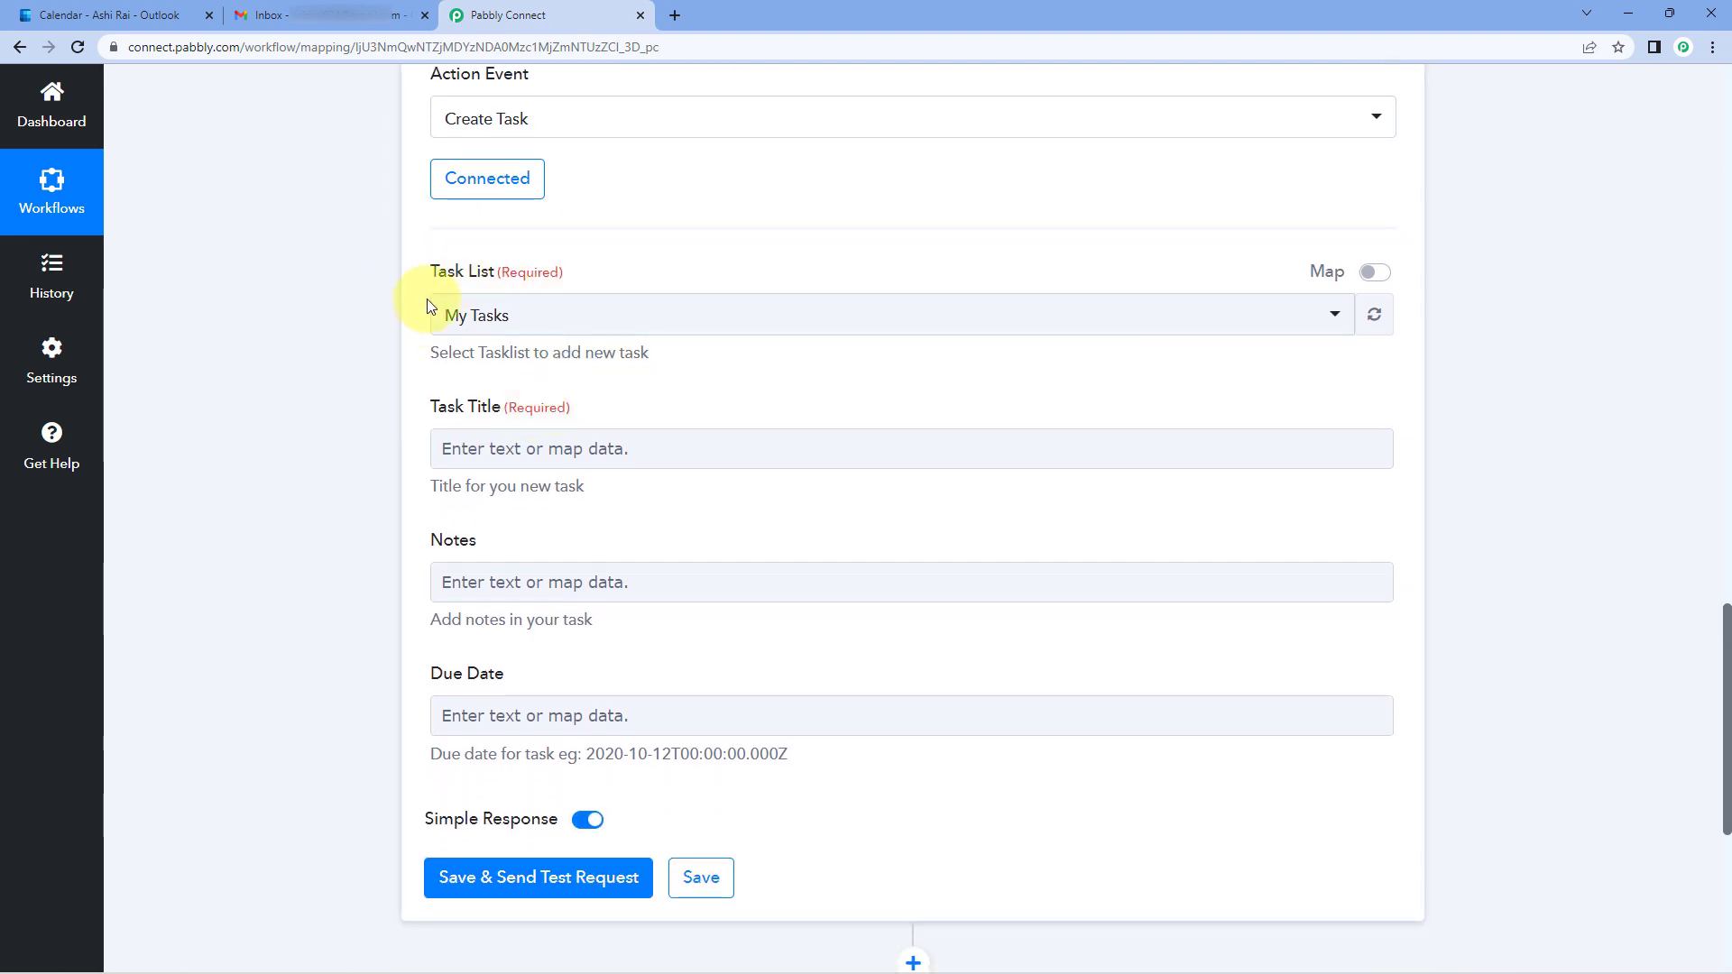
left_click(583, 319)
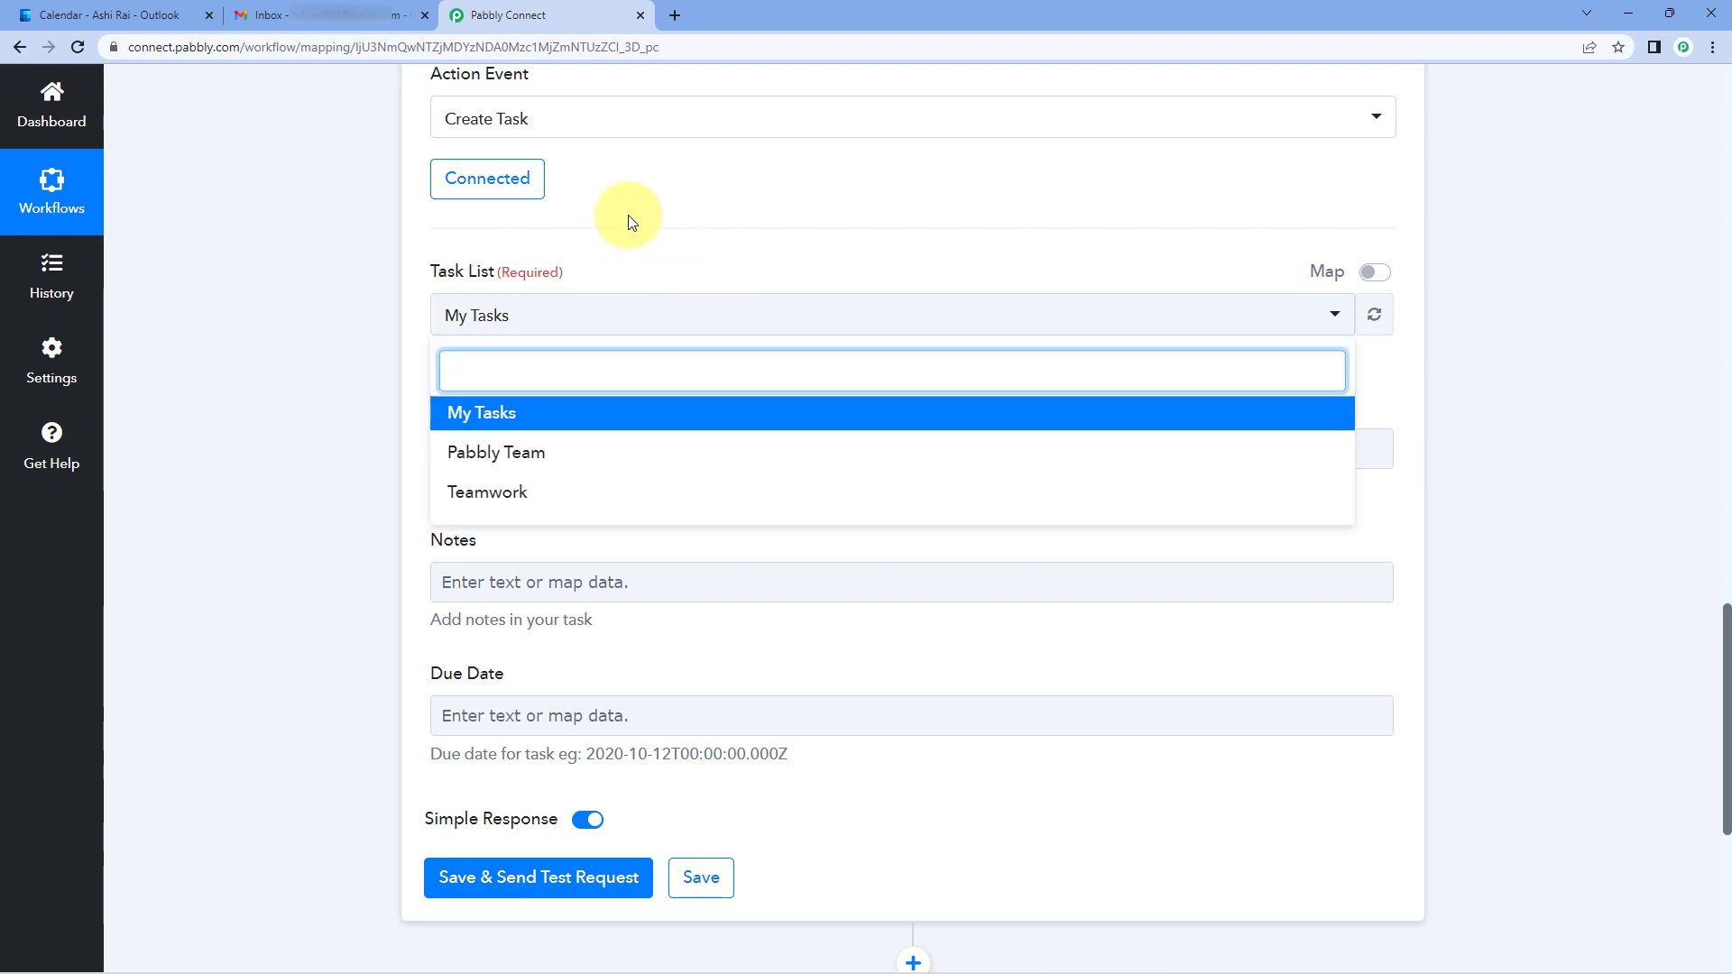
left_click(317, 15)
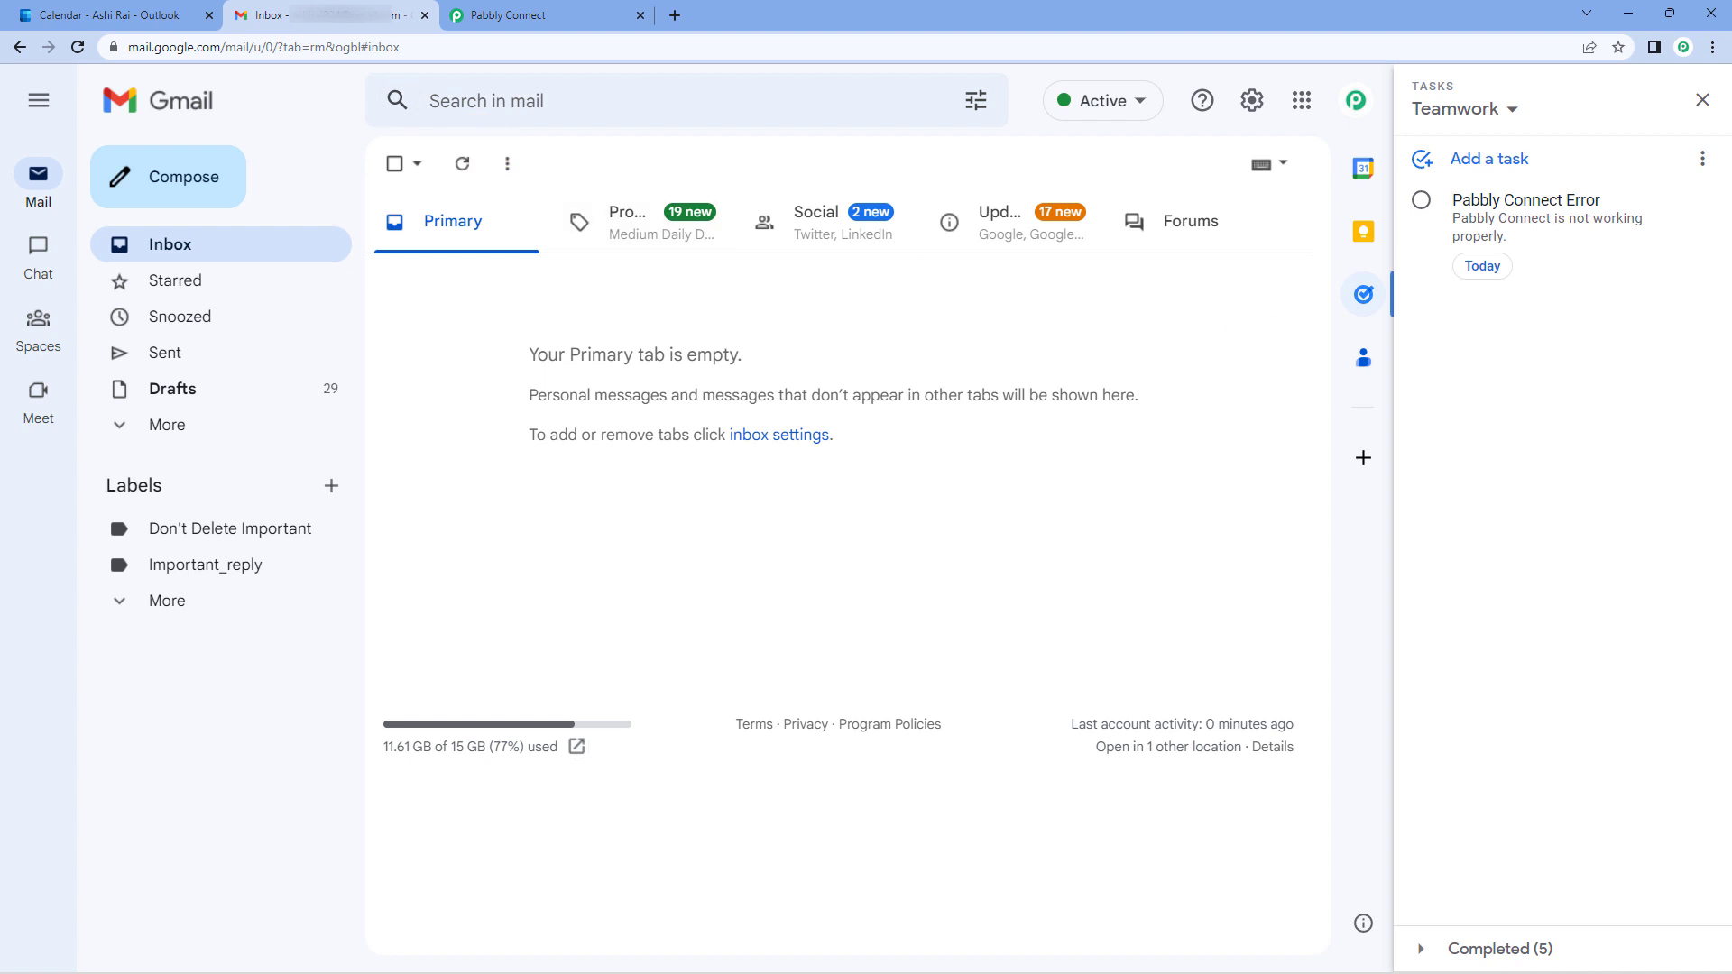
left_click(1513, 111)
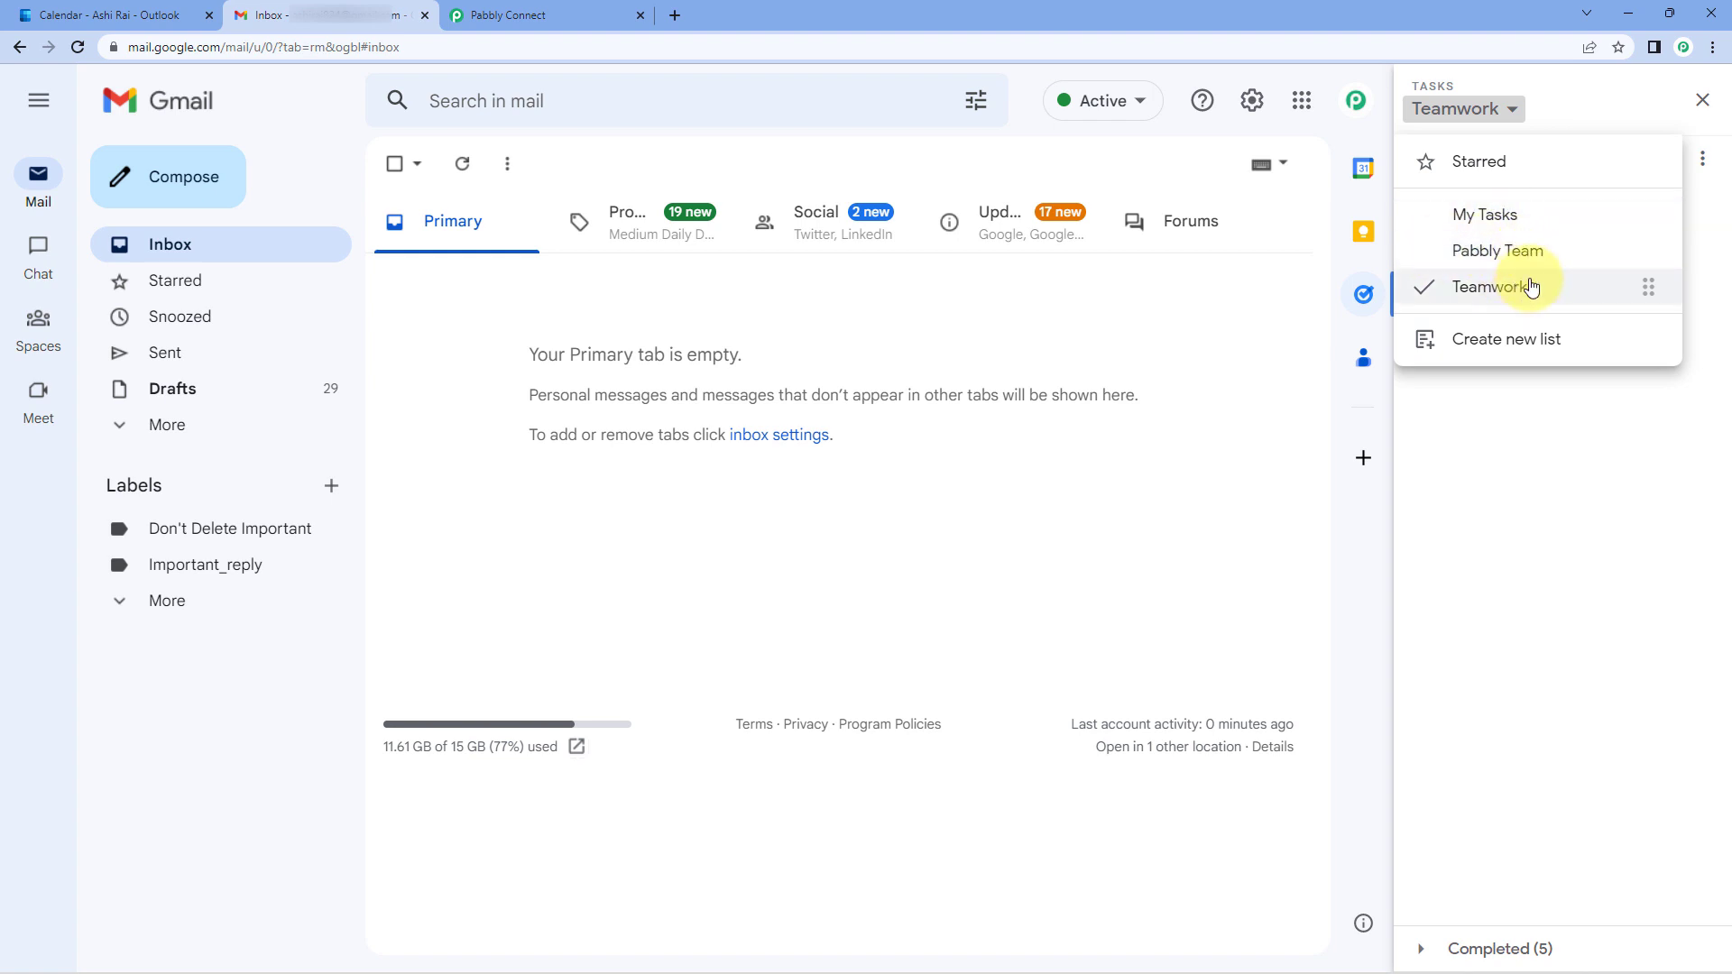
left_click(613, 14)
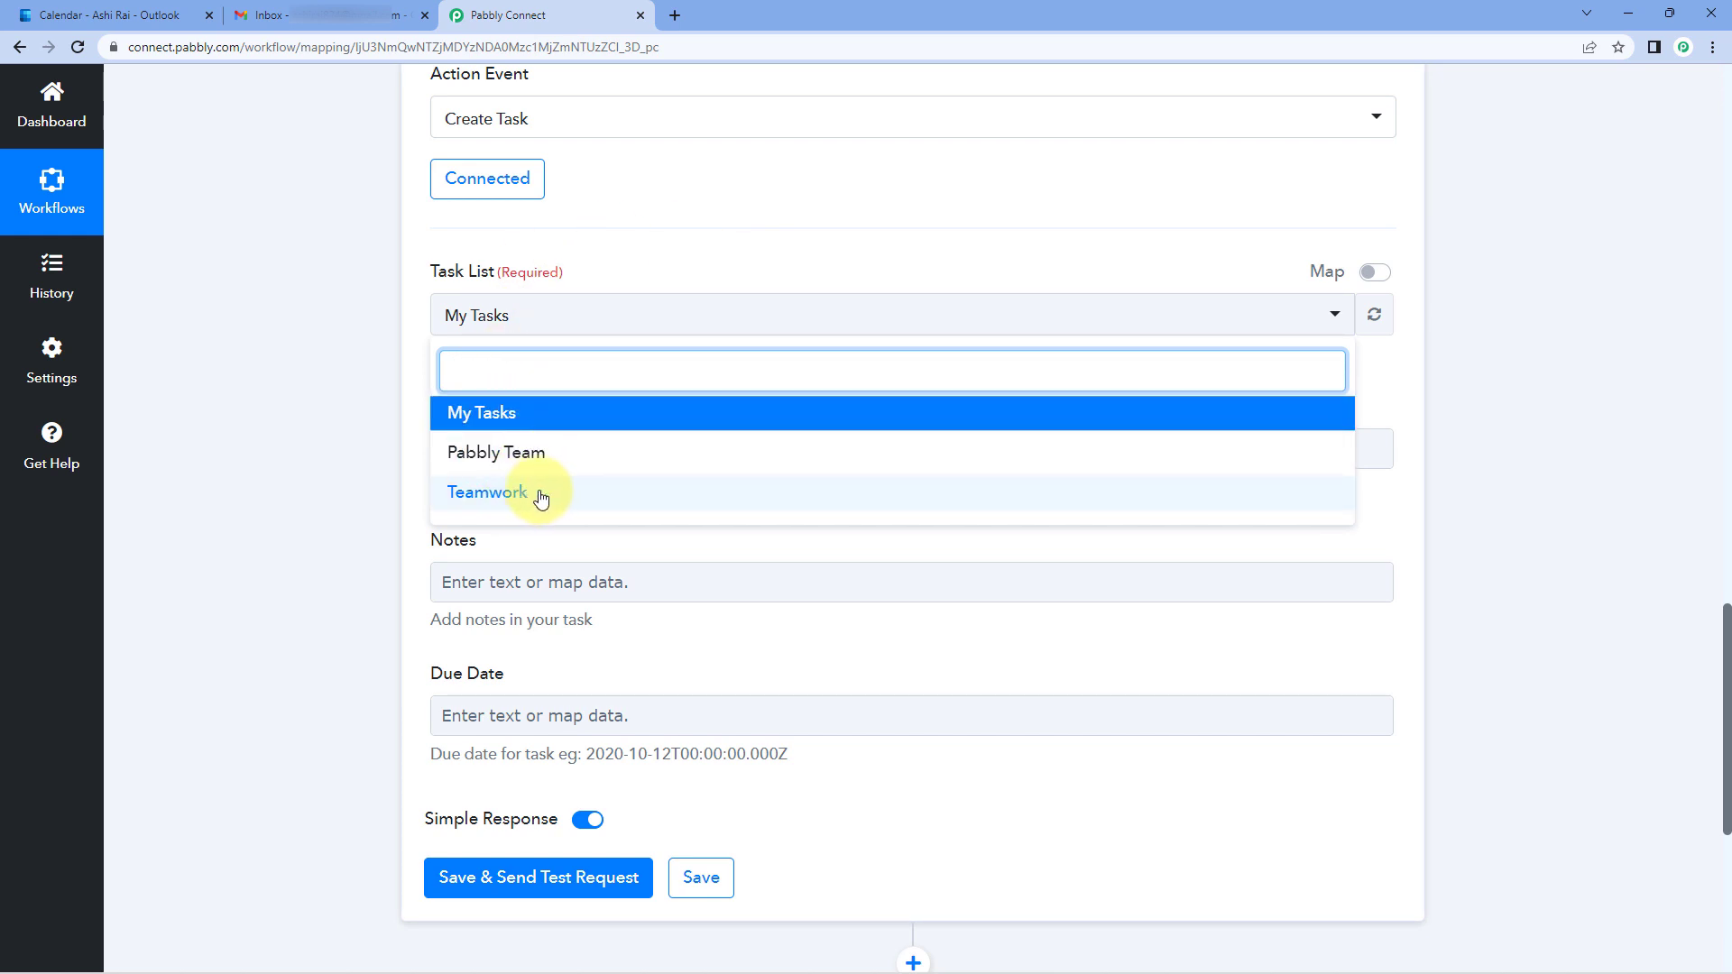
left_click(487, 496)
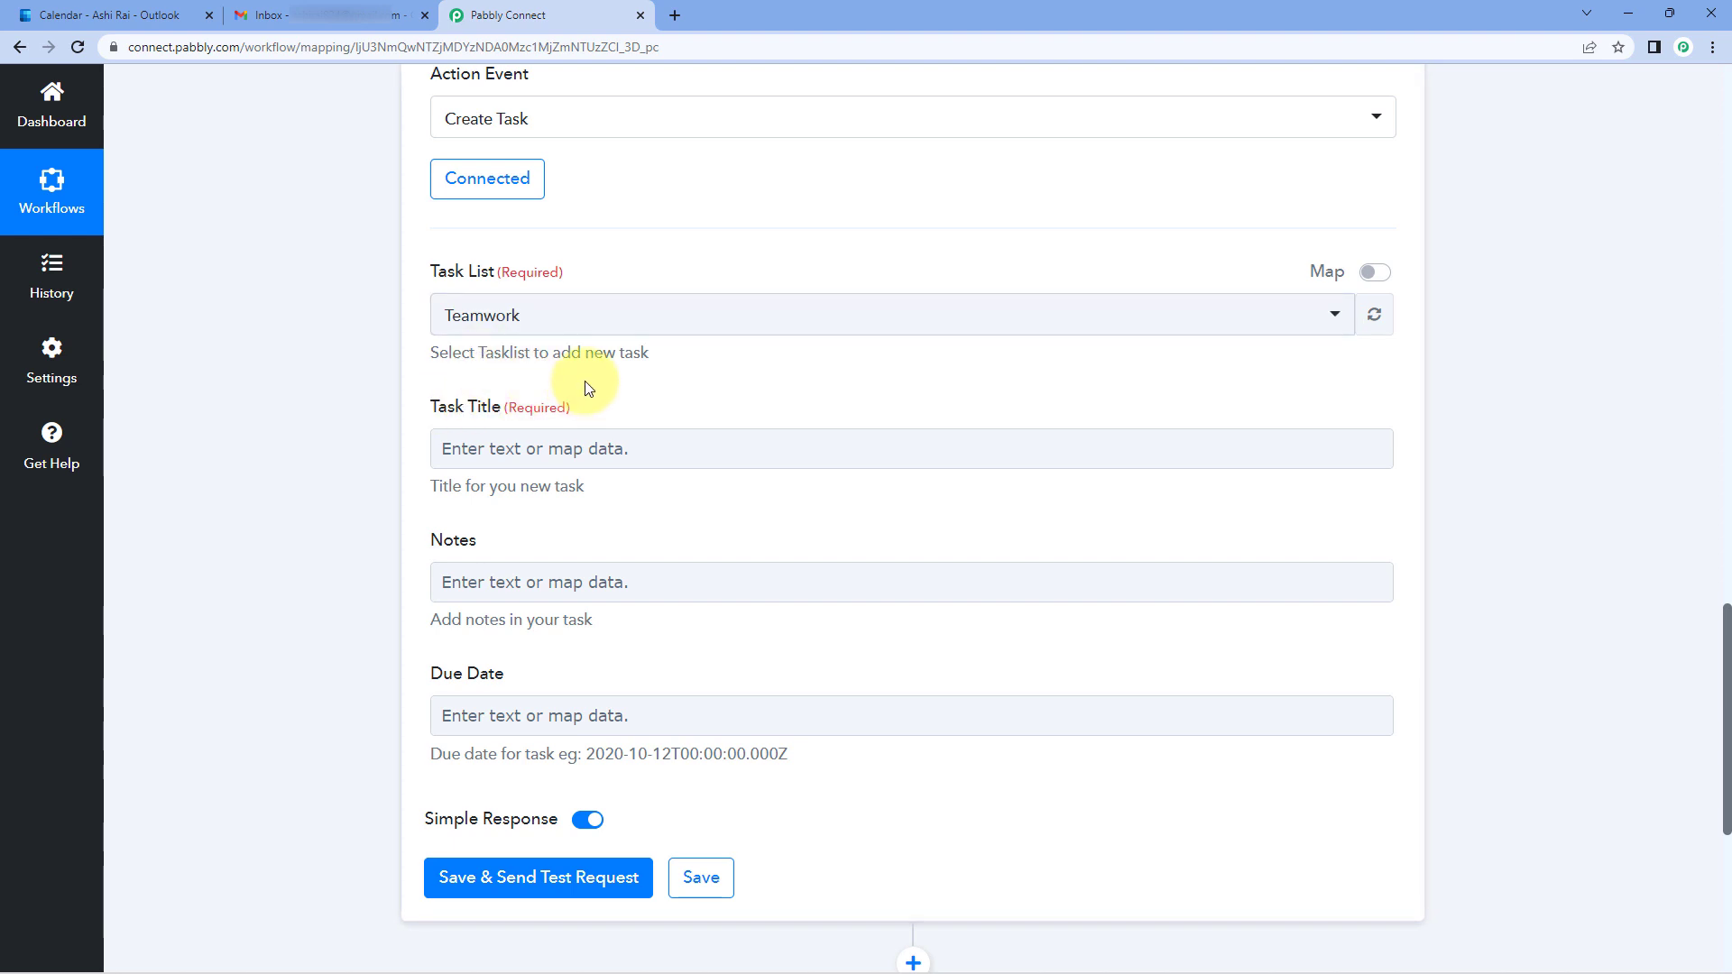
- Review the Subject value in the Microsoft 365 trigger response as the source for the task title
scroll(403, 388, "down", 1)
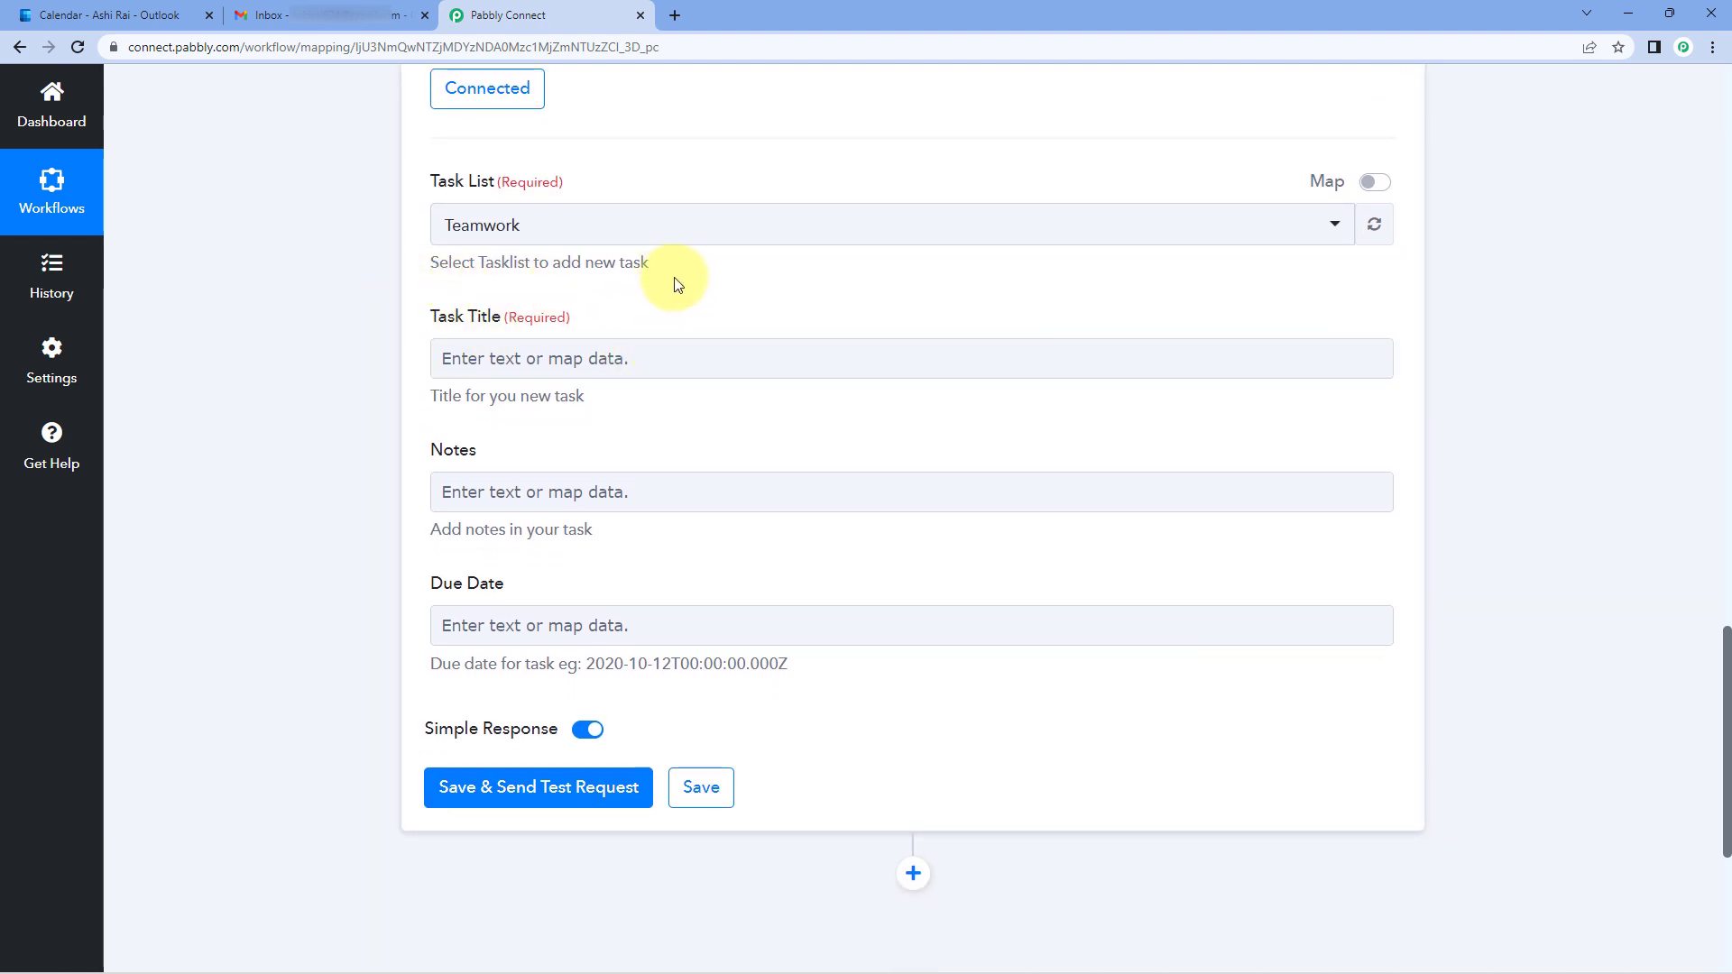
scroll(657, 334, "up", 15)
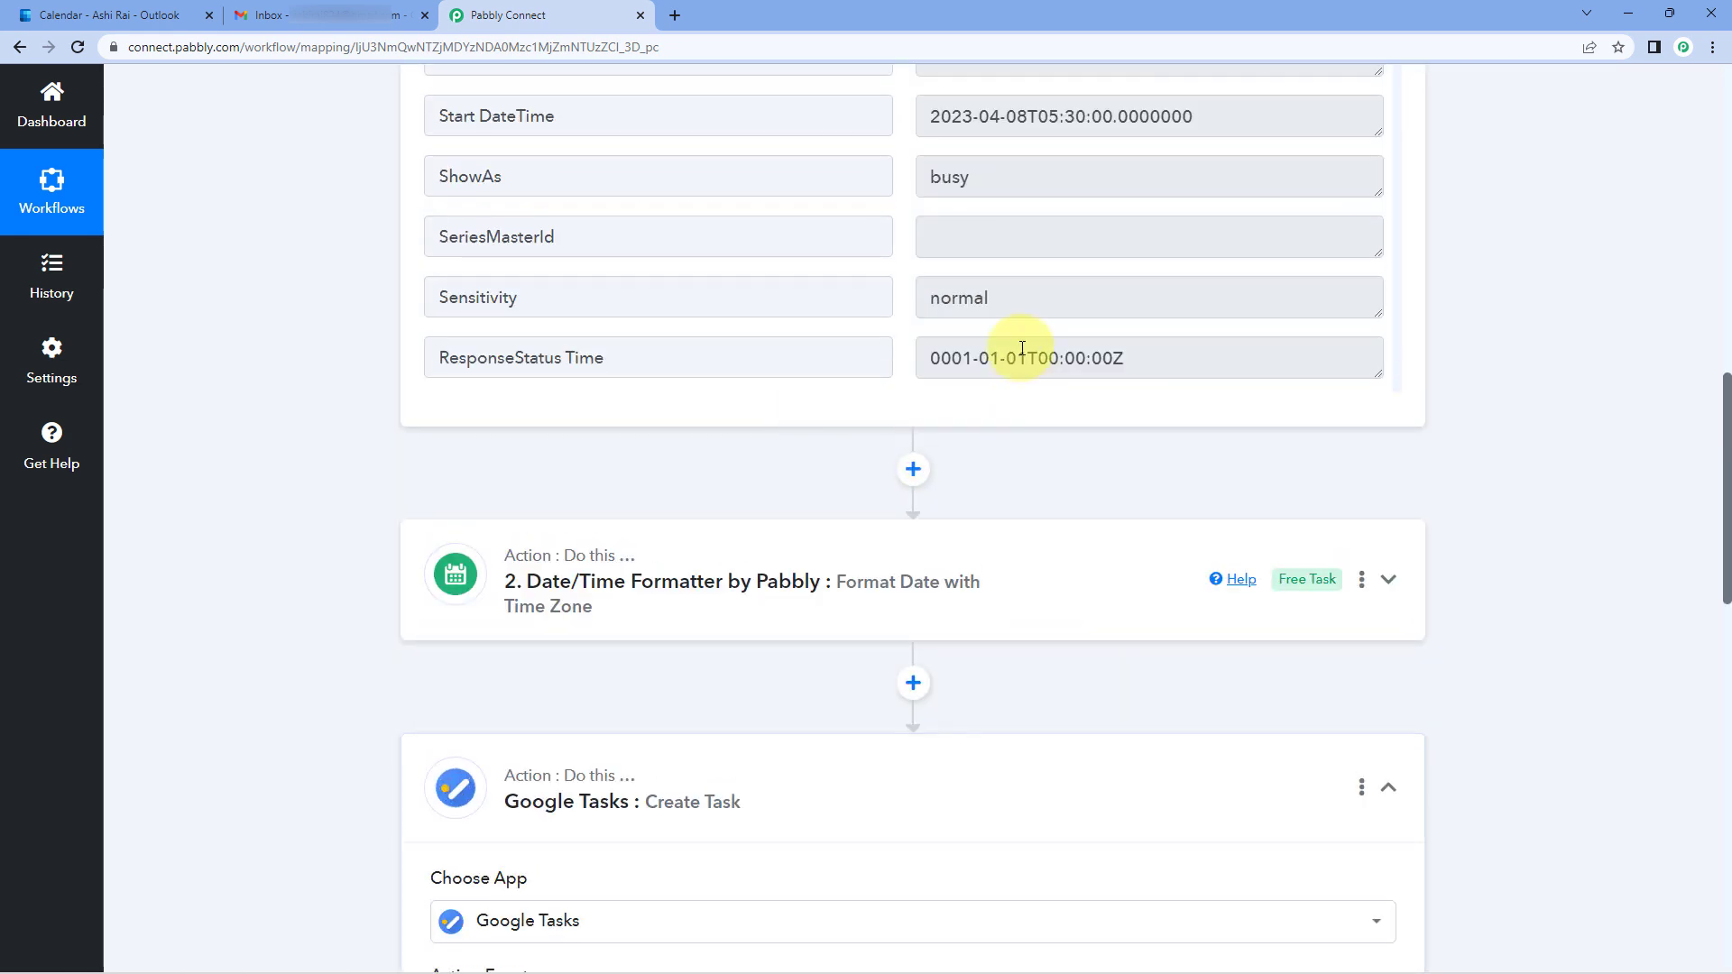
scroll(1050, 252, "down", 2)
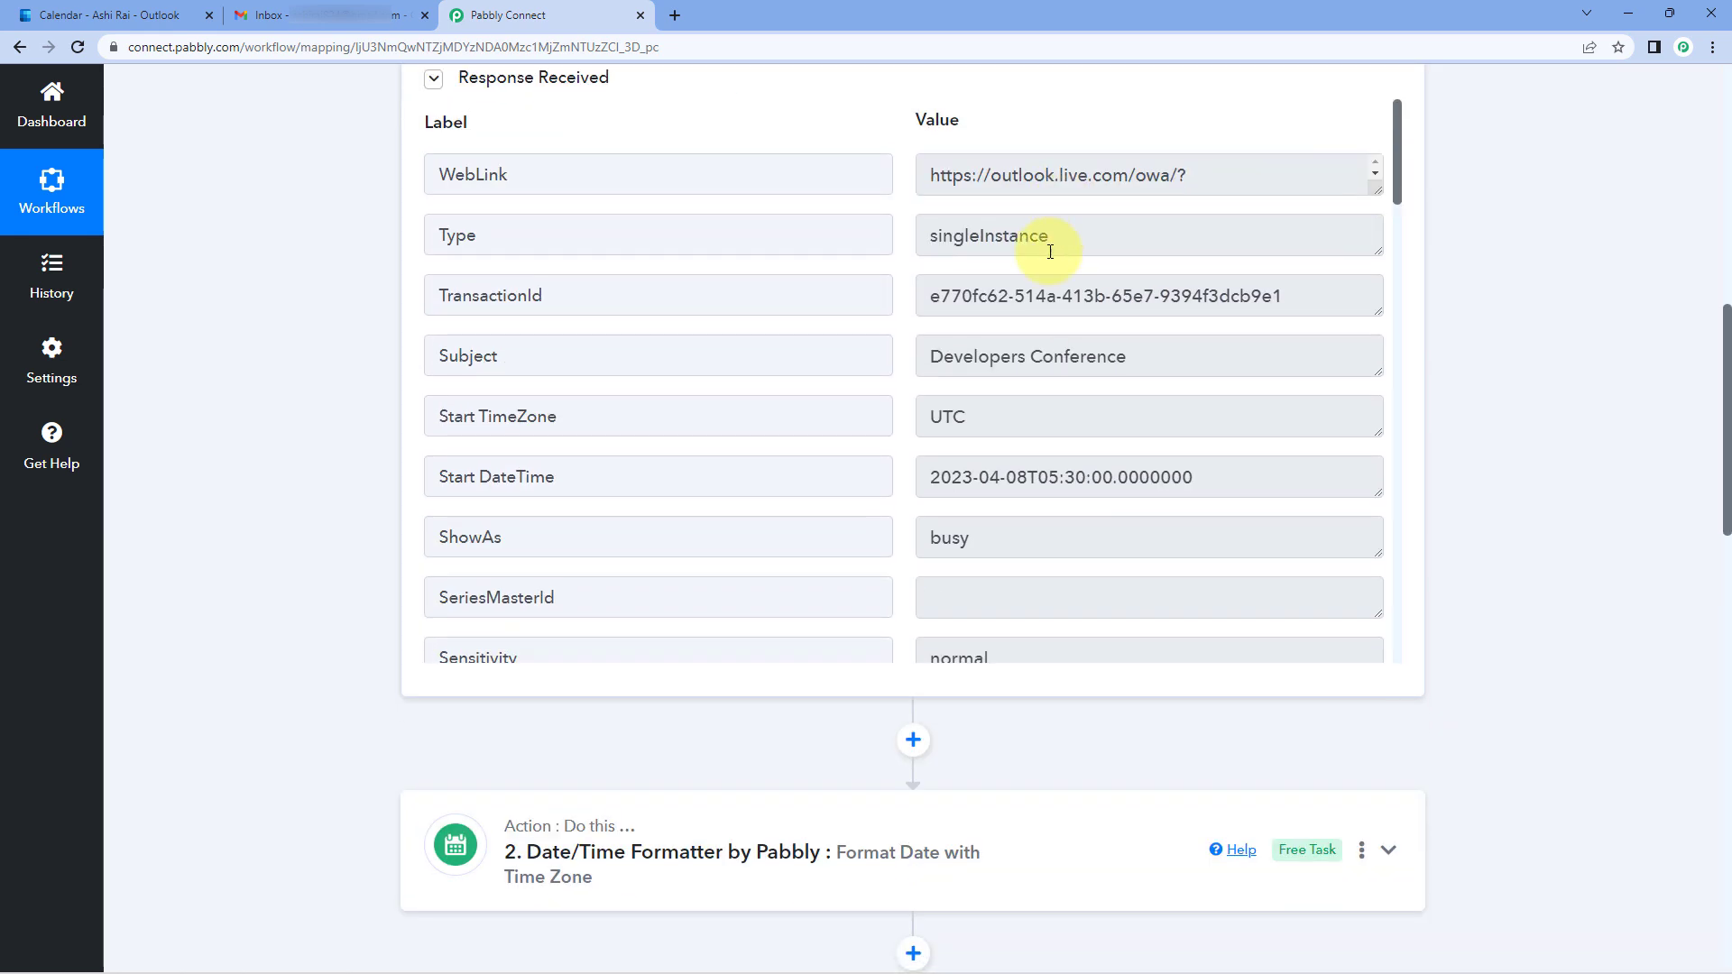
left_click_drag(1134, 355, 901, 355)
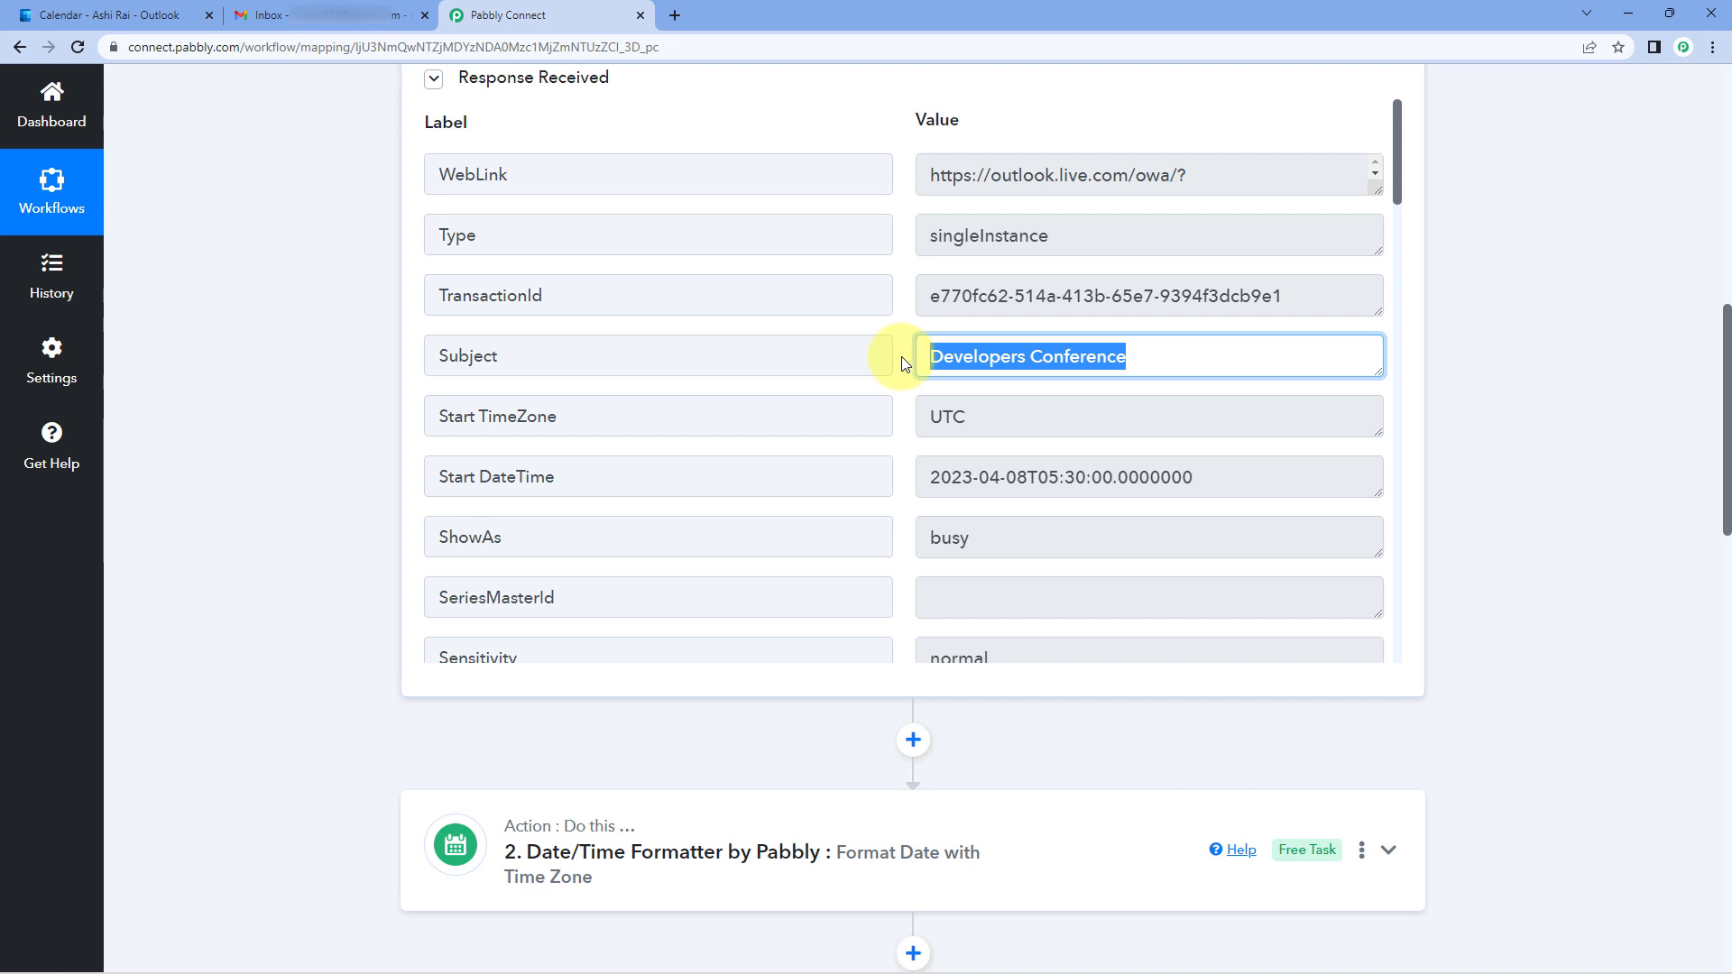
left_click_drag(1144, 356, 1209, 360)
left_click(903, 360)
left_click(1274, 359)
scroll(1539, 387, "down", 15)
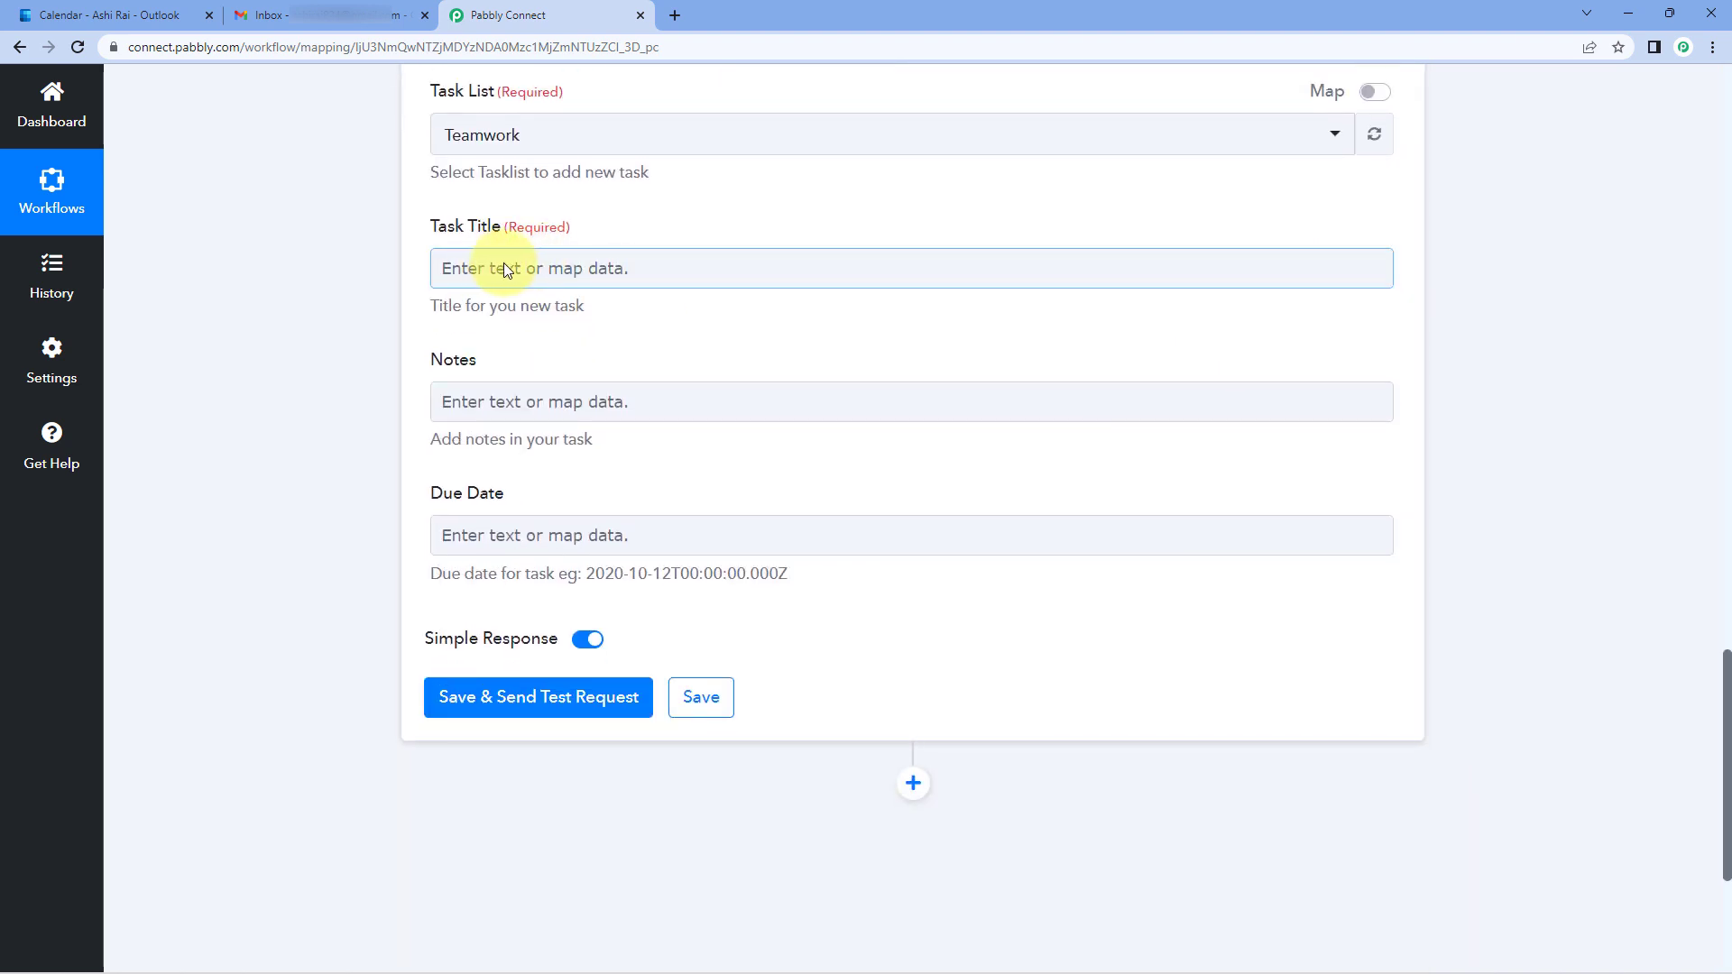
- Map the Google Tasks Task Title to the Subject value from the Microsoft Office 365 trigger
left_click(503, 262)
left_click(609, 436)
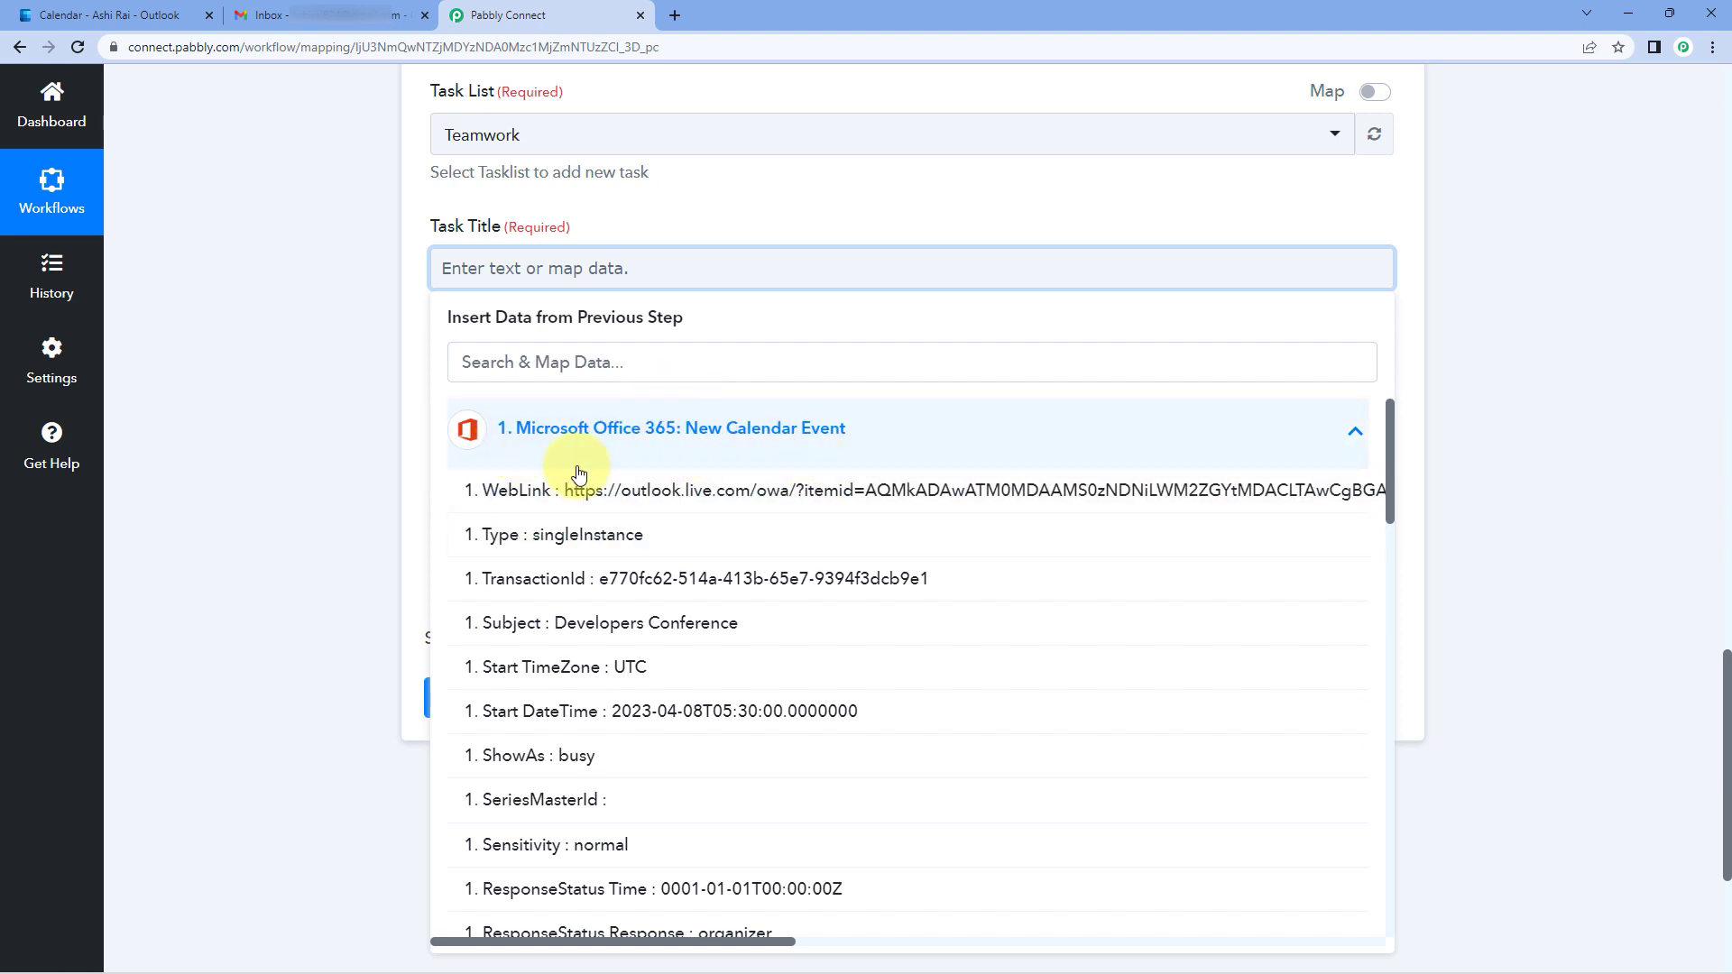
left_click(616, 629)
left_click(353, 446)
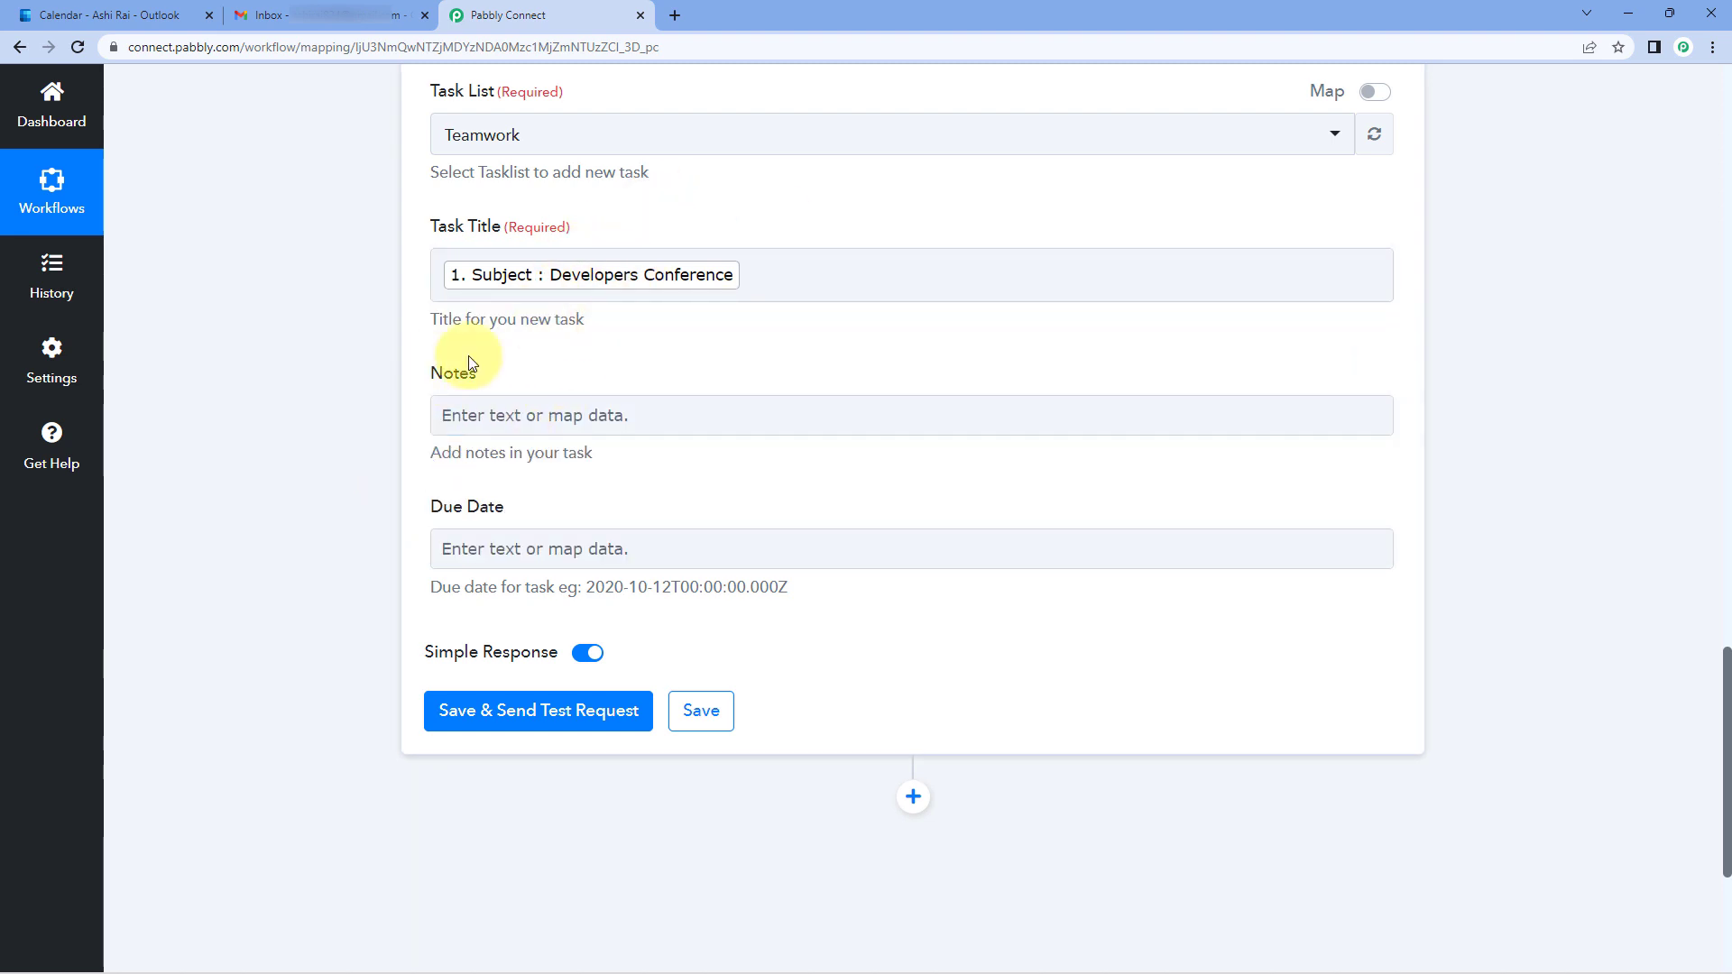
- Map the task's Notes to the BodyPreview value from the Microsoft Office 365 trigger
left_click(552, 420)
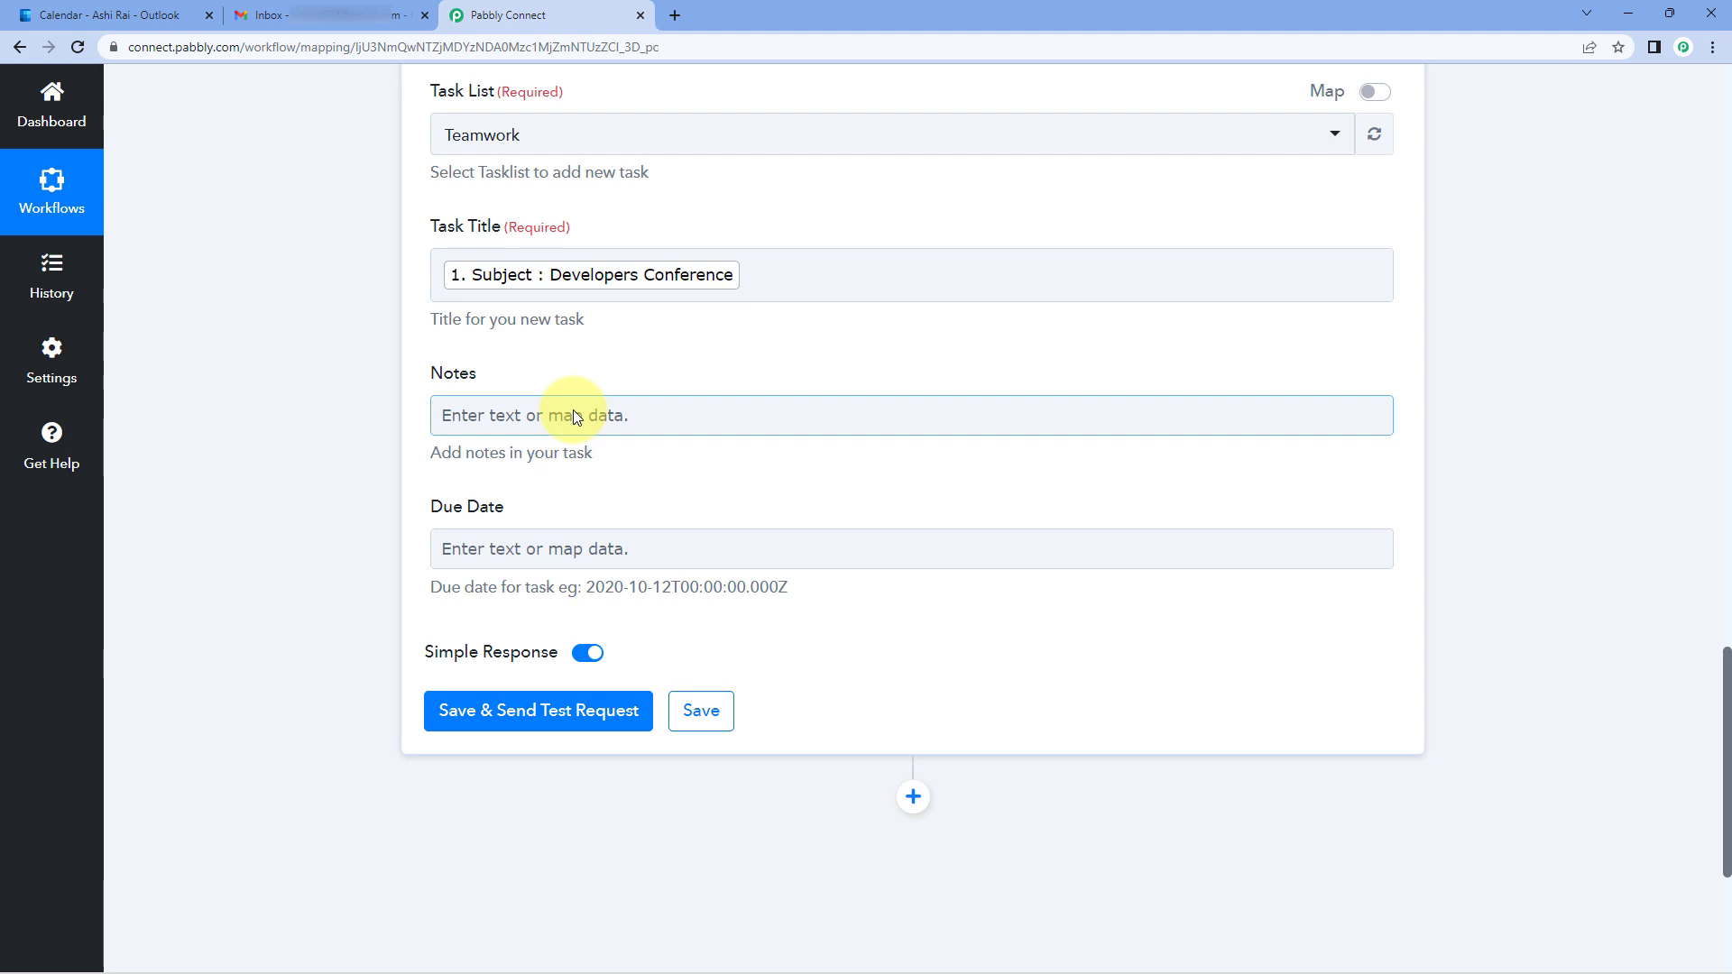
left_click(575, 414)
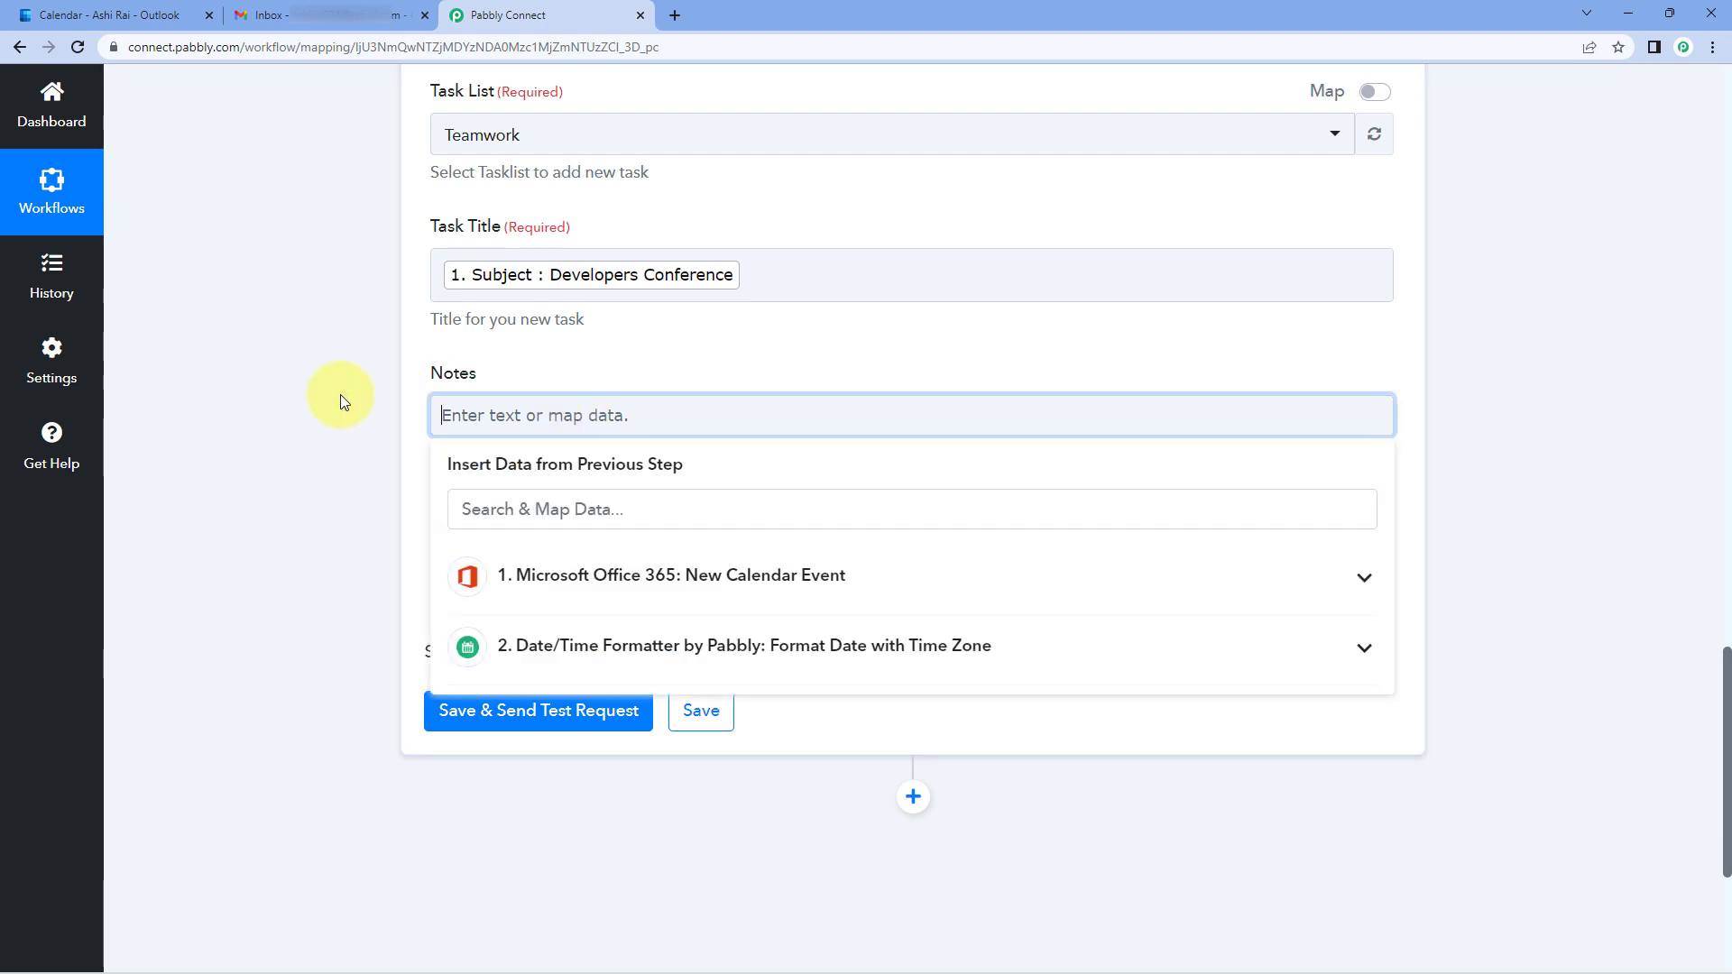
scroll(339, 393, "down", 2)
left_click(668, 407)
scroll(713, 514, "down", 15)
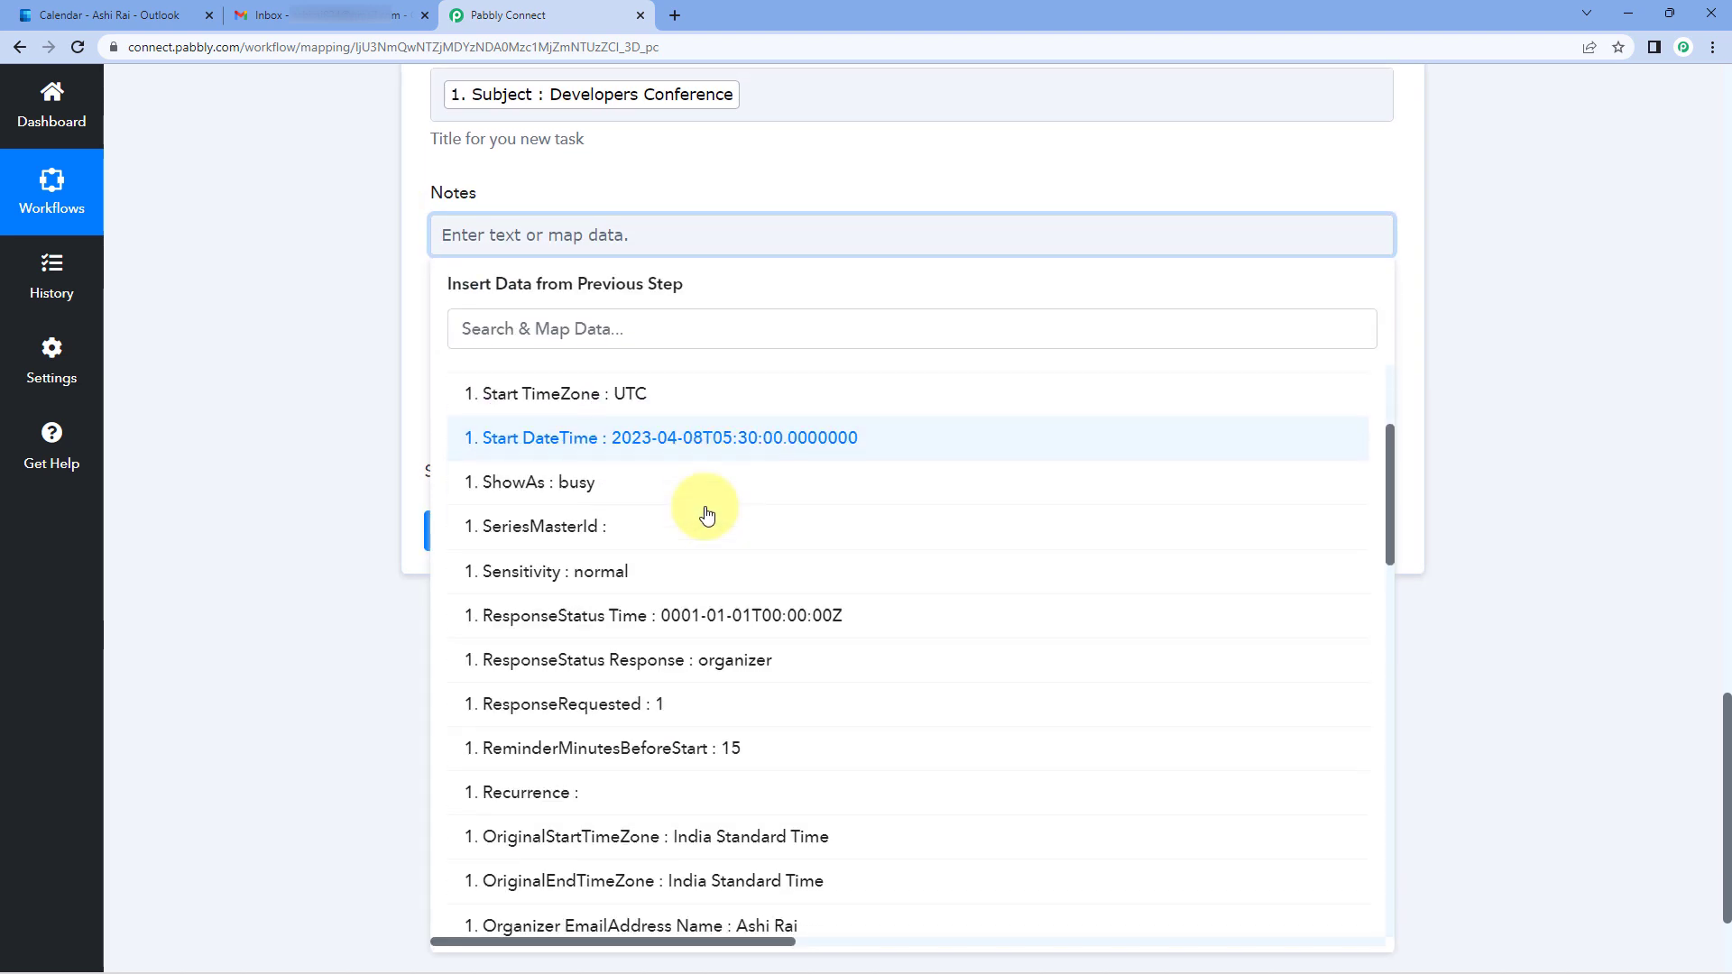
scroll(747, 600, "down", 5)
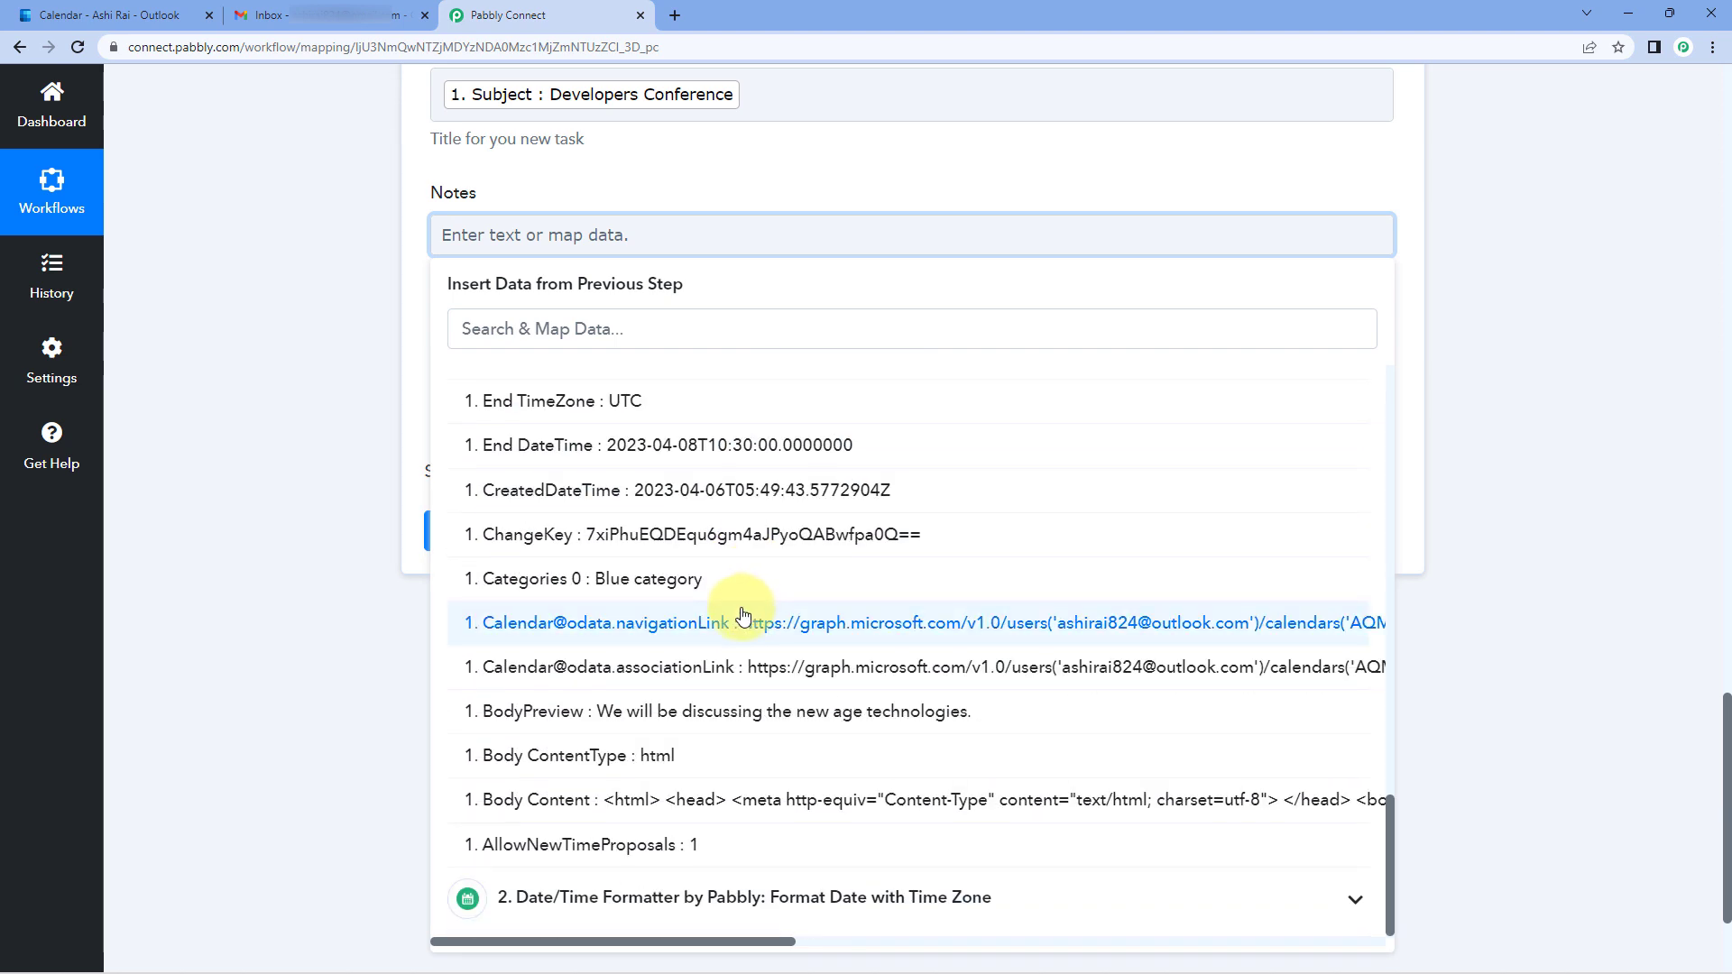
left_click(598, 719)
left_click(338, 369)
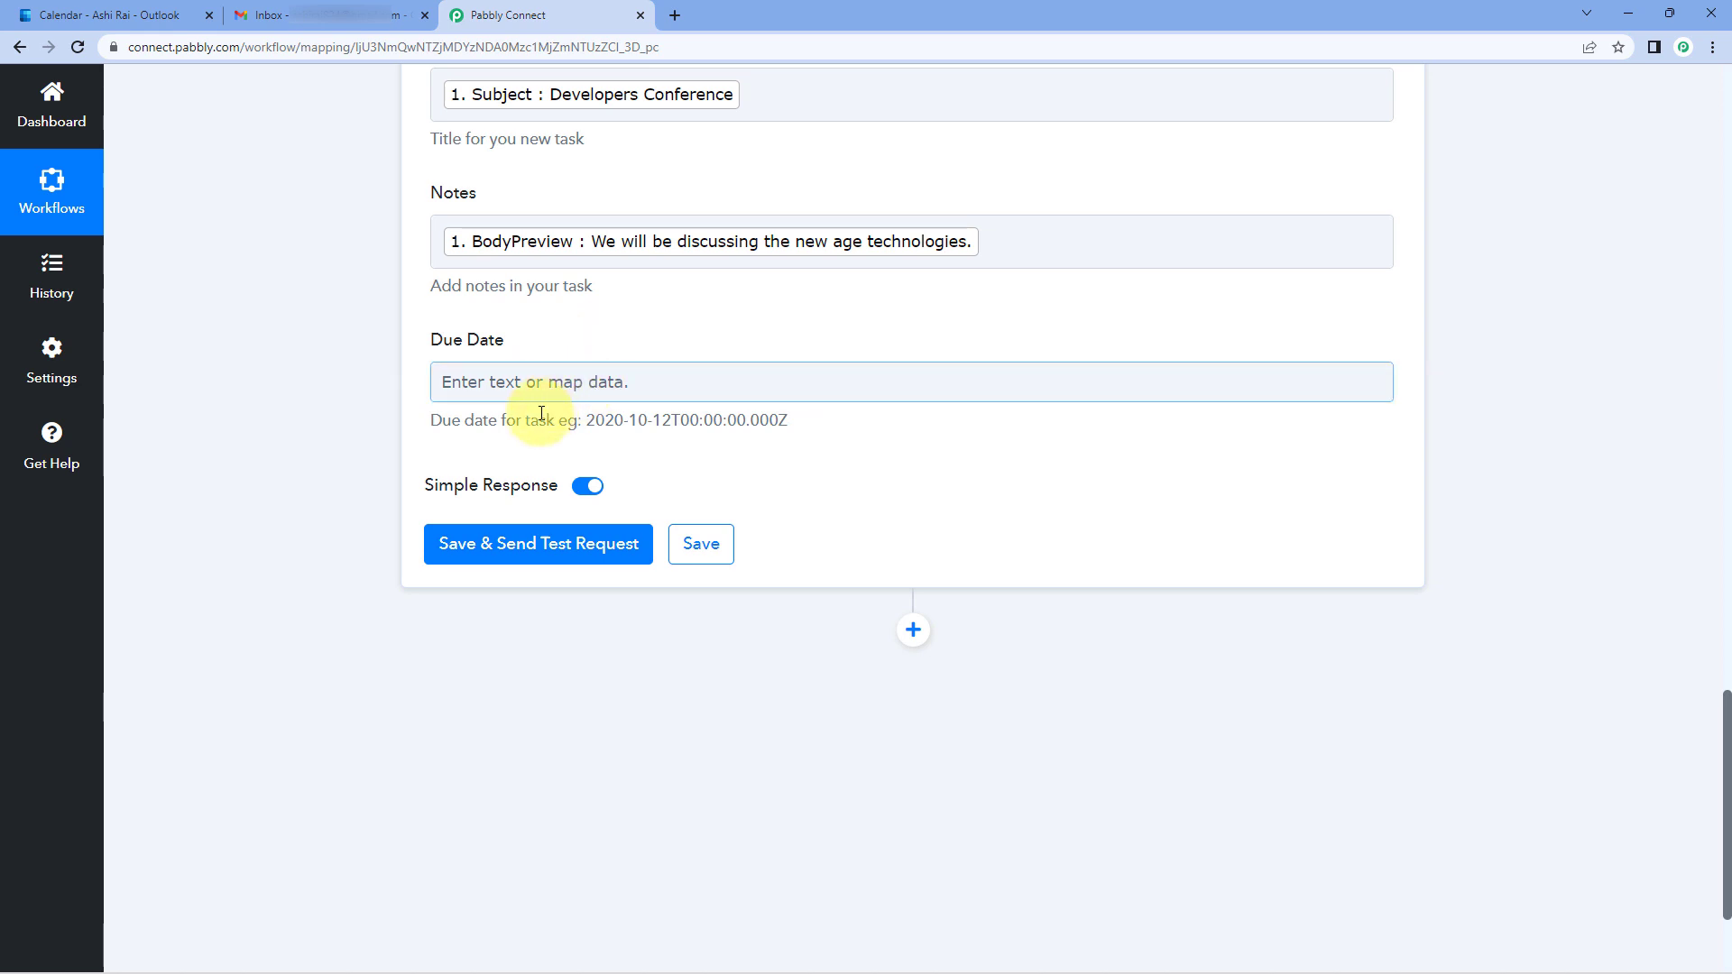
- Compare the Due Date example format with the trigger's Start DateTime and the Date/Time Formatter's conversion settings
left_click_drag(586, 420, 843, 444)
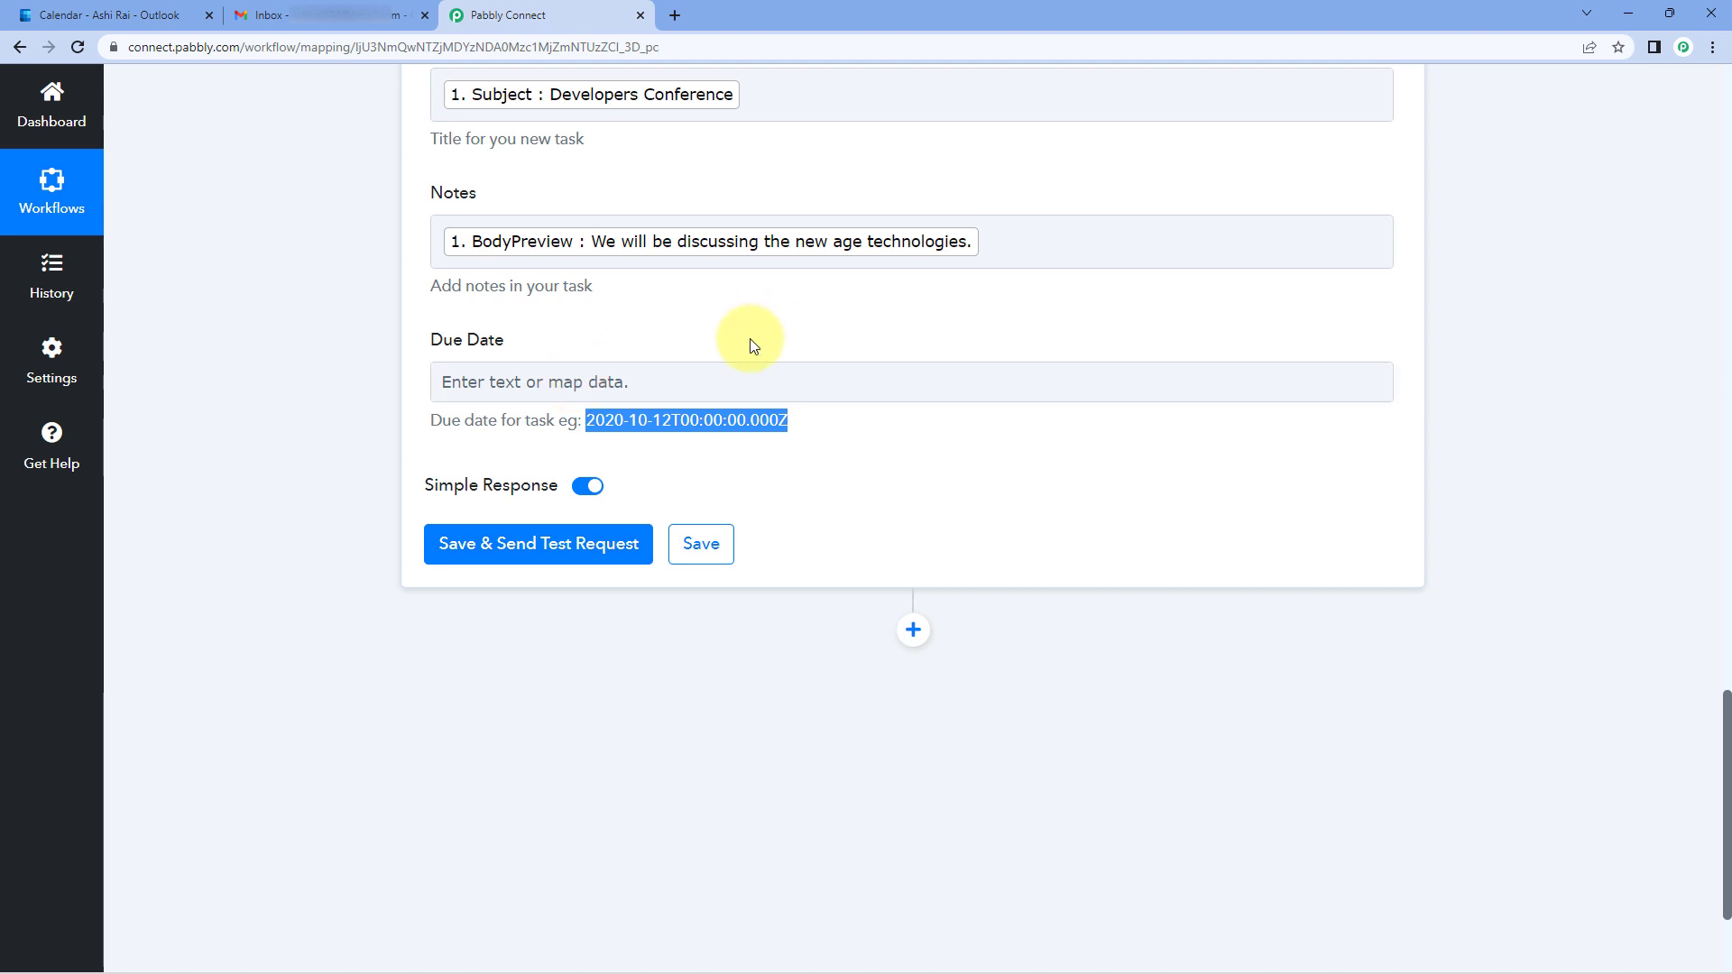
scroll(767, 338, "up", 5)
scroll(779, 333, "up", 10)
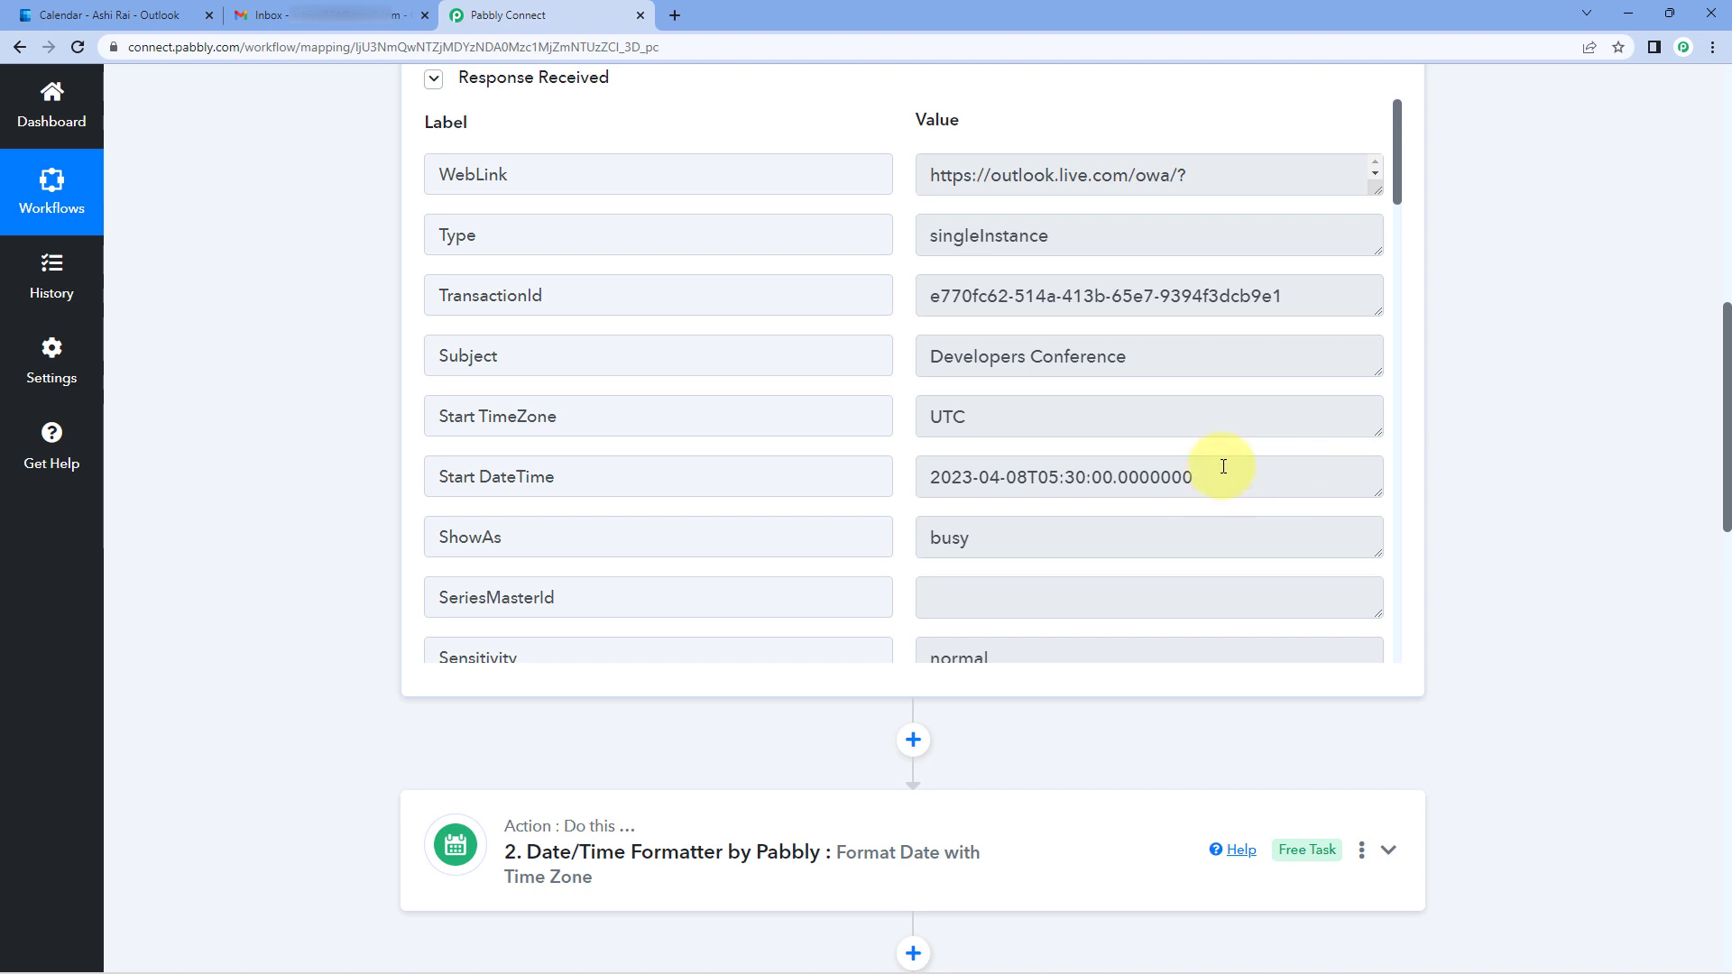
scroll(1009, 487, "down", 4)
left_click(957, 492)
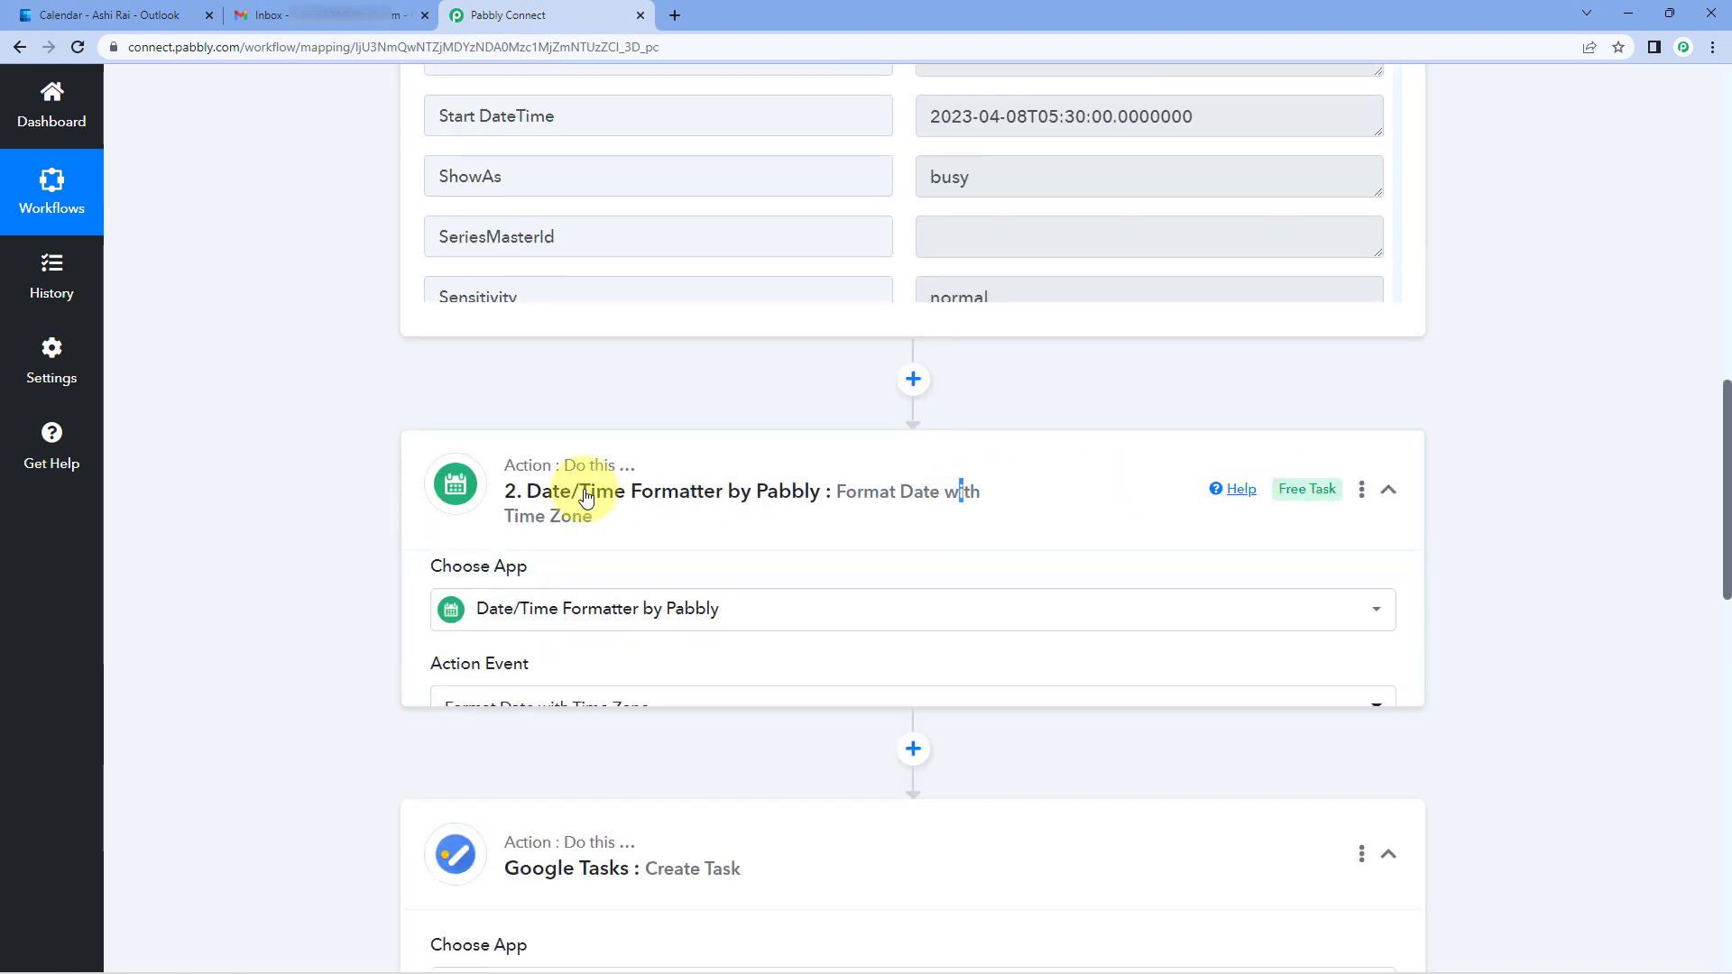
scroll(421, 429, "down", 7)
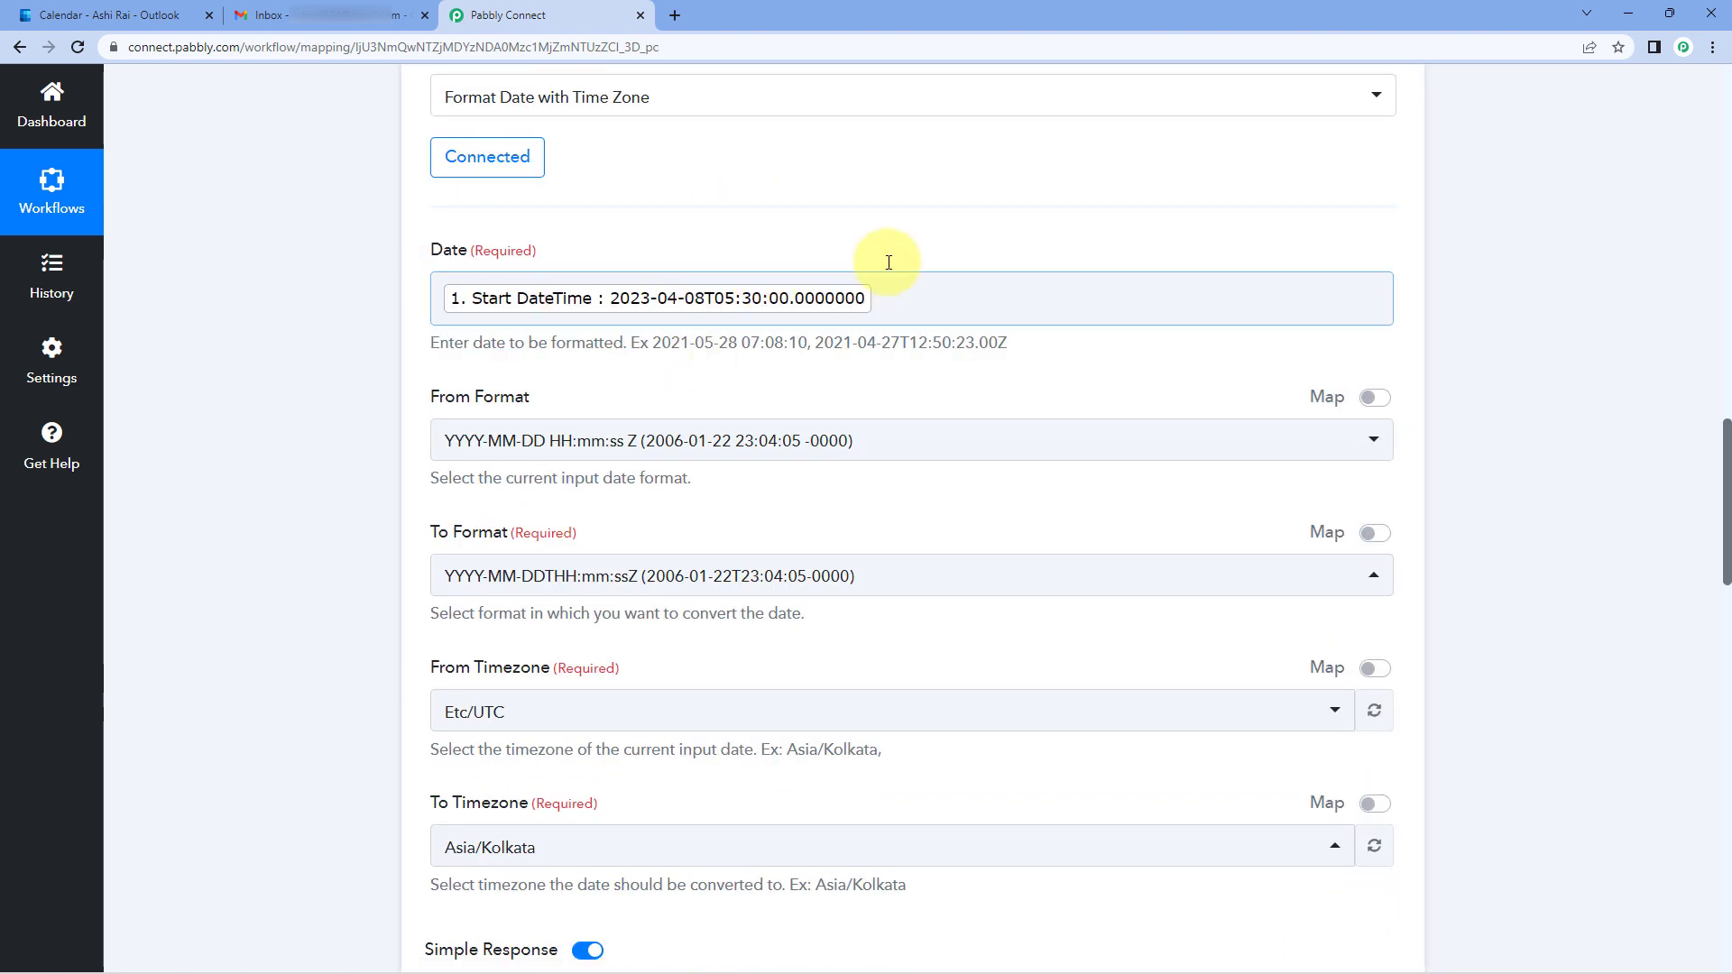
scroll(901, 278, "up", 4)
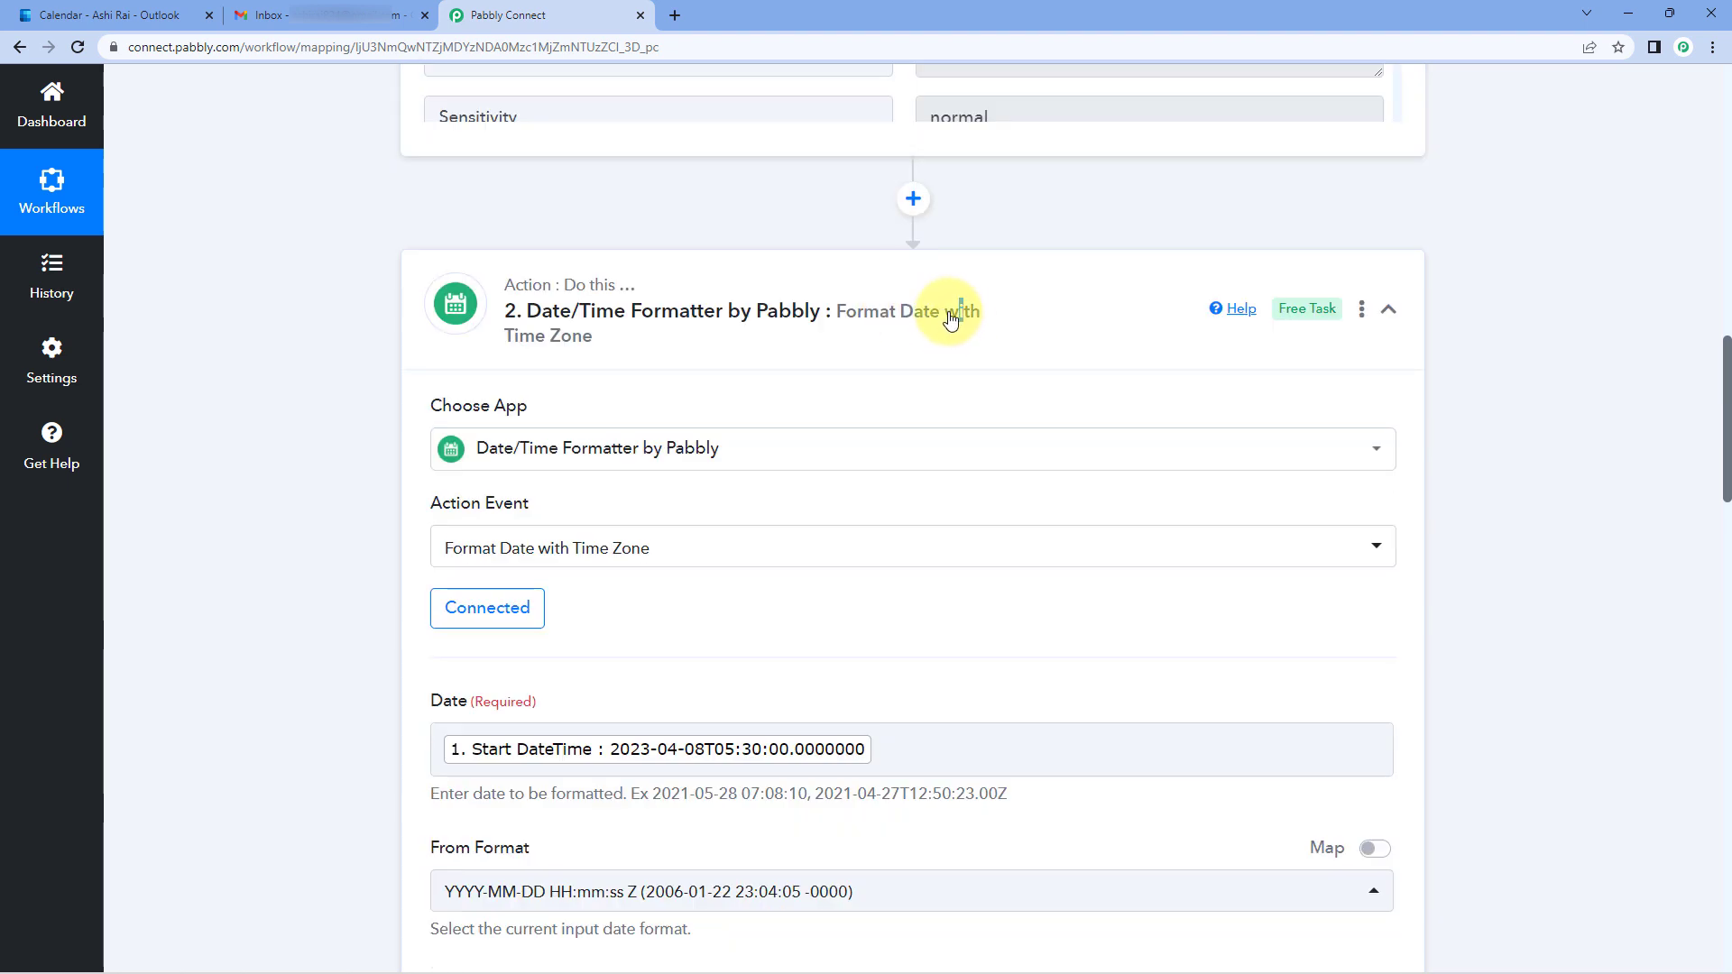
left_click(952, 318)
scroll(390, 291, "down", 10)
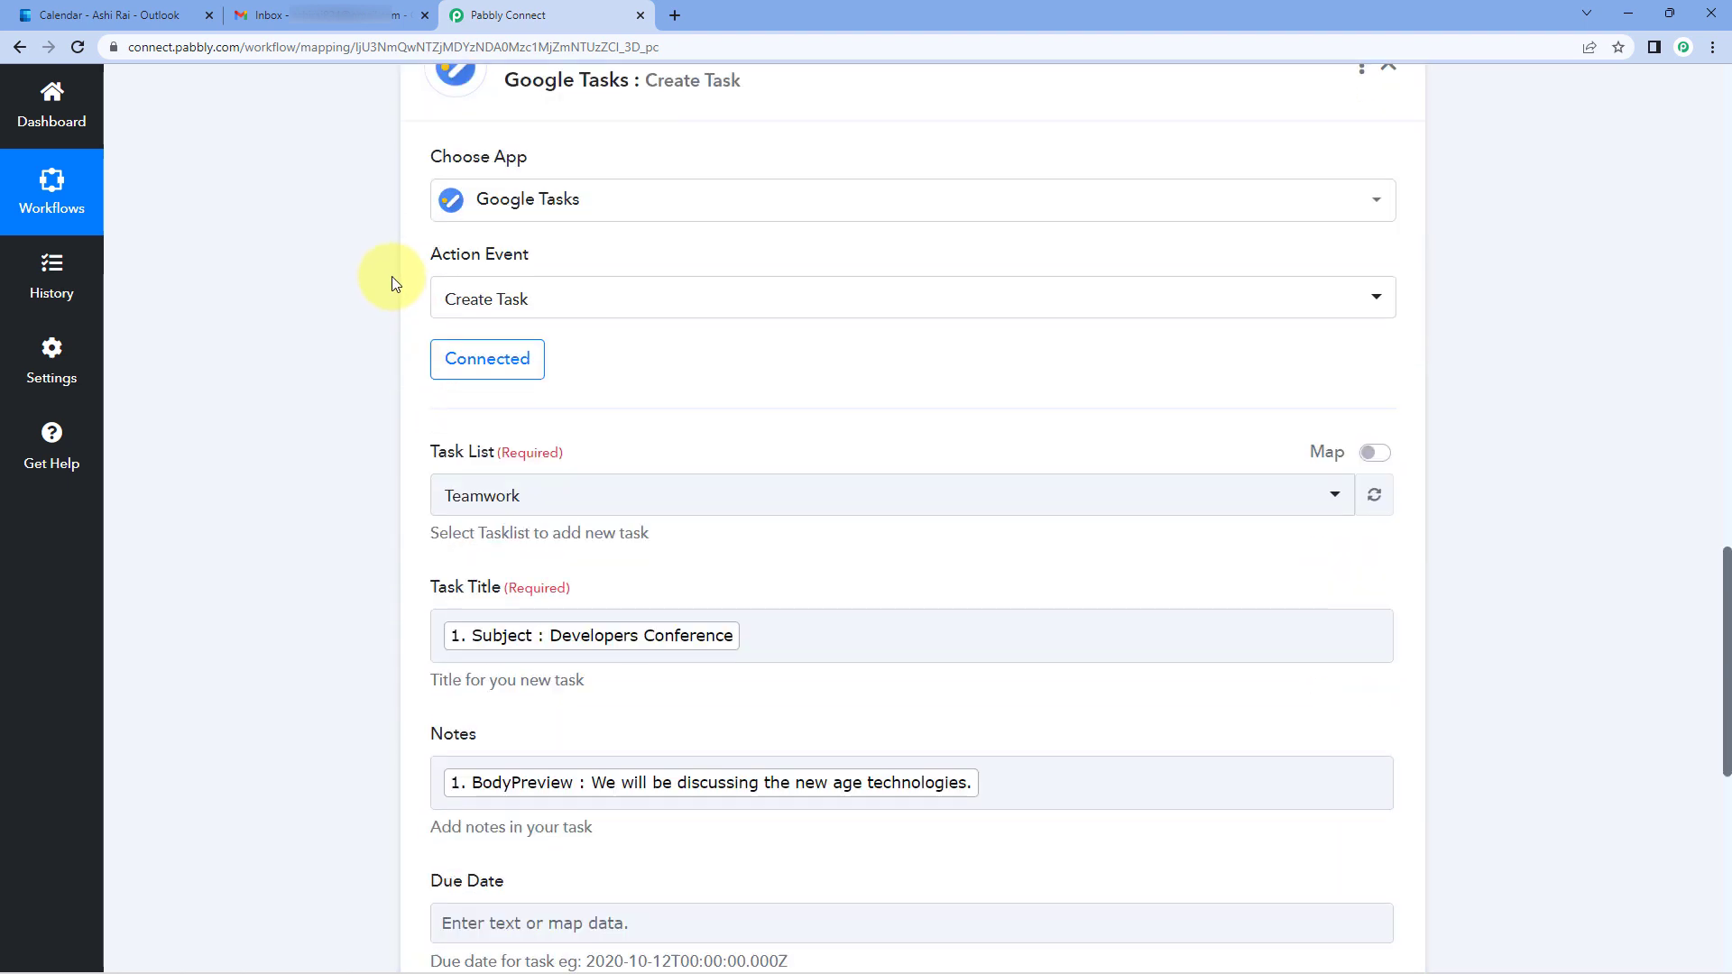
- Map the task's Due Date to the Result value from the Date/Time Formatter step
left_click(501, 287)
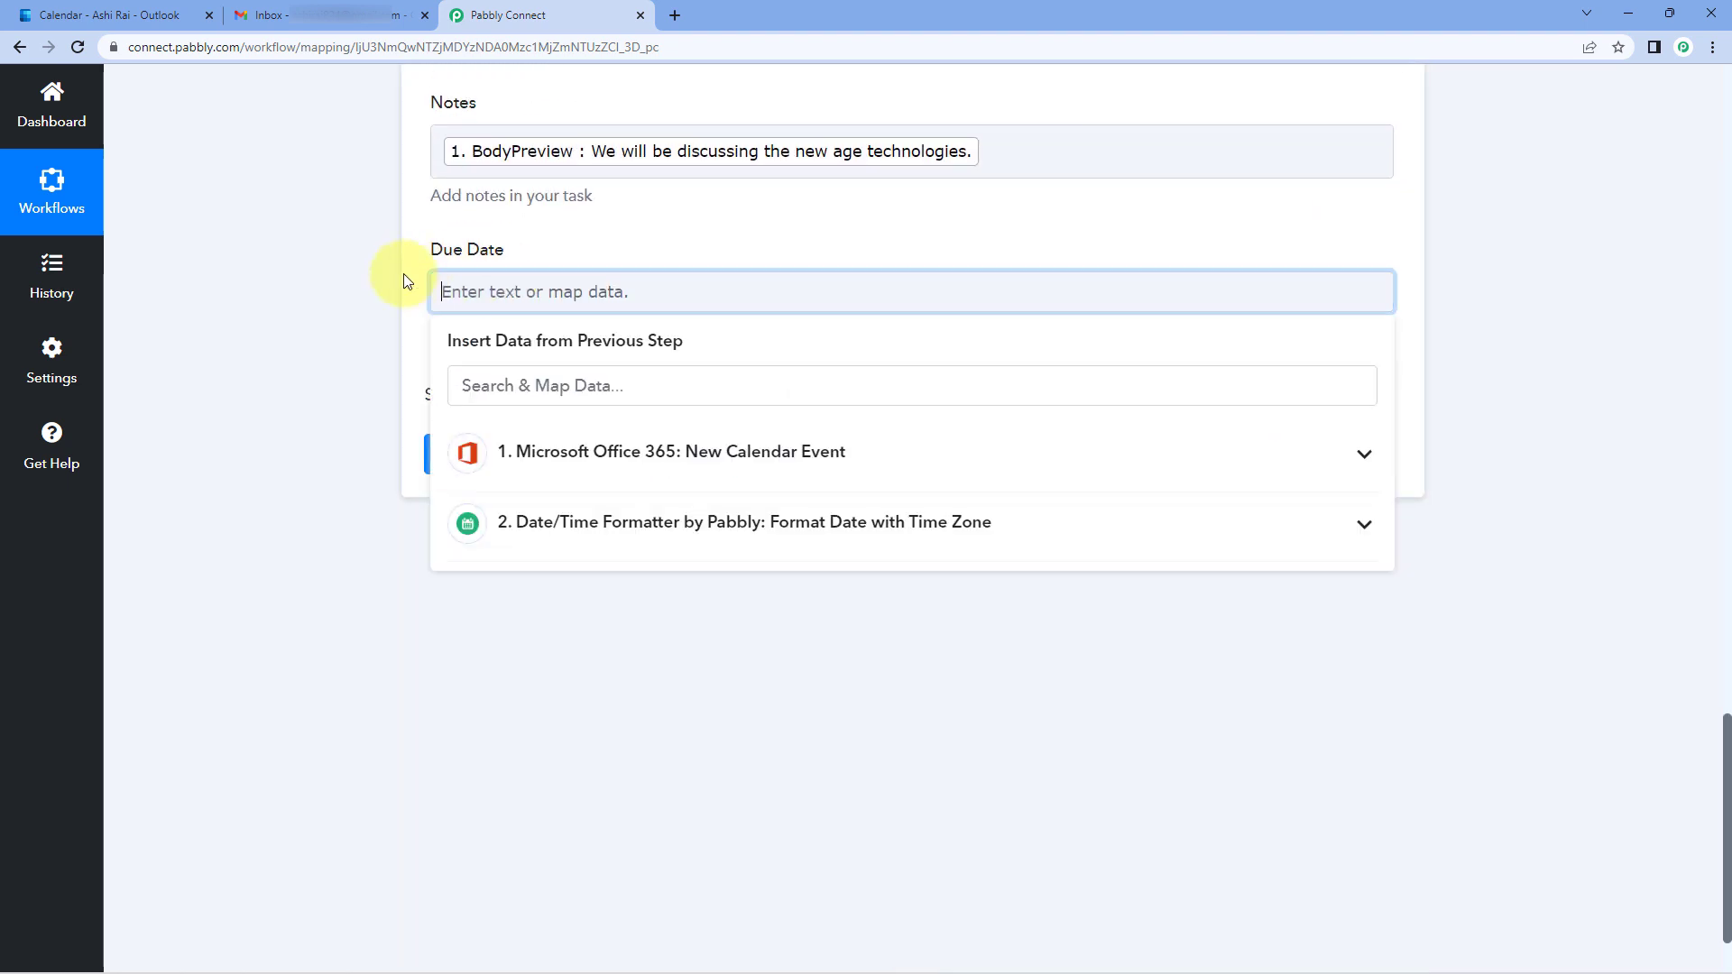
left_click(672, 539)
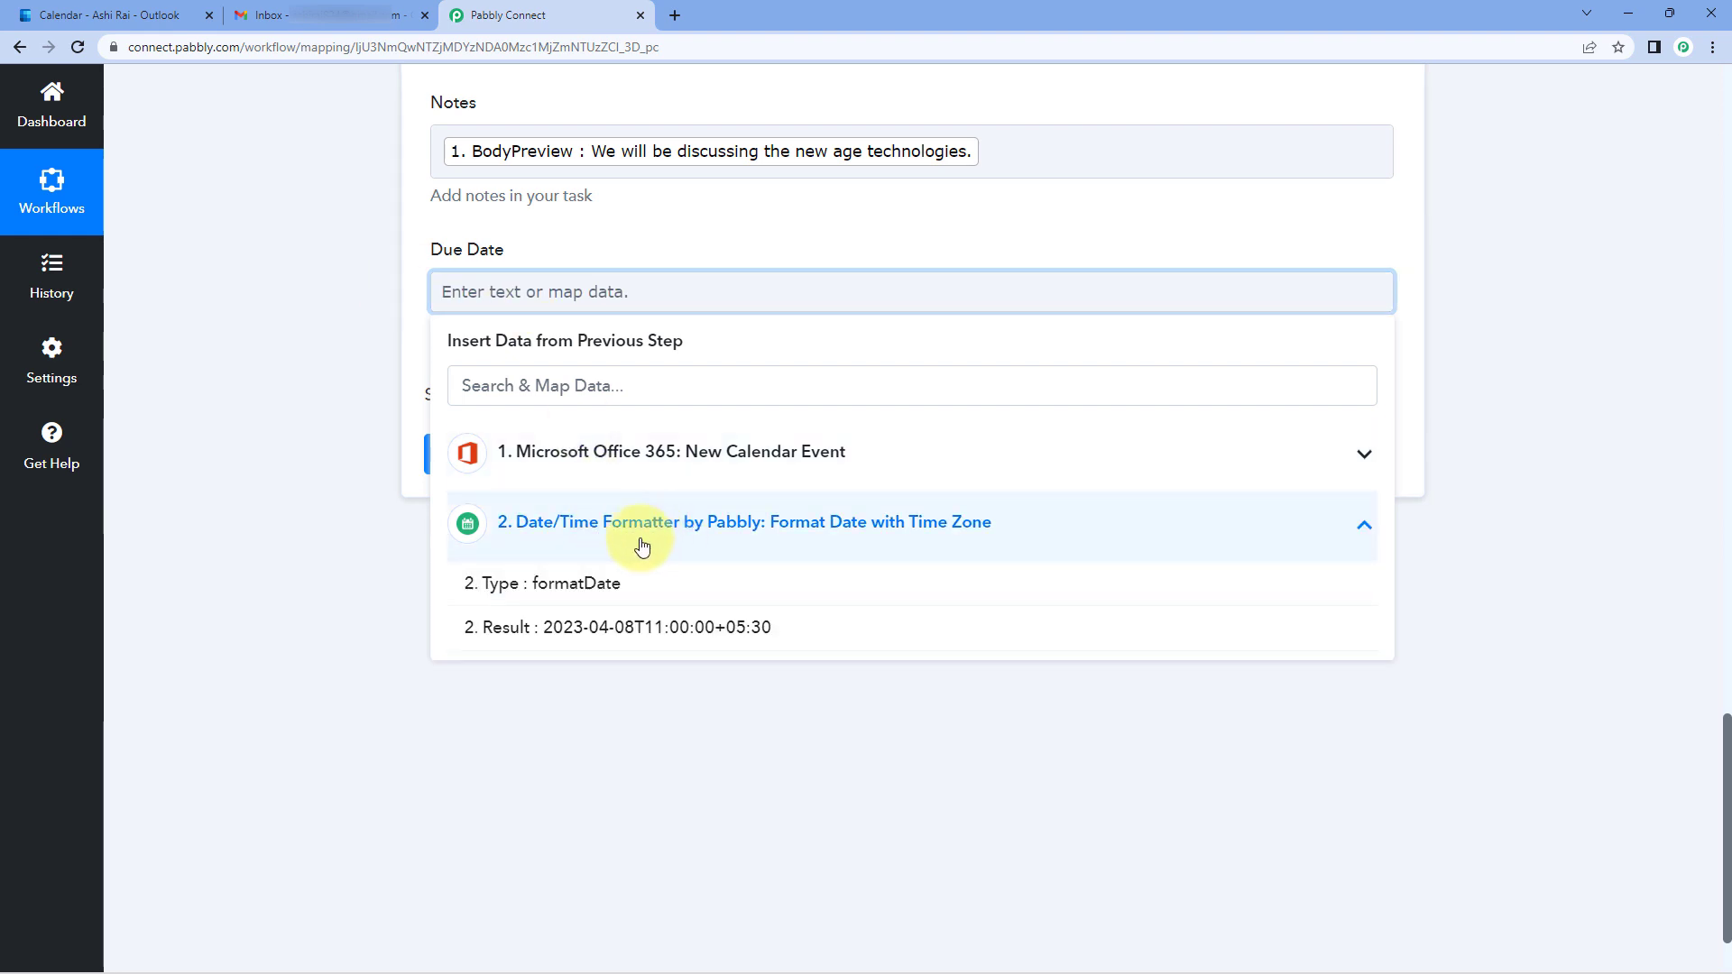
left_click(582, 635)
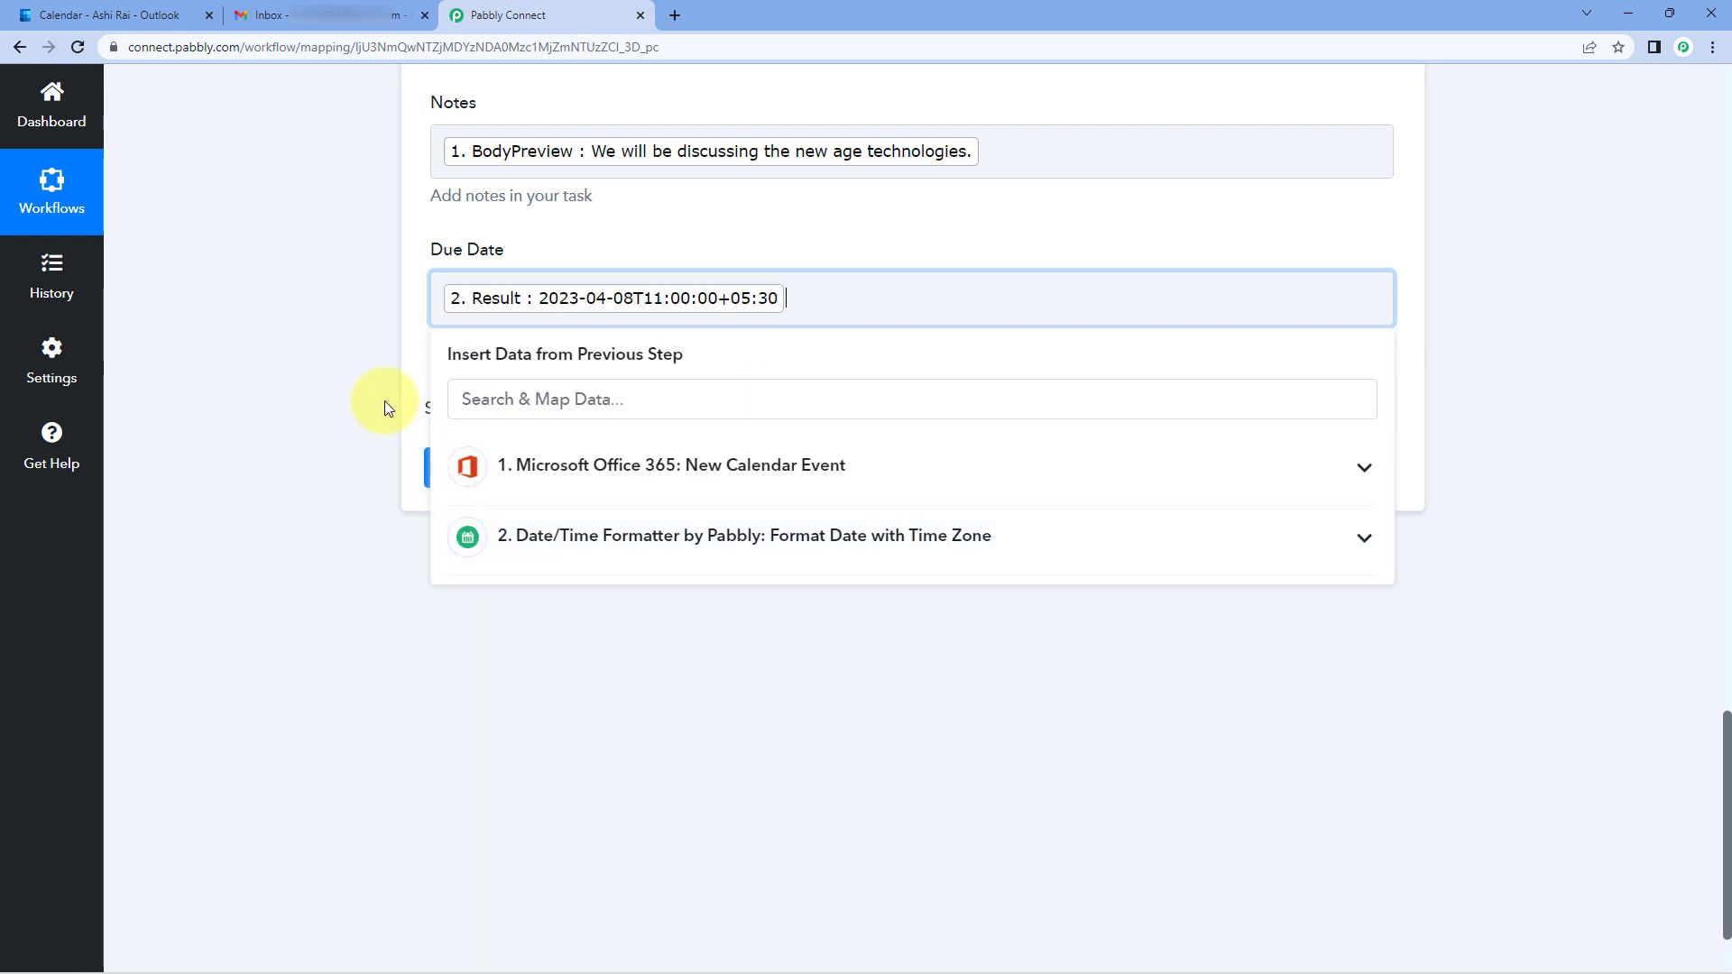
left_click(386, 398)
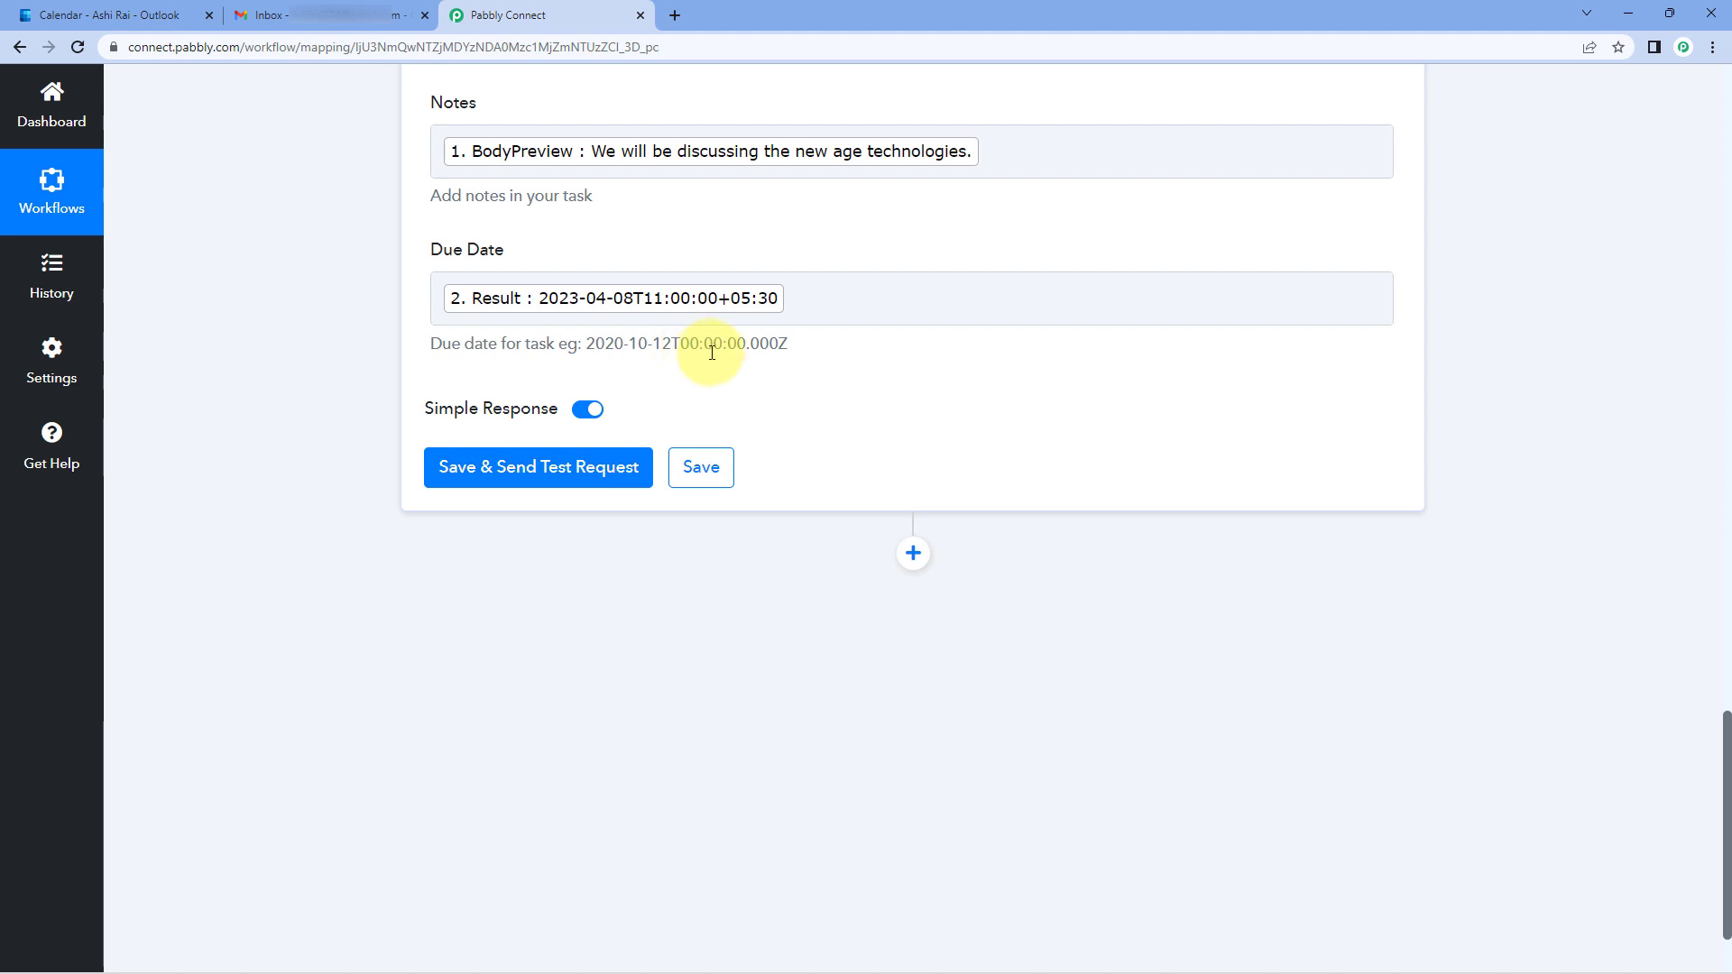
- Save the Create Task action with a test request and review the response against the mapped fields
left_click(545, 468)
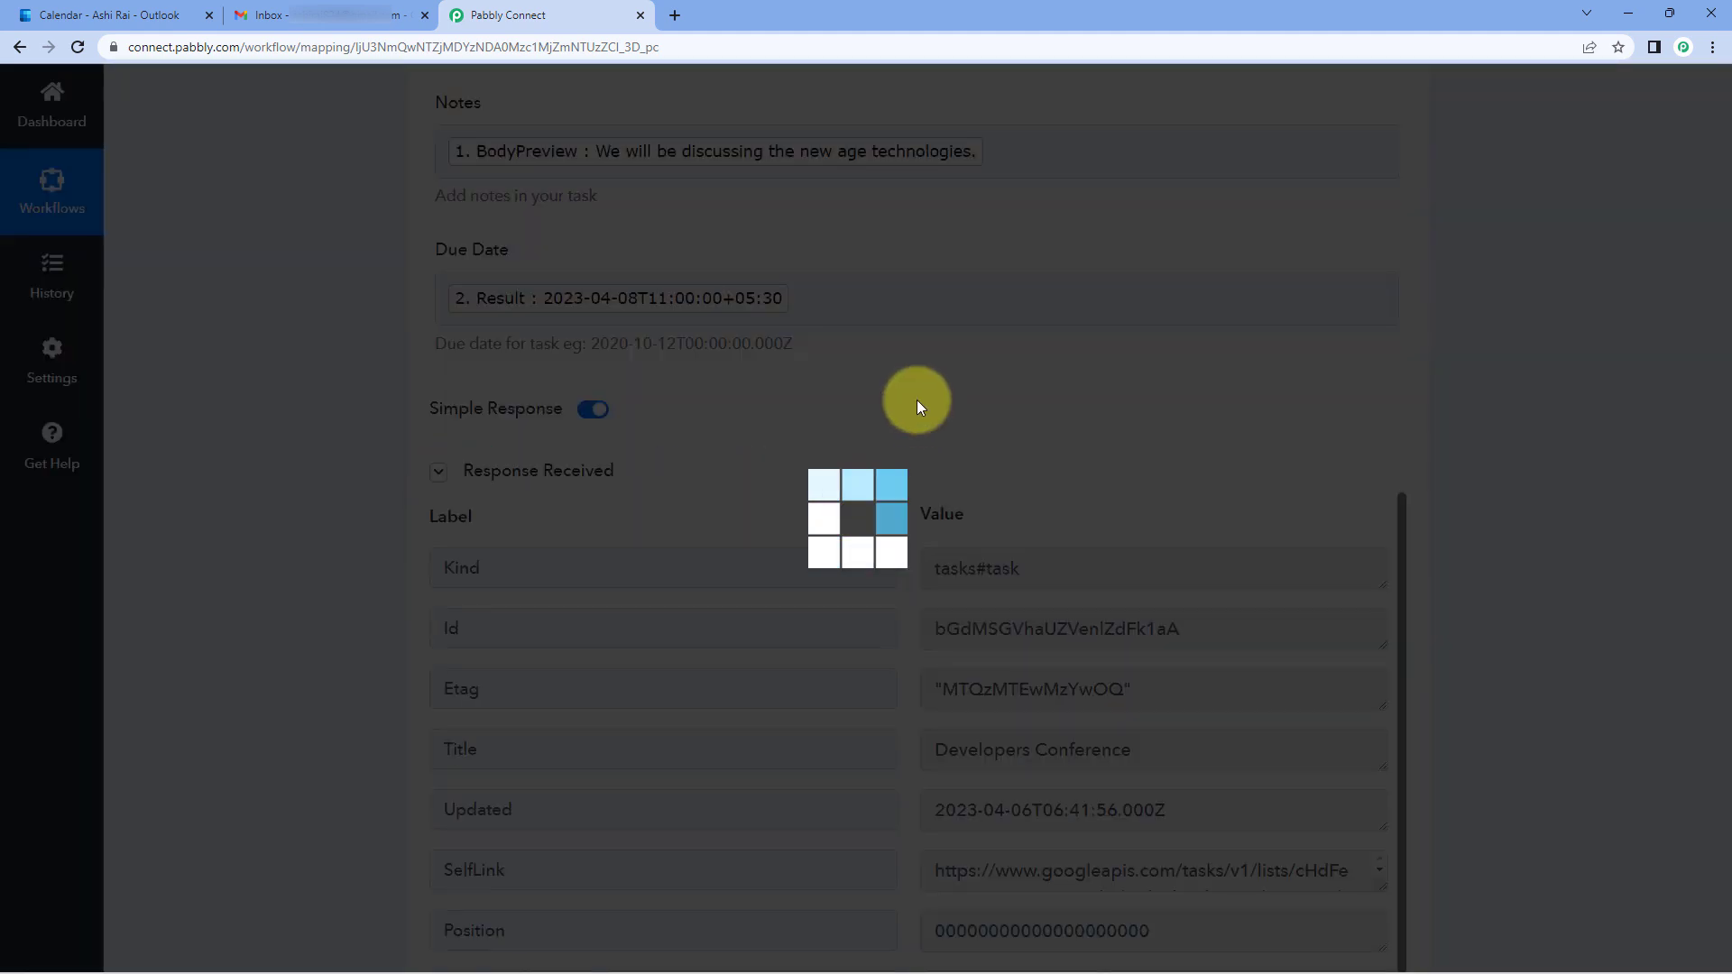
scroll(869, 398, "down", 2)
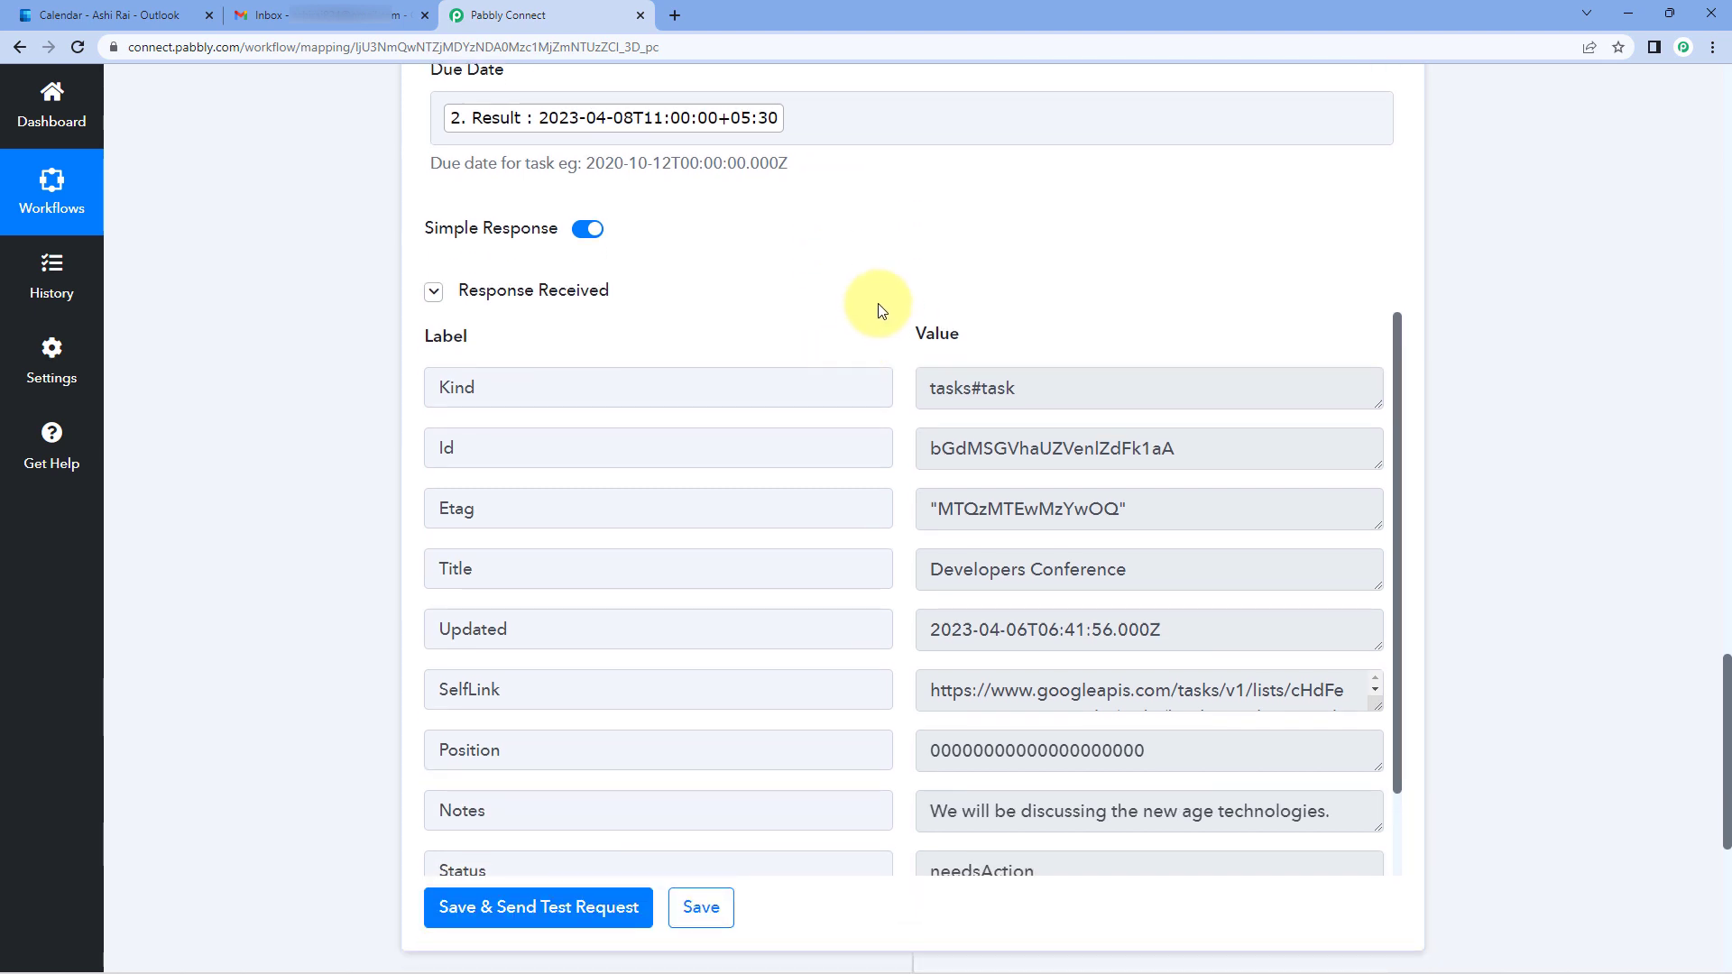
scroll(924, 296, "down", 1)
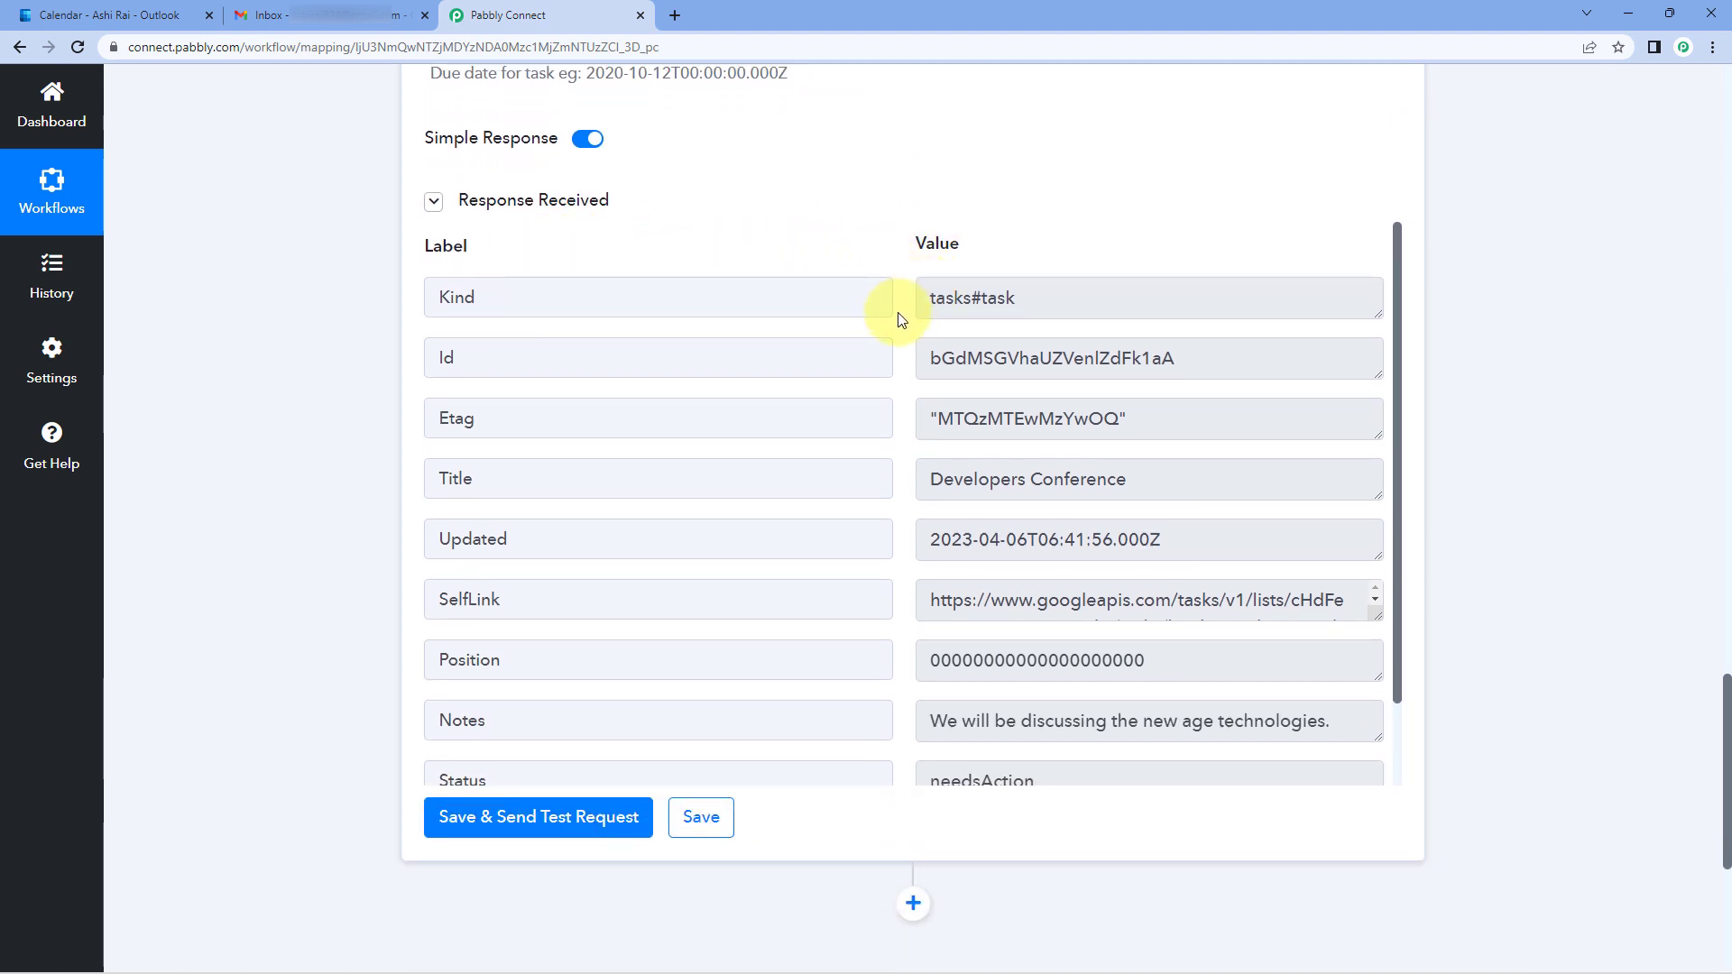
scroll(897, 318, "down", 1)
scroll(897, 312, "up", 1)
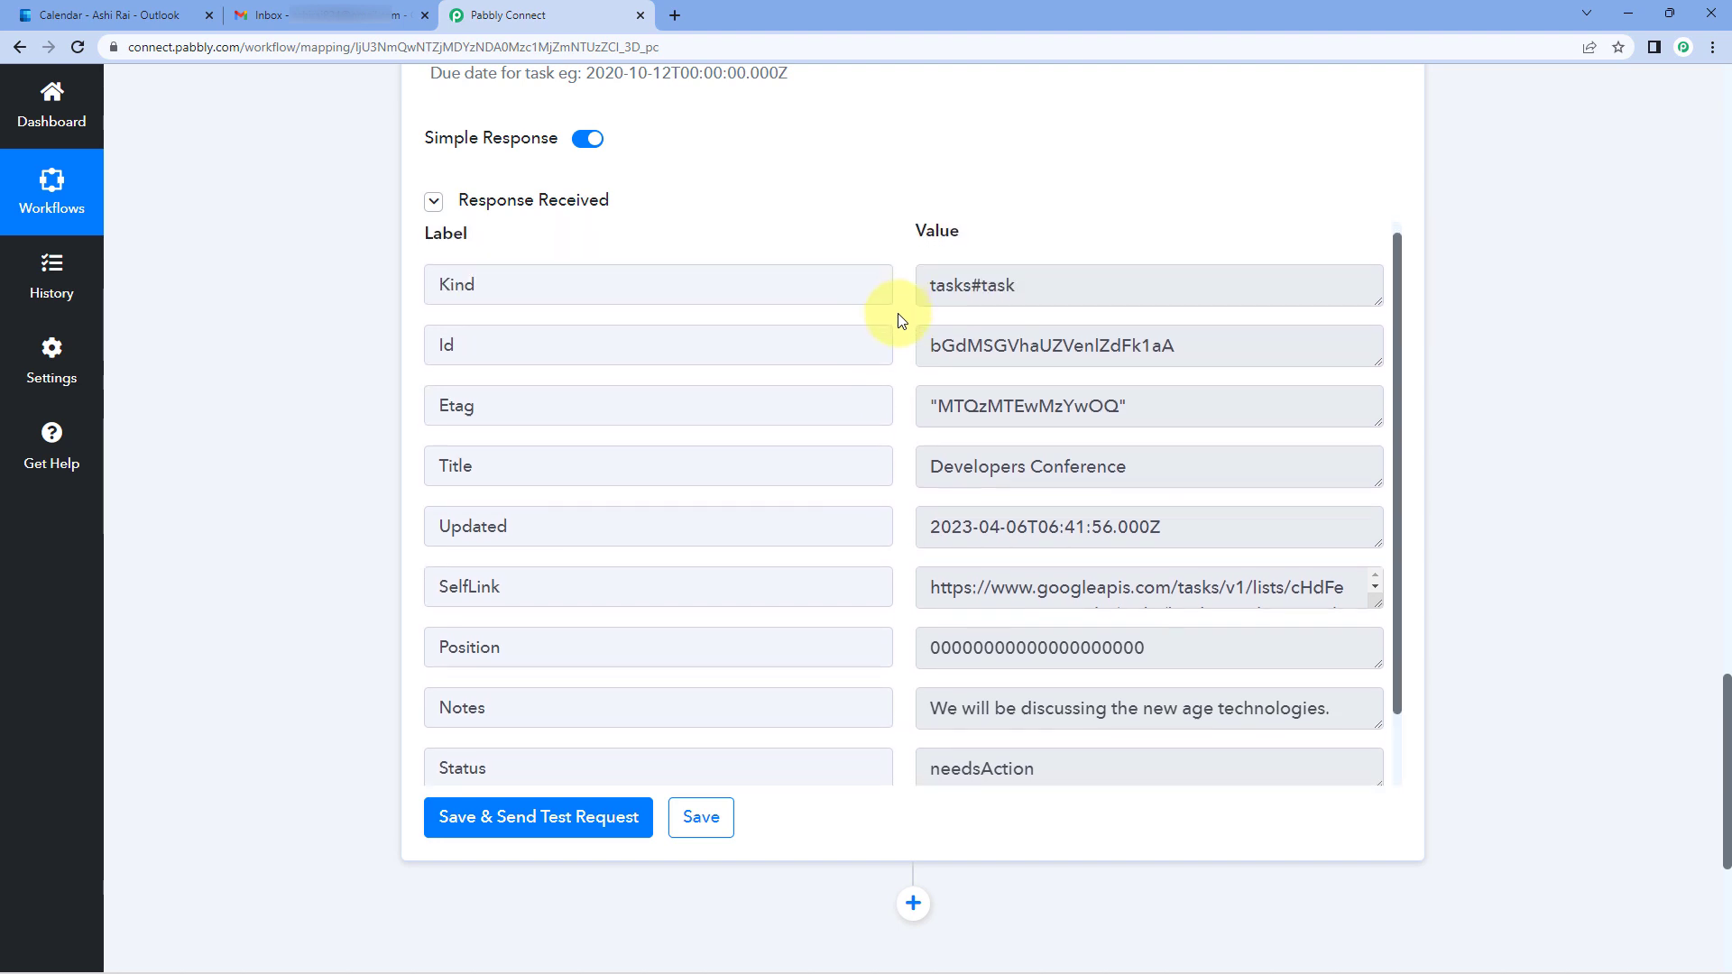
scroll(896, 312, "down", 1)
scroll(897, 312, "up", 1)
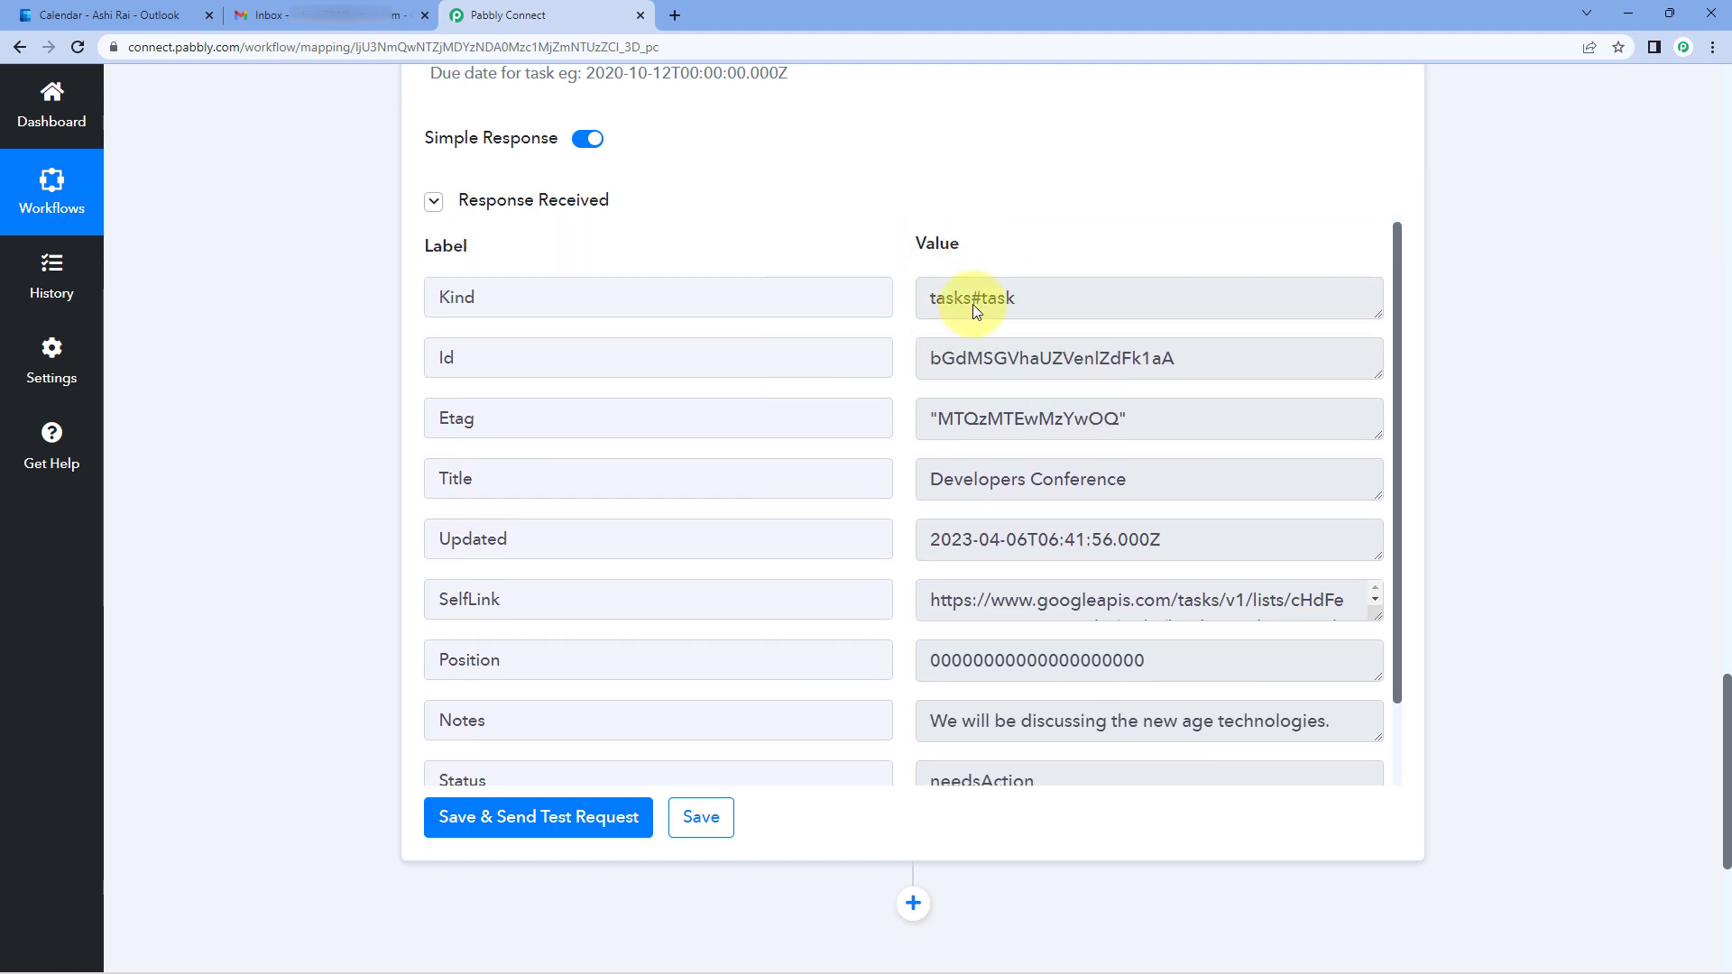
scroll(972, 305, "up", 3)
scroll(809, 287, "up", 2)
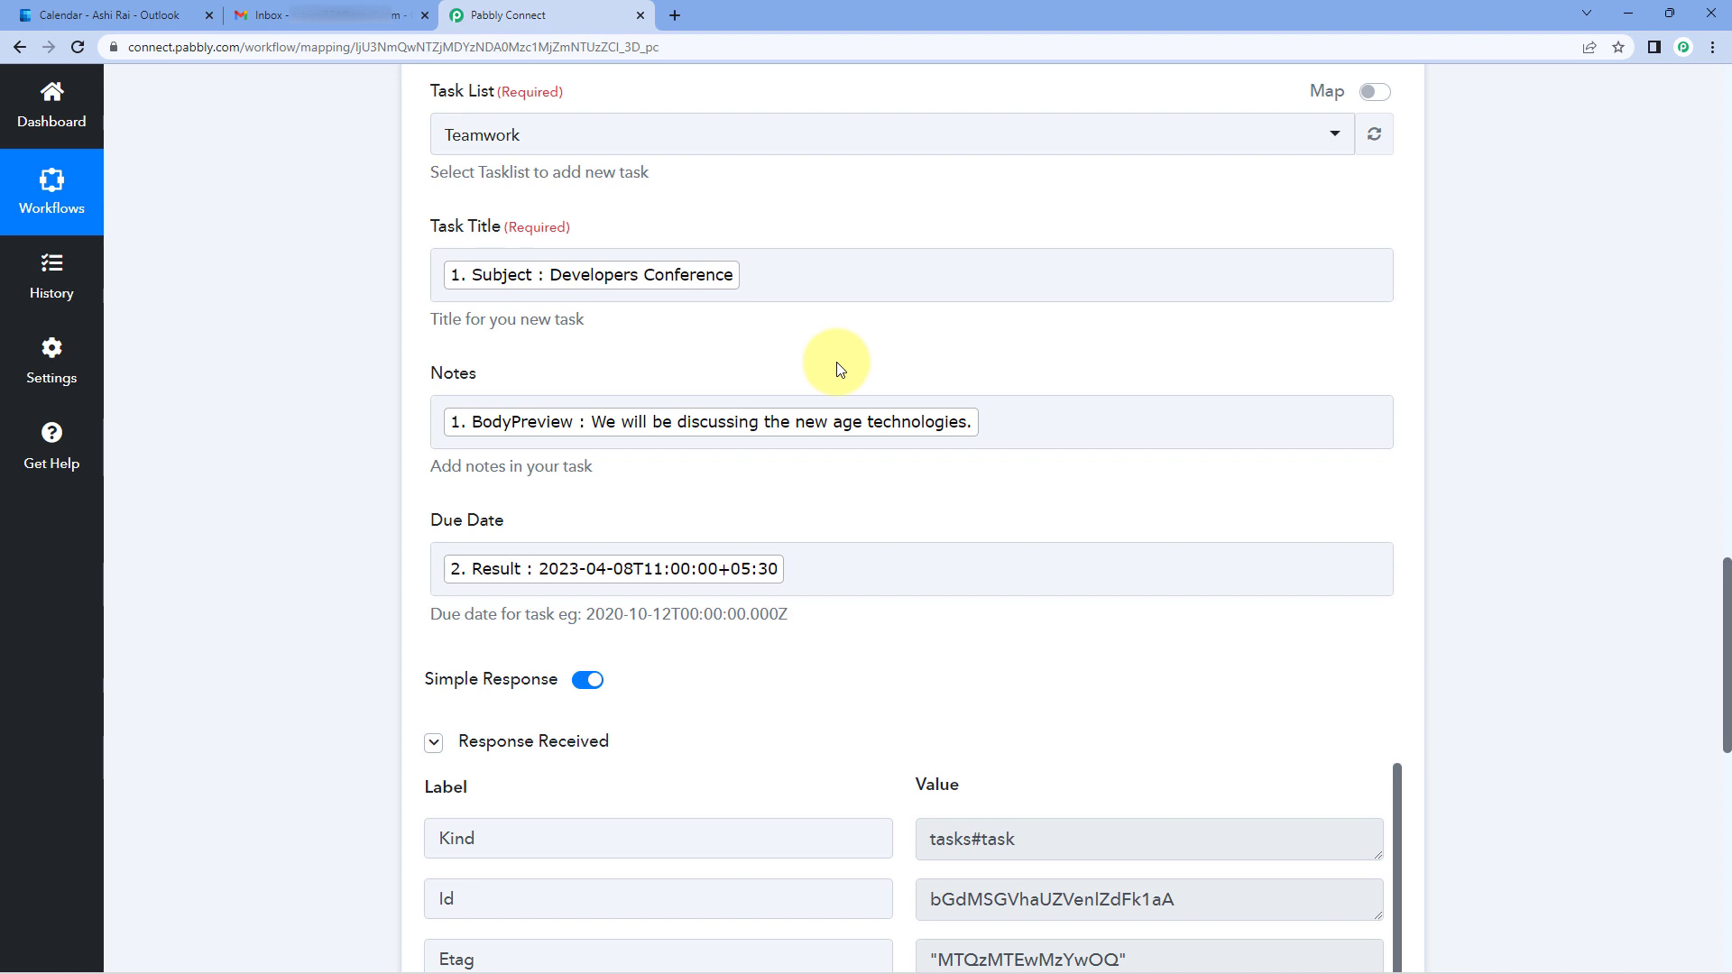
- Check the Developers Conference task and its due date in Gmail's Teamwork list against the Outlook calendar event
left_click(343, 14)
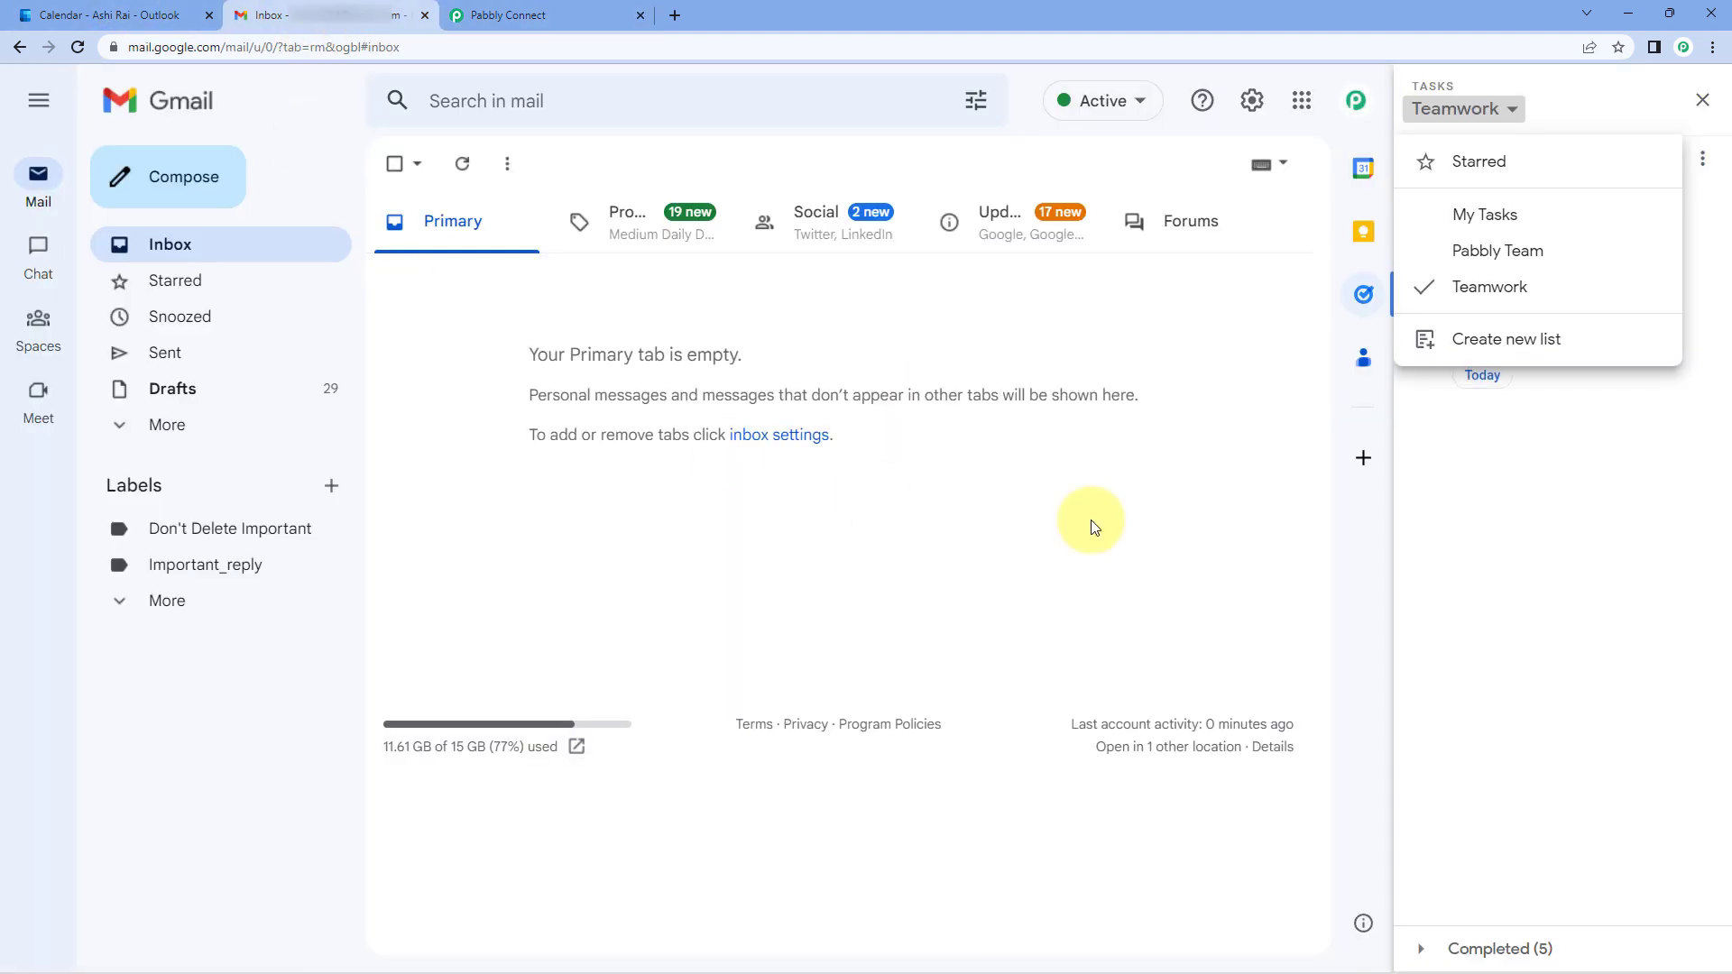
left_click(1468, 510)
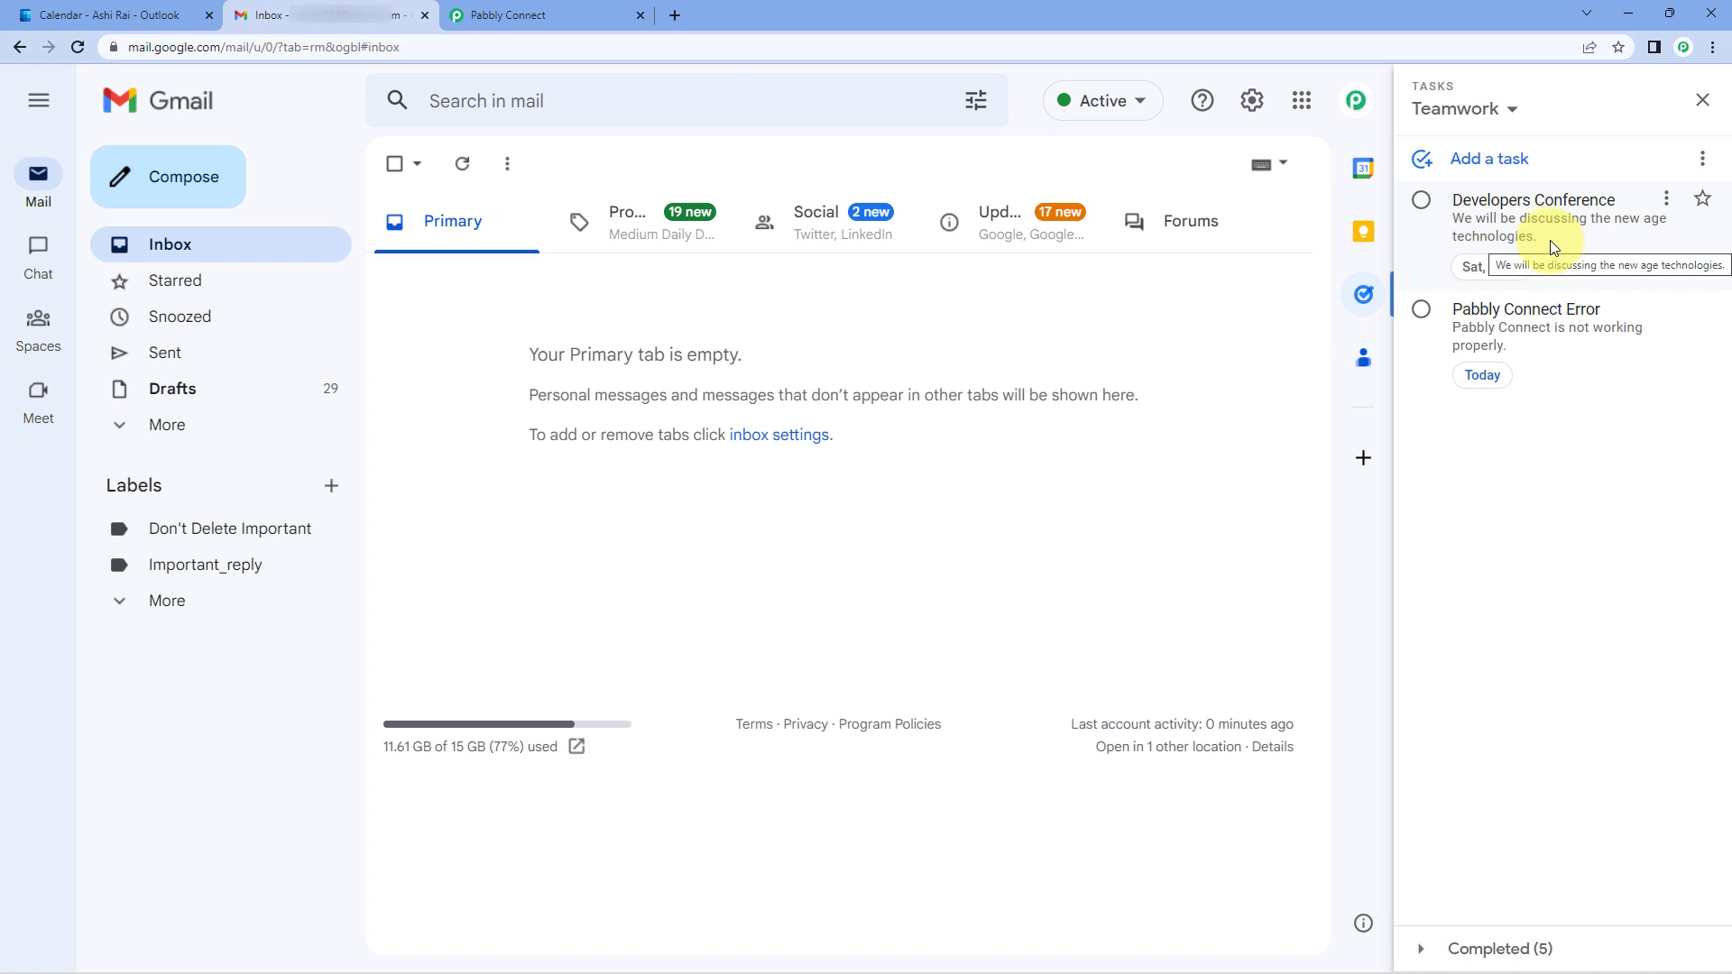
left_click(136, 14)
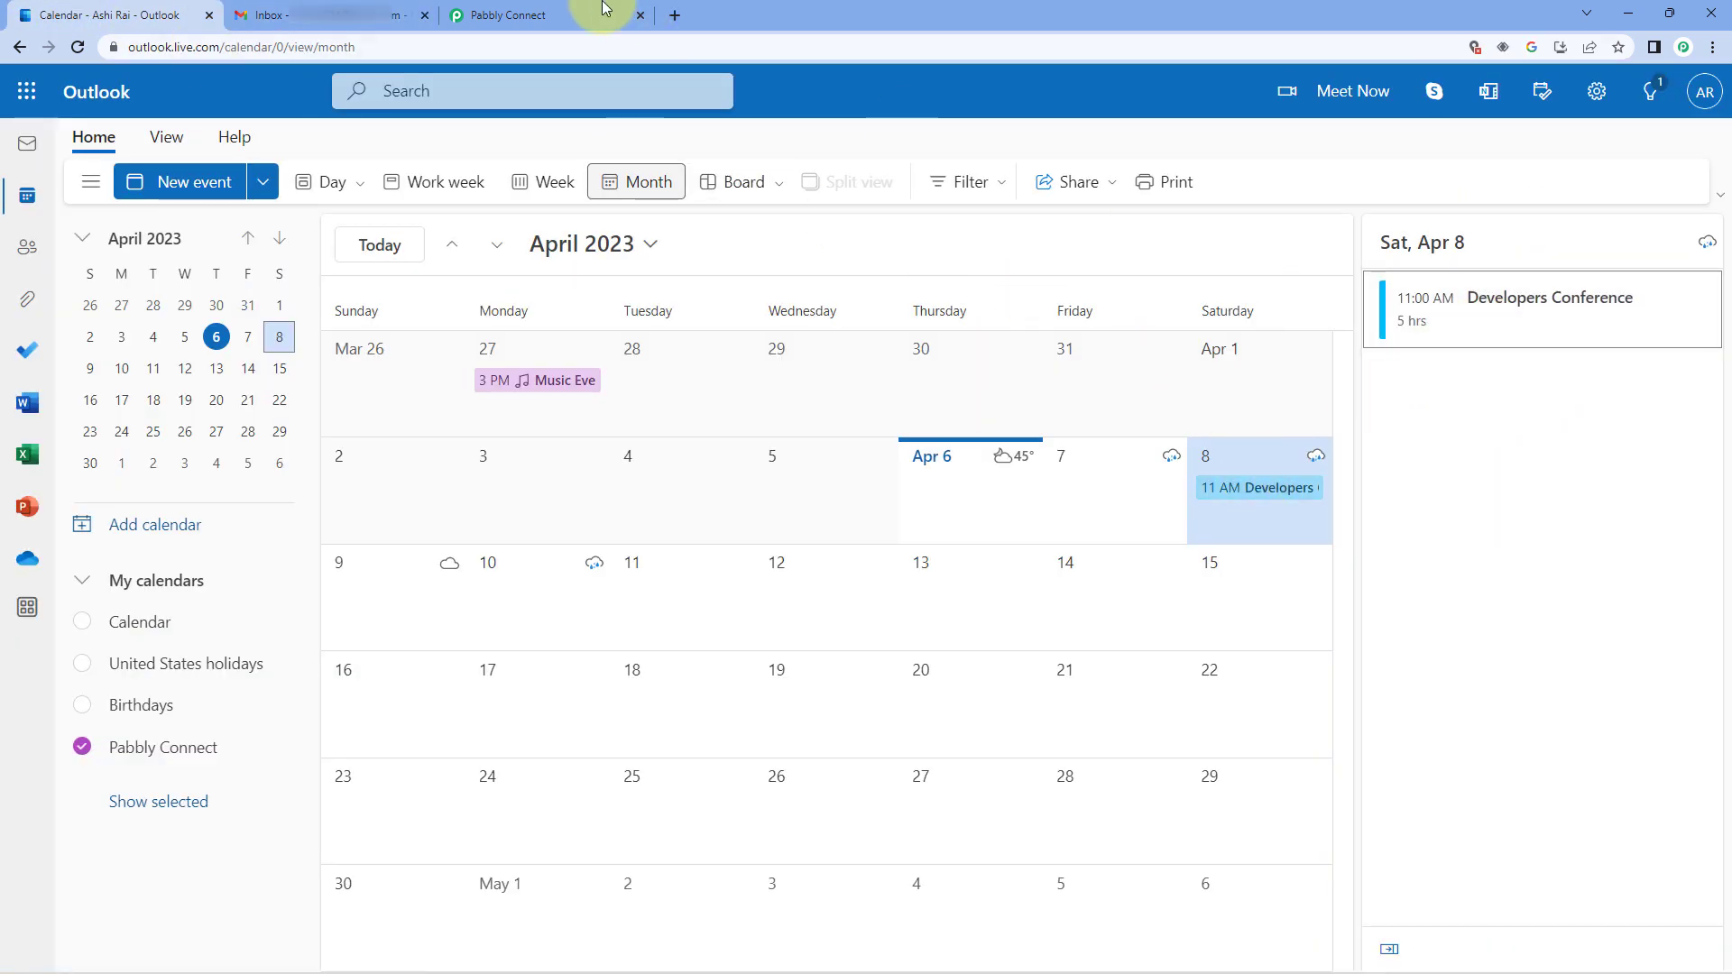
left_click(321, 14)
left_click(1504, 270)
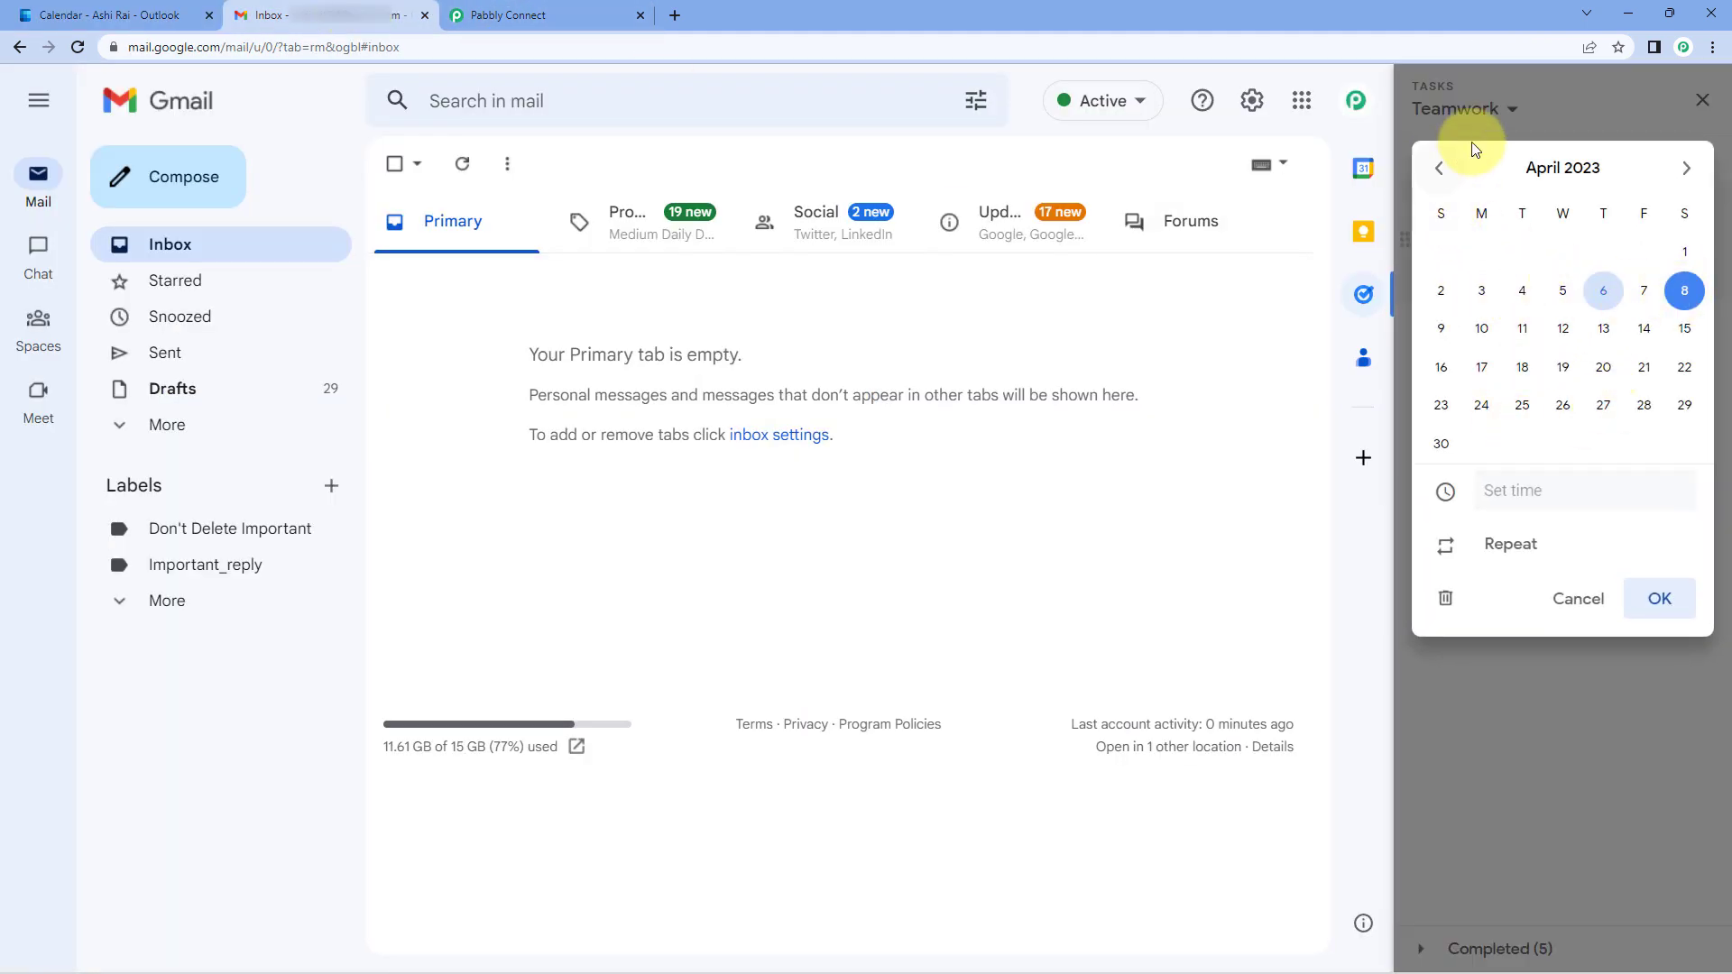
left_click(1609, 716)
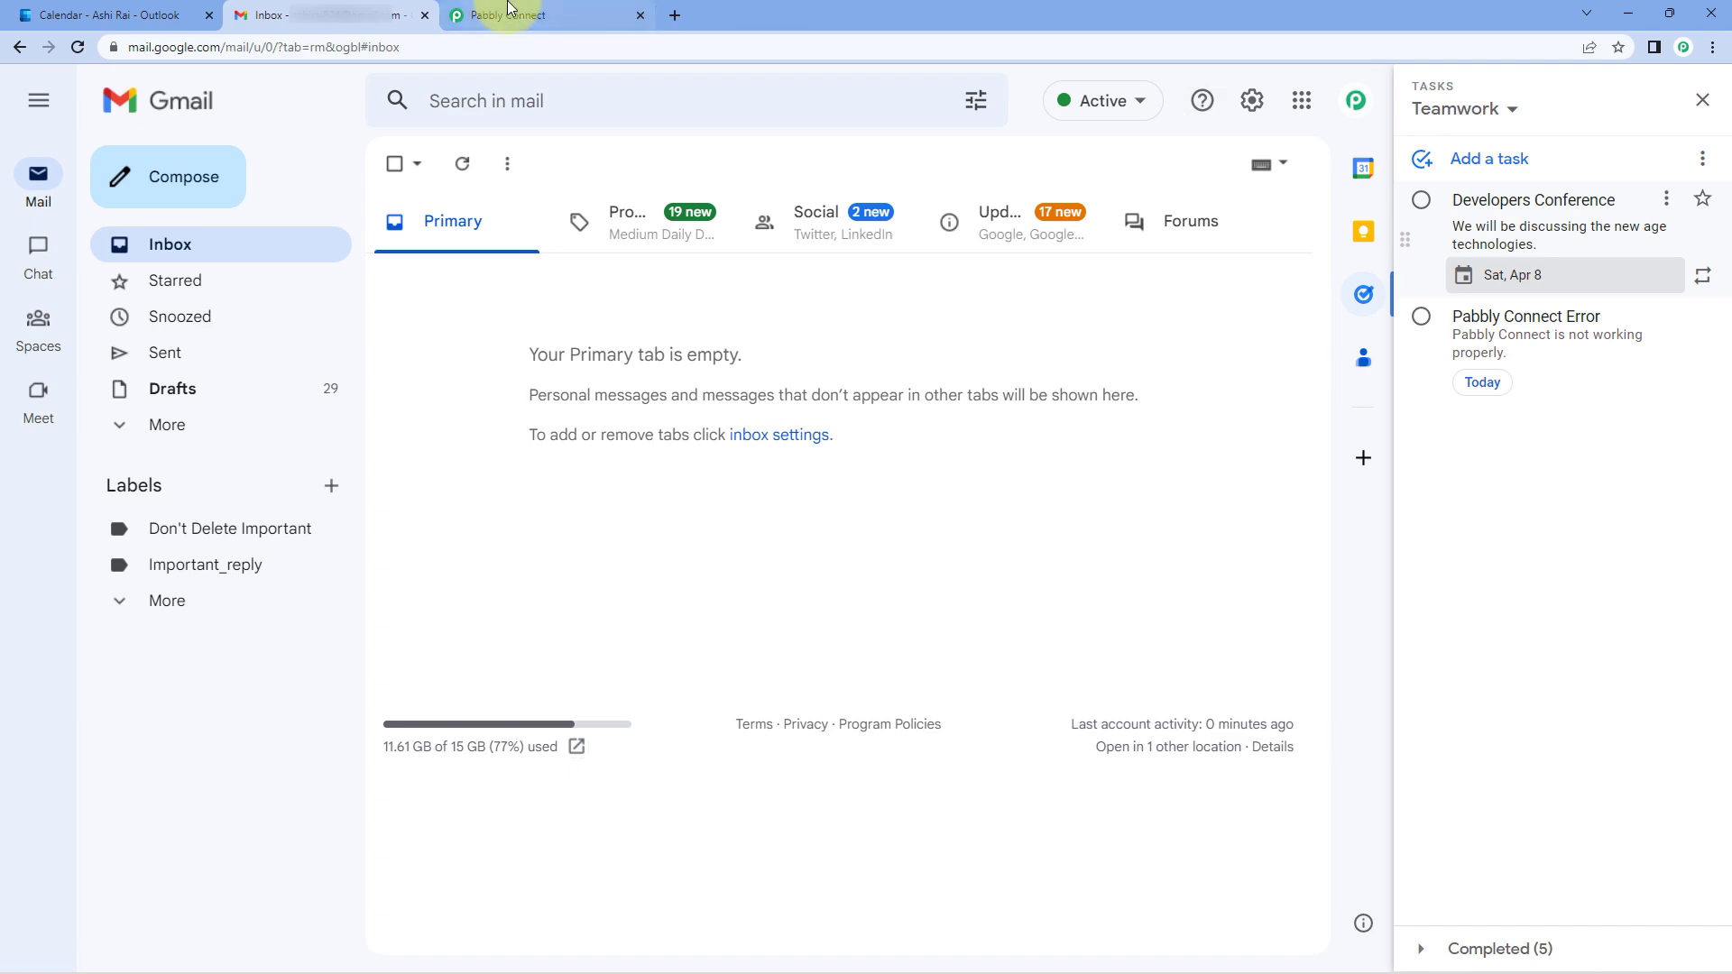
- Return to Pabbly Connect and collapse the expanded trigger and action steps of the workflow
left_click(488, 15)
scroll(1371, 413, "up", 9)
scroll(1465, 507, "up", 15)
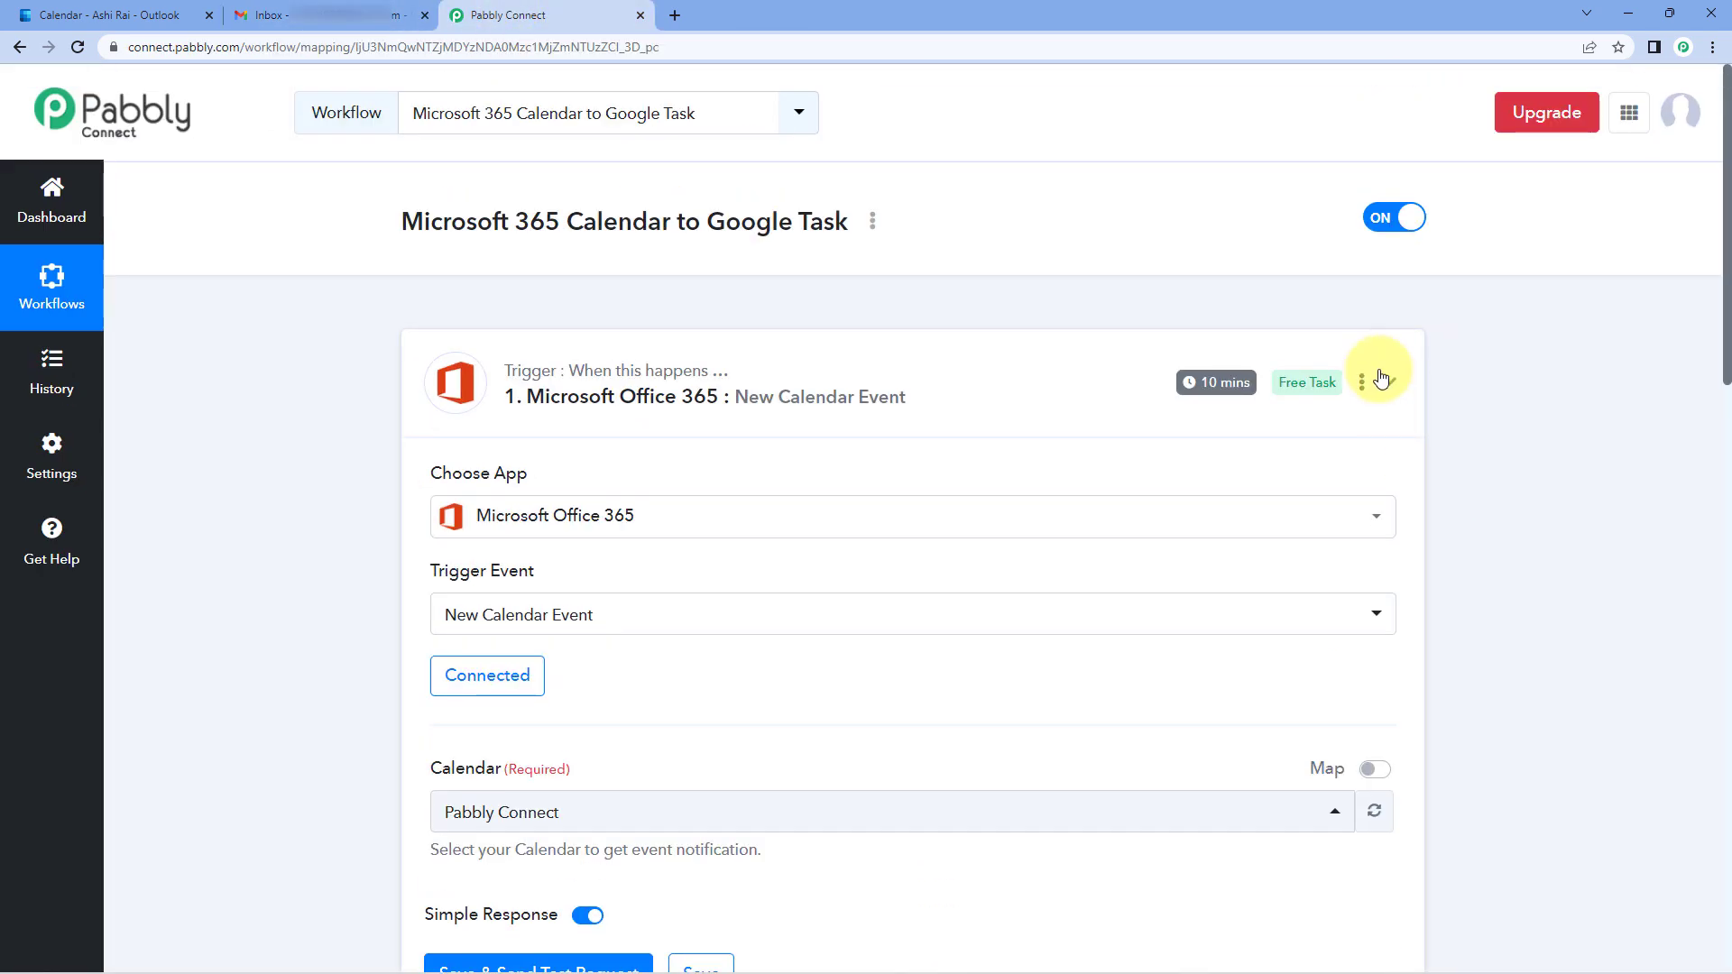
left_click(1388, 382)
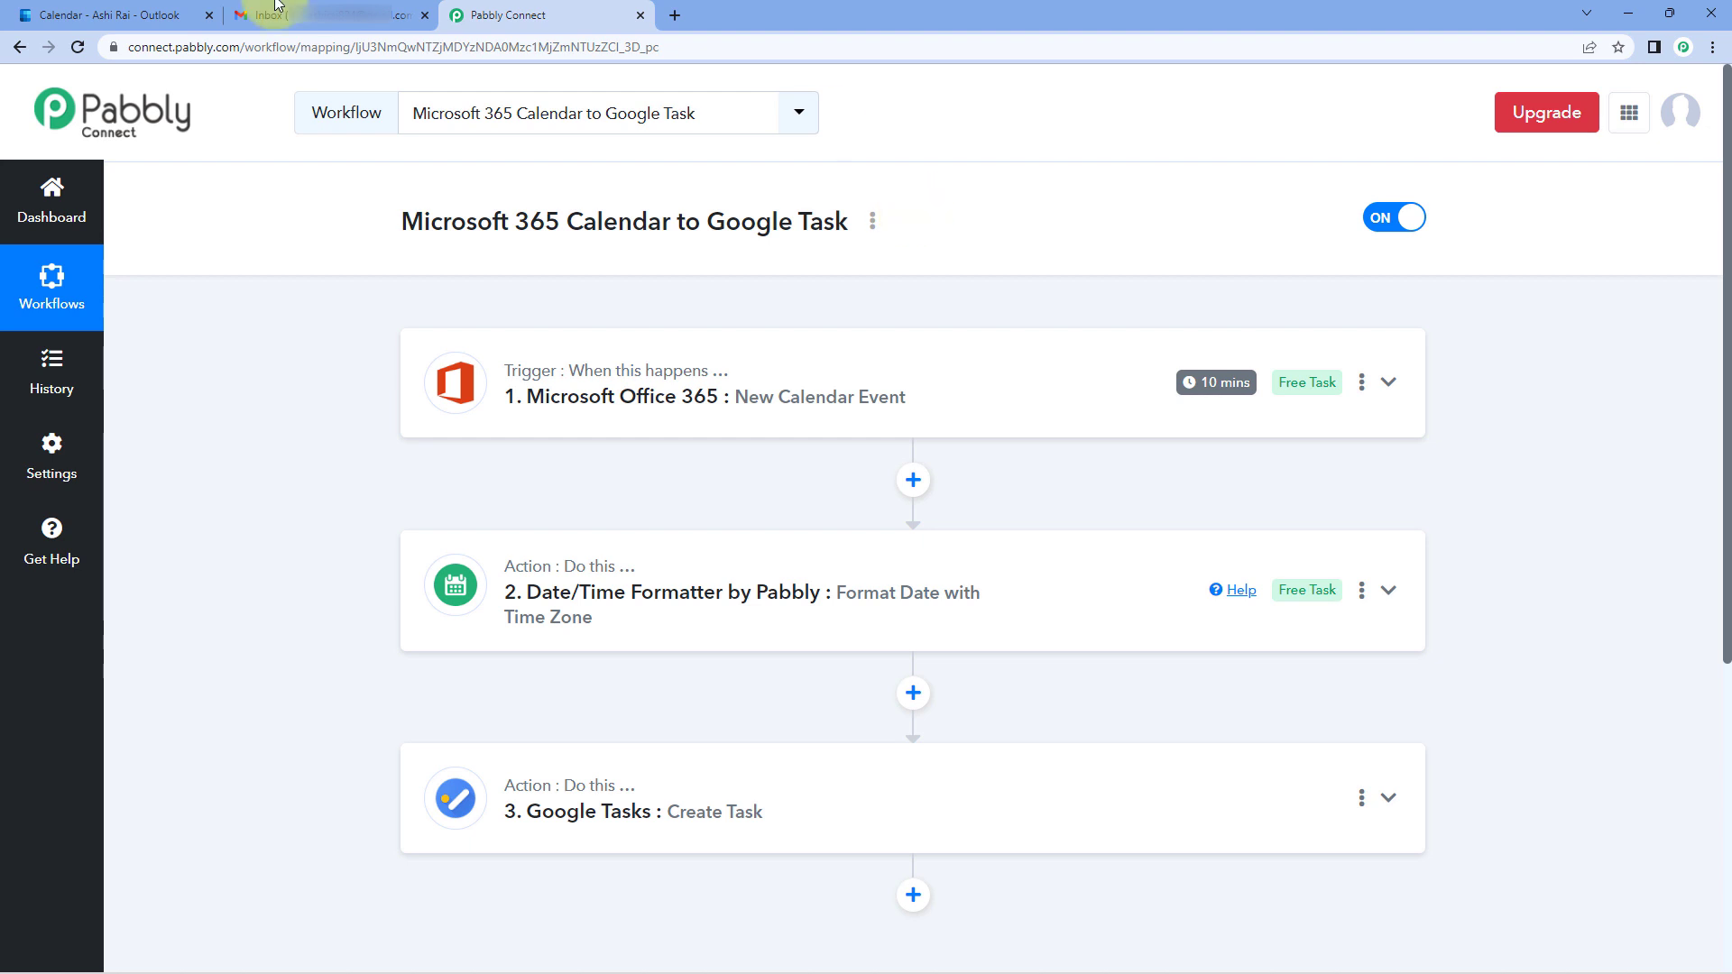
- Switch to the Outlook calendar and start a new event on April 10, 2023 titled Test Event
left_click(126, 16)
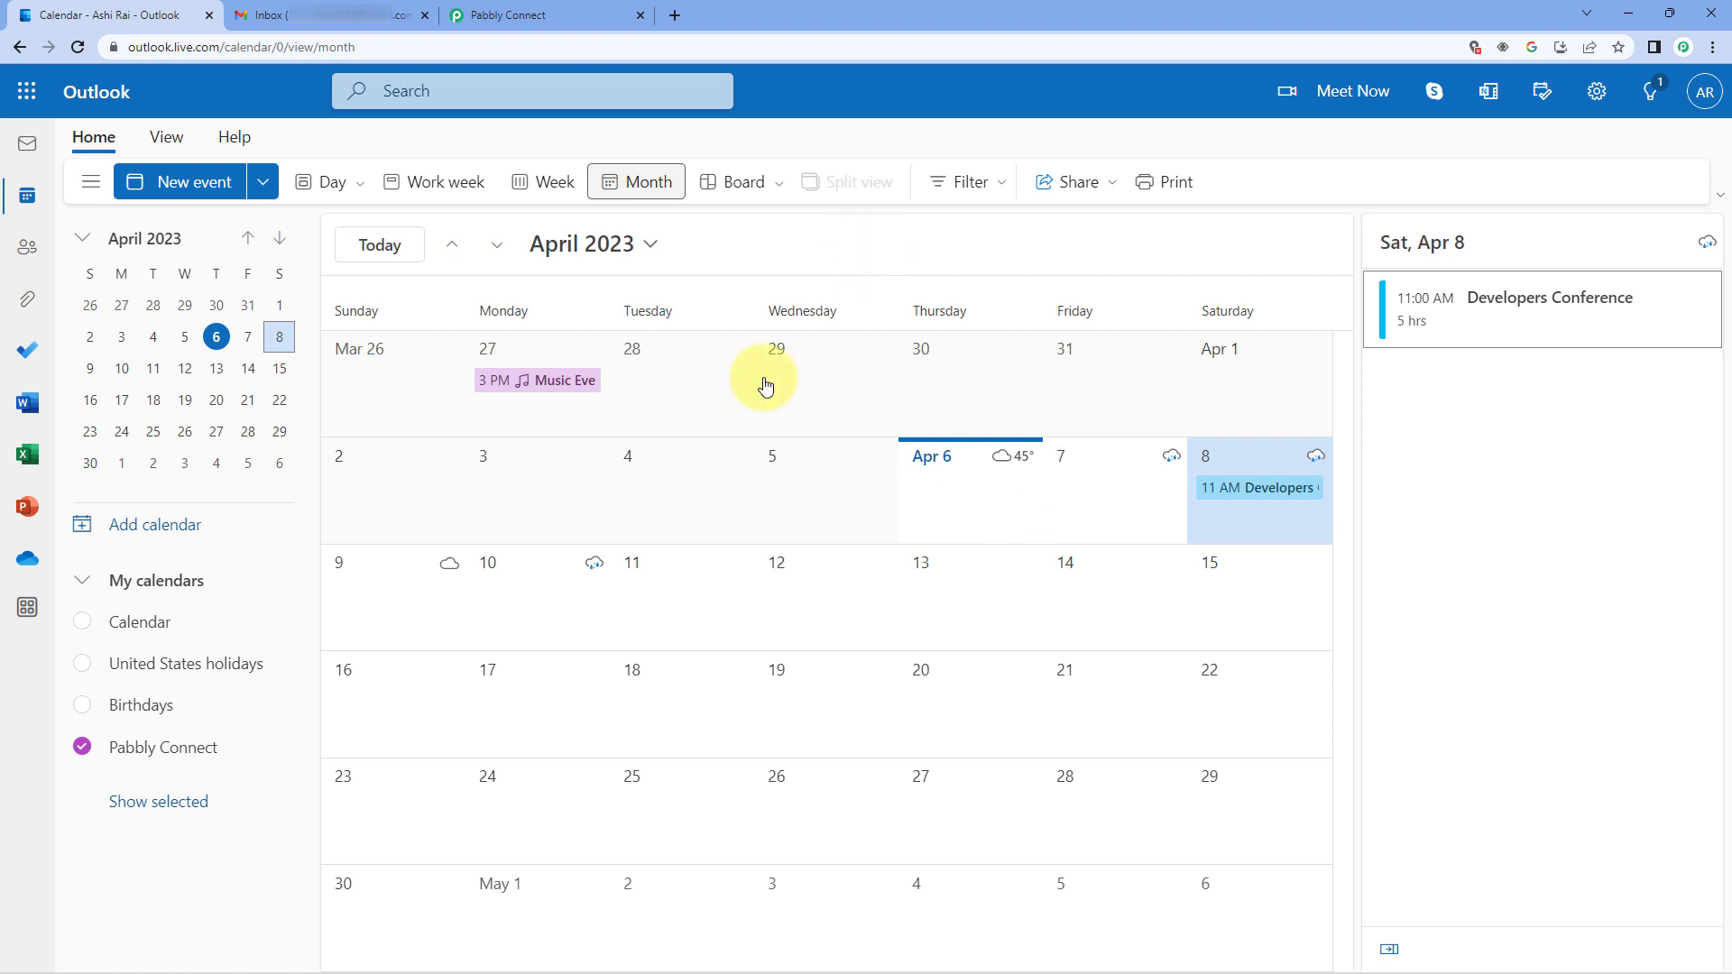
left_click(503, 588)
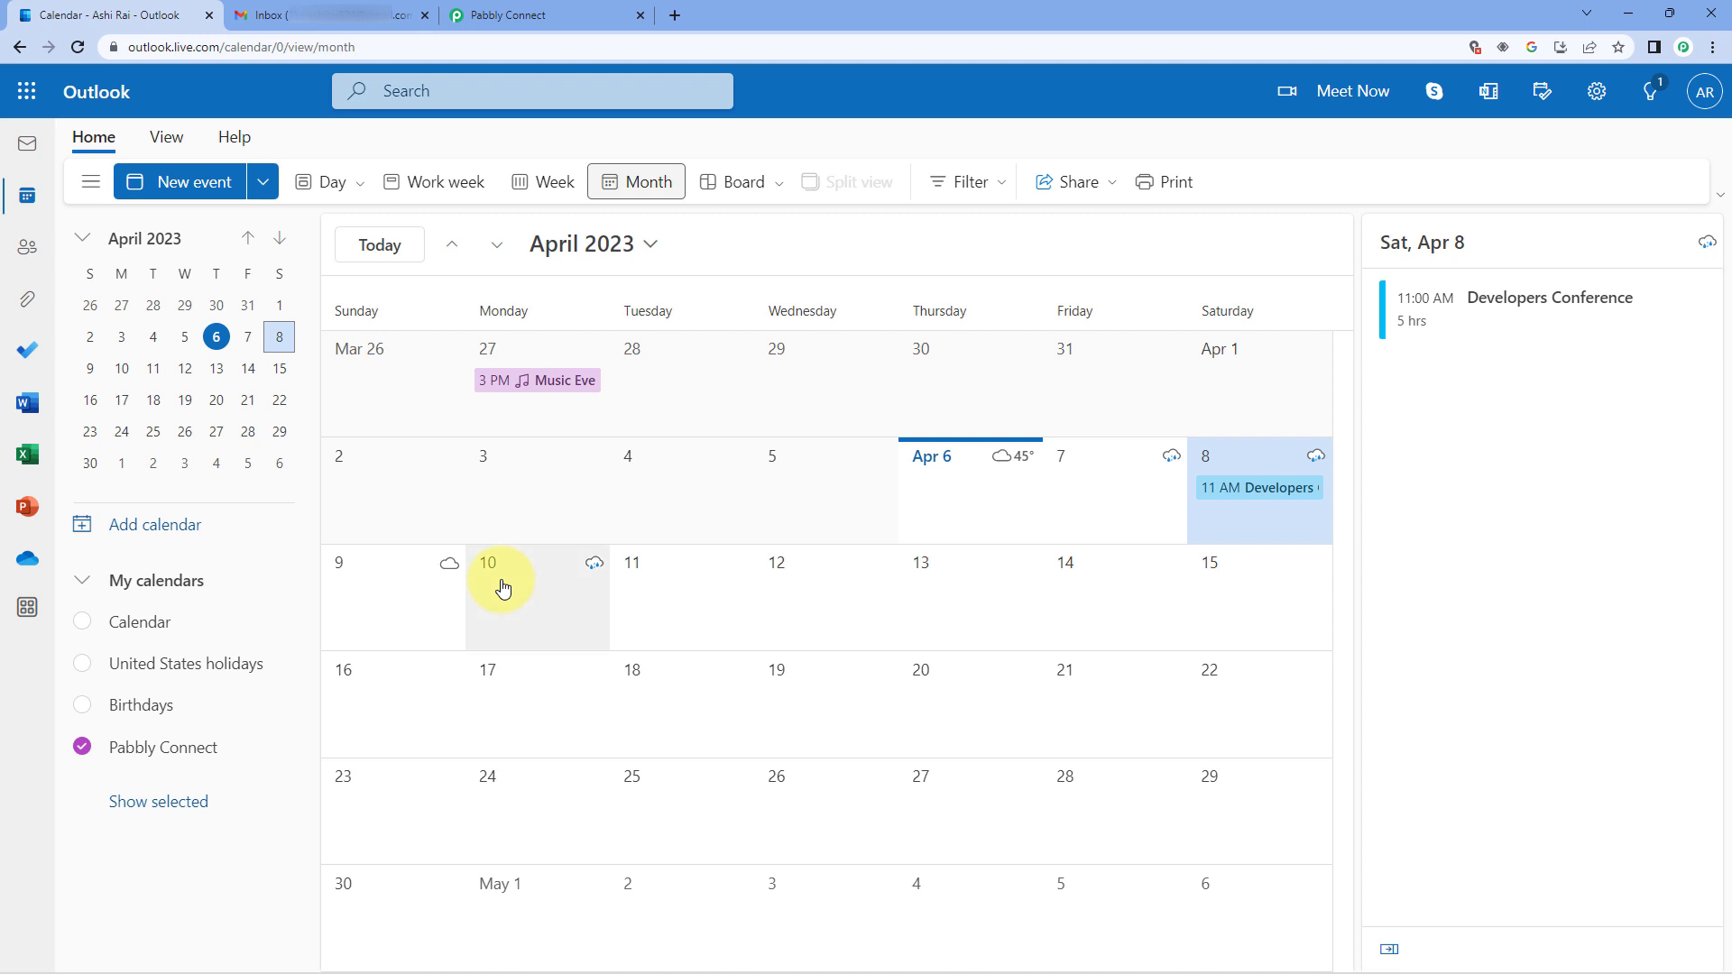
left_click(519, 591)
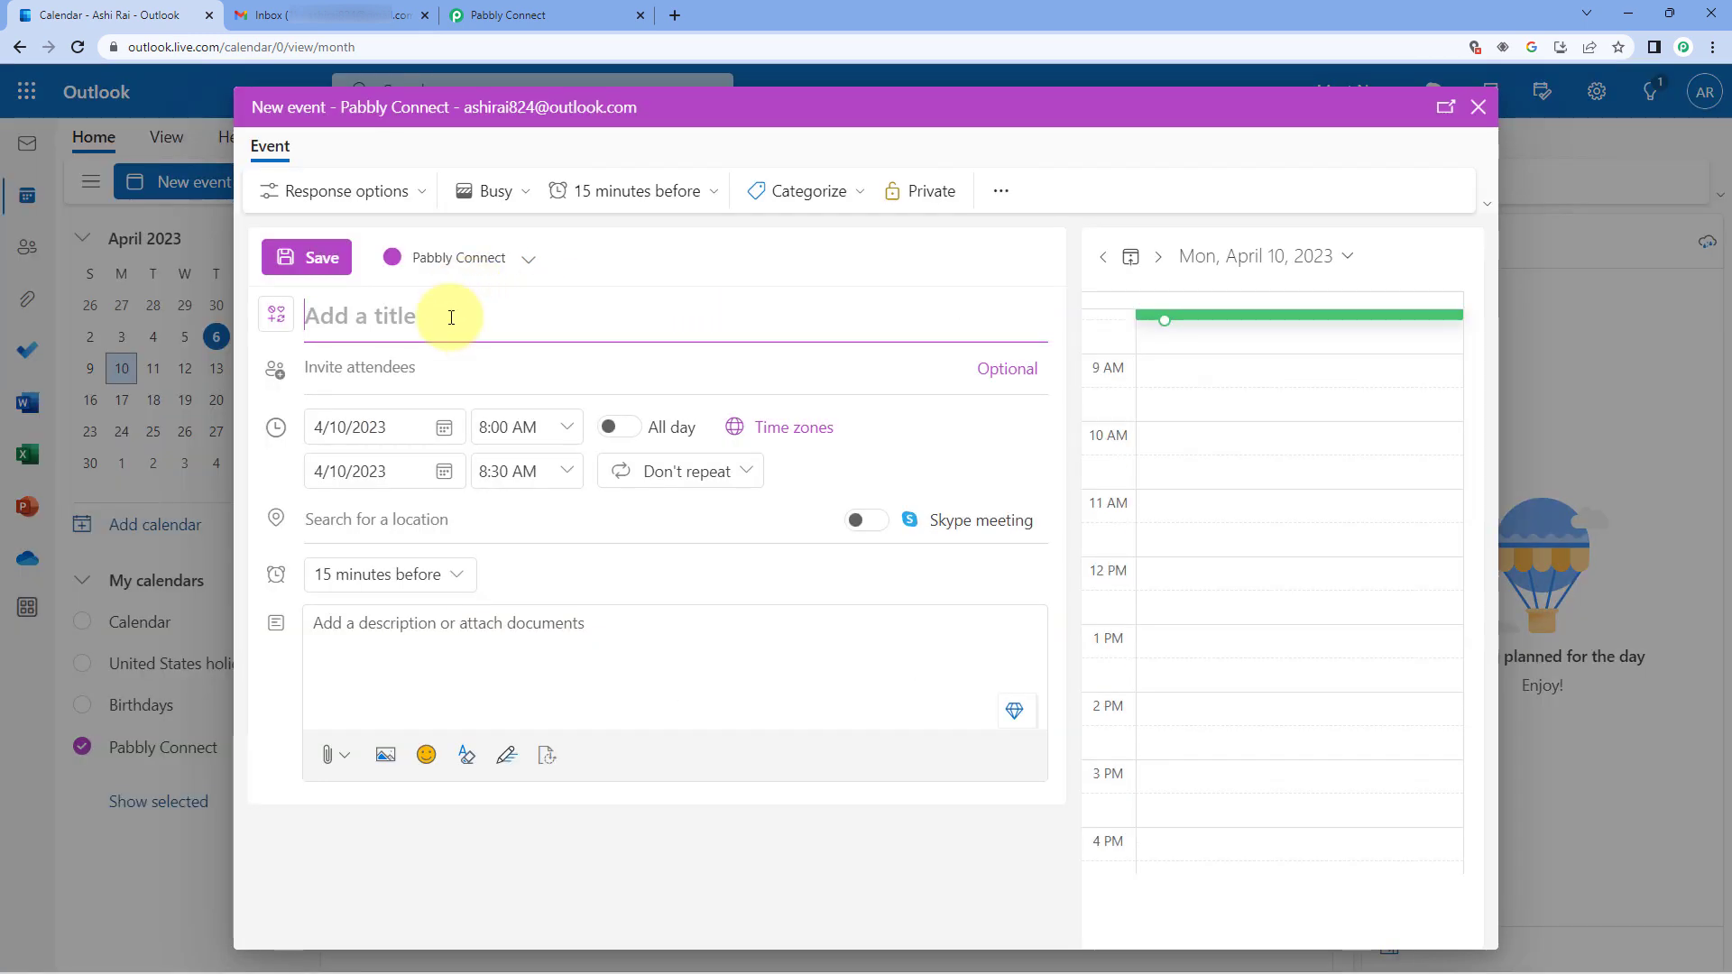
type("Test Eco")
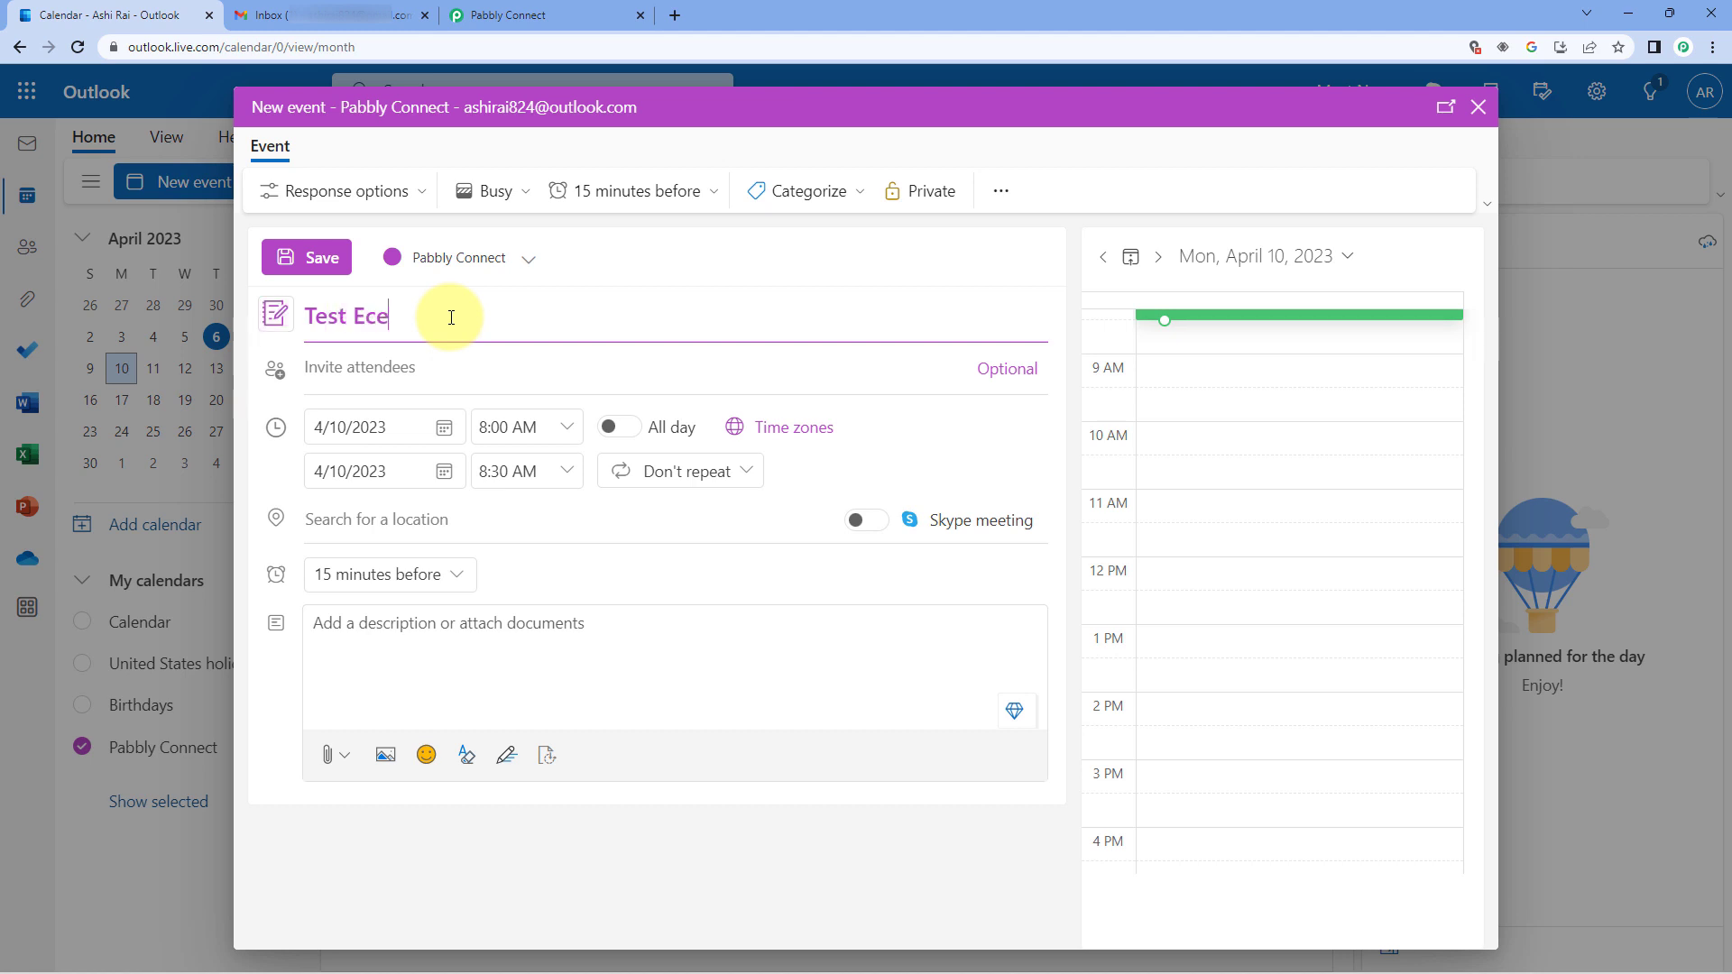
key("BackSpace")
key("BackSpace")
type("vent")
- Set the Test Event's start time to 2:00 PM and its end time to 4:00 PM on April 10
left_click(553, 430)
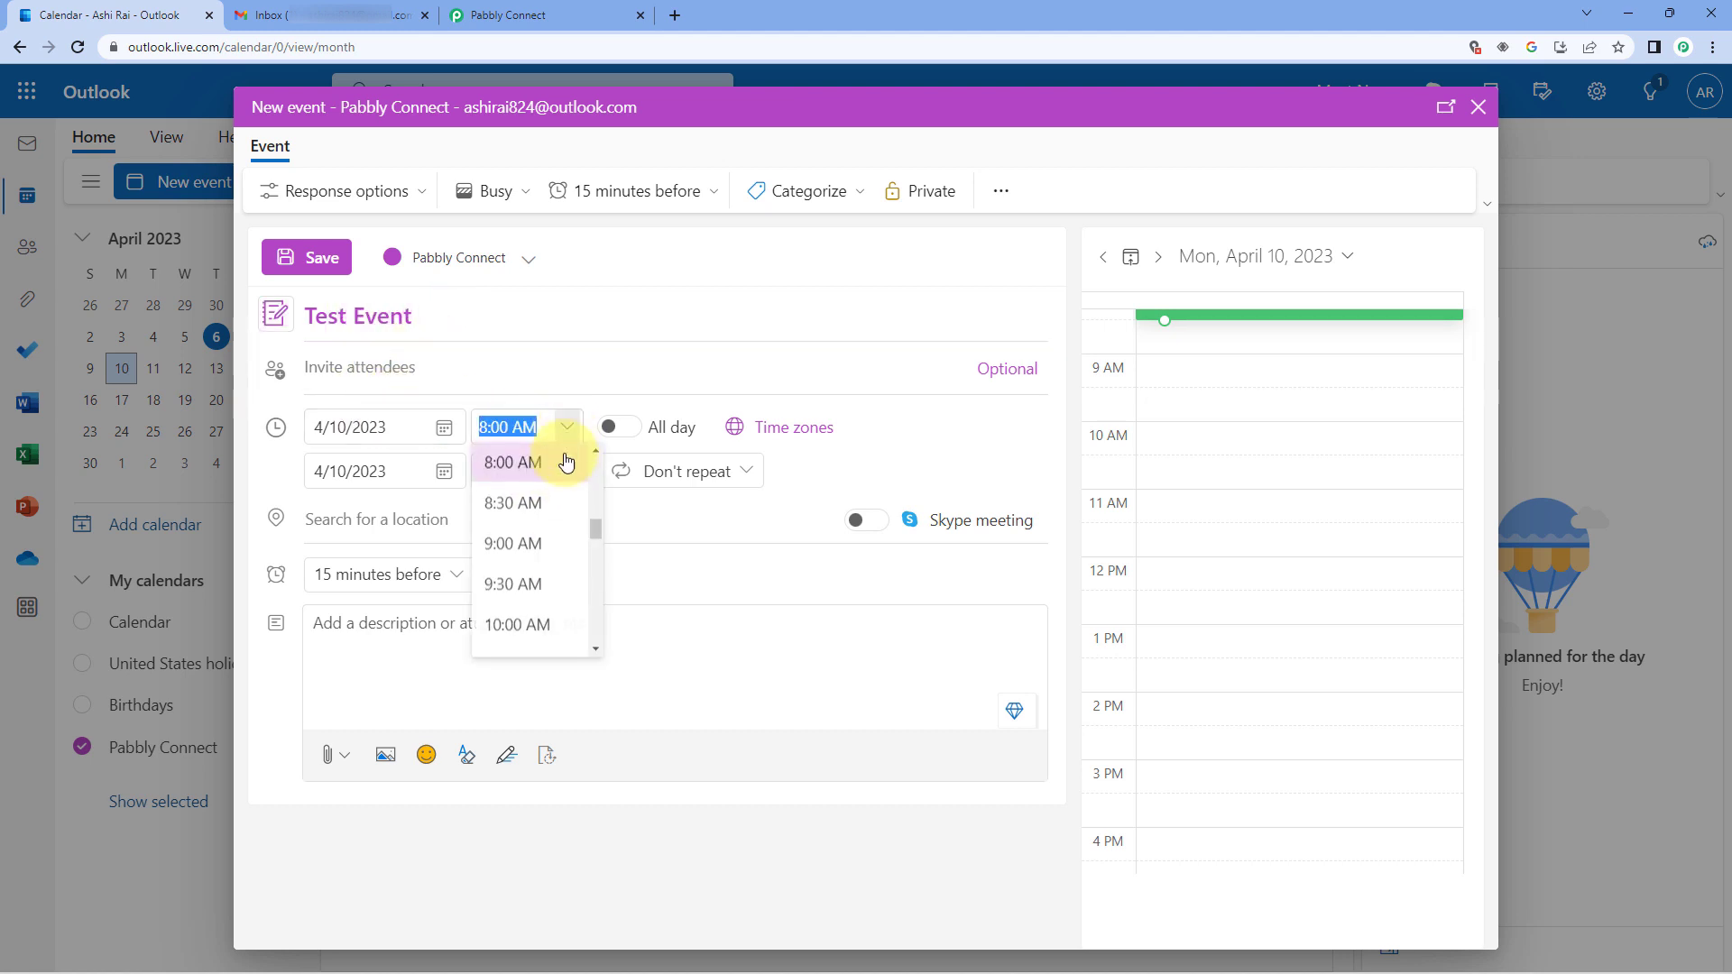
scroll(542, 535, "down", 5)
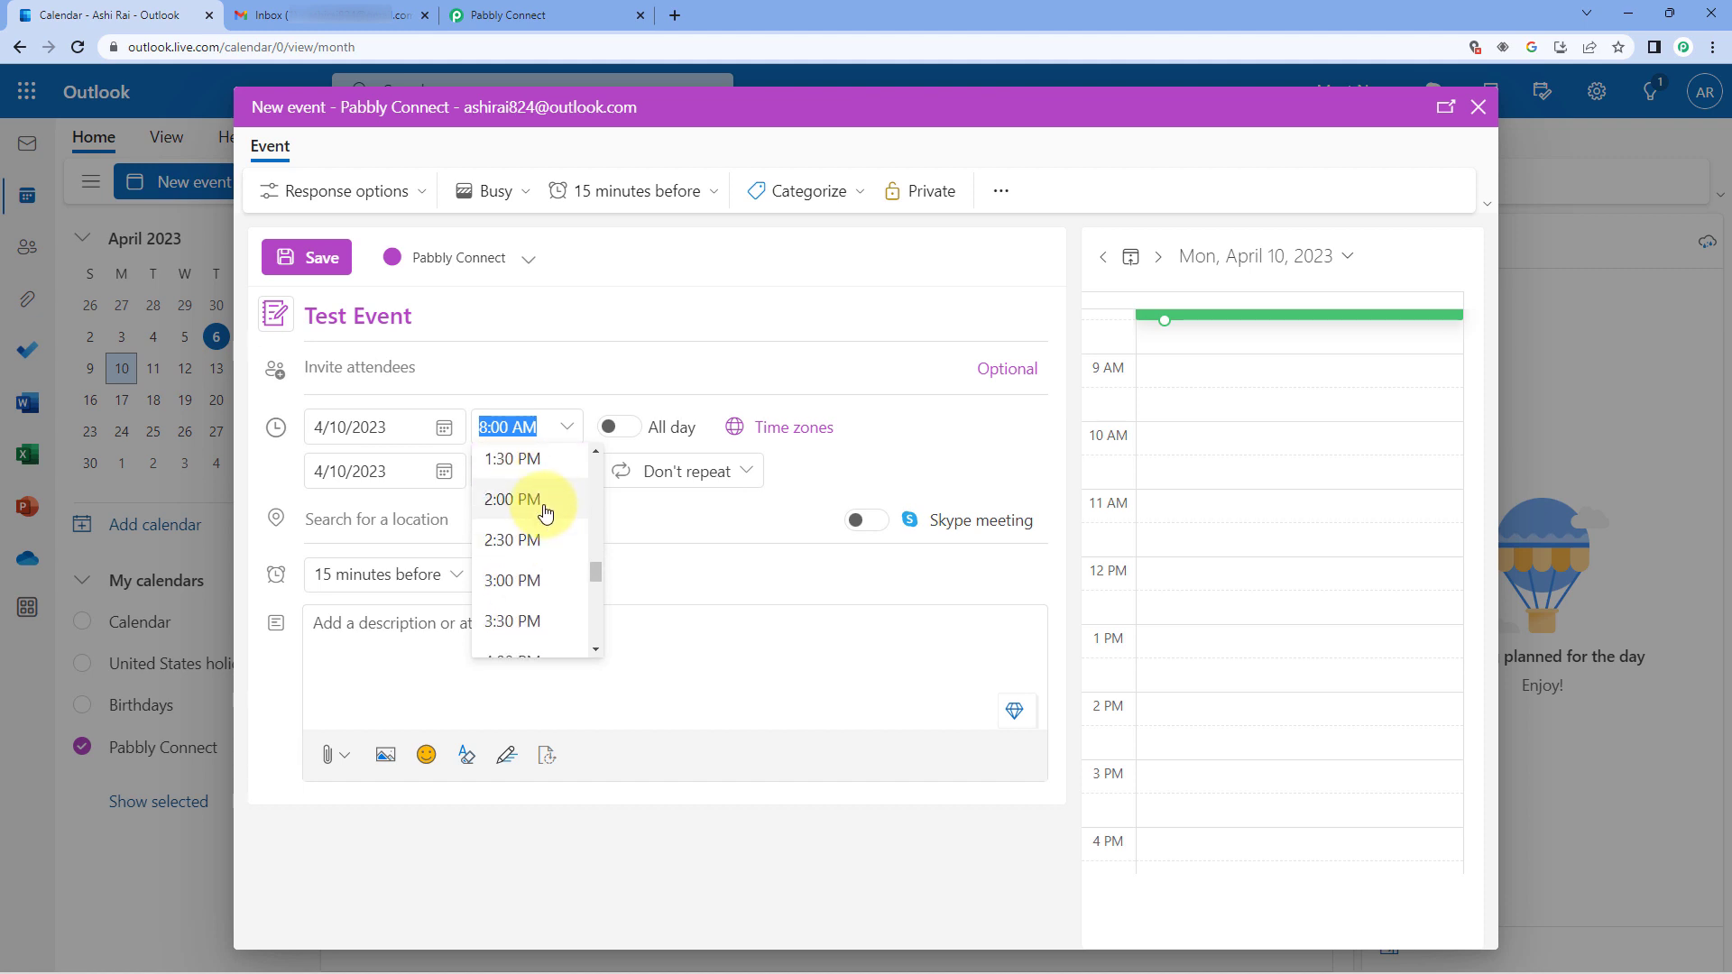
left_click(541, 504)
left_click(571, 479)
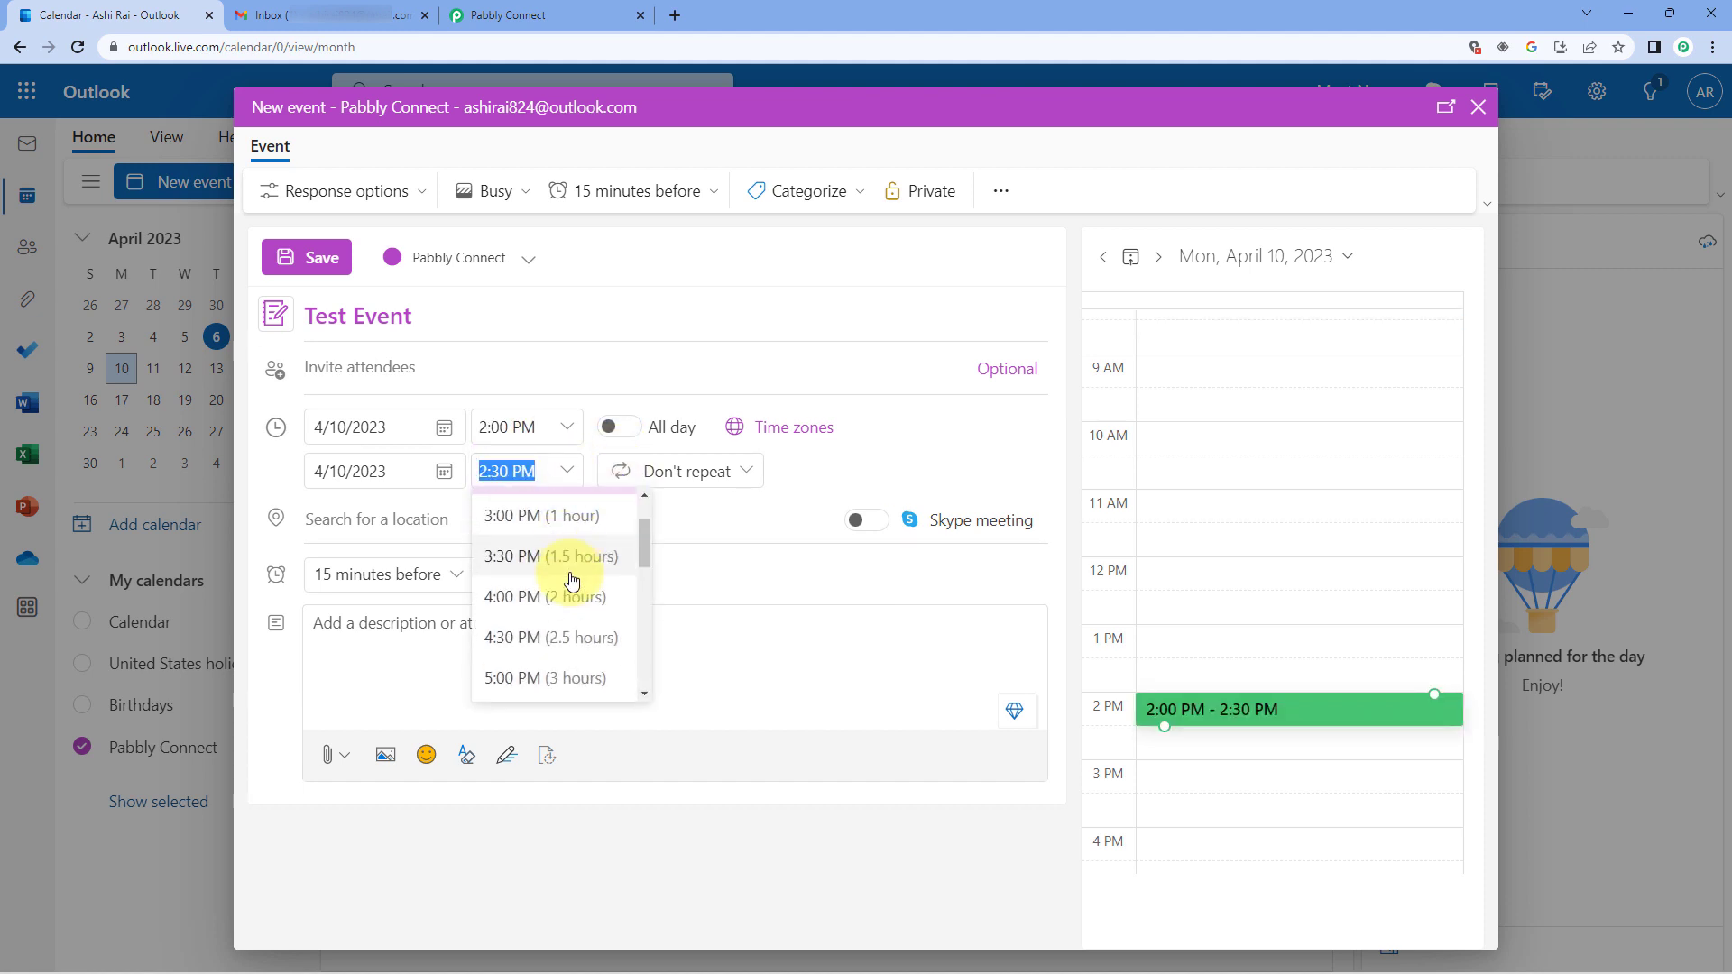
scroll(557, 550, "down", 1)
left_click(552, 542)
- Add the description "We are just testing this automation." to the Test Event and save the event
left_click(462, 652)
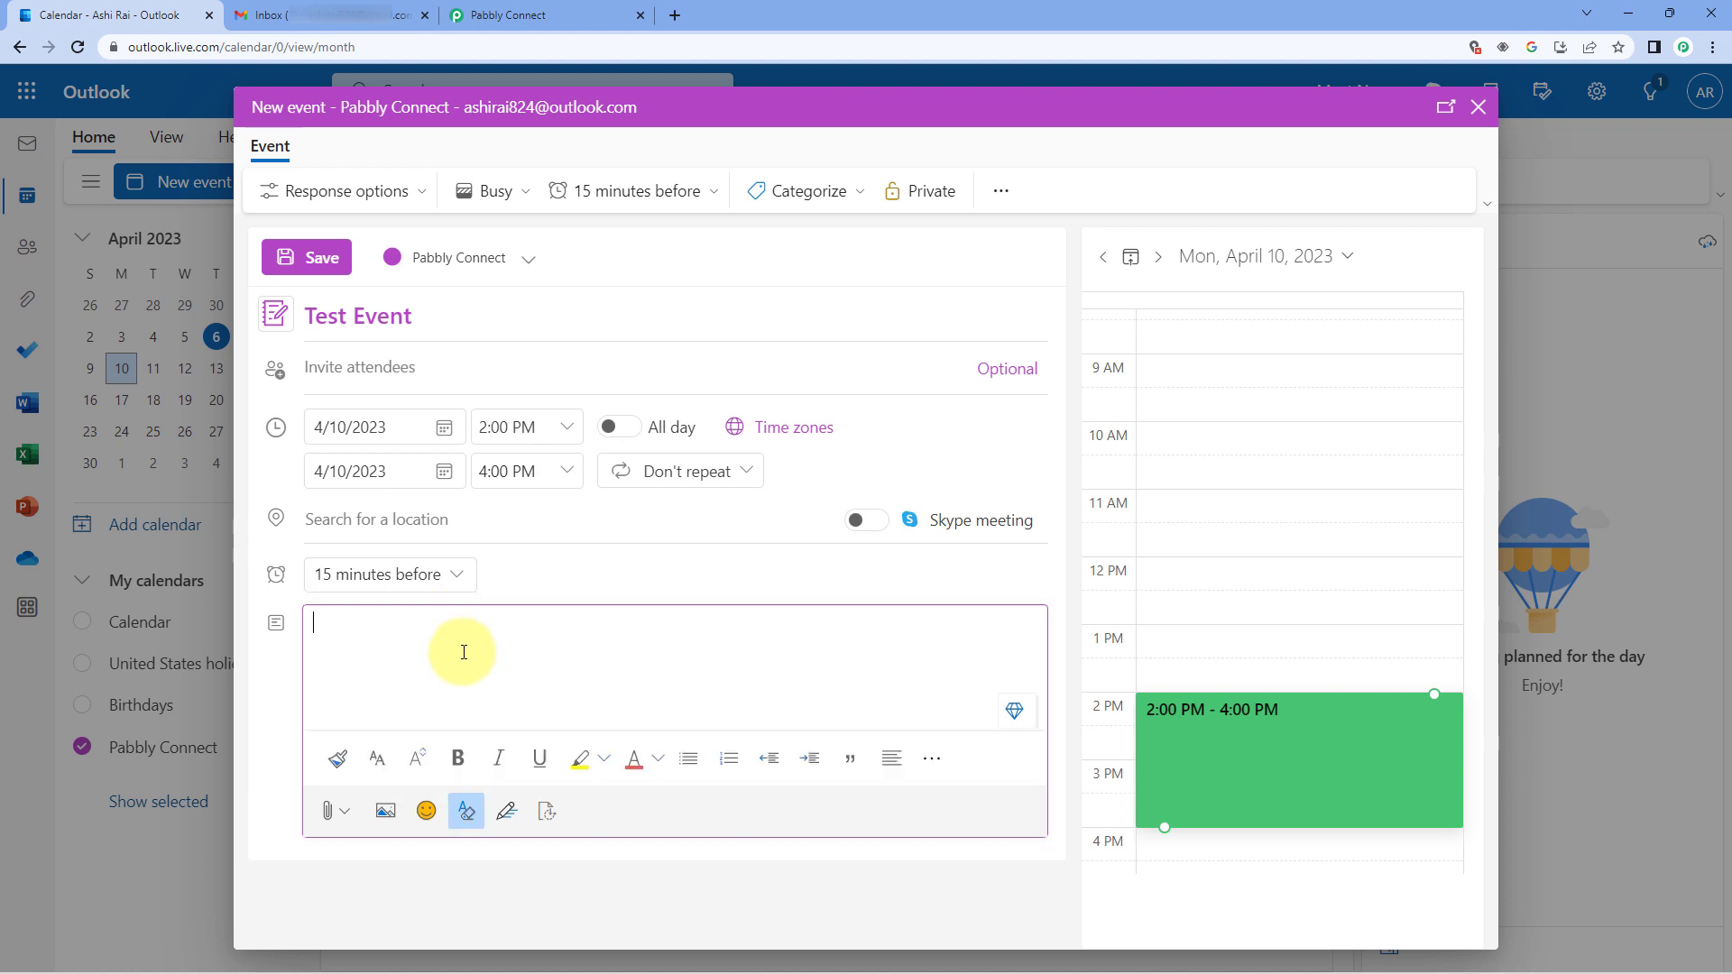
type("We are jus")
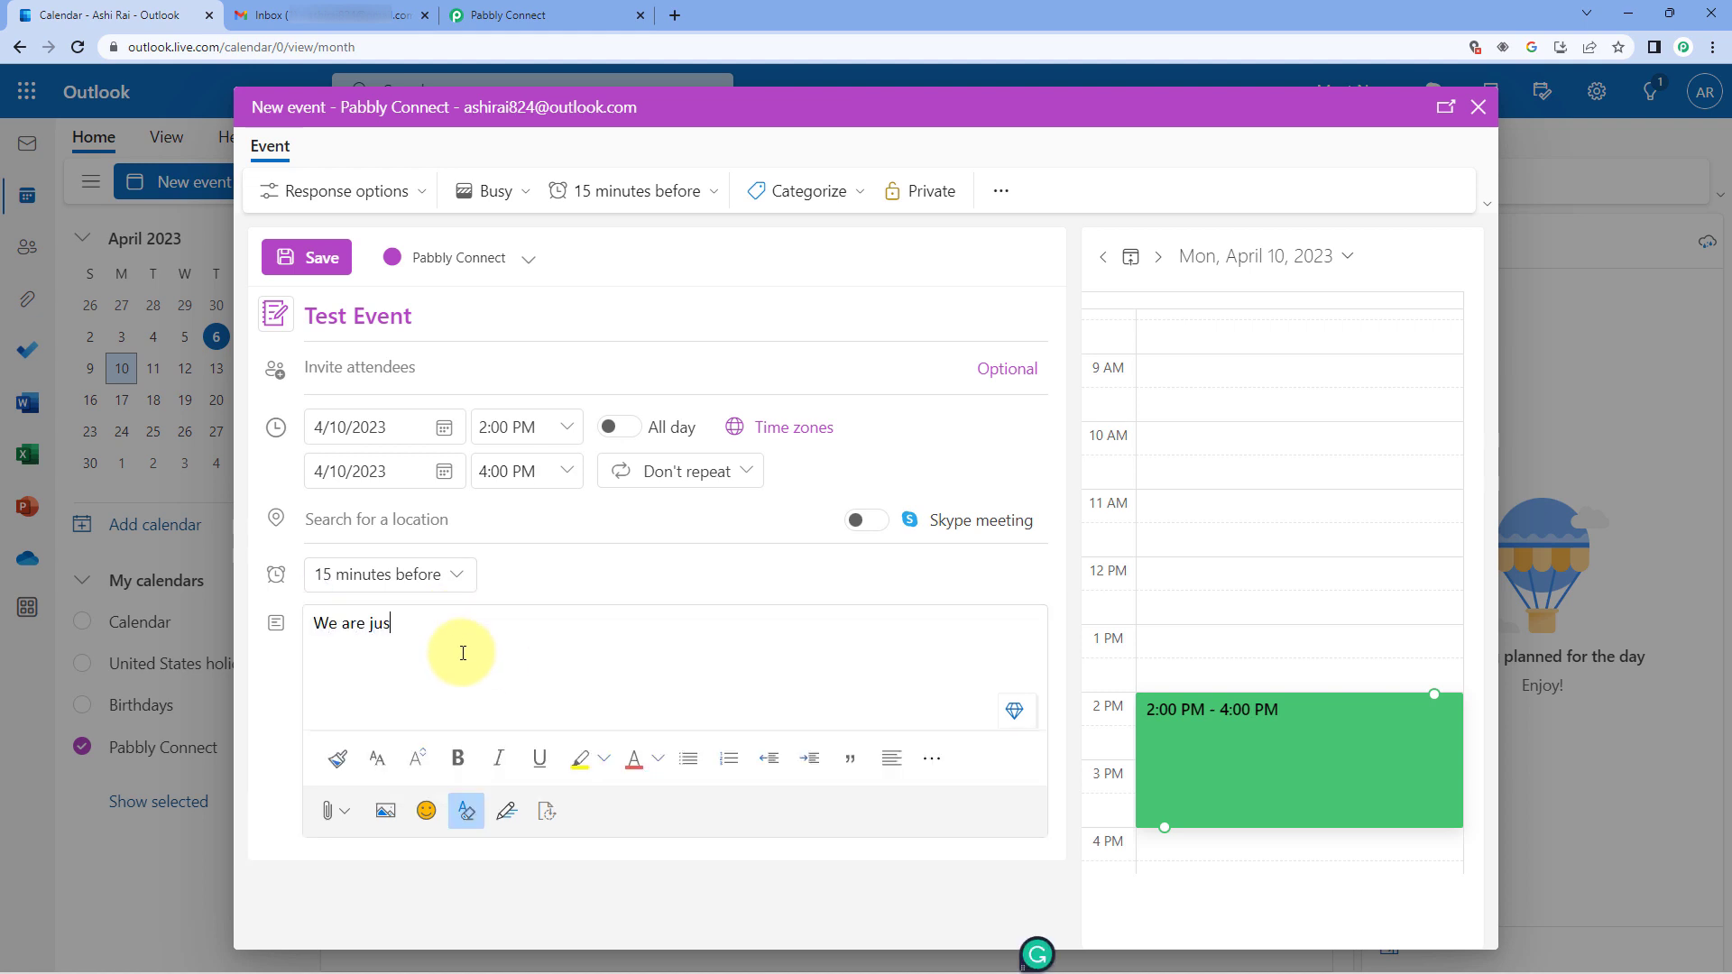
type("t testing this automa")
type("tion")
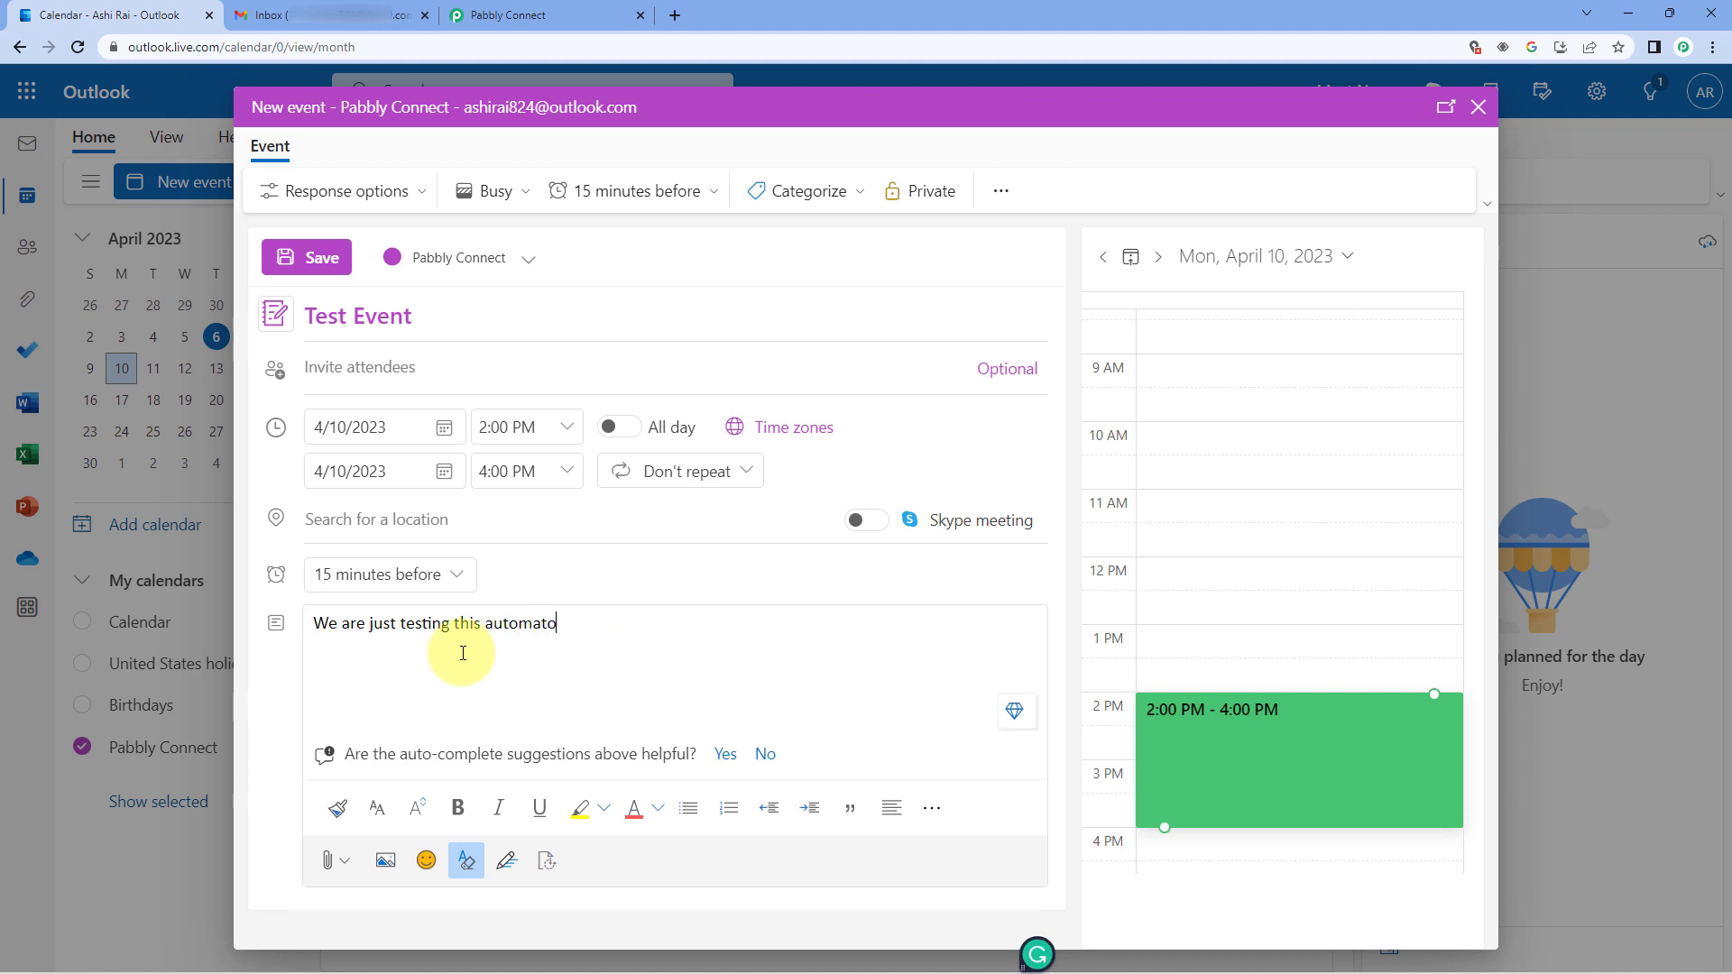
type(".")
left_click(327, 271)
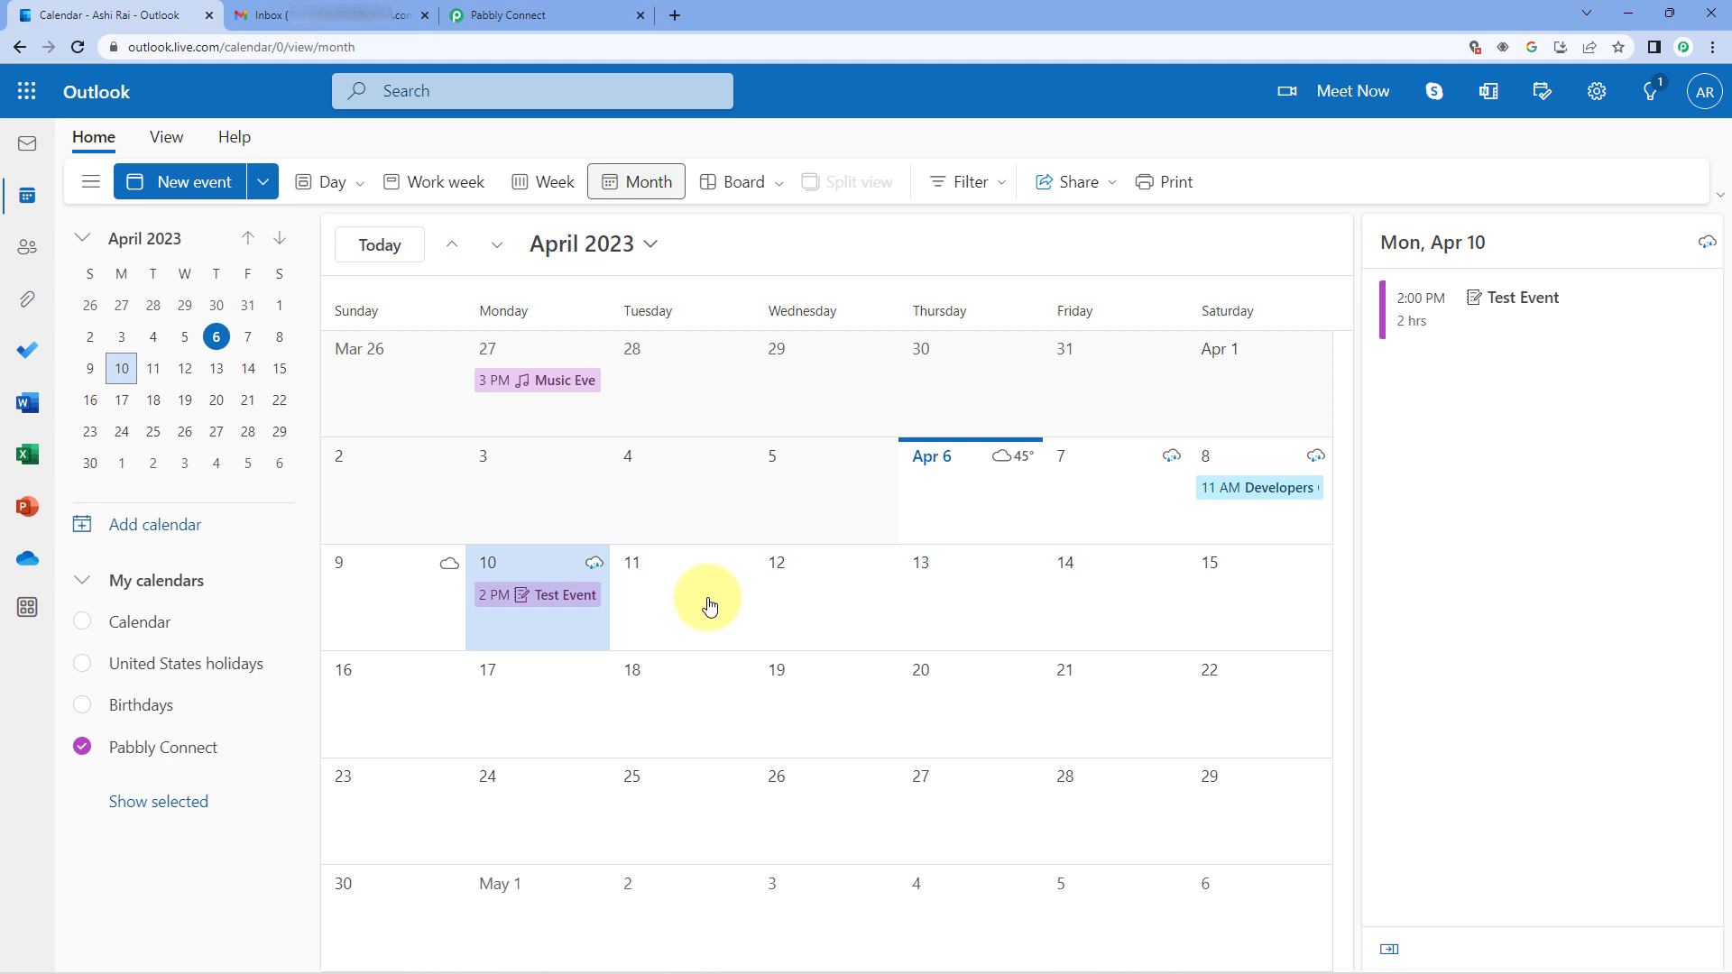
- Check the workflow in Pabbly Connect, compare Gmail's Teamwork task for Test Event with the Outlook calendar event, and return to the workflow
left_click(589, 13)
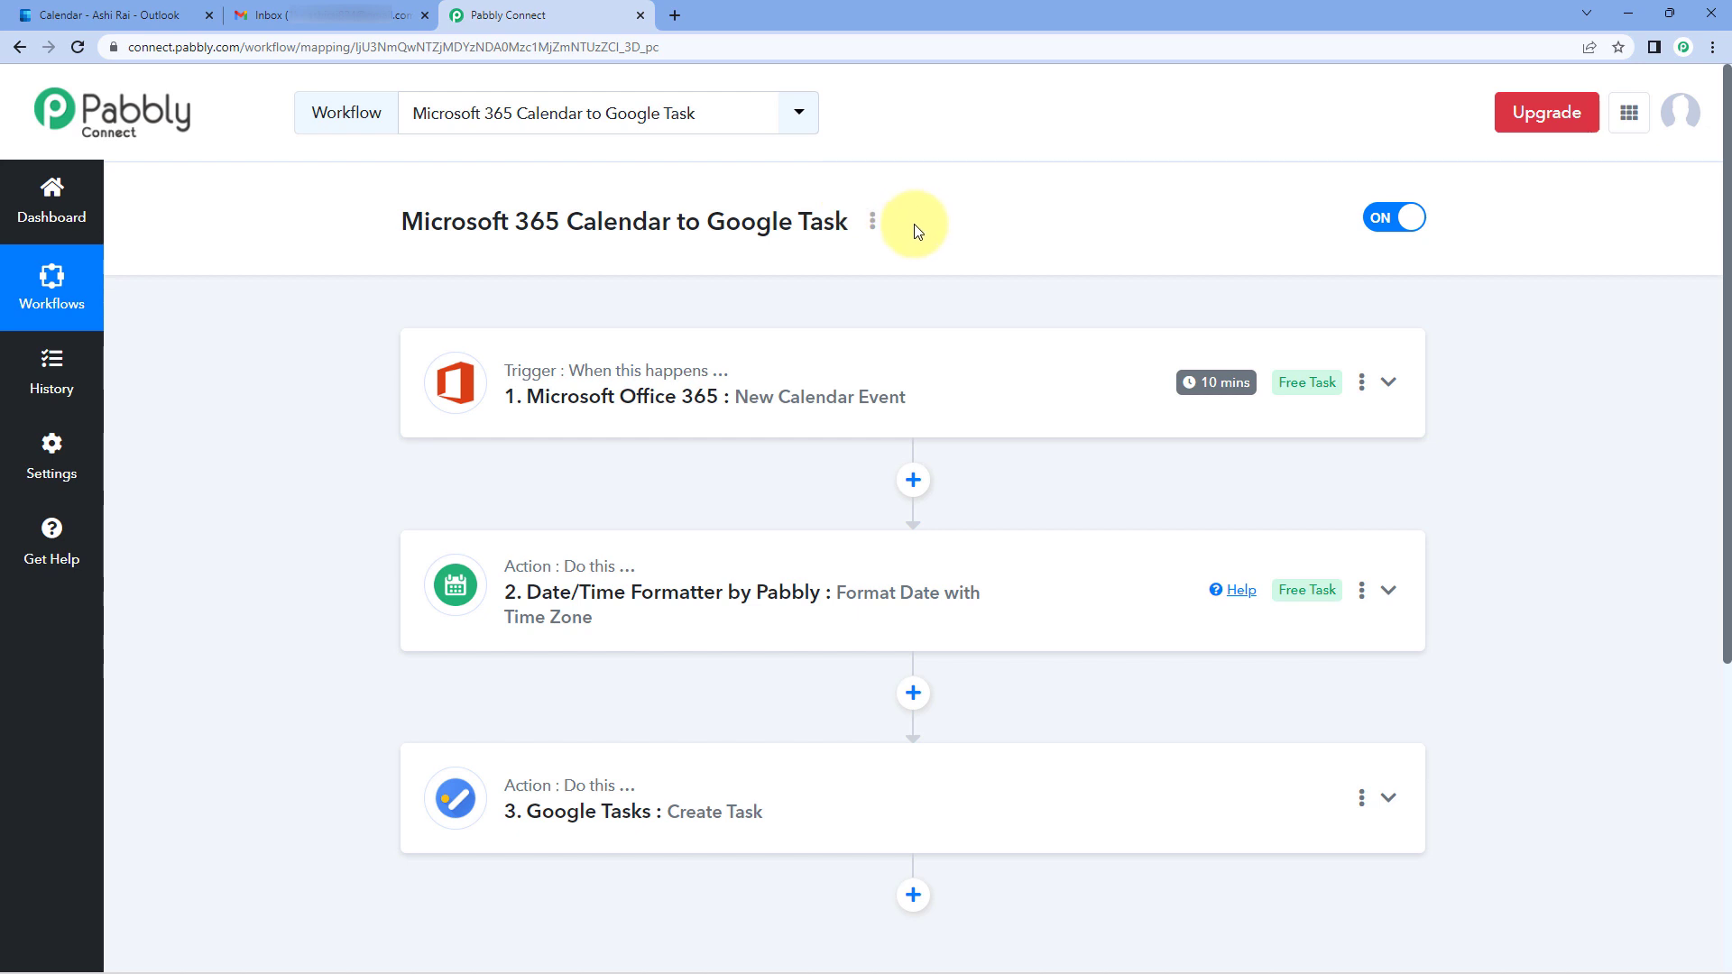
mouse_move(1211, 394)
left_click(349, 11)
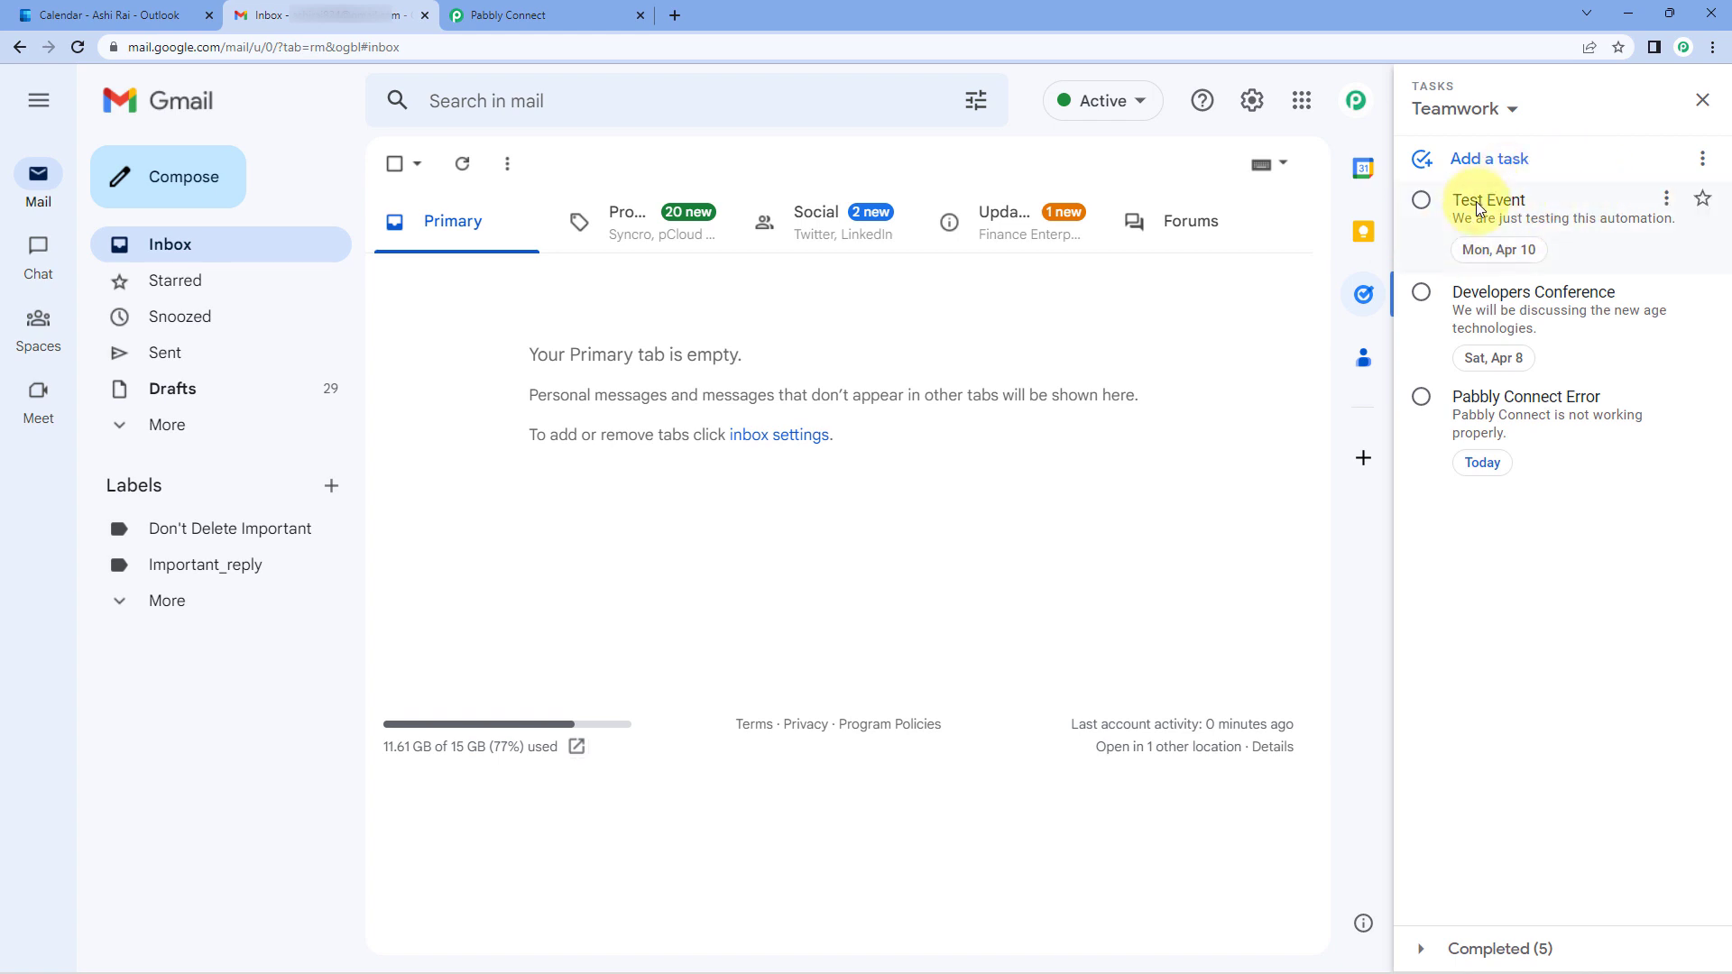
left_click(105, 7)
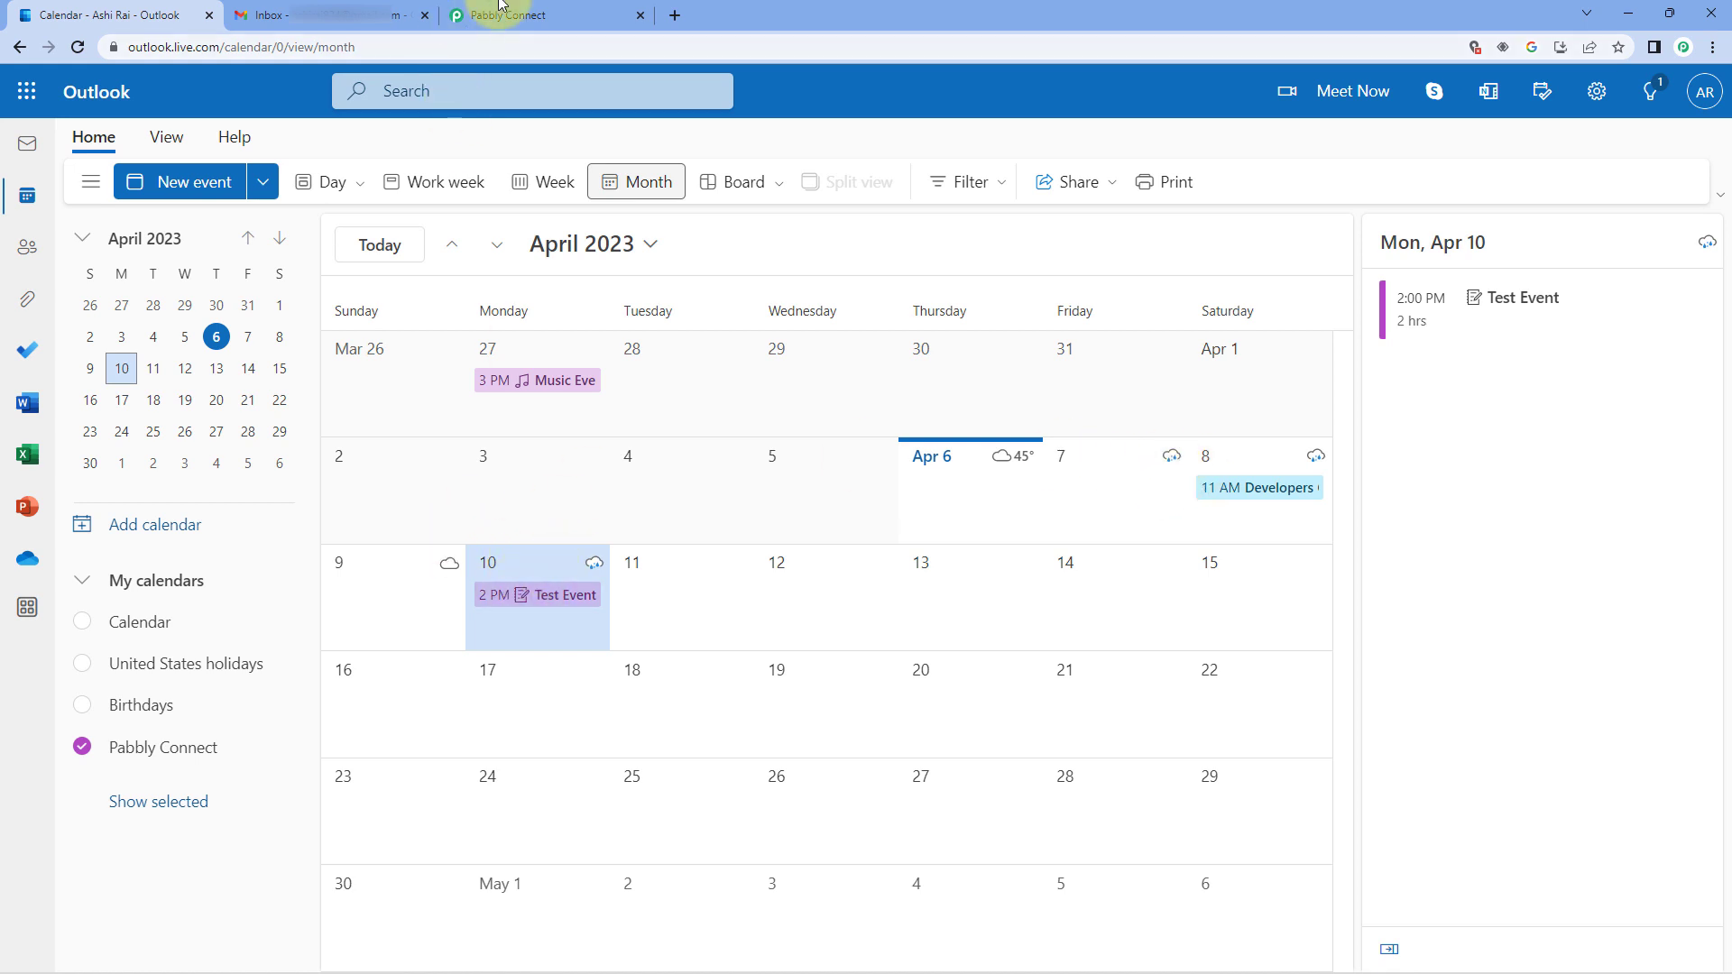
left_click(339, 15)
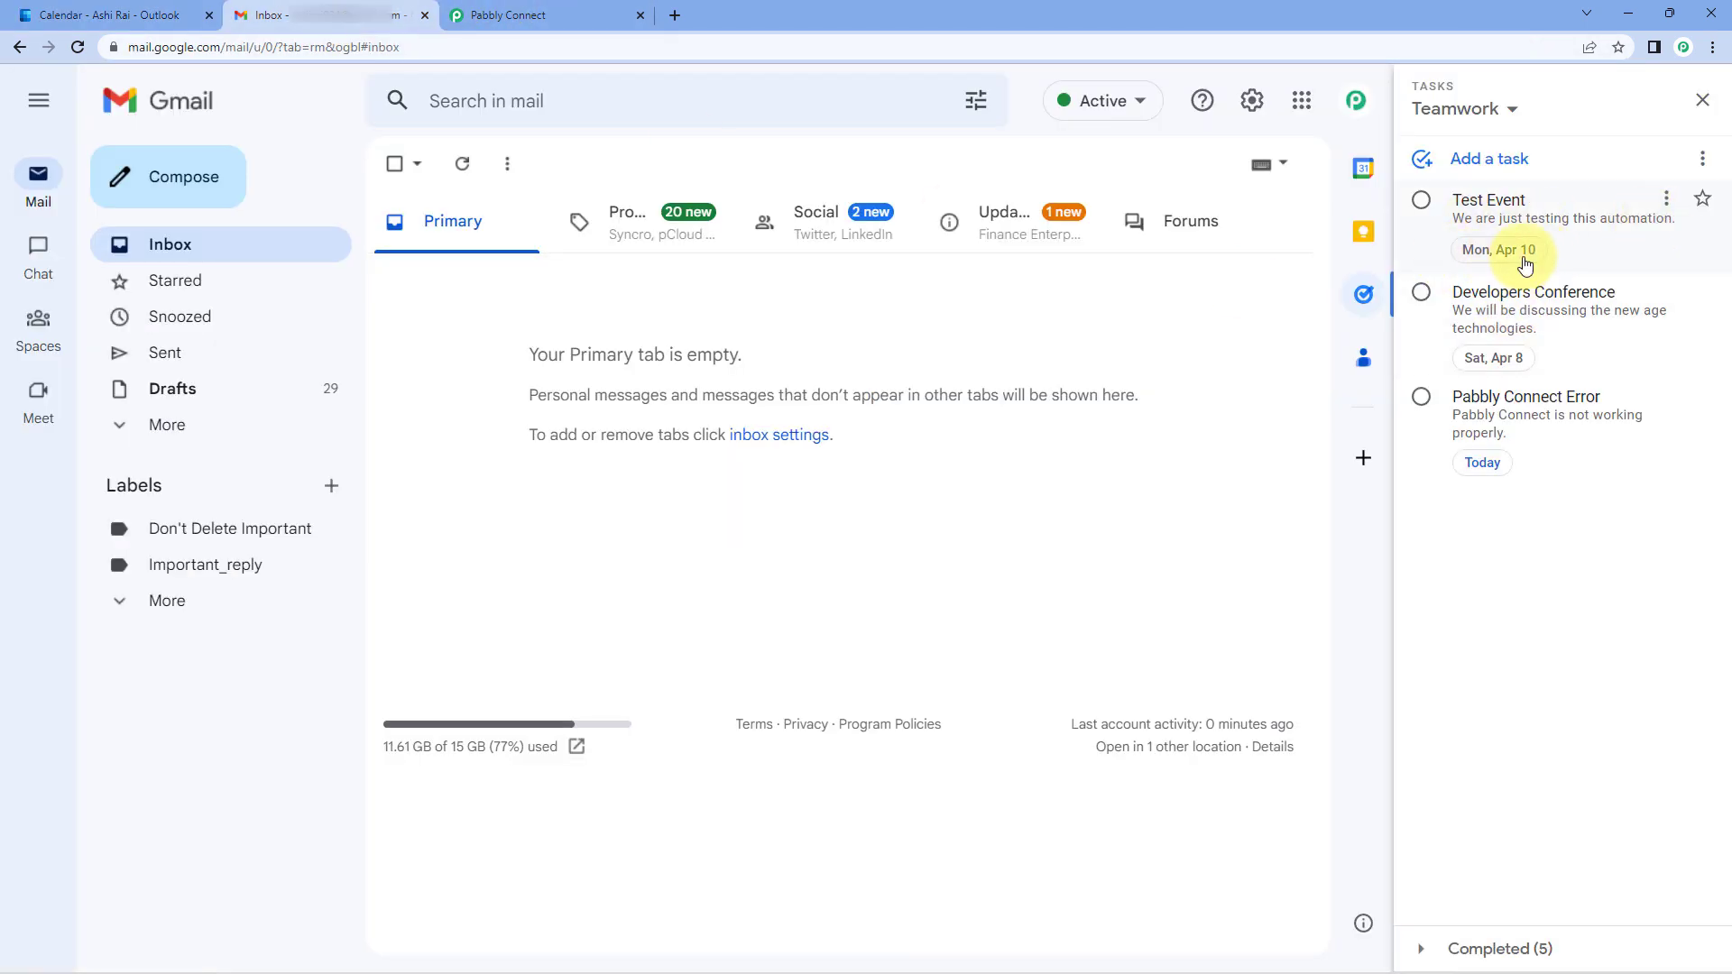
left_click(577, 15)
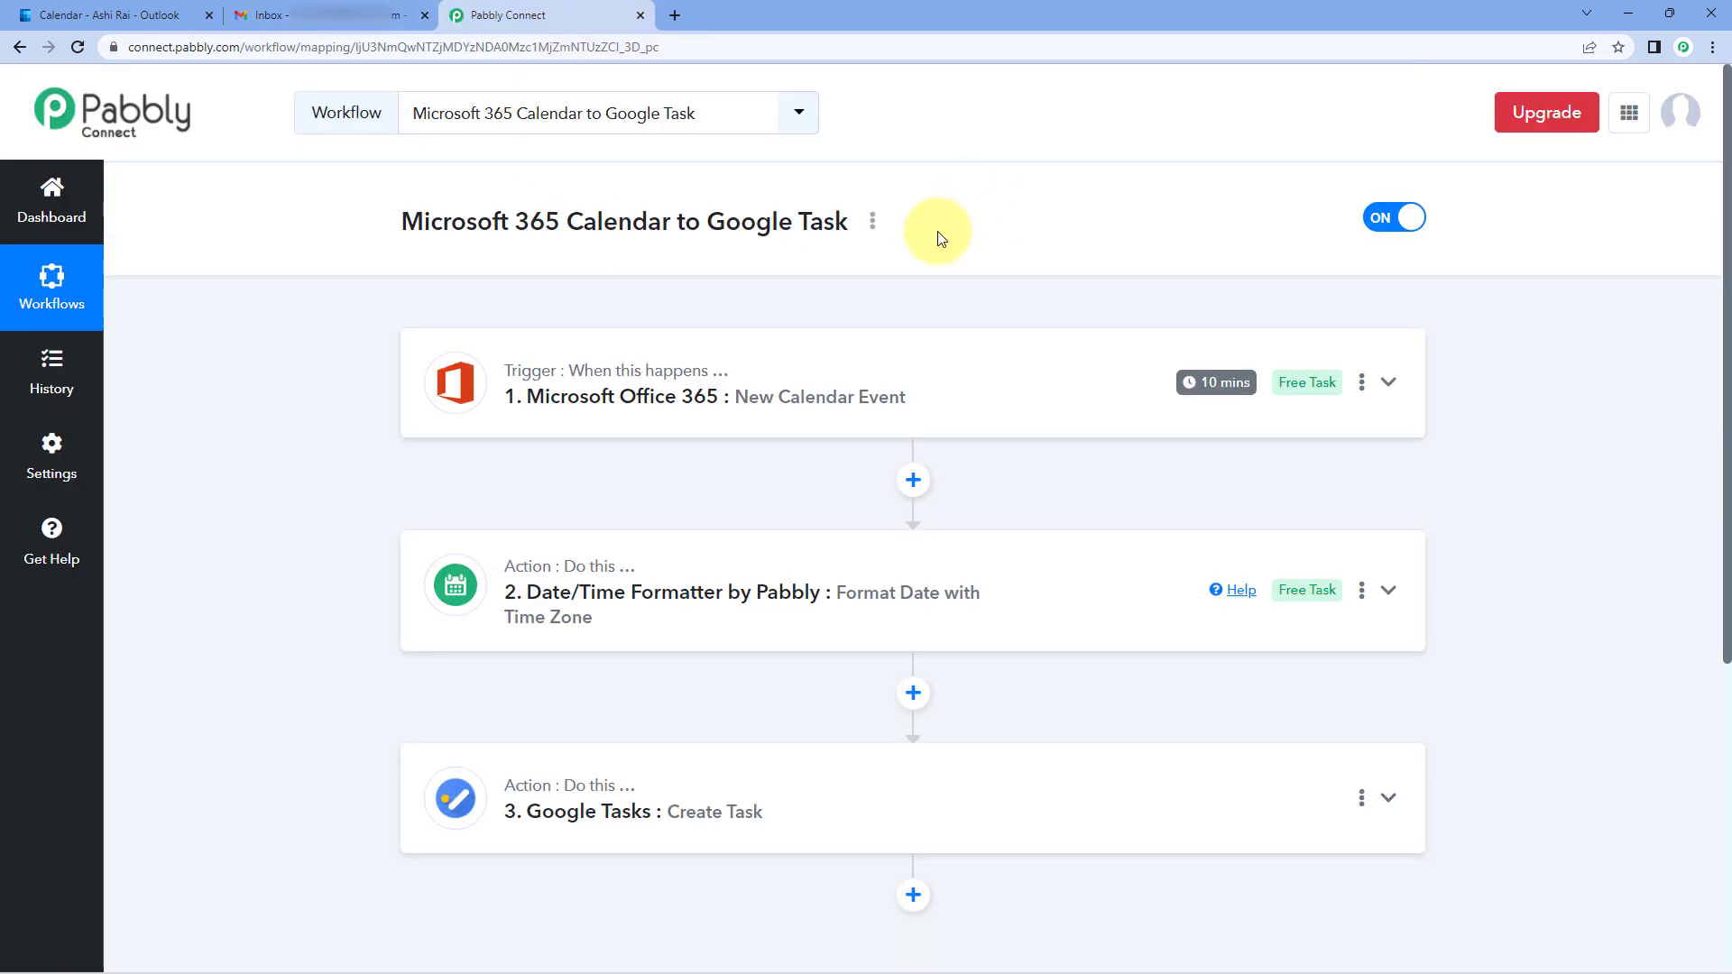